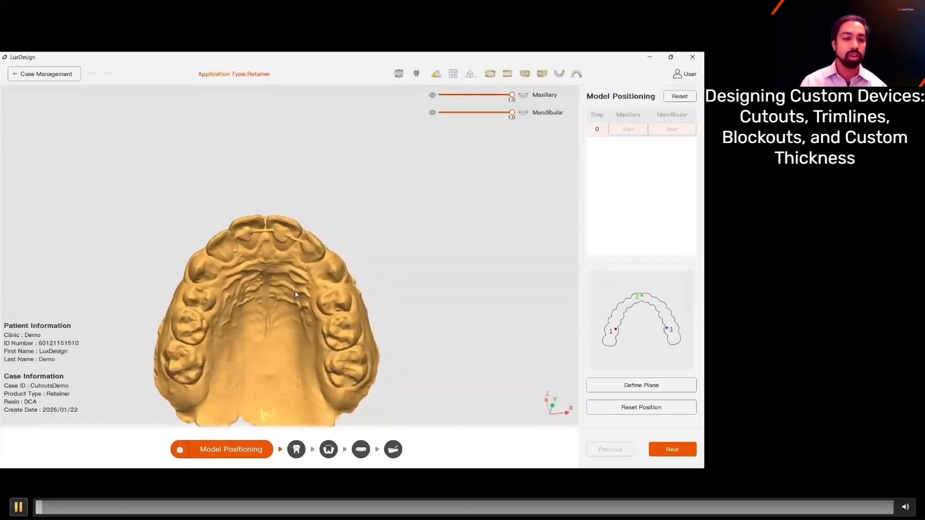
Step: Define the model's plane from points on the teeth and continue to model editing
scroll(258, 299, "up", 4)
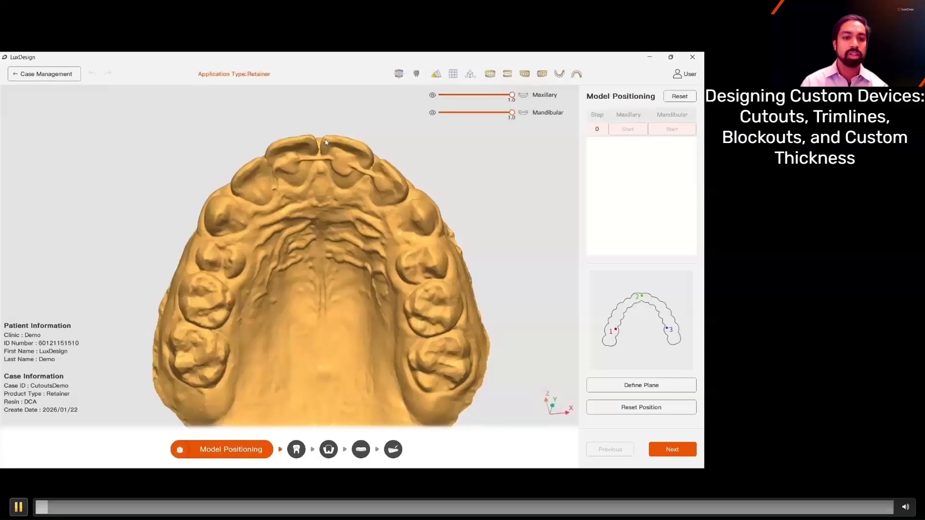
left_click(412, 313)
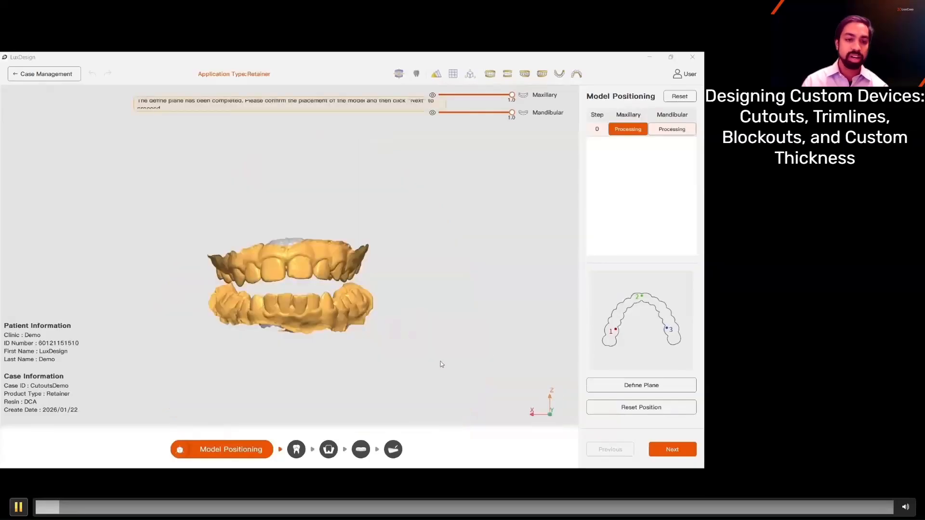
left_click(672, 449)
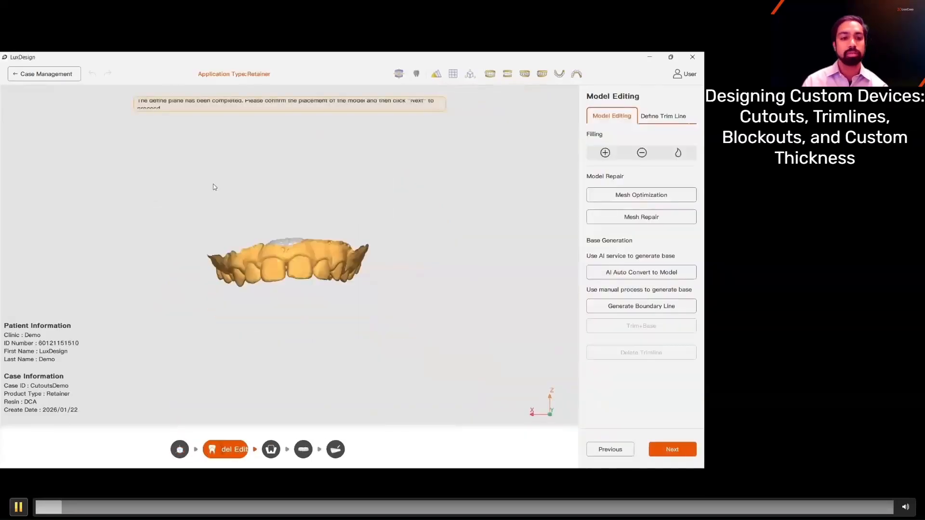
Step: Generate the boundary line around the upper model for a manually built base
middle_click_drag(290, 302, 351, 249)
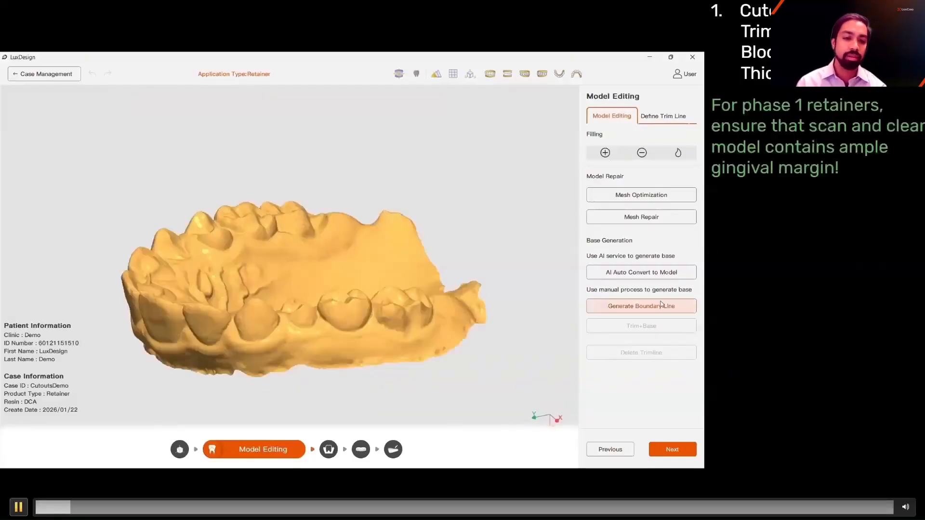
left_click(655, 303)
mouse_move(492, 313)
middle_mouse_down()
mouse_move(530, 298)
mouse_move(479, 301)
middle_mouse_up()
scroll(310, 348, "up", 3)
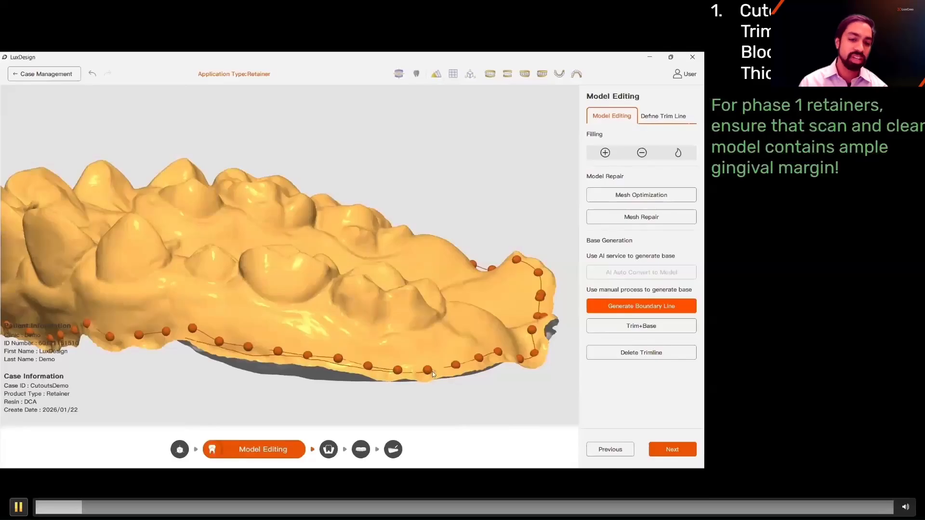
Step: Redraw the boundary line across the back of the palate and trim the model with a base
middle_click_drag(110, 363, 195, 357)
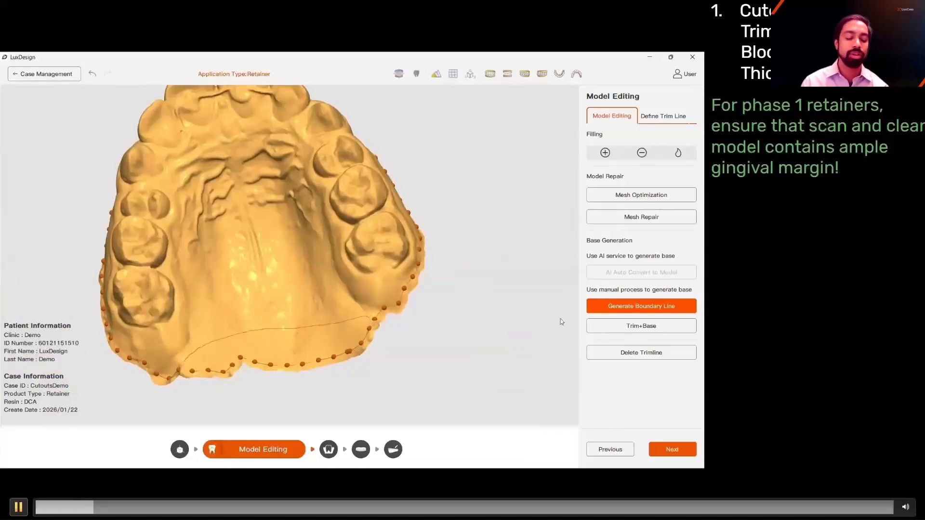
left_click(372, 319)
left_click(627, 330)
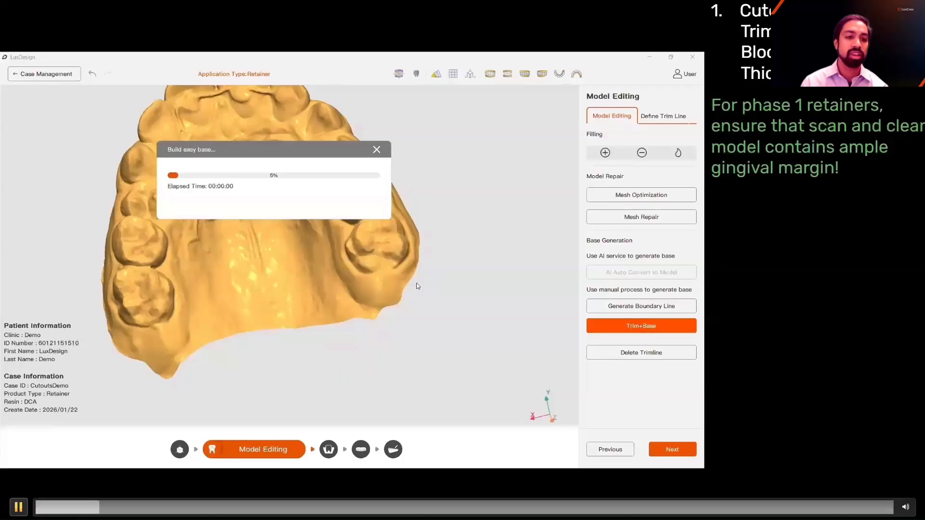
middle_click_drag(451, 272, 369, 321)
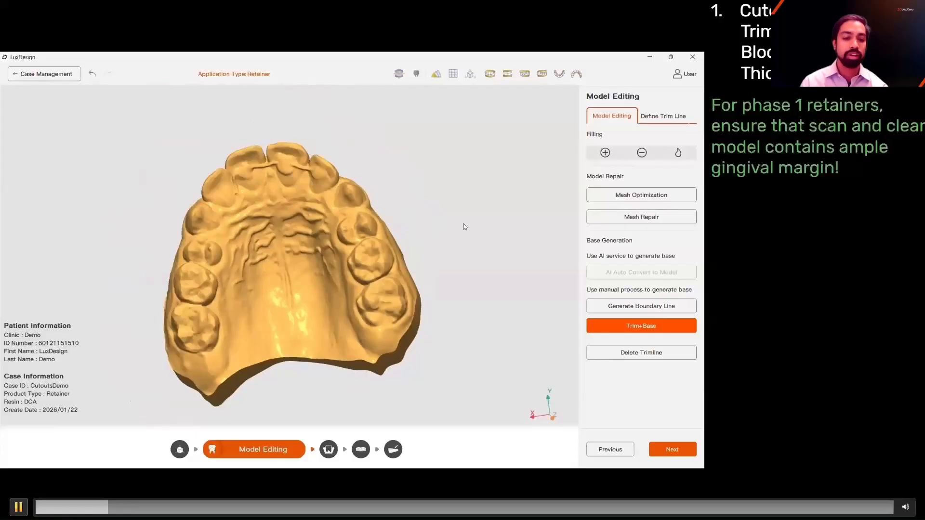
Step: Auto-generate the trim line in the smooth horseshoe style with the LuxAI Pro service, paying 1 Retainer Point
left_click(674, 116)
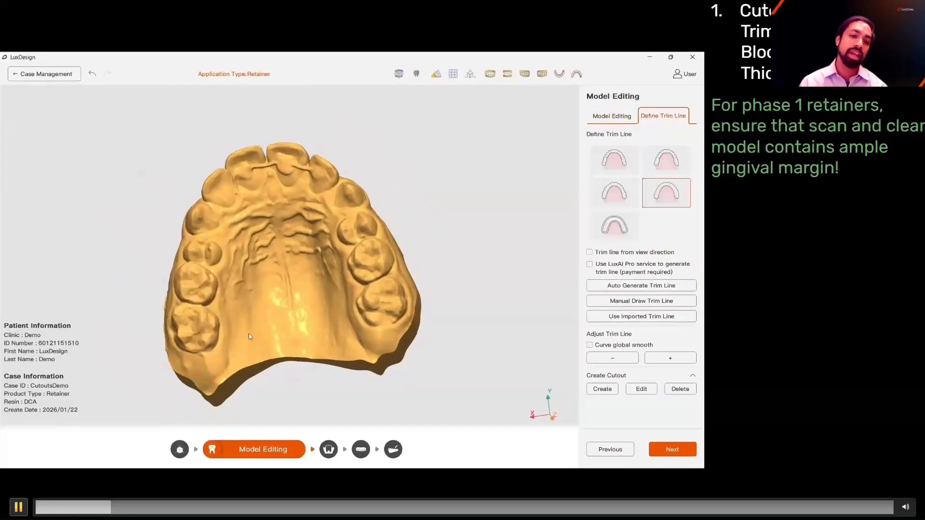
middle_click_drag(418, 198, 395, 210)
left_click(618, 223)
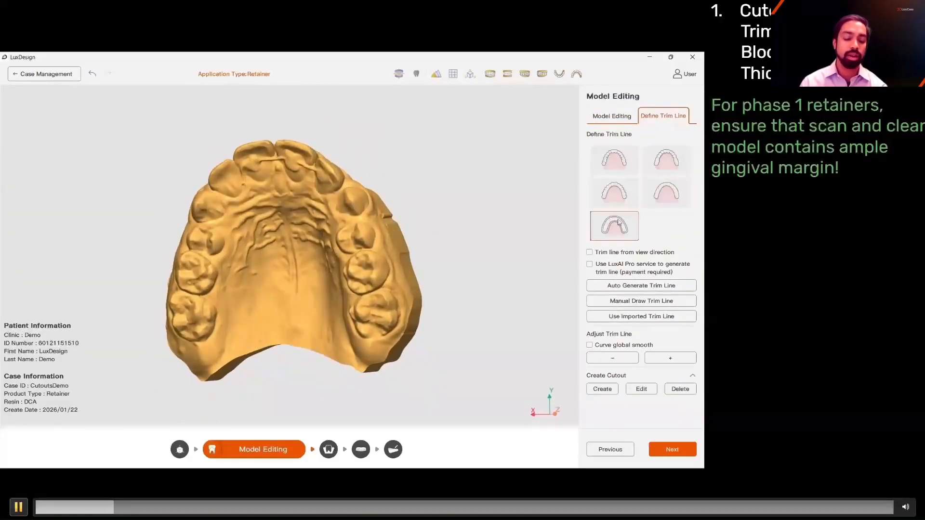
left_click(589, 264)
left_click(650, 197)
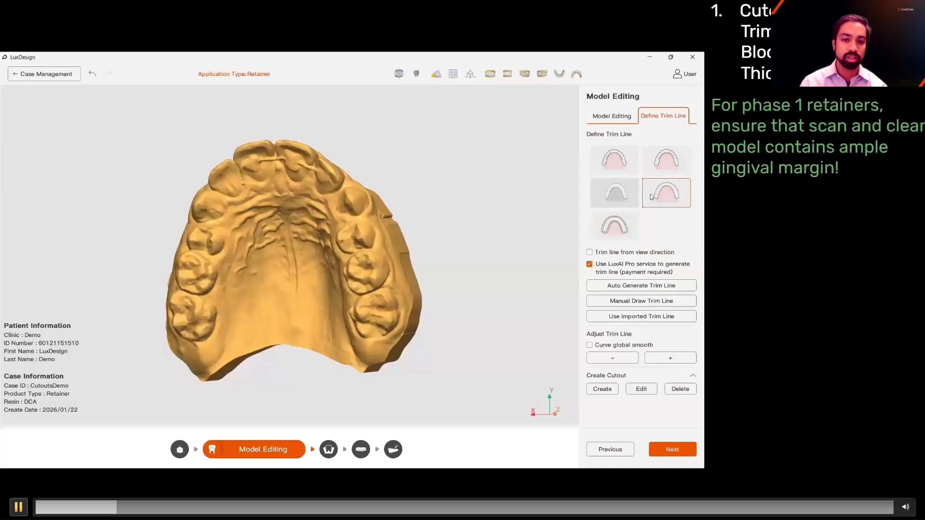
left_click(620, 285)
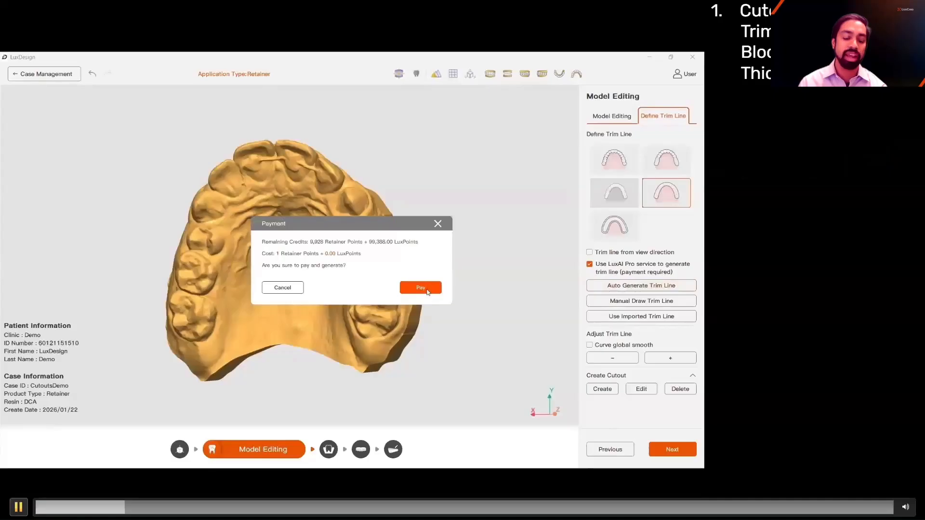
left_click(426, 289)
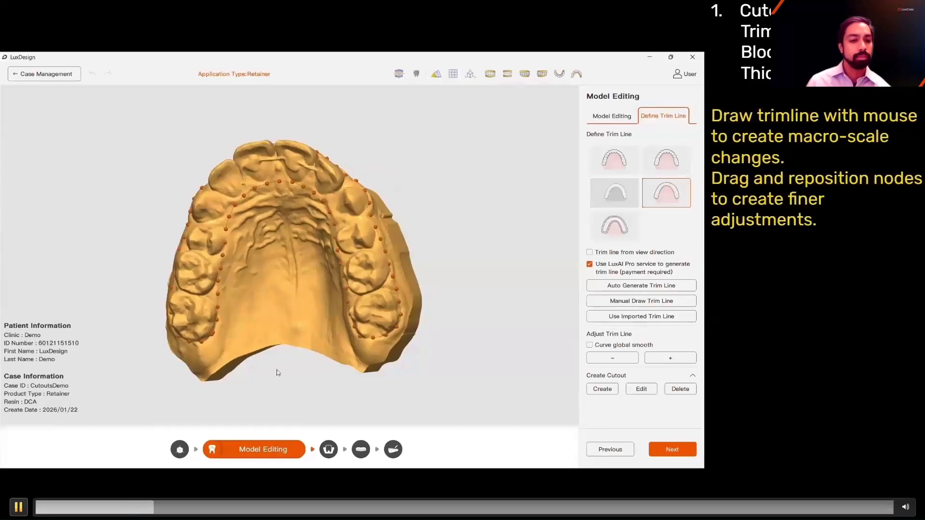
Step: Redraw the outer trim line farther onto the gums along the patient's right molars, premolars and canine
middle_click_drag(252, 363, 309, 315)
scroll(71, 300, "up", 5)
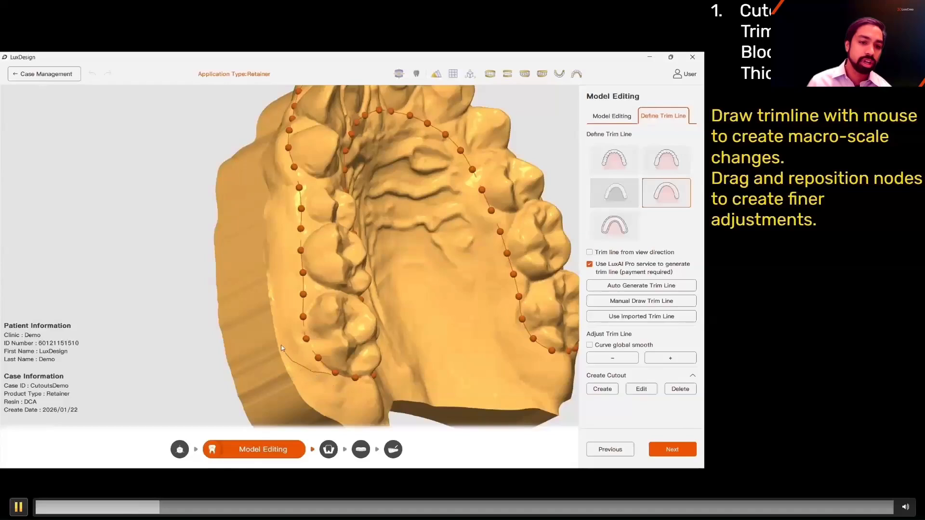
left_click_drag(276, 232, 275, 201)
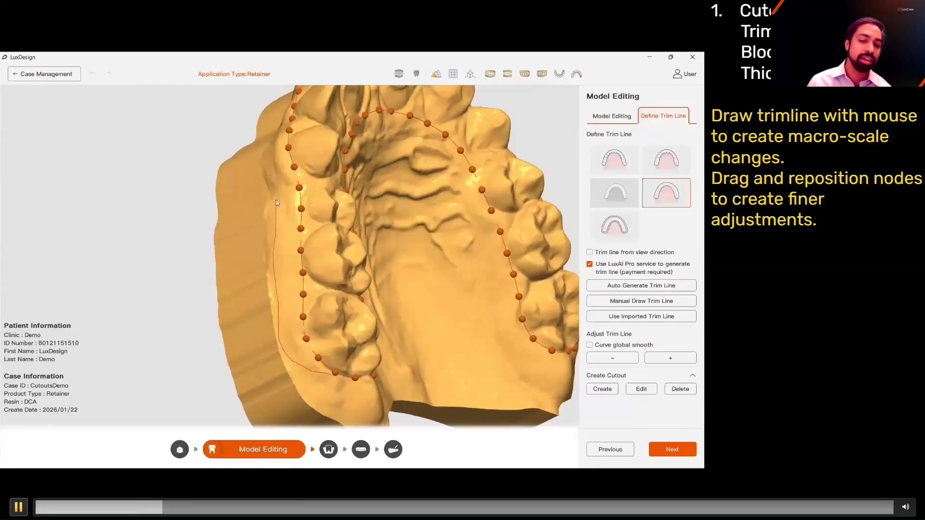
middle_click_drag(274, 157, 361, 276)
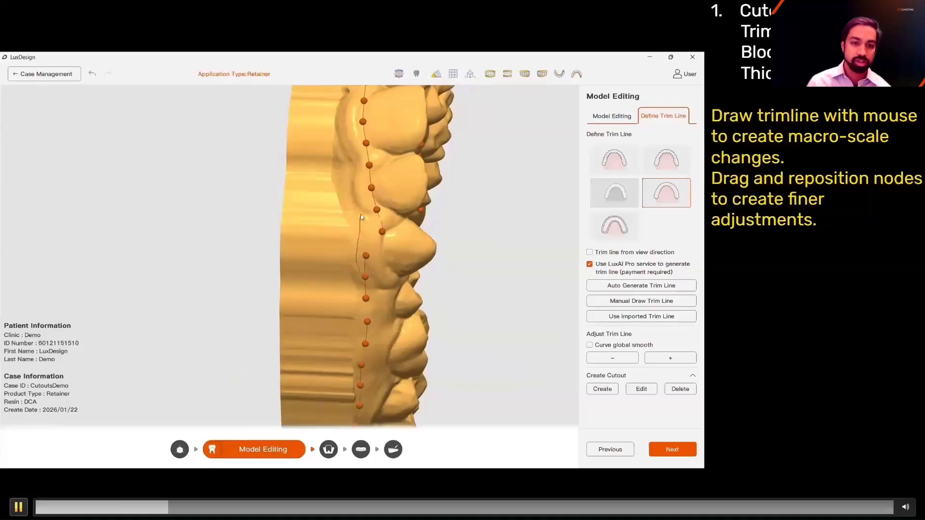
middle_click_drag(535, 224, 443, 145)
middle_click_drag(249, 354, 239, 374)
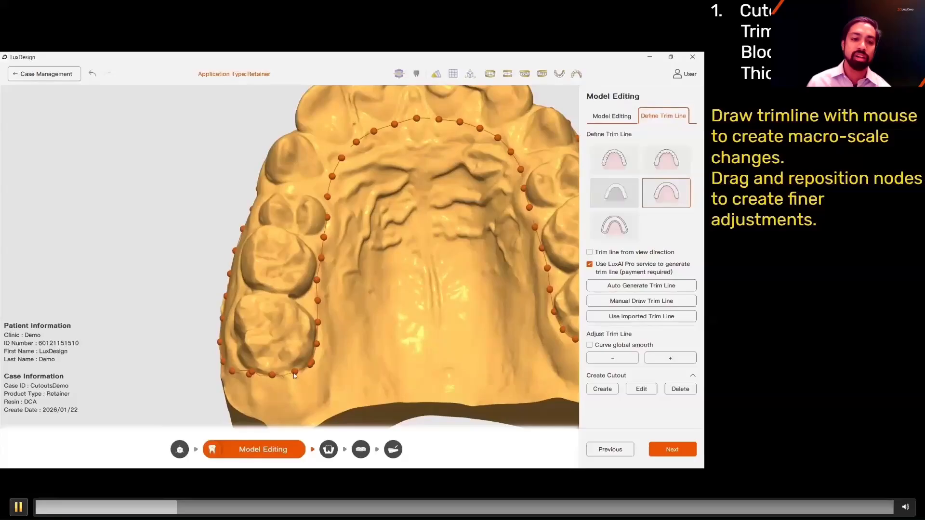
Step: Redraw the inner trim line farther from the teeth along both sides and across the front of the palate
left_click_drag(331, 340, 336, 316)
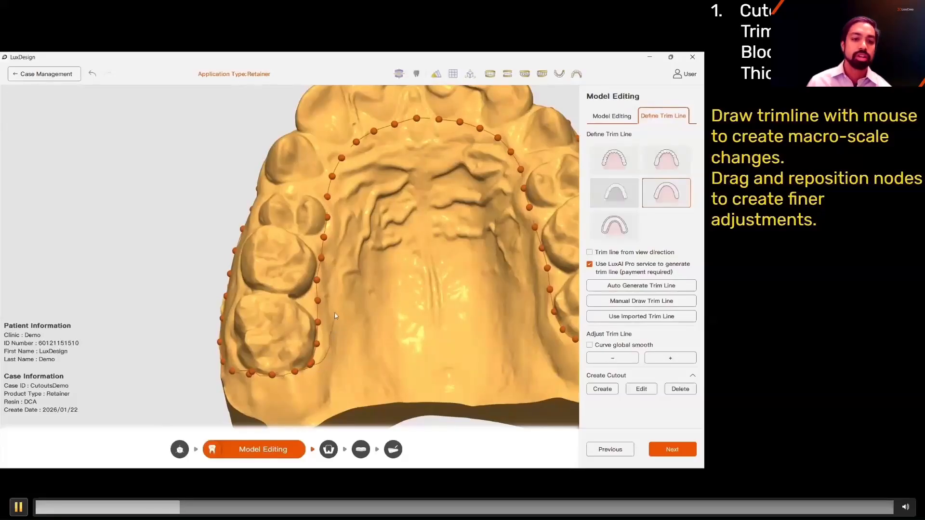
left_click_drag(374, 209, 433, 211)
mouse_move(432, 244)
right_mouse_down()
mouse_move(368, 226)
mouse_move(443, 265)
mouse_move(383, 204)
right_mouse_up()
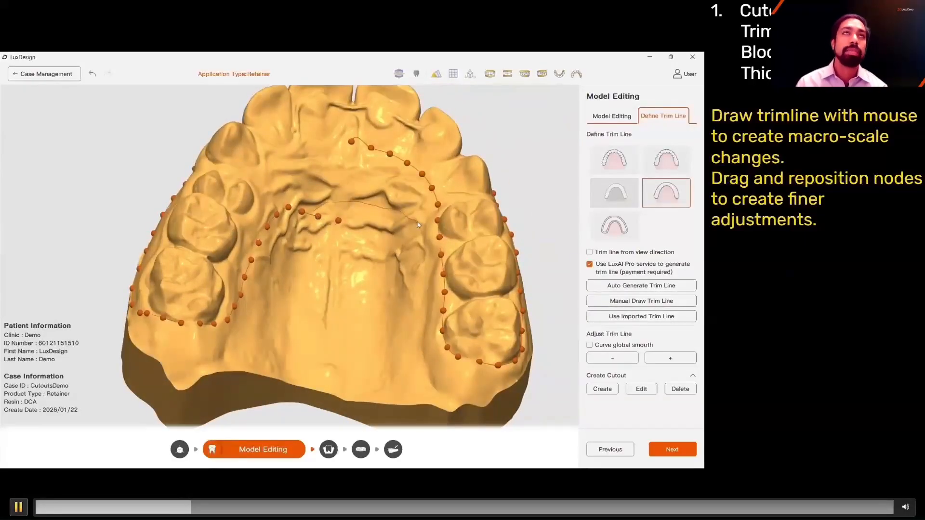
mouse_move(428, 309)
left_mouse_down()
mouse_move(432, 349)
mouse_move(458, 357)
left_mouse_up()
mouse_move(557, 360)
right_mouse_down()
mouse_move(597, 363)
mouse_move(565, 338)
mouse_move(599, 333)
right_mouse_up()
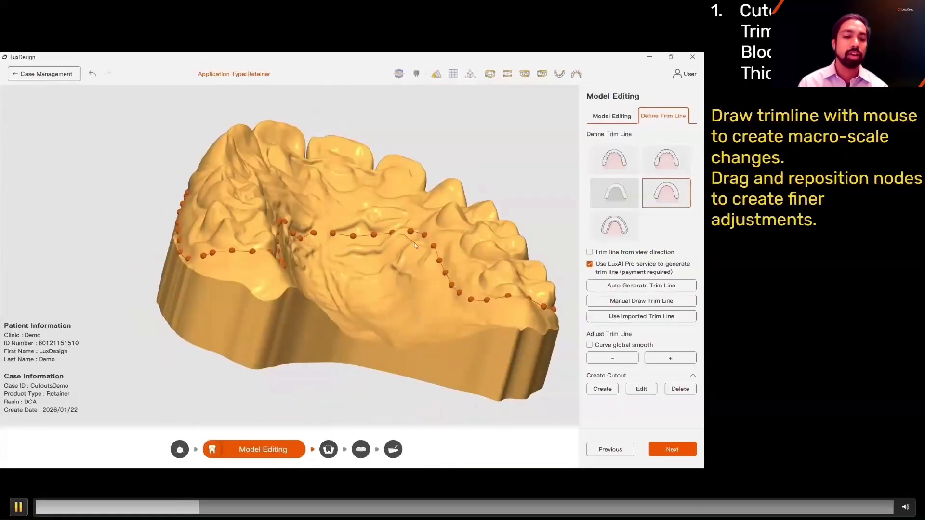
Step: Lower the outer trim line along the patient's left back teeth and smooth it near the opposite canine
right_click_drag(421, 245, 372, 298)
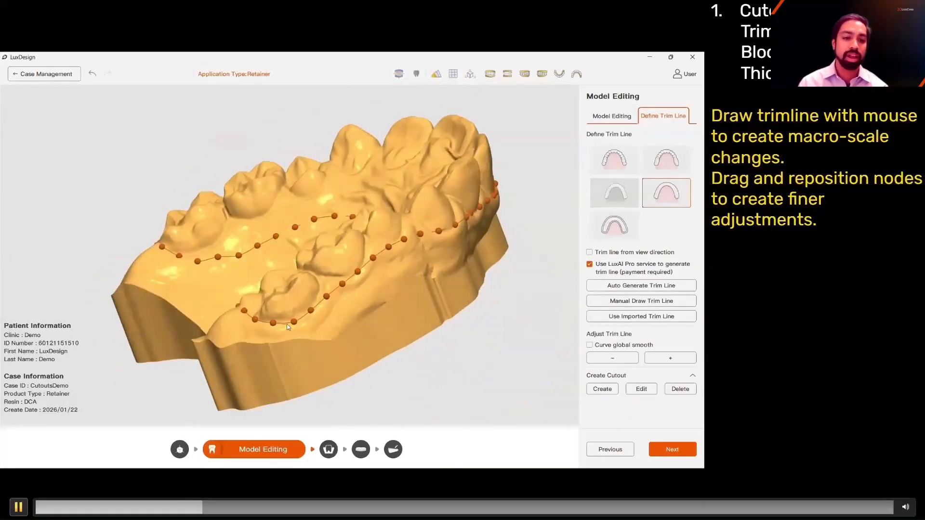
left_click_drag(351, 321, 393, 294)
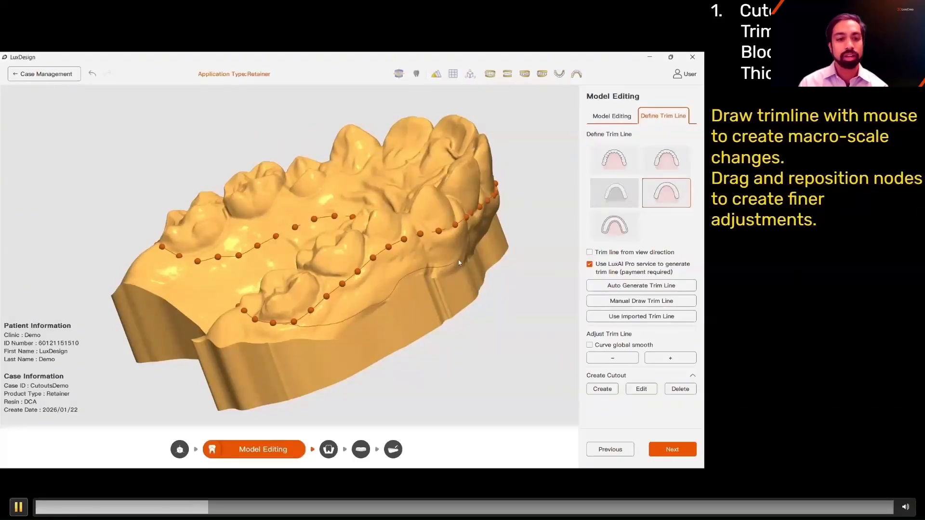
right_click_drag(486, 206, 399, 230)
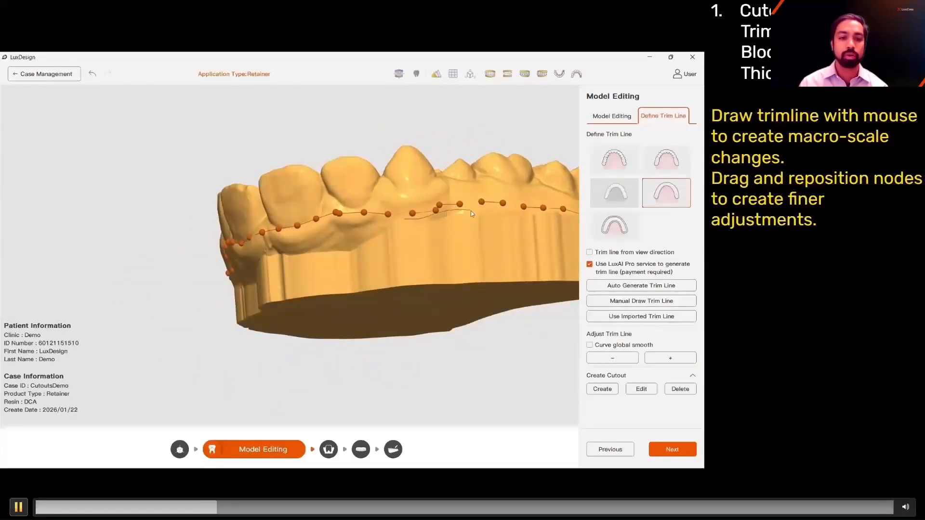
right_click_drag(486, 271, 331, 246)
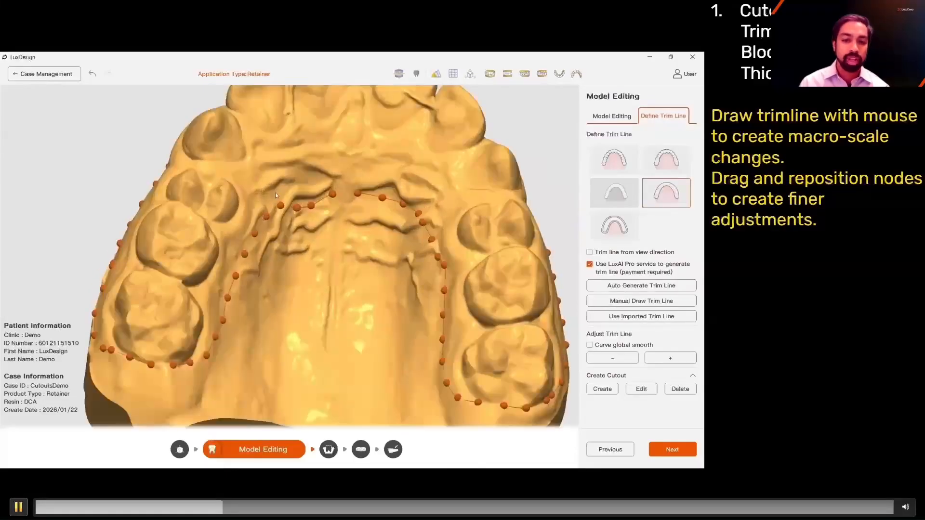
Step: Redraw the trim line across the front of the palate and reposition a node beside the patient's left premolars
mouse_move(344, 179)
left_mouse_down()
mouse_move(383, 181)
mouse_move(422, 202)
left_mouse_up()
right_click_drag(485, 225, 543, 231)
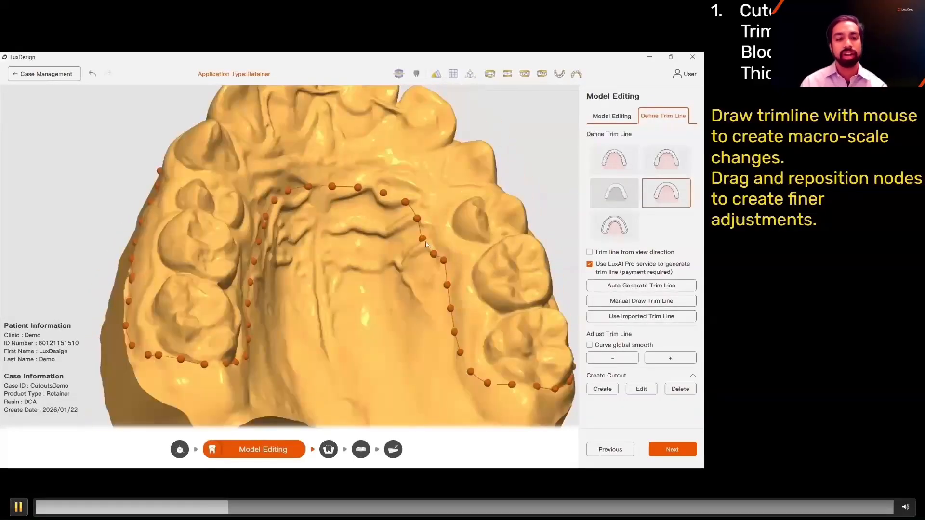
left_click_drag(422, 238, 428, 231)
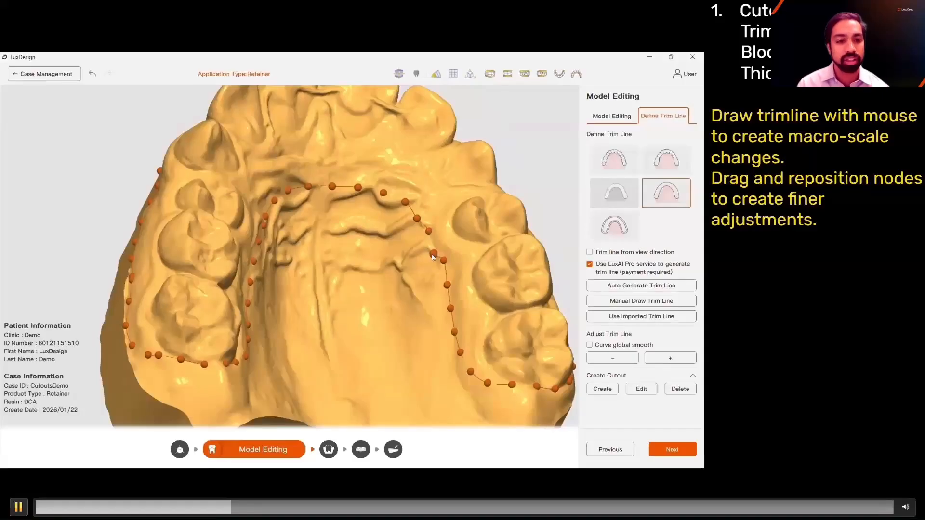
Step: Add trim line nodes below both central incisors and reposition the neighbouring nodes along the front gum margin
right_click_drag(434, 245, 328, 244)
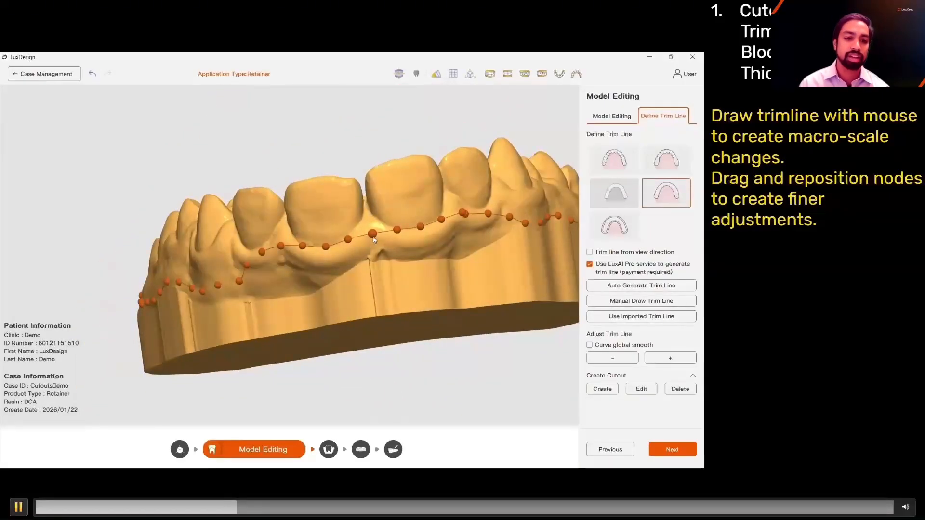
left_click_drag(372, 234, 371, 227)
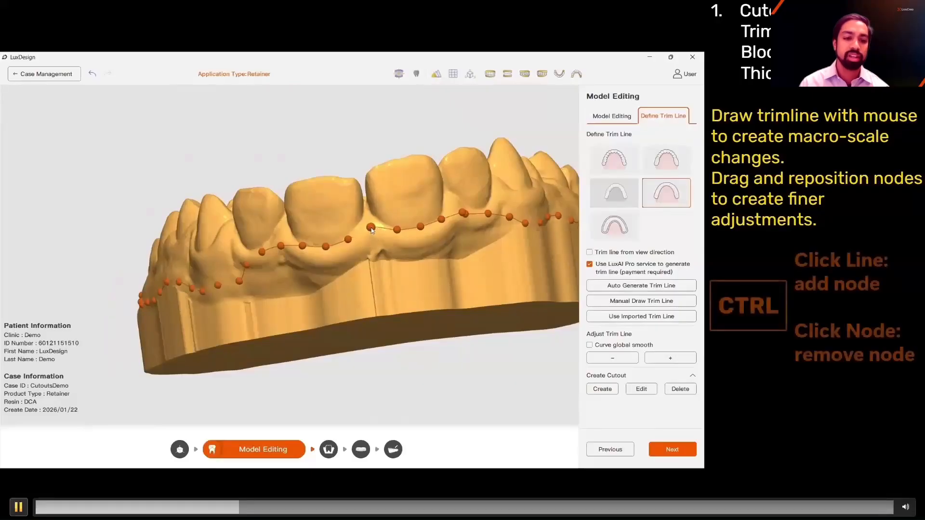
left_click(334, 244, "ctrl")
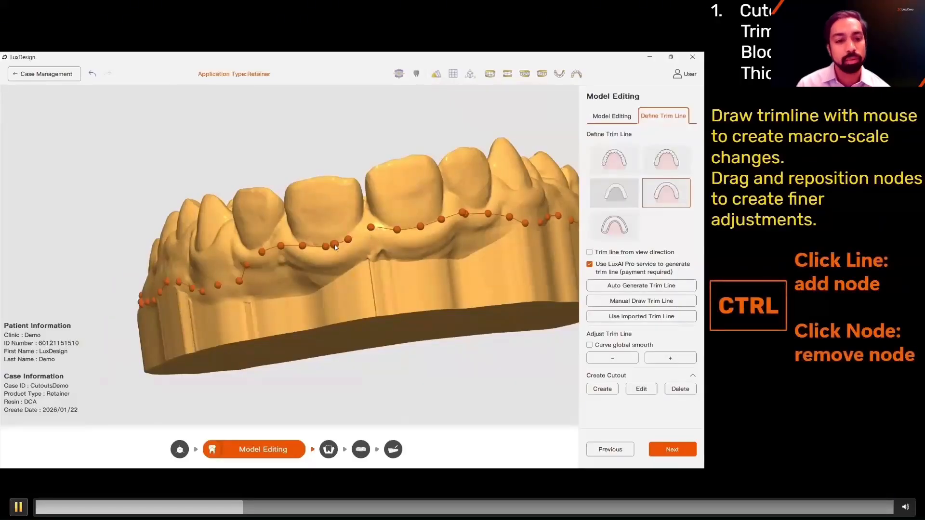
left_click_drag(303, 246, 327, 249)
left_click(409, 229, "ctrl")
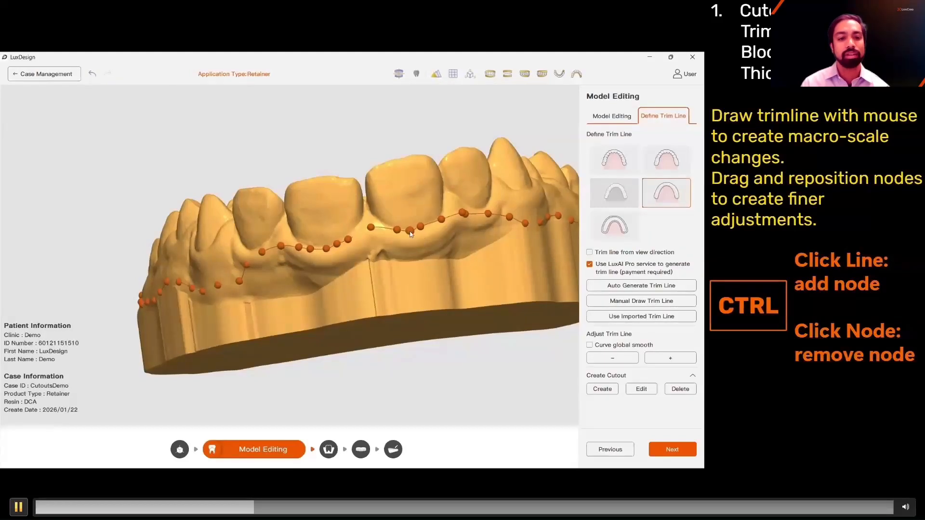
left_click_drag(397, 230, 470, 213)
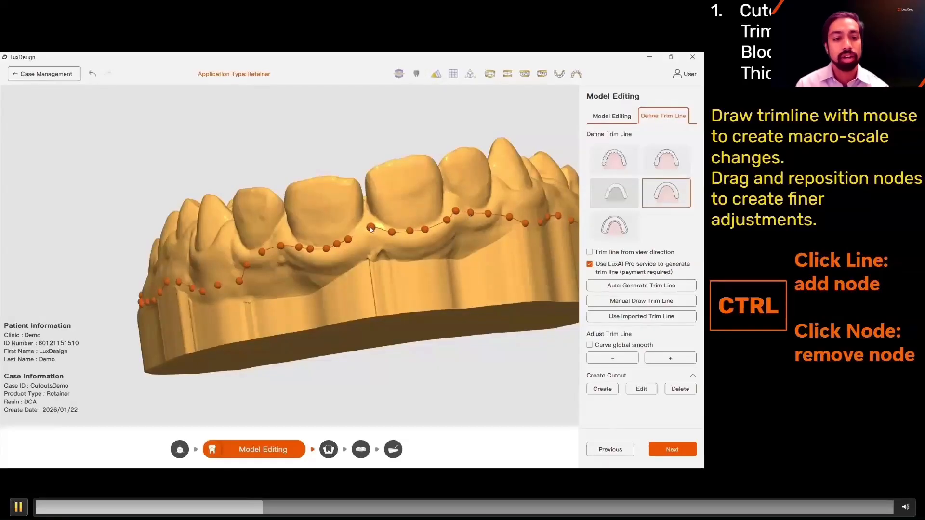
left_click_drag(371, 227, 374, 226)
Step: Start a cutout on the patient's left side, drawing its palatal edge beside the premolar and first molar and its back edge between the molars
right_click_drag(373, 227, 419, 262)
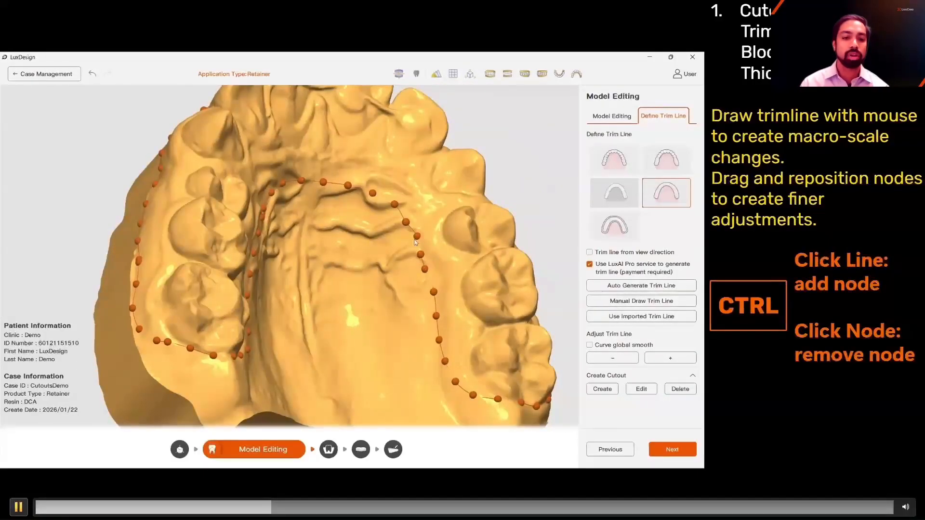
right_click_drag(412, 230, 370, 227)
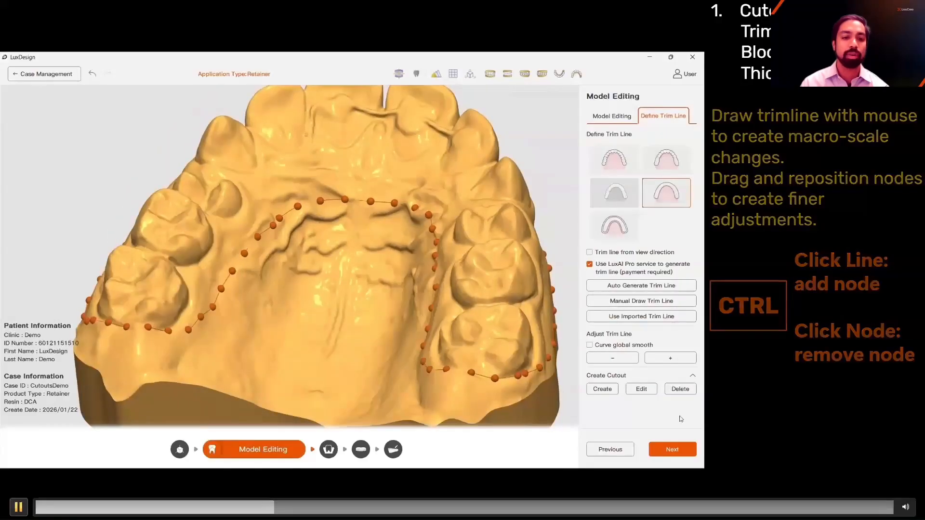
left_click(601, 389)
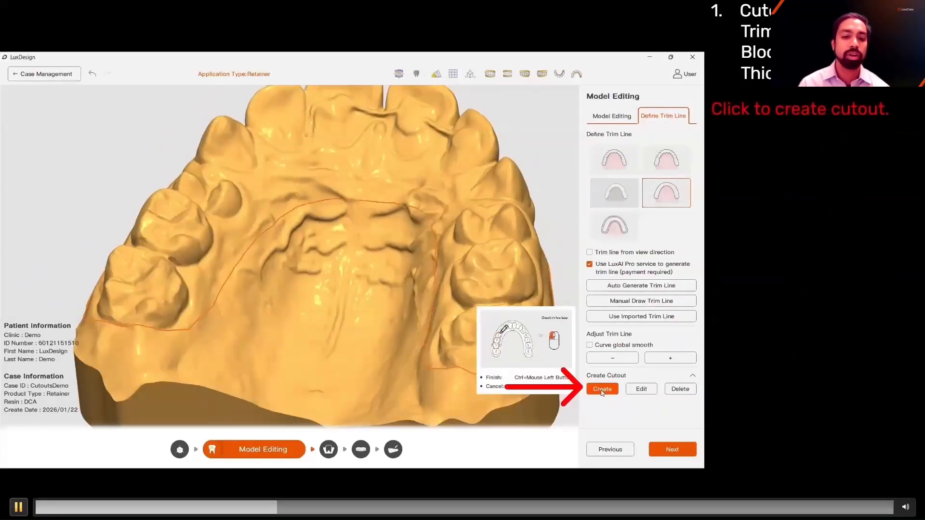
right_click_drag(365, 187, 431, 198)
scroll(432, 195, "down", 4)
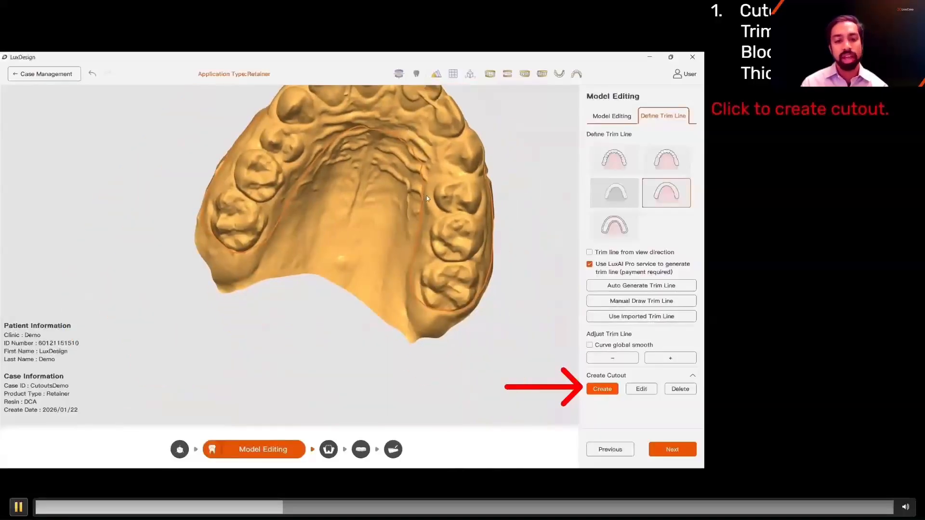
scroll(426, 196, "up", 4)
left_click_drag(435, 180, 438, 217)
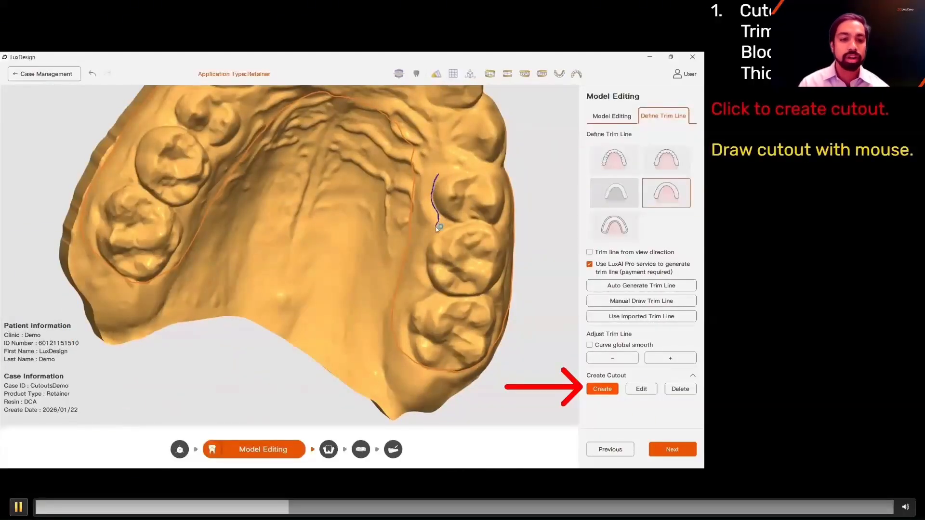
mouse_move(427, 252)
left_mouse_down()
mouse_move(420, 295)
mouse_move(487, 294)
left_mouse_up()
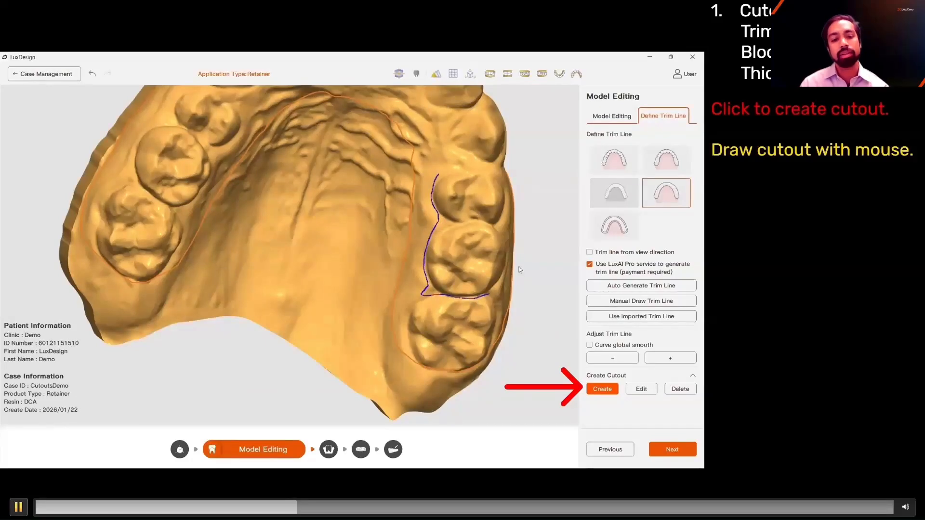
Step: Draw the cutout's cheek-side and front edges around the three teeth and close the loop into an editable ring
right_click_drag(518, 267, 467, 293)
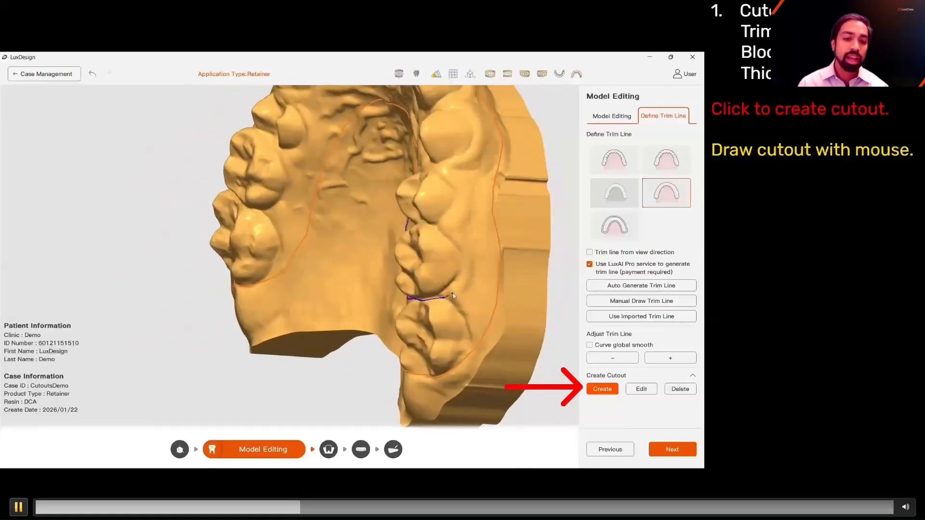
mouse_move(466, 274)
left_mouse_down()
mouse_move(450, 217)
mouse_move(467, 198)
mouse_move(465, 167)
mouse_move(479, 150)
mouse_move(466, 112)
mouse_move(443, 106)
left_mouse_up()
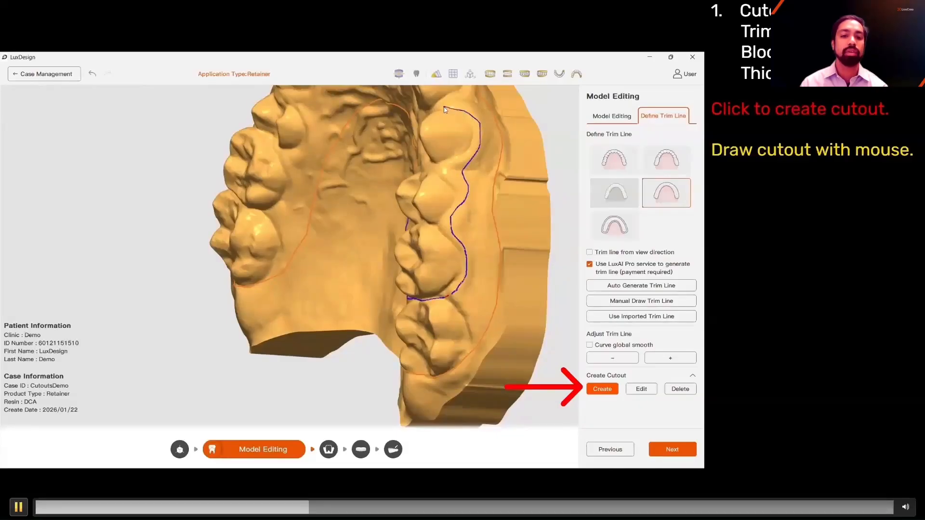
middle_click_drag(415, 140, 514, 110)
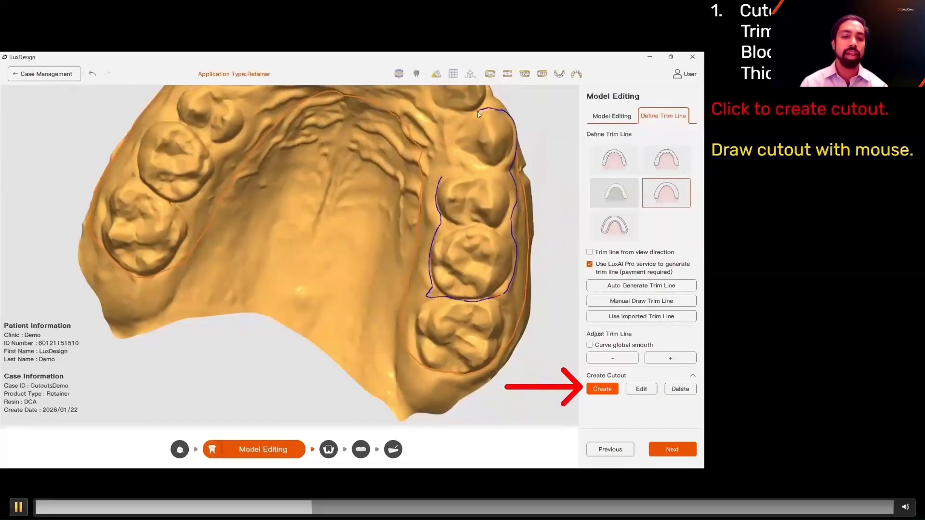
left_click_drag(461, 124, 447, 162)
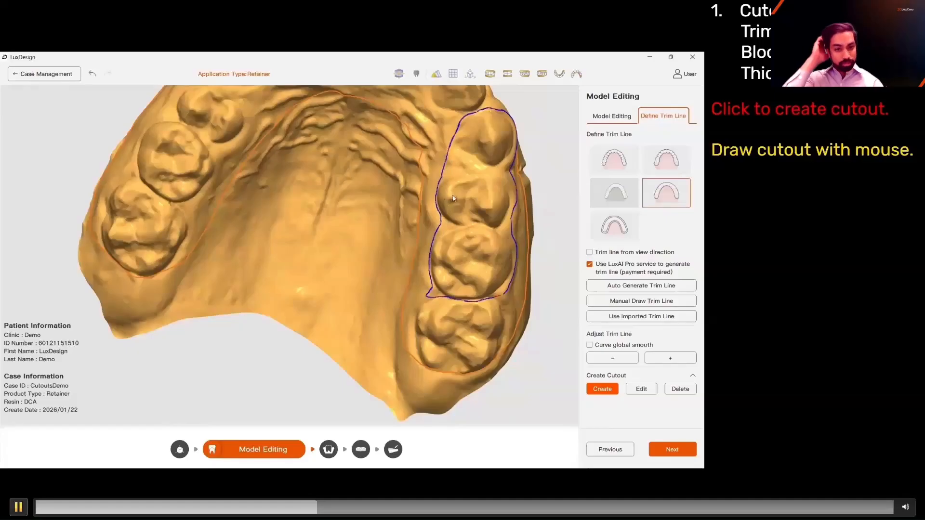
left_click(461, 171, "ctrl")
Step: Edit the cutout and redraw its front edge slightly farther forward, toward the neighbouring lateral incisor
scroll(457, 235, "up", 5)
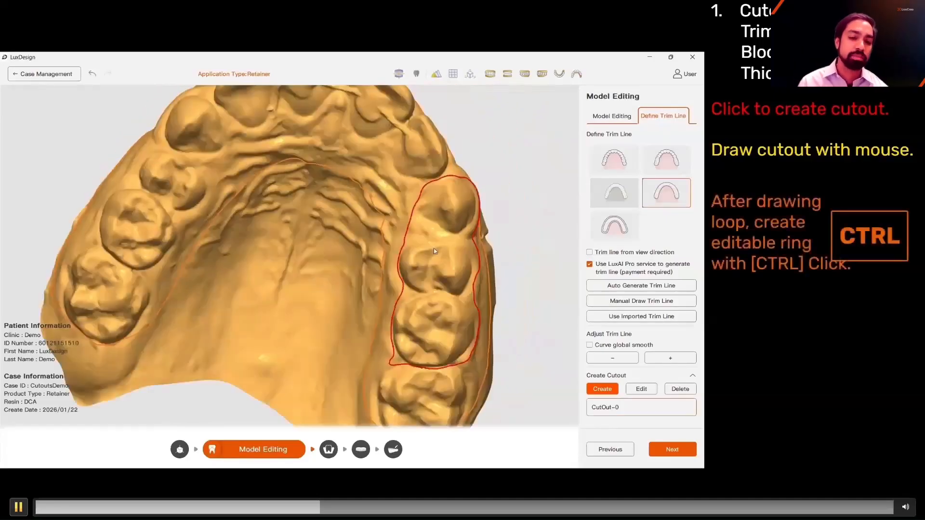
left_click(641, 389)
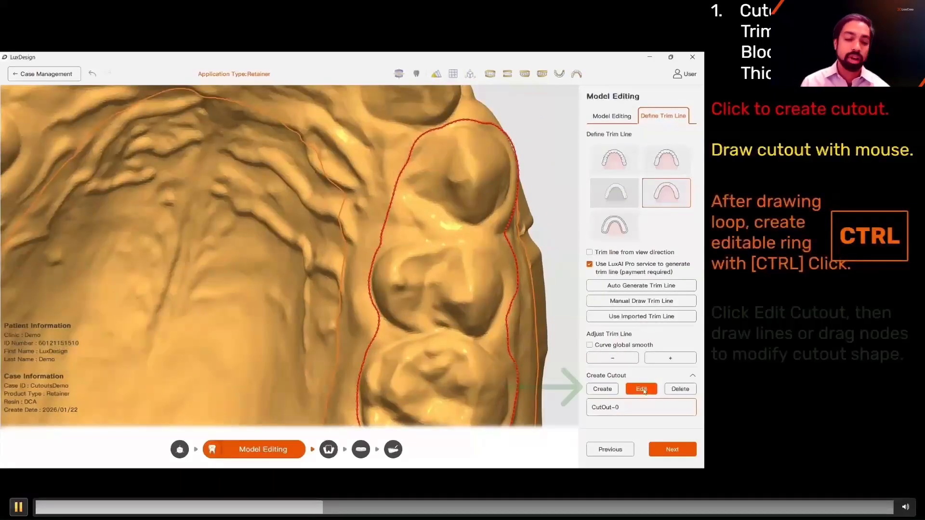
scroll(380, 201, "up", 4)
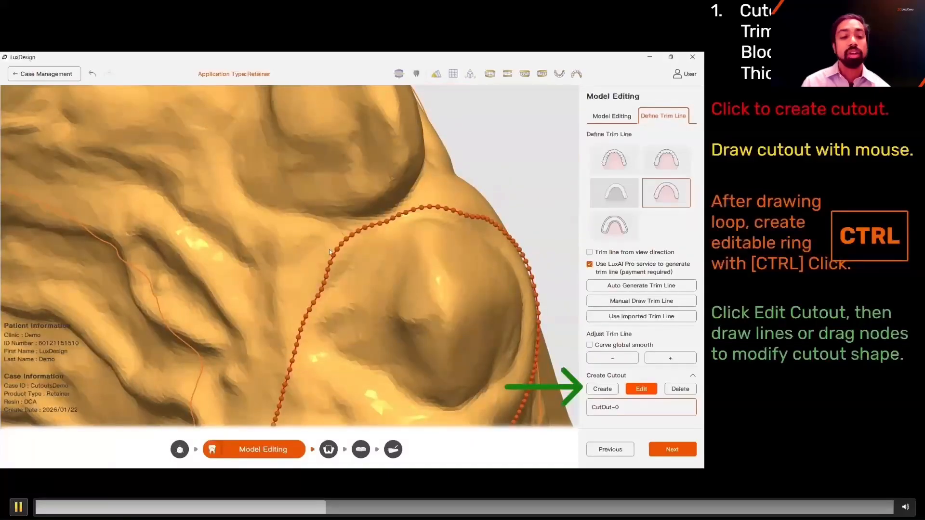
left_click_drag(329, 249, 345, 228)
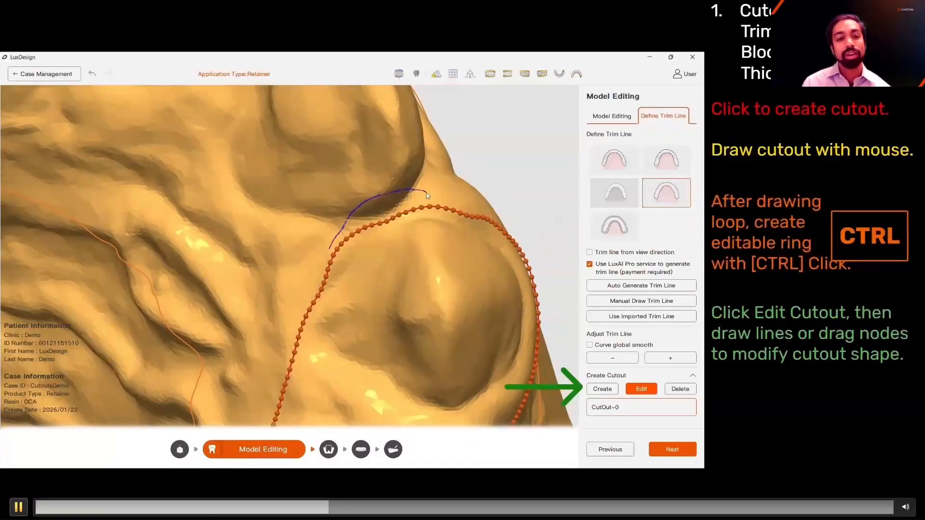
left_click_drag(463, 217, 464, 218)
Step: Redraw the cutout's back edge between the two molars to straighten it and smooth its cheek-side corner
mouse_move(449, 266)
right_mouse_down()
mouse_move(404, 241)
mouse_move(393, 254)
mouse_move(397, 288)
mouse_move(274, 279)
mouse_move(453, 348)
right_mouse_up()
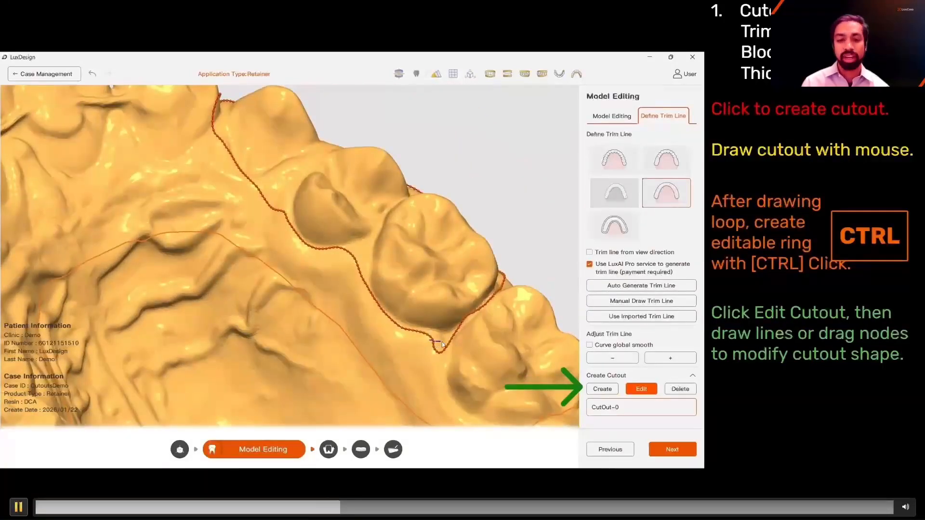
left_click_drag(442, 344, 509, 289)
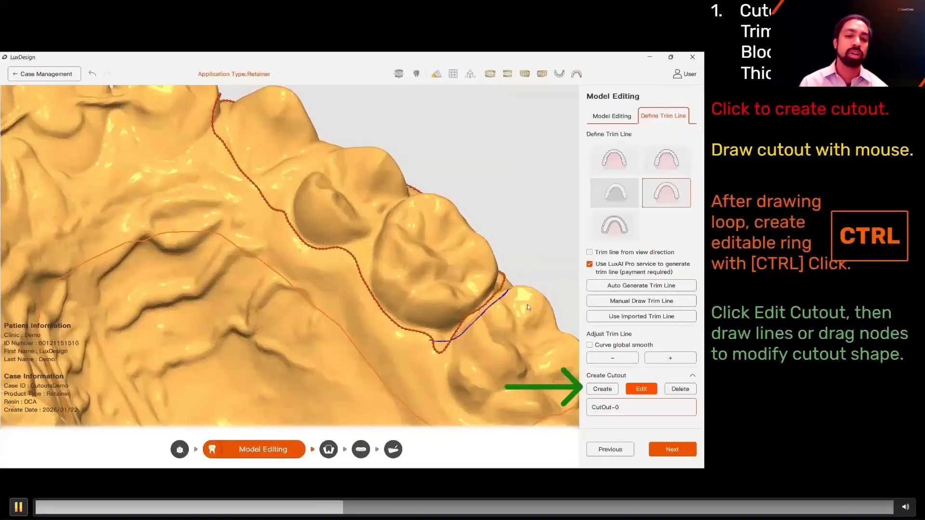
right_click_drag(527, 307, 389, 375)
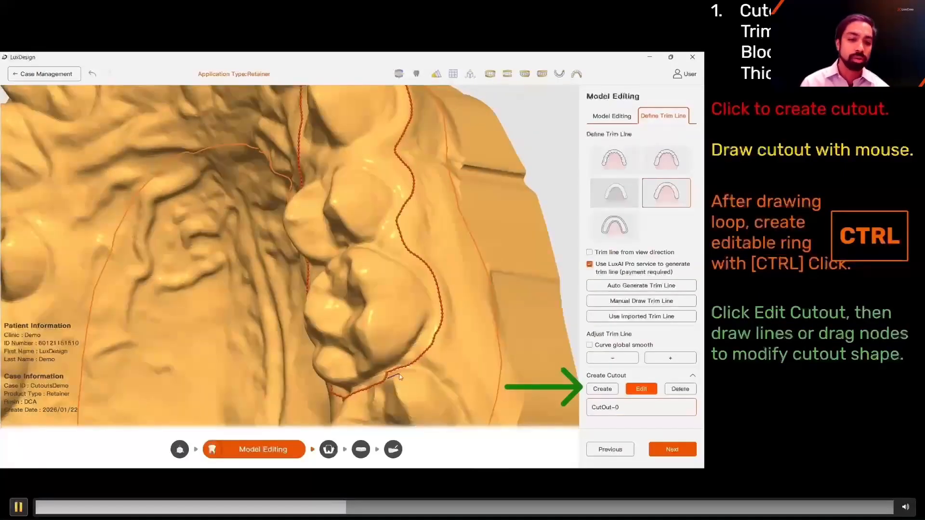
mouse_move(399, 377)
left_mouse_down()
mouse_move(424, 360)
mouse_move(442, 312)
left_mouse_up()
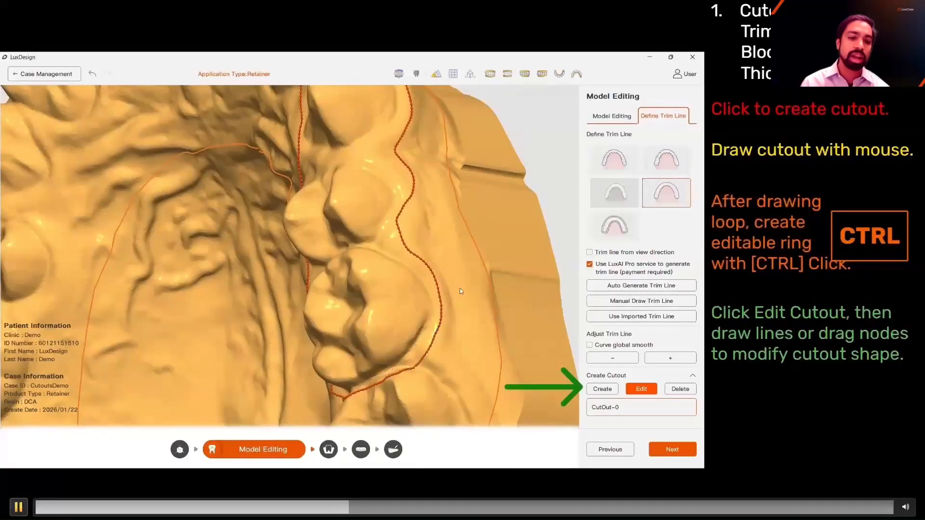
Step: Move the cutout's palatal edge beside its frontmost tooth farther toward the palate and smooth the curve
right_click_drag(460, 288, 337, 313)
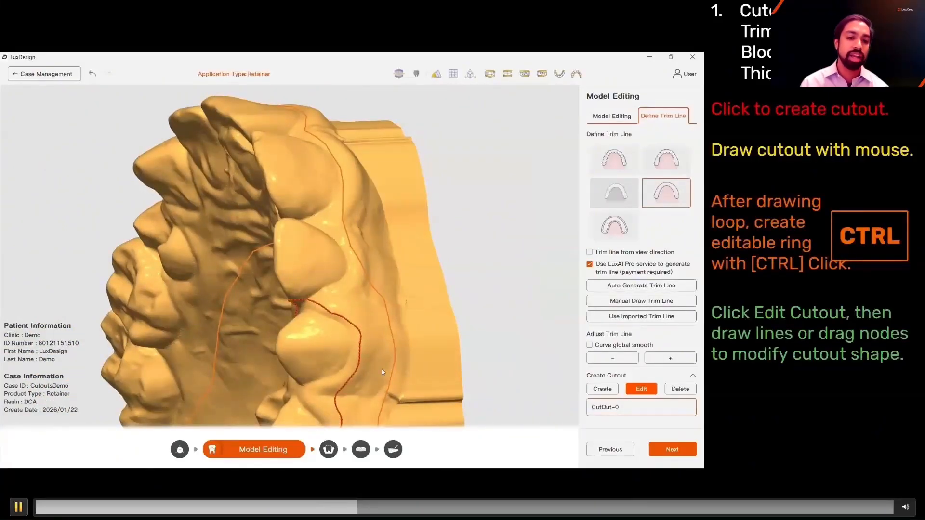
right_click_drag(382, 369, 389, 330)
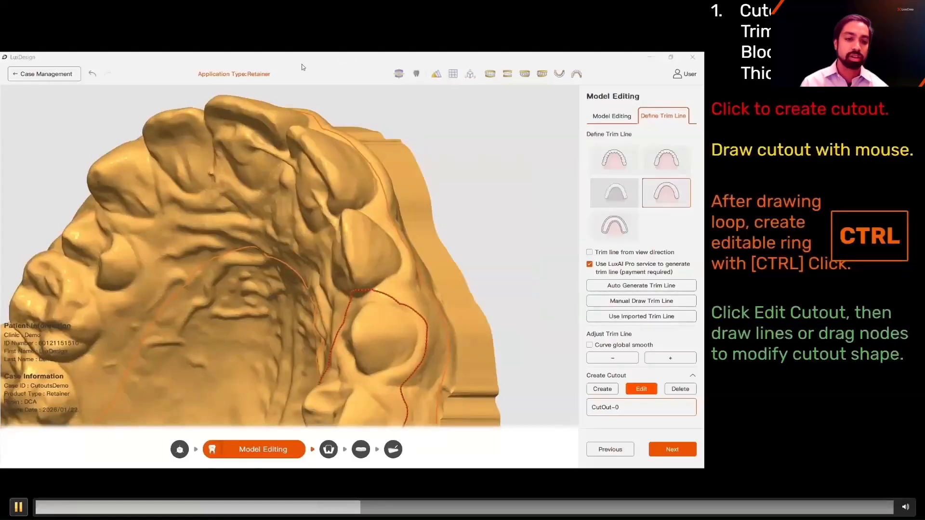
mouse_move(310, 332)
right_mouse_down()
mouse_move(336, 305)
mouse_move(324, 326)
right_mouse_up()
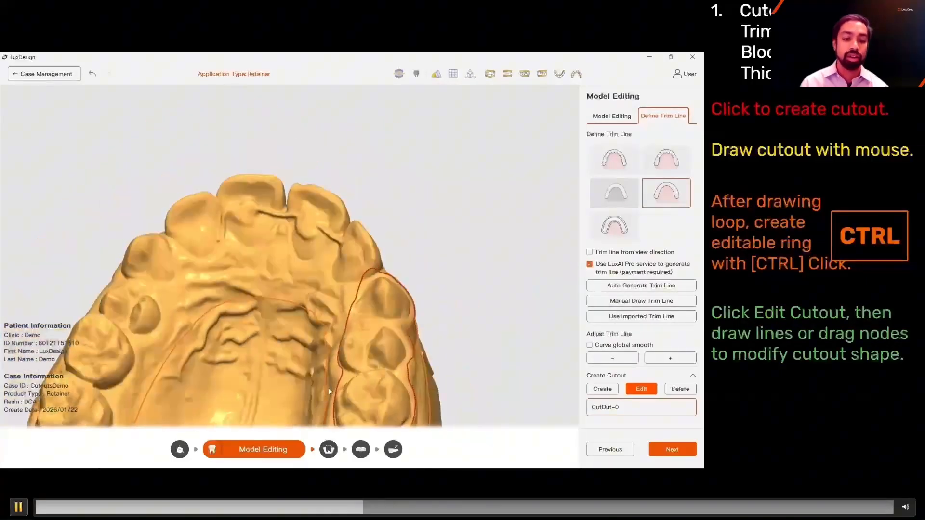
right_click_drag(329, 388, 544, 210)
middle_click_drag(544, 209, 403, 231)
scroll(403, 231, "up", 4)
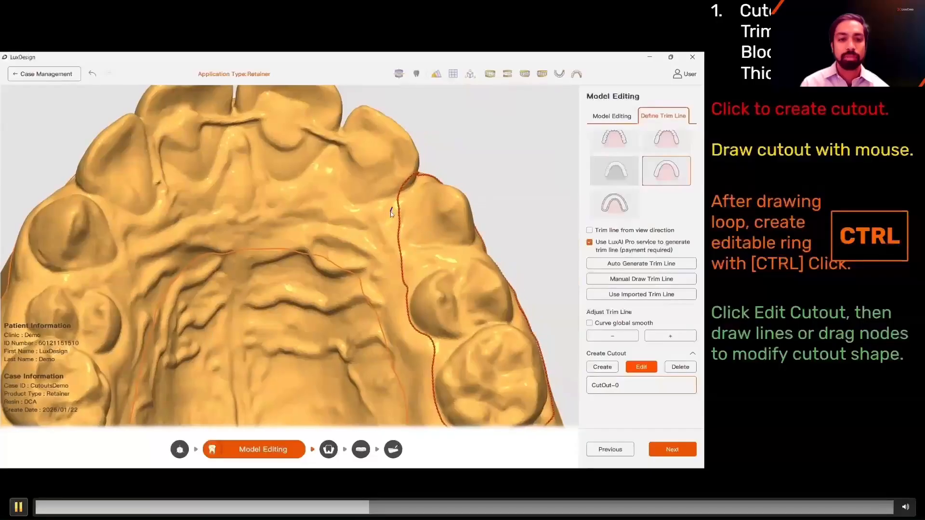
left_click_drag(391, 213, 390, 242)
left_click_drag(399, 278, 400, 283)
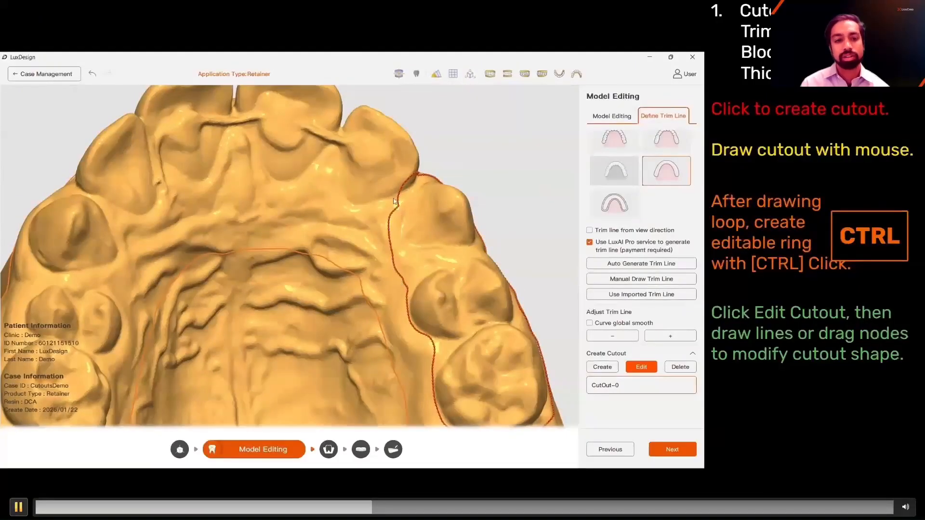
mouse_move(391, 214)
left_mouse_down()
mouse_move(407, 191)
mouse_move(390, 226)
left_mouse_up()
Step: Start a second cutout and draw its palatal edge from the patient's right first molar forward to the canine
left_click(611, 368)
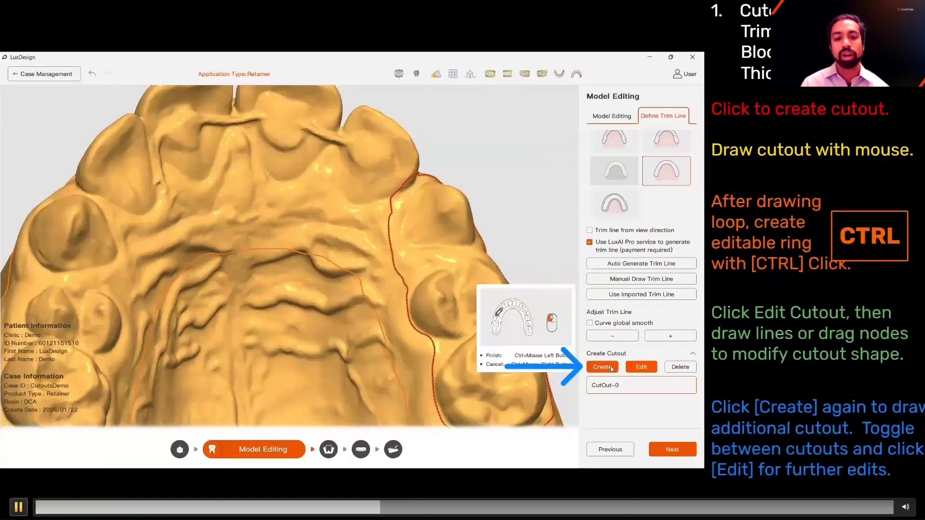
middle_click_drag(274, 259, 458, 218)
scroll(376, 248, "down", 5)
right_click_drag(376, 248, 320, 299)
scroll(314, 312, "up", 5)
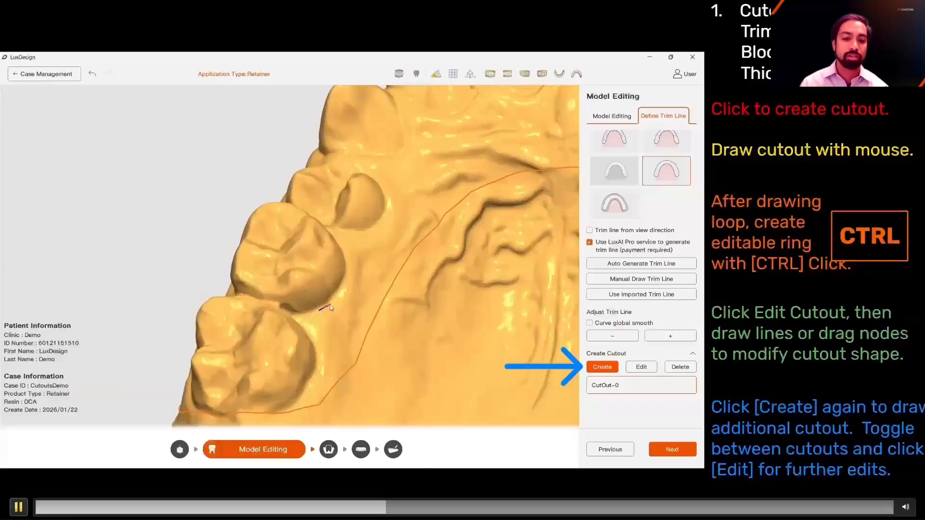
left_click_drag(319, 311, 343, 290)
left_click_drag(373, 236, 397, 210)
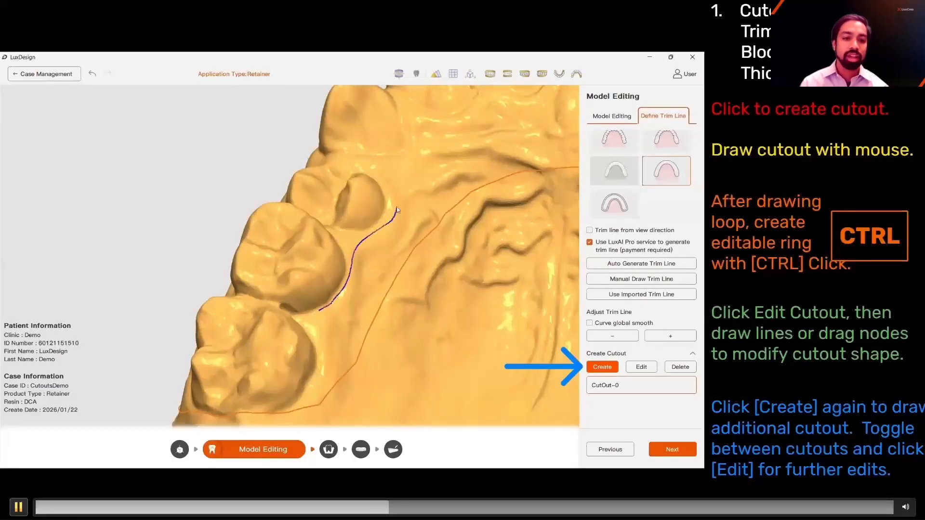
left_click_drag(410, 145, 415, 105)
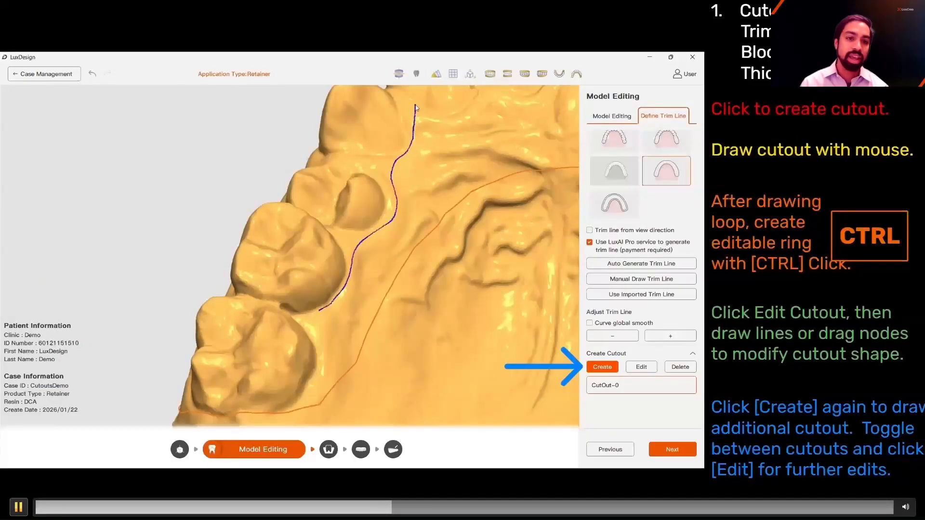
Step: Continue the second cutout around the front of the canine and back along the cheek-side gum margin to the first molar
middle_click_drag(415, 105, 378, 332)
right_click_drag(378, 332, 272, 244)
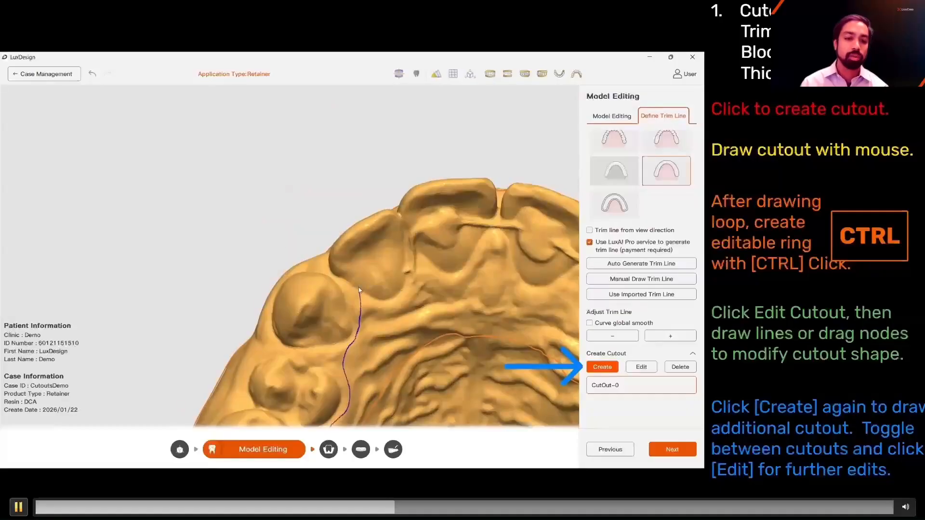
left_click_drag(358, 287, 334, 264)
right_click_drag(322, 266, 351, 301)
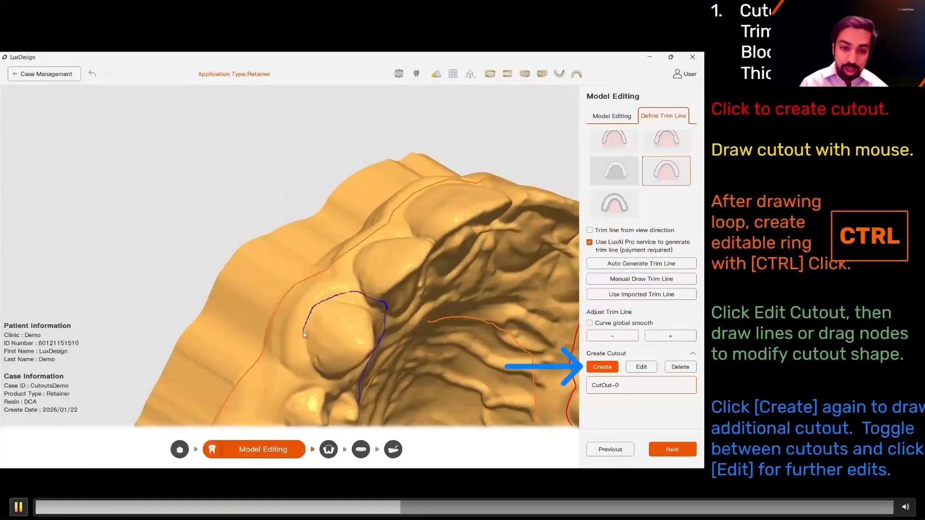
left_click_drag(298, 367, 276, 397)
middle_click_drag(275, 405, 351, 209)
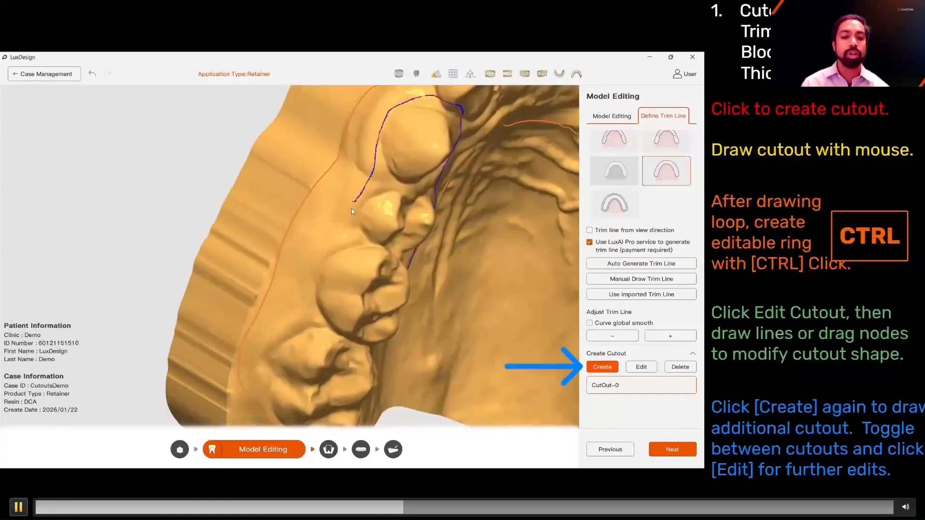
mouse_move(352, 211)
left_mouse_down()
mouse_move(311, 284)
mouse_move(316, 326)
left_mouse_up()
Step: Draw the second cutout's back edge between the two right molars and close the loop into an editable ring
right_click_drag(394, 344, 405, 300)
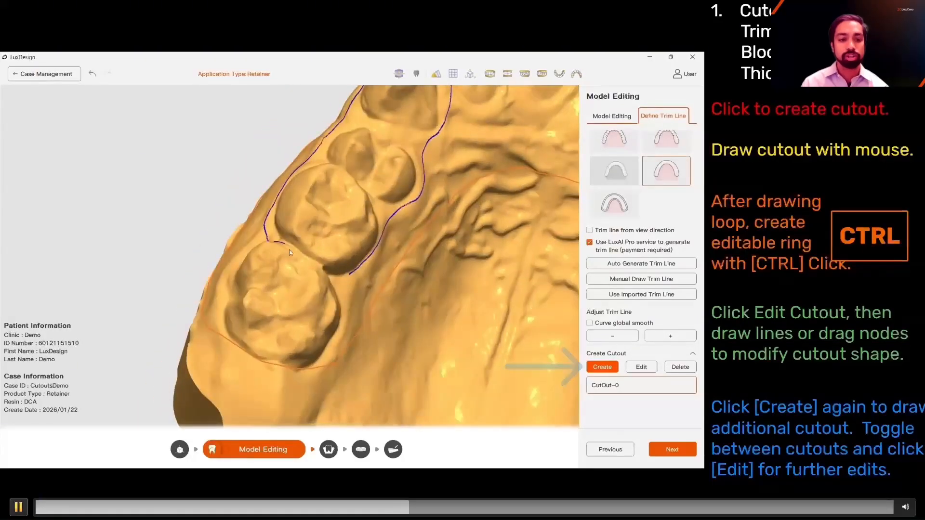
left_click_drag(311, 268, 344, 281)
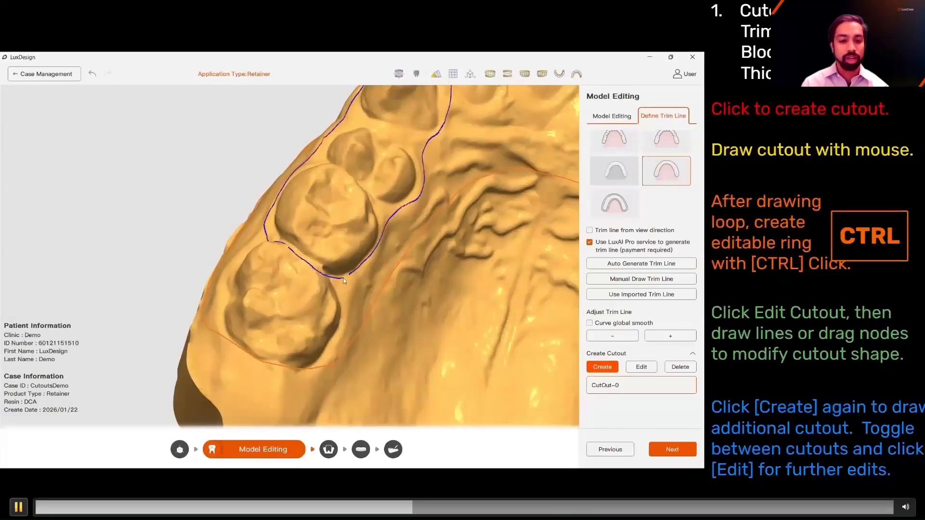
left_click(361, 242, "ctrl")
Step: Edit CutOut-1 and redraw its back edge between the two molars
left_click(620, 409)
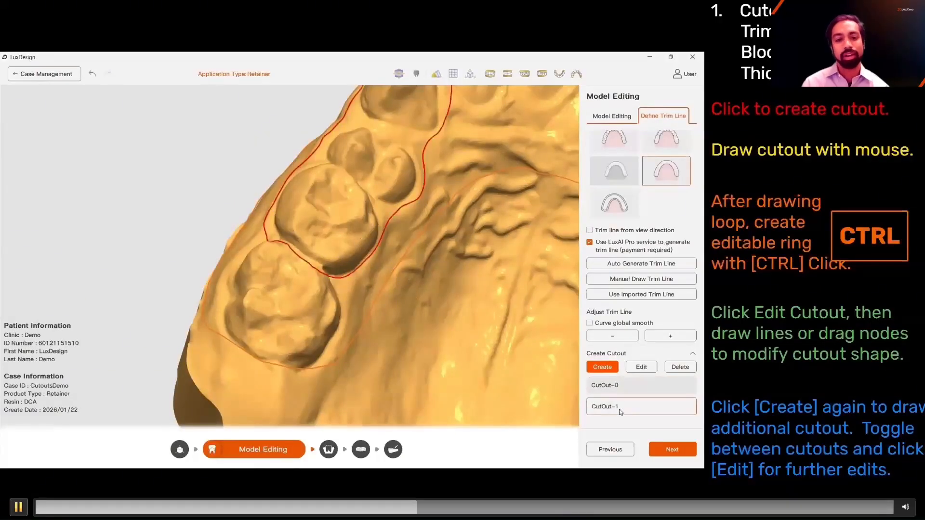
left_click(644, 366)
scroll(370, 237, "up", 5)
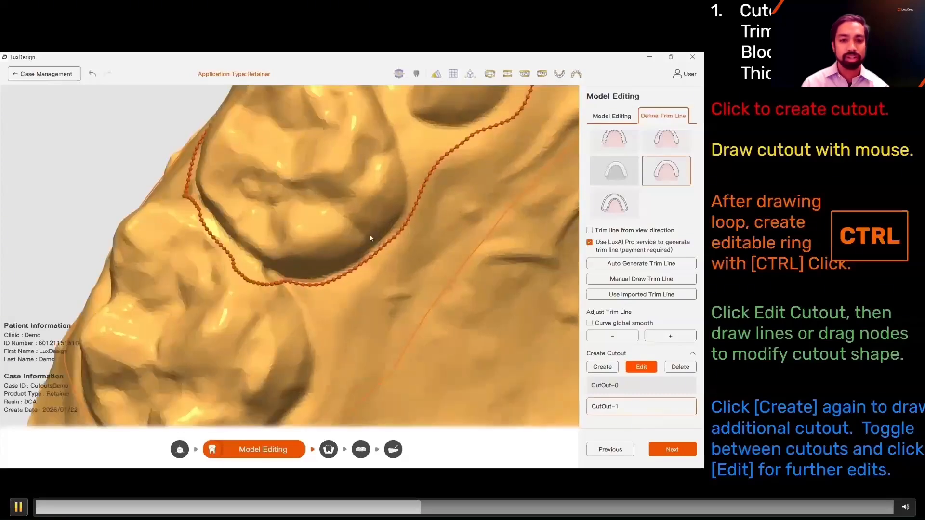
left_click_drag(246, 266, 190, 200)
scroll(444, 279, "down", 5)
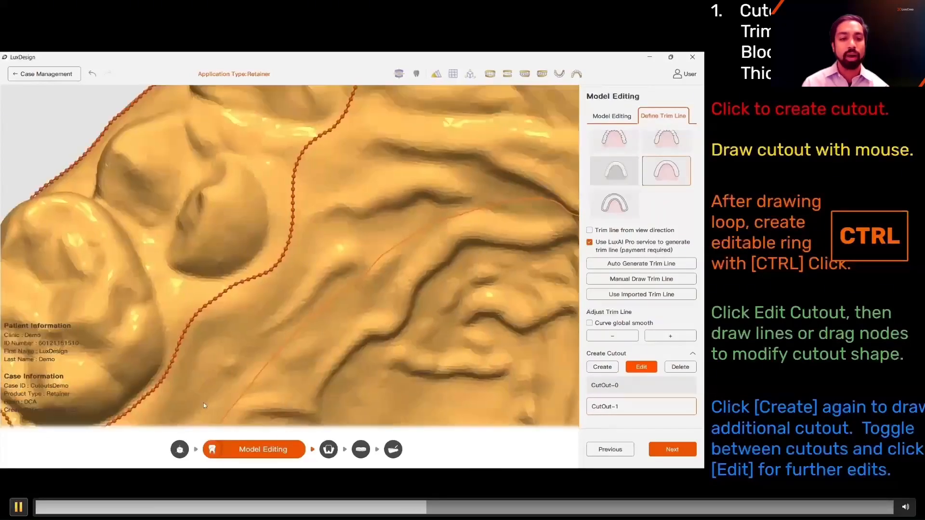
Step: Review both cutouts around the arch and finish editing CutOut-1
middle_click_drag(328, 148, 331, 300)
right_click_drag(330, 299, 412, 293)
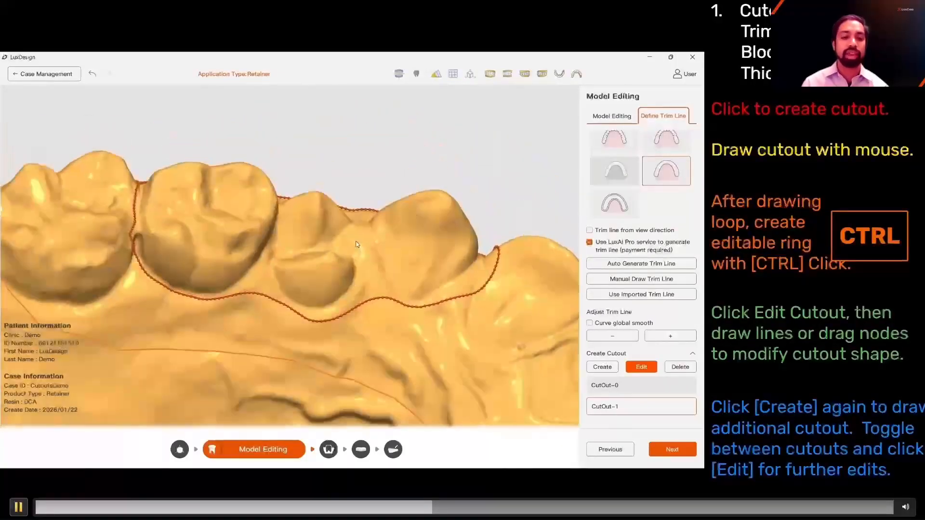
scroll(389, 298, "down", 5)
right_click_drag(389, 299, 481, 308)
middle_click_drag(535, 327, 322, 241)
right_click_drag(321, 241, 377, 270)
scroll(378, 269, "down", 3)
left_click(608, 370)
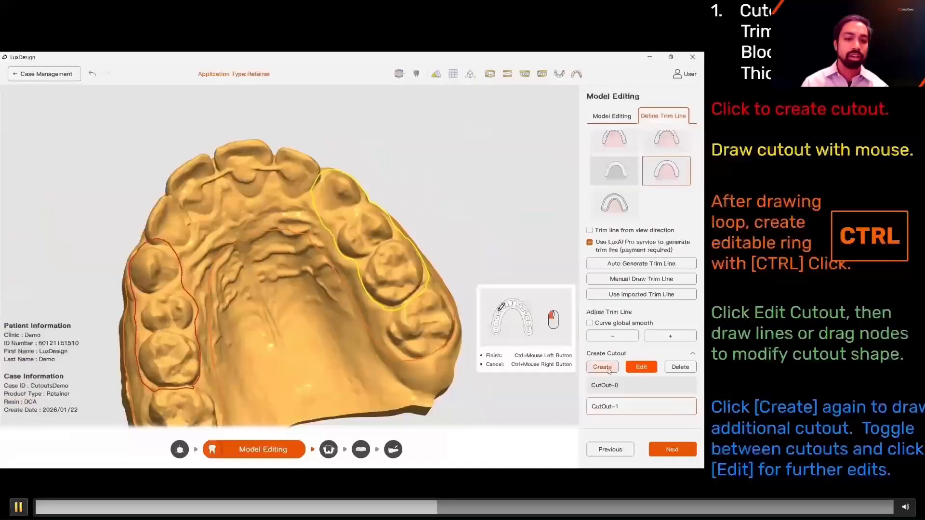
left_click(638, 388)
left_click(635, 410)
left_click(643, 389)
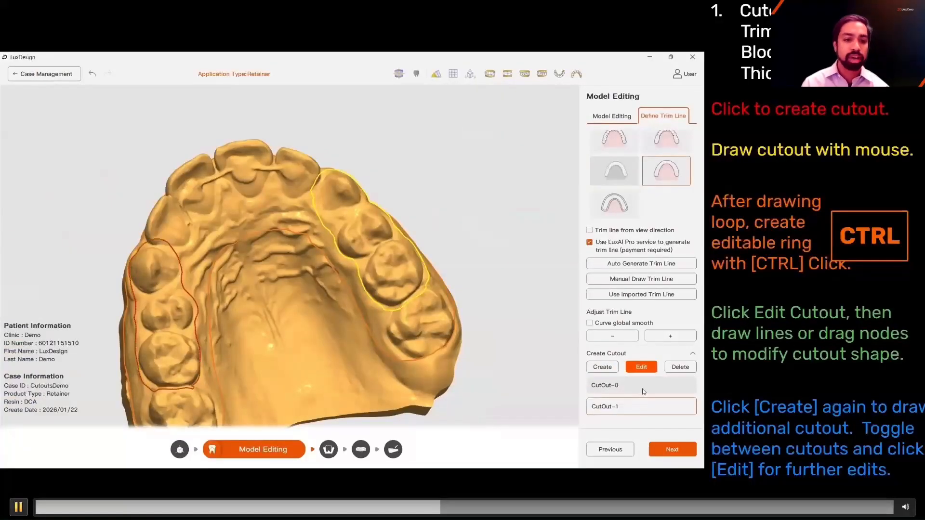
left_click(640, 408)
left_click(645, 370)
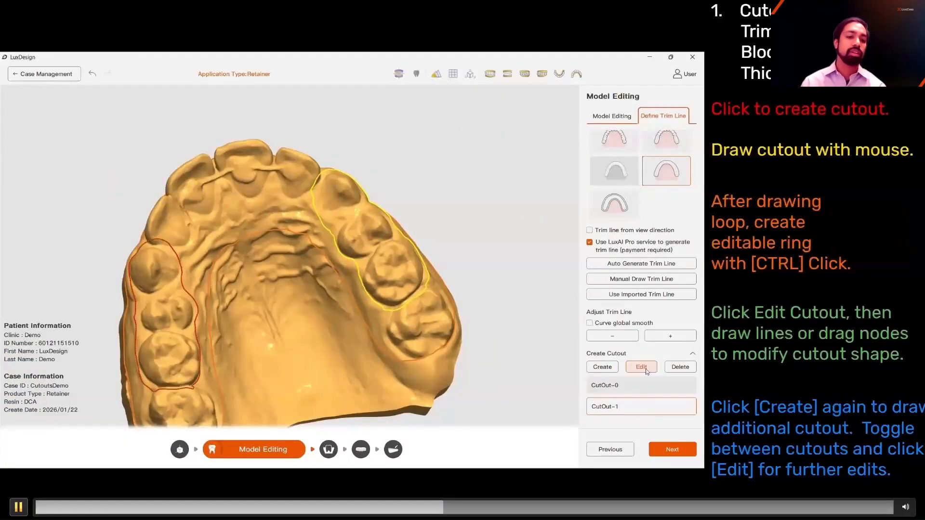
Step: Proceed to Gap Filling, set the blockout to the tightest Children setting of -0.5 mm, and fill the gaps
middle_click_drag(240, 198, 108, 356)
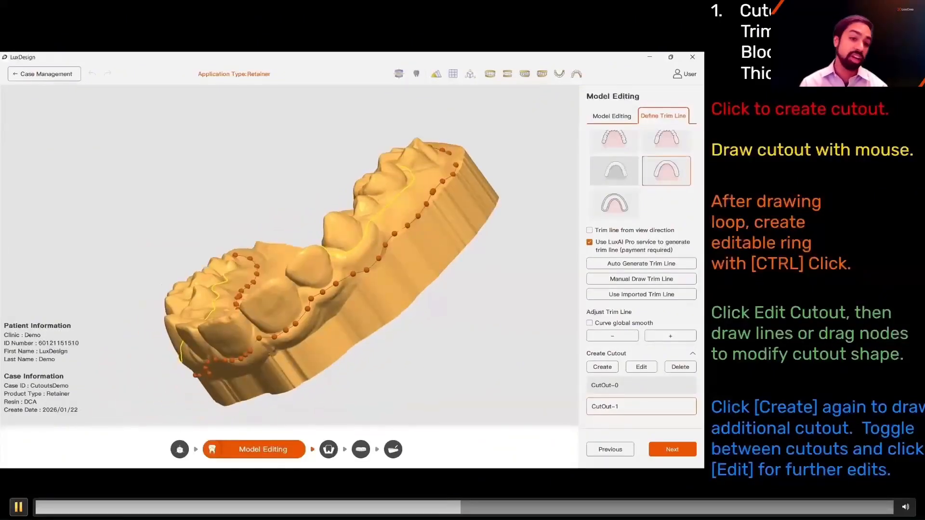
left_click(677, 450)
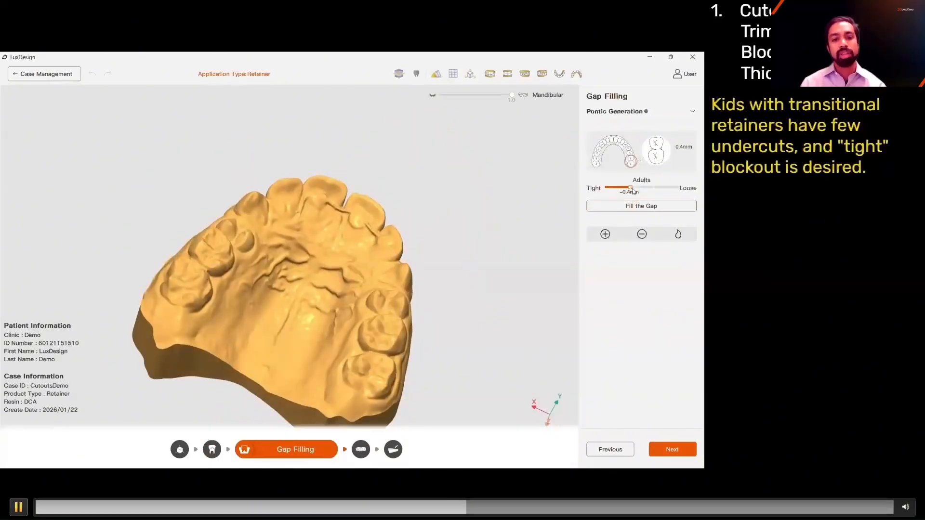
left_click_drag(632, 188, 582, 188)
middle_click_drag(134, 285, 111, 317)
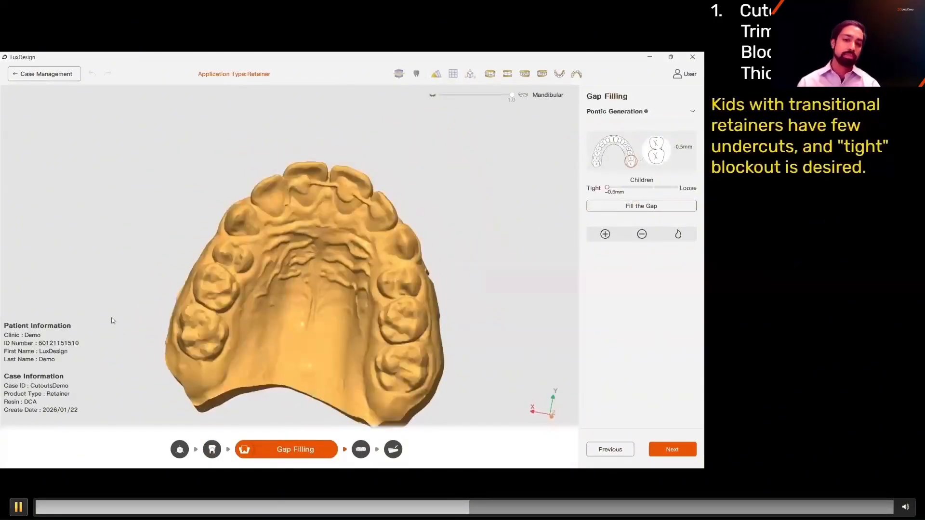
middle_click_drag(309, 313, 344, 263)
left_click(640, 207)
Step: Subtract blockout between the two molars on both sides of the arch with a 2.1 mm brush at 0.08 intensity
left_click_drag(296, 149, 297, 122)
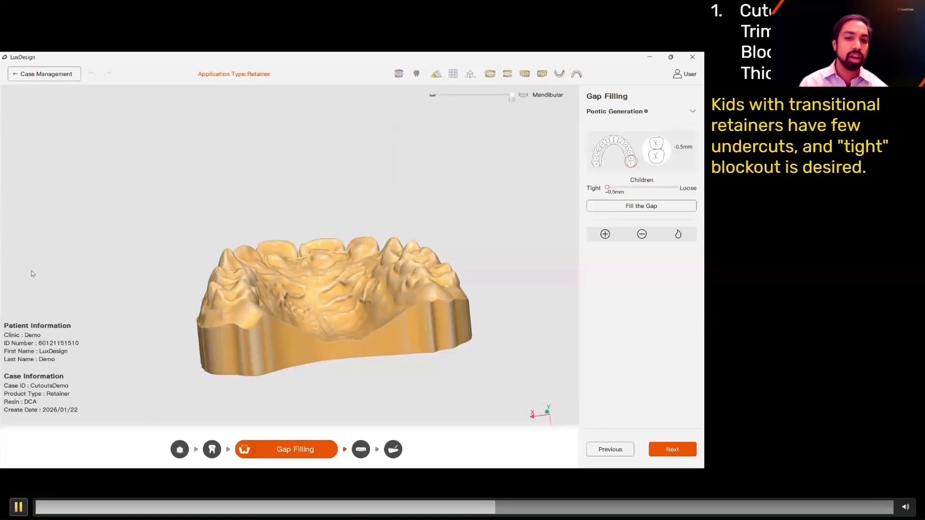
right_click_drag(355, 261, 353, 308)
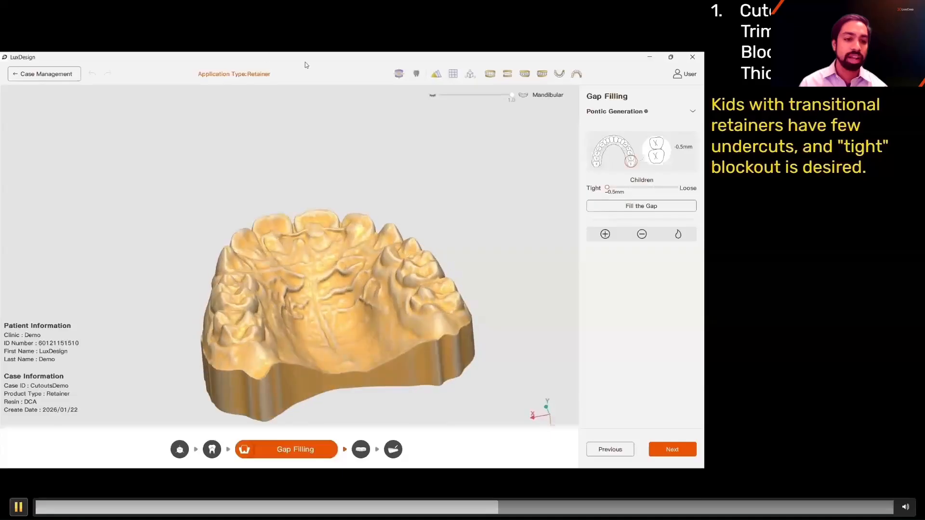
left_click(498, 199)
mouse_move(499, 202)
right_mouse_down()
mouse_move(499, 252)
mouse_move(487, 241)
right_mouse_up()
left_click(642, 235)
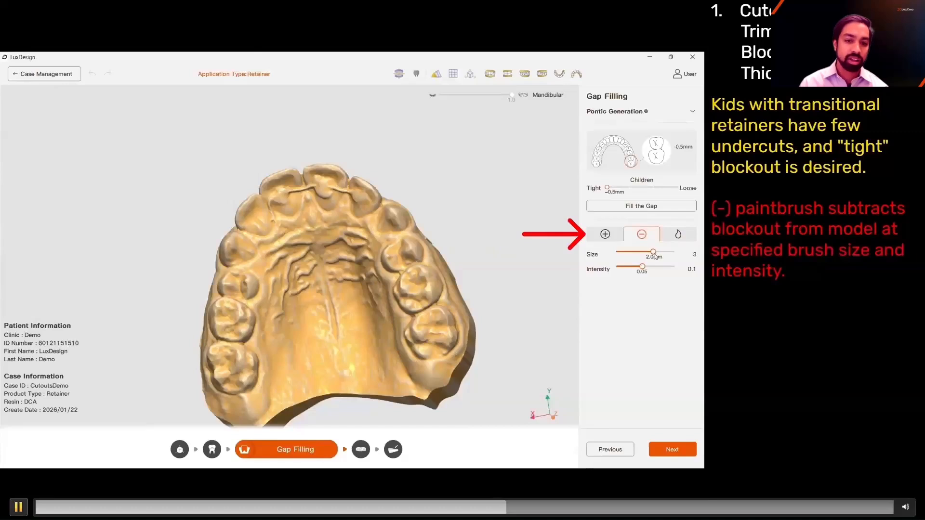
left_click_drag(654, 255, 660, 268)
scroll(422, 336, "up", 3)
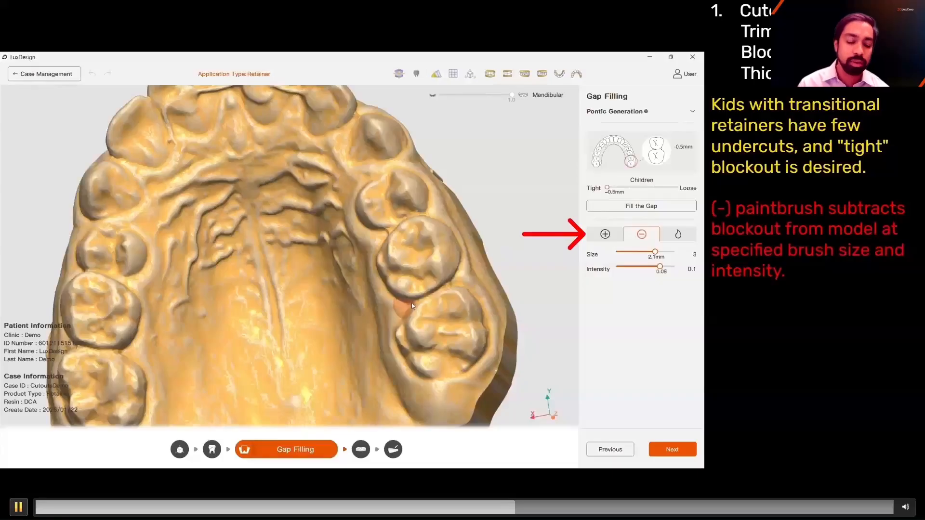
left_click_drag(435, 292, 447, 285)
middle_click_drag(237, 330, 462, 209)
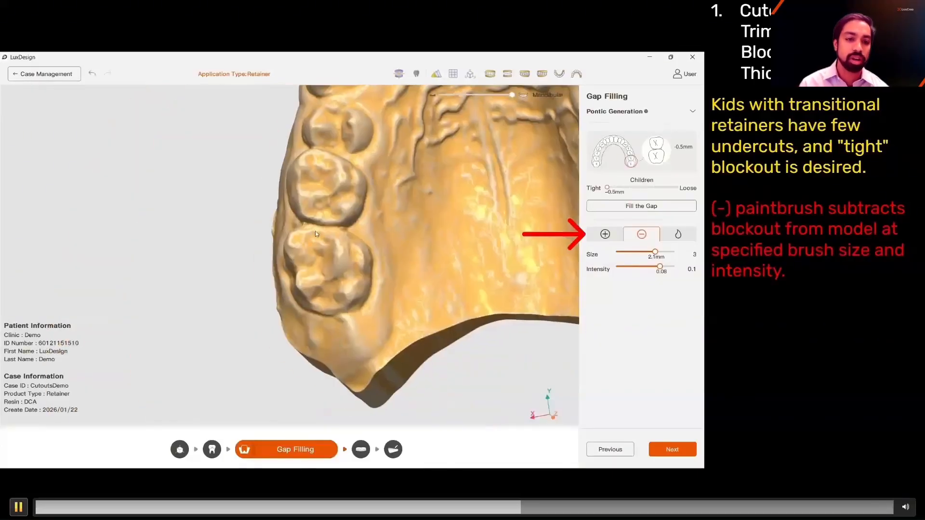
left_click_drag(304, 222, 340, 228)
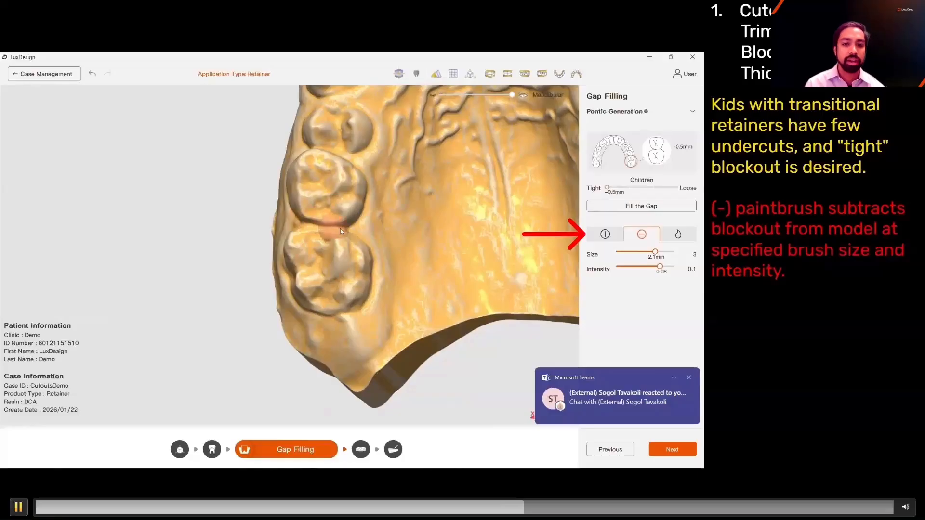
Step: Subtract blockout between the premolar and first molar on the patient's left side
right_click_drag(317, 185, 336, 227)
middle_click_drag(468, 198, 200, 250)
right_click_drag(207, 265, 247, 246)
left_click_drag(301, 267, 317, 259)
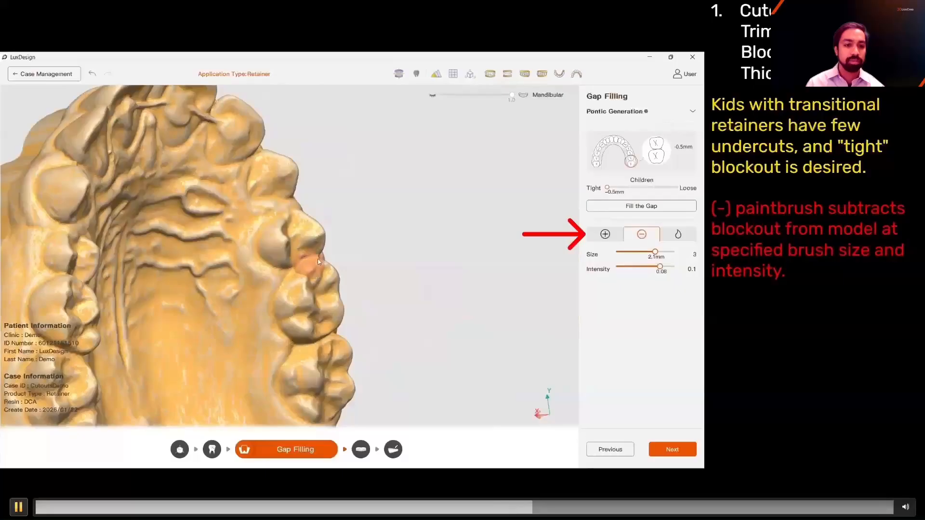
right_click_drag(331, 304, 218, 295)
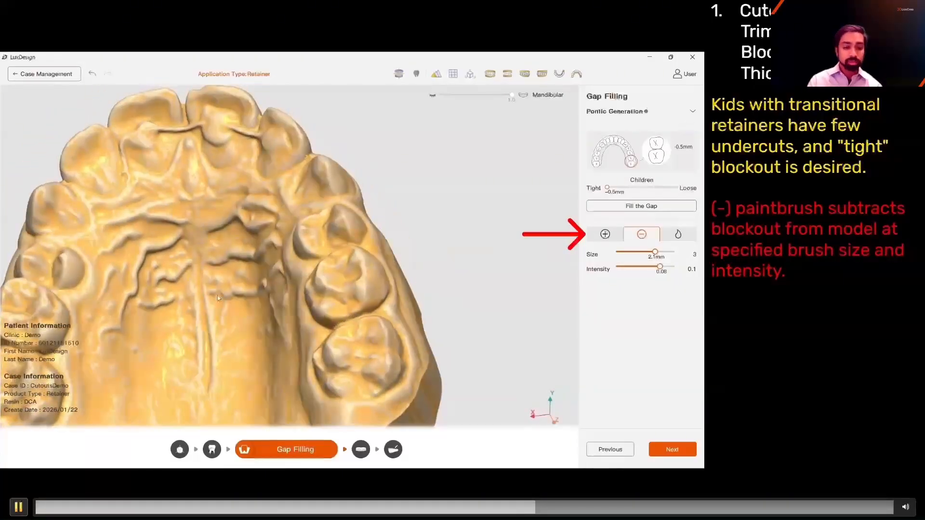
middle_click_drag(217, 304, 318, 259)
right_click_drag(318, 260, 308, 277)
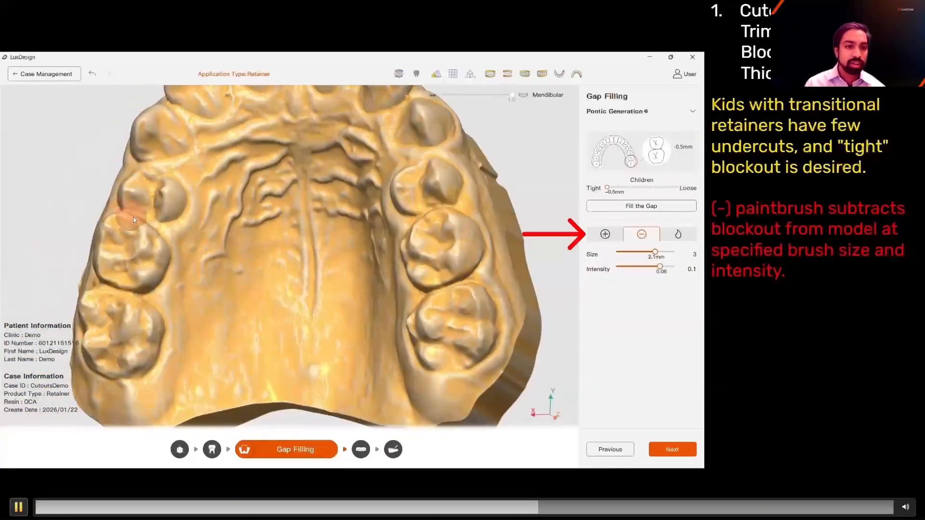
right_click_drag(133, 220, 330, 259)
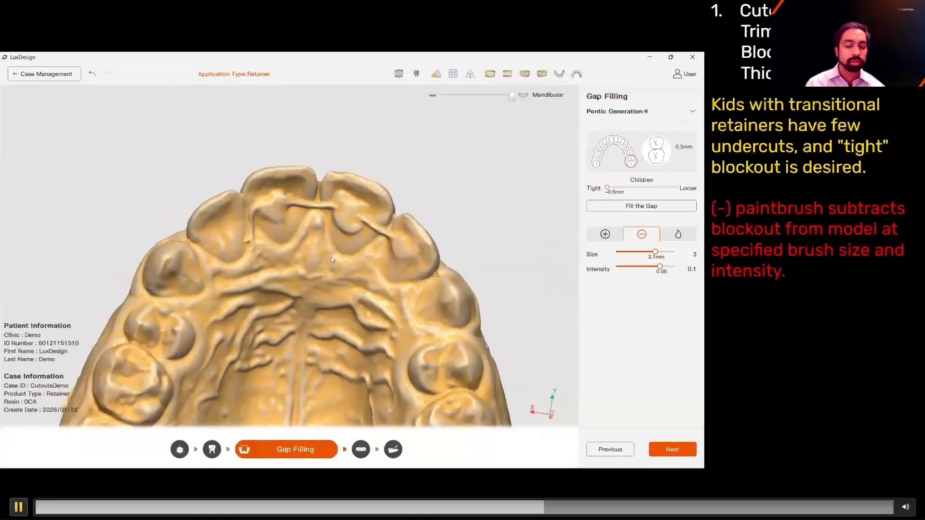
middle_click_drag(330, 259, 380, 88)
scroll(378, 97, "down", 3)
middle_click_drag(369, 127, 332, 243)
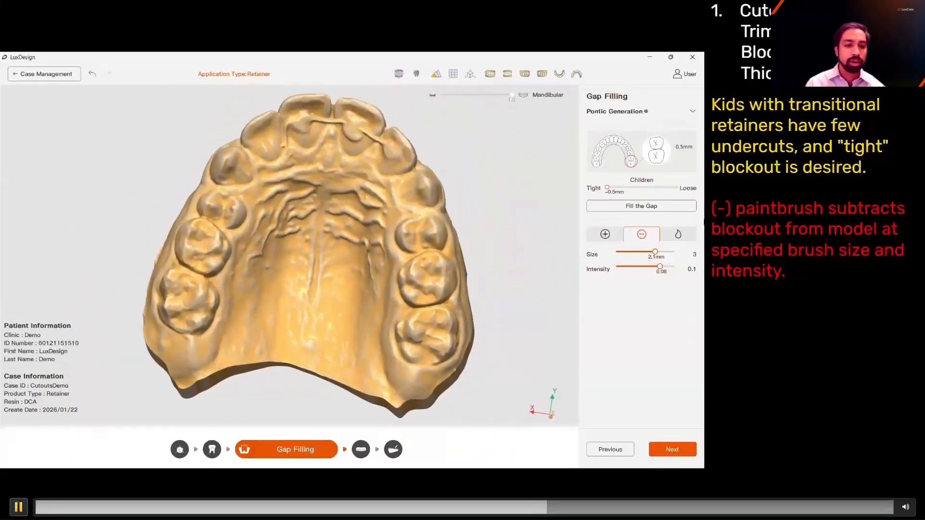
Step: Try adding blockout behind the patient's left central and lateral incisors, and undo the brush stroke
left_click(603, 237)
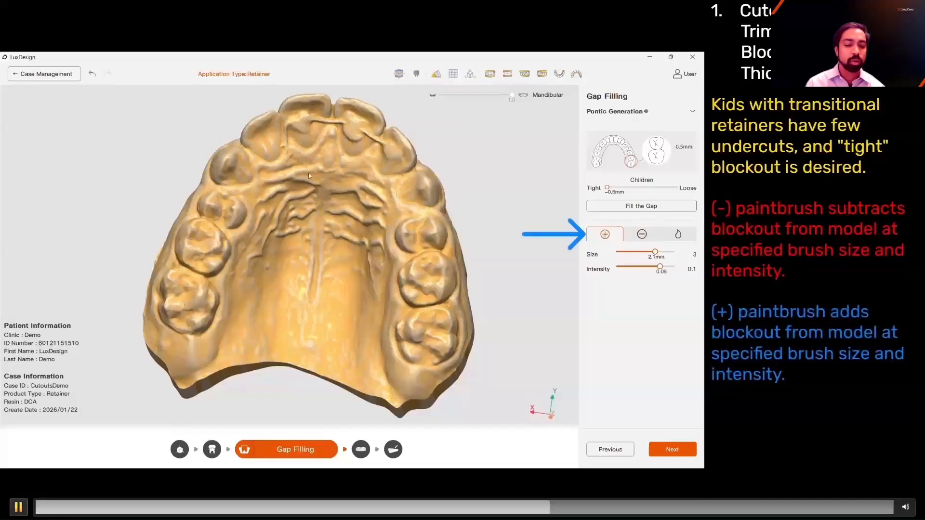
scroll(393, 159, "up", 3)
left_click_drag(378, 136, 367, 152)
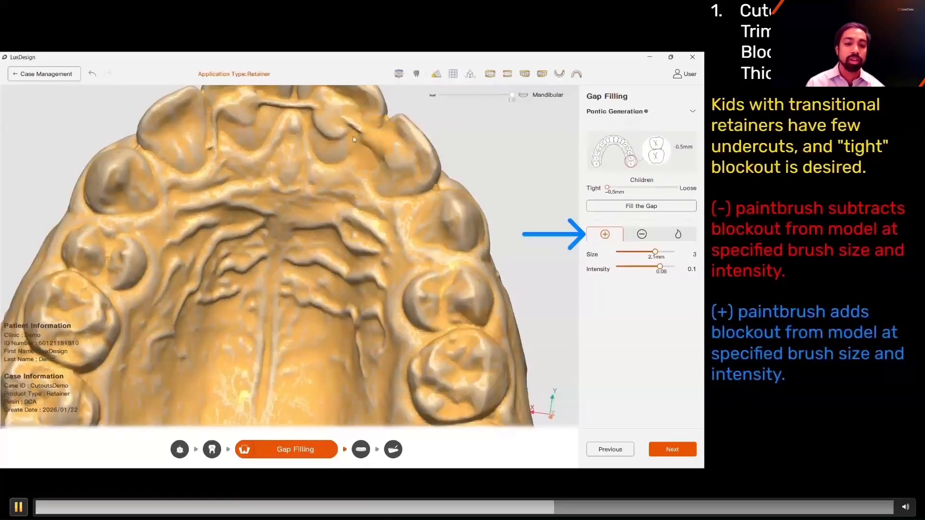
left_click(99, 75)
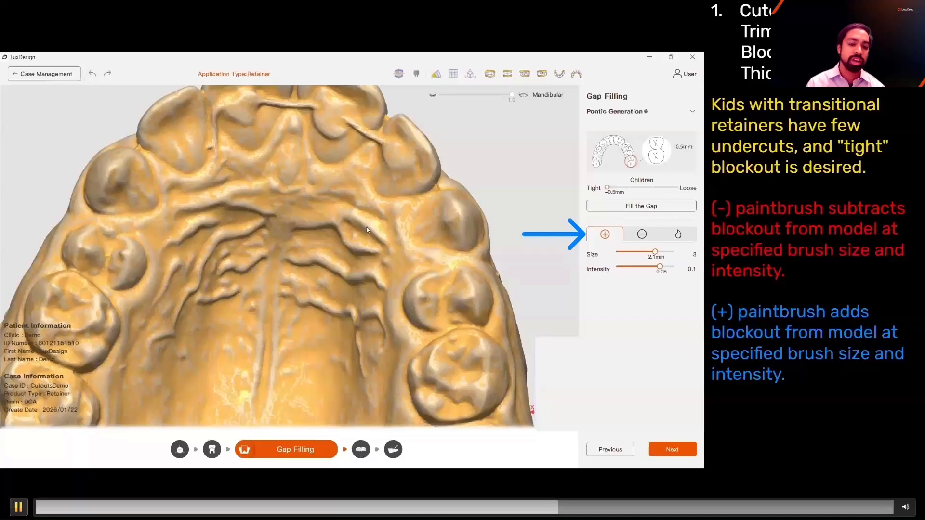
Step: Check the blocked-out model from several angles and proceed to the Generate stage
right_click_drag(366, 230, 368, 223)
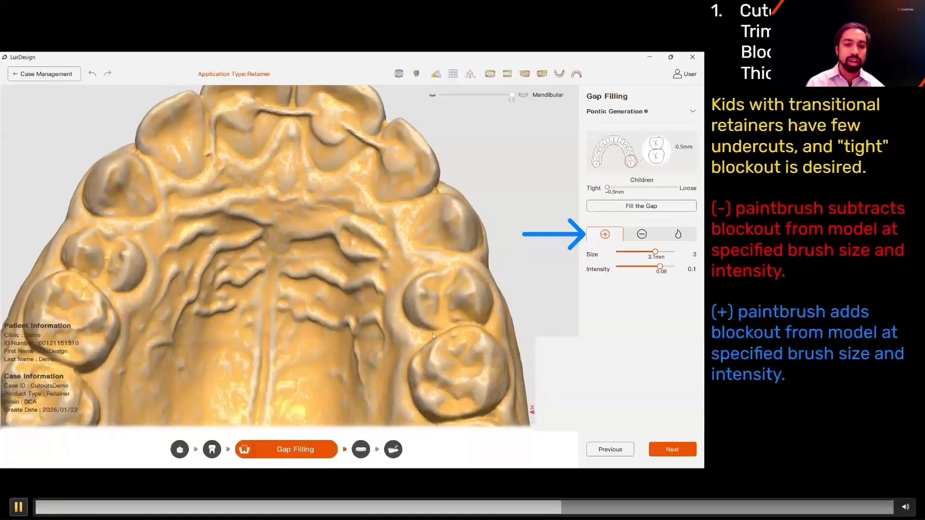
right_click_drag(321, 294, 303, 314)
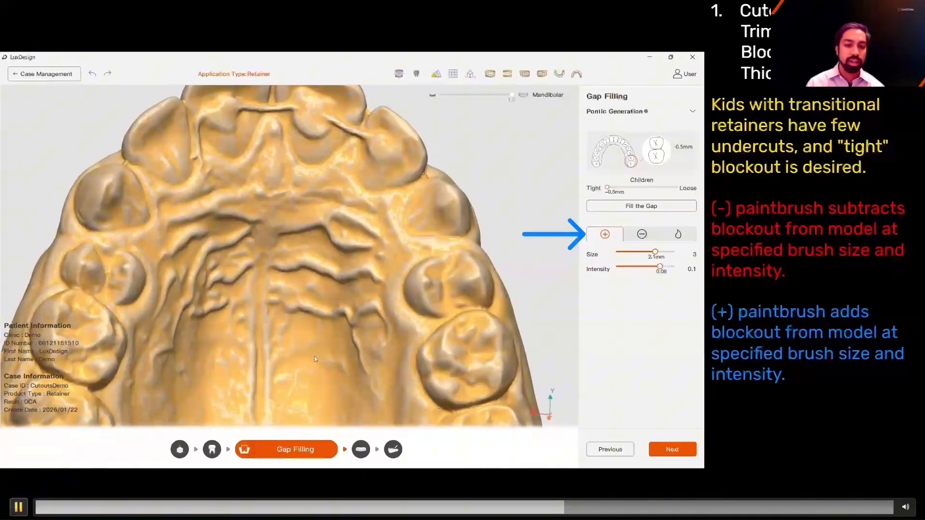
scroll(314, 356, "down", 6)
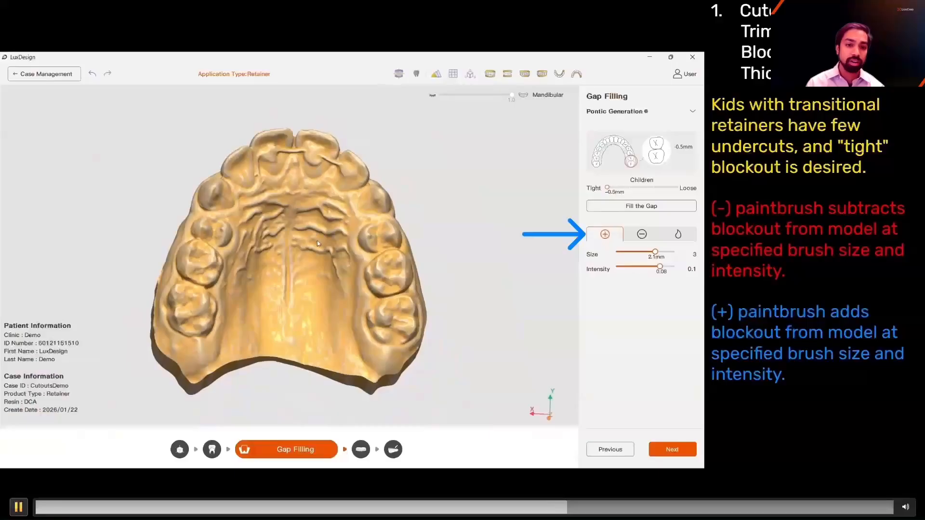
right_click_drag(318, 241, 320, 207)
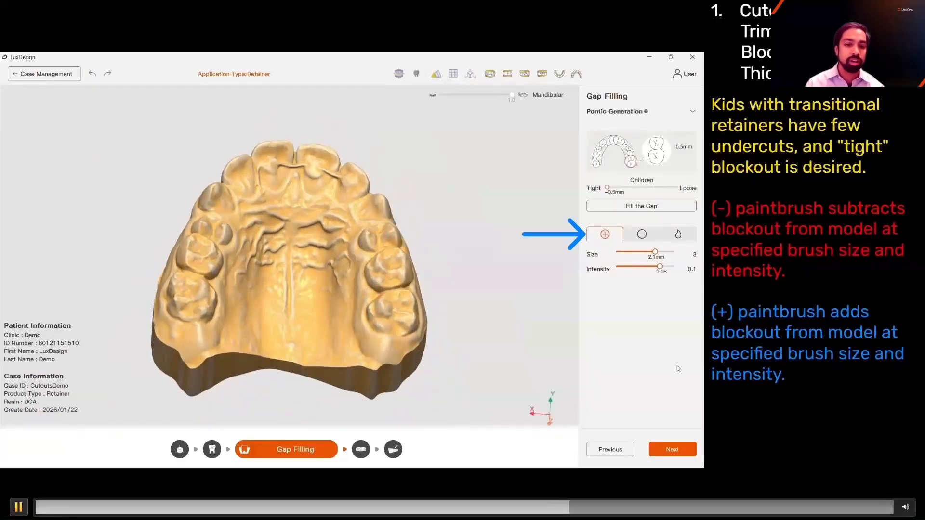
left_click(672, 449)
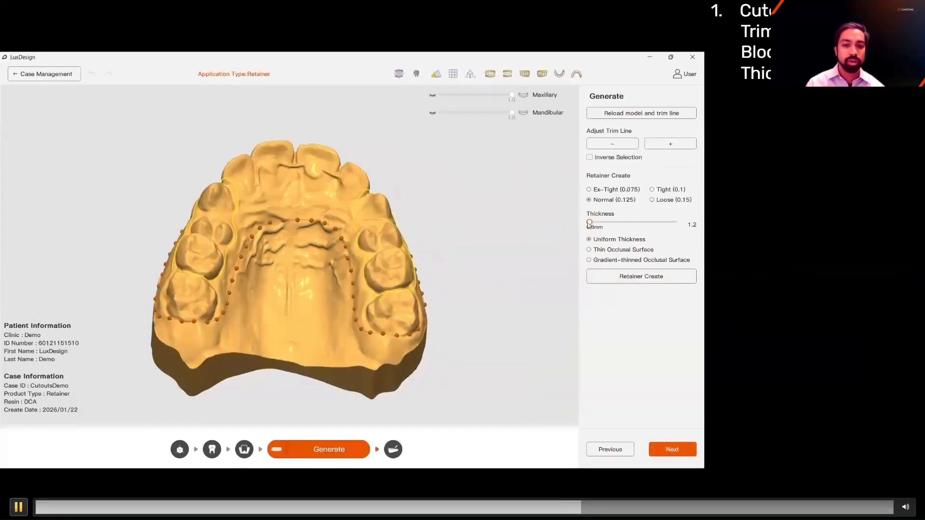
Step: Create the retainer with an Ex-Tight (0.075) fit and a uniform thickness of 1.1 mm
left_click_drag(590, 223, 684, 222)
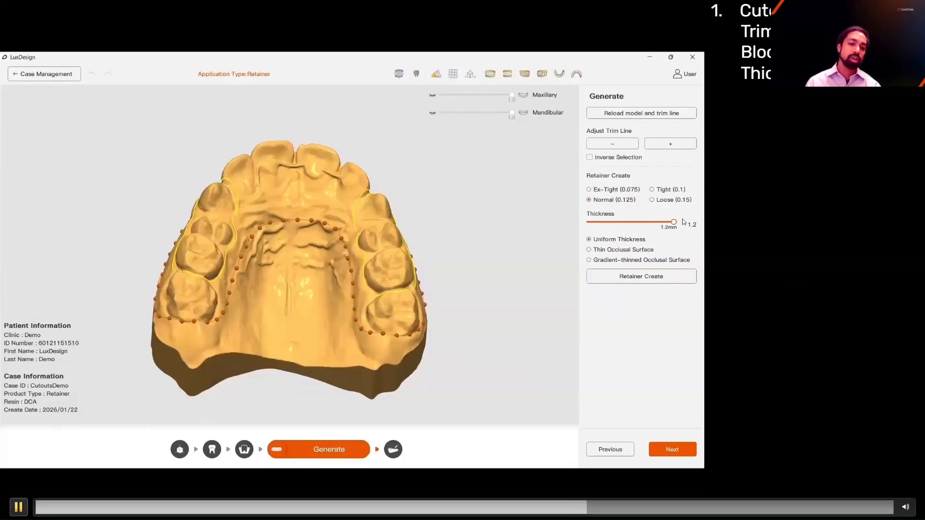
middle_click_drag(203, 270, 227, 327)
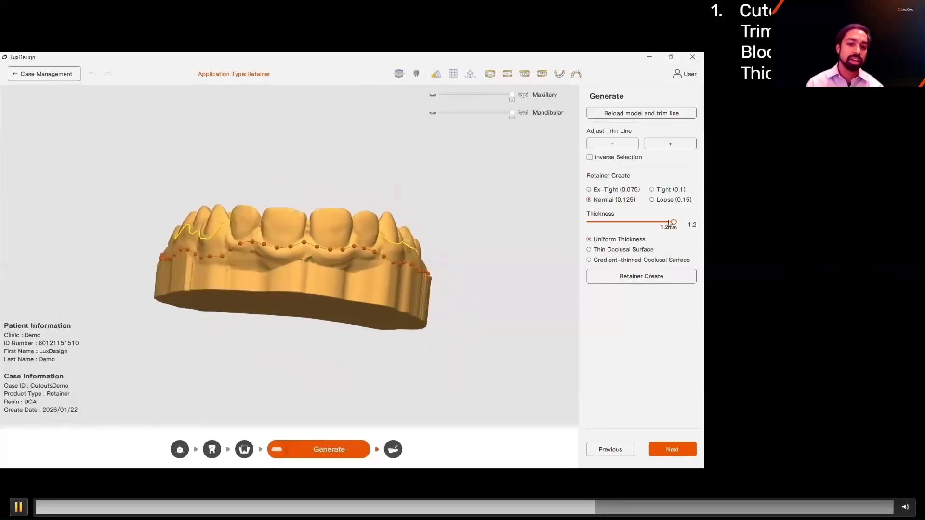
mouse_move(673, 225)
left_mouse_down()
mouse_move(633, 227)
mouse_move(660, 222)
left_mouse_up()
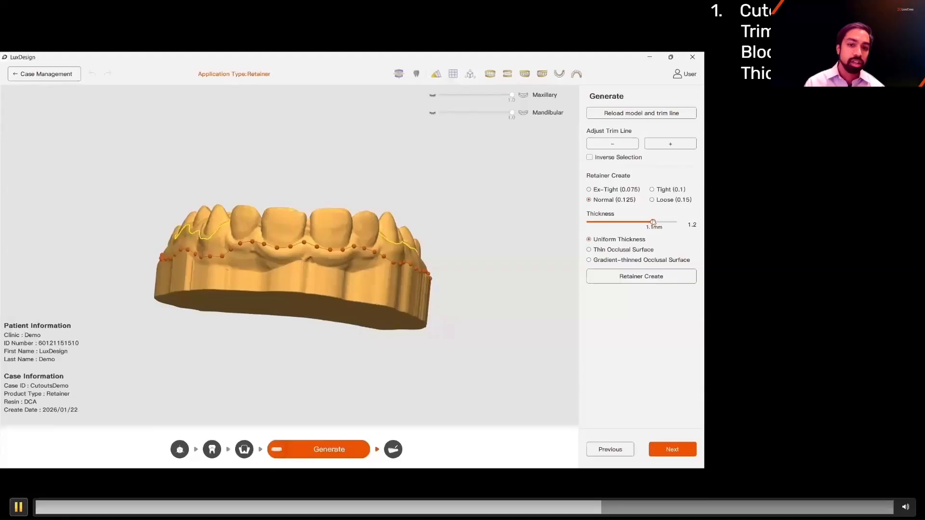
left_click(589, 189)
middle_click_drag(490, 286, 579, 310)
middle_click_drag(358, 260, 395, 298)
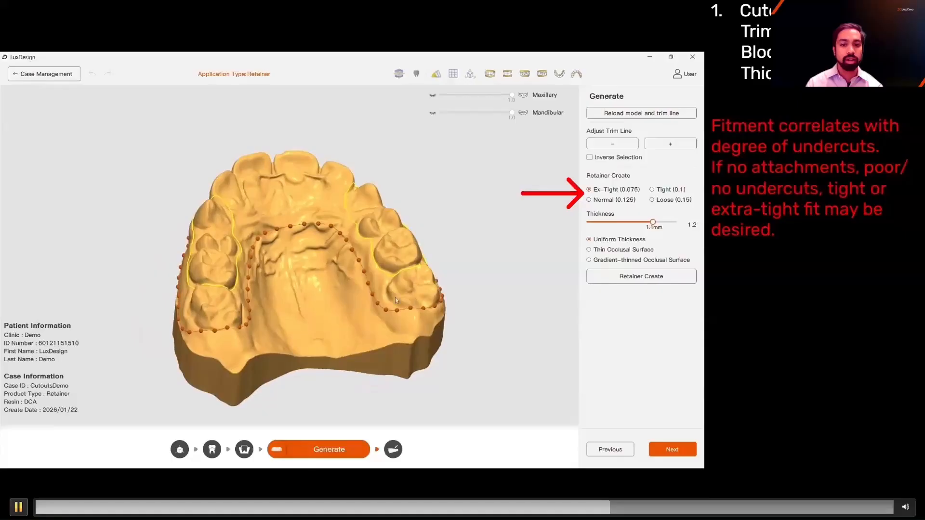
left_click(632, 279)
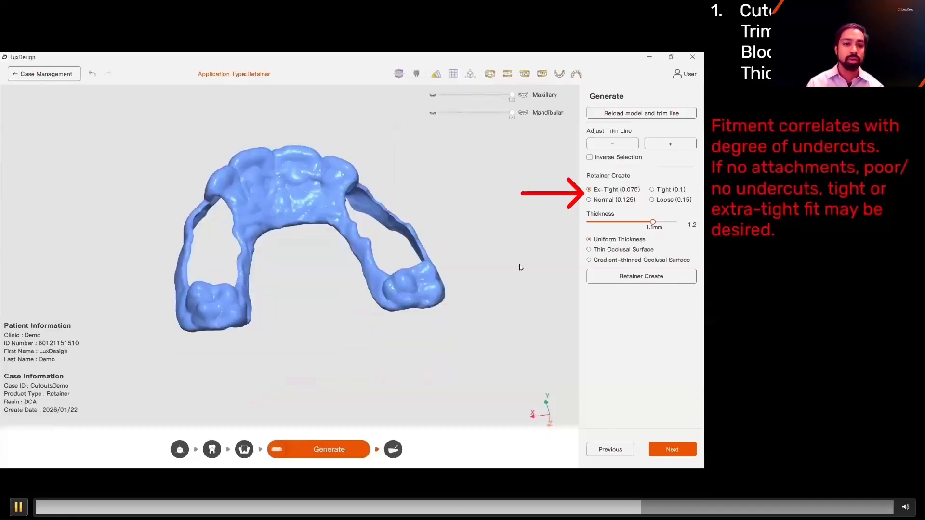
Step: Proceed to Edit & Preview and place the convex 0.35 mm label P1 on the cheek side of the patient's right rear molar
mouse_move(450, 262)
middle_mouse_down()
mouse_move(441, 285)
mouse_move(345, 313)
mouse_move(446, 298)
mouse_move(485, 326)
mouse_move(501, 362)
mouse_move(495, 439)
mouse_move(408, 367)
mouse_move(417, 343)
mouse_move(369, 359)
mouse_move(381, 357)
middle_mouse_up()
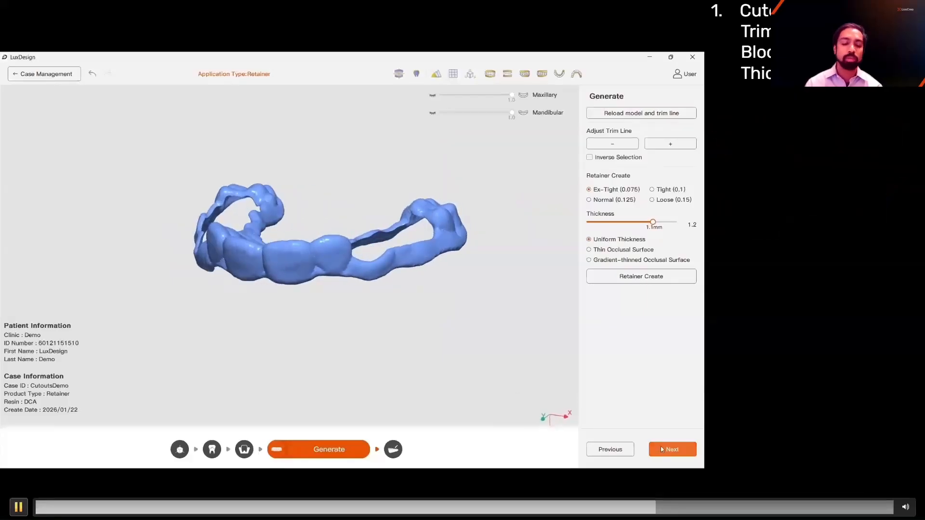
left_click(662, 446)
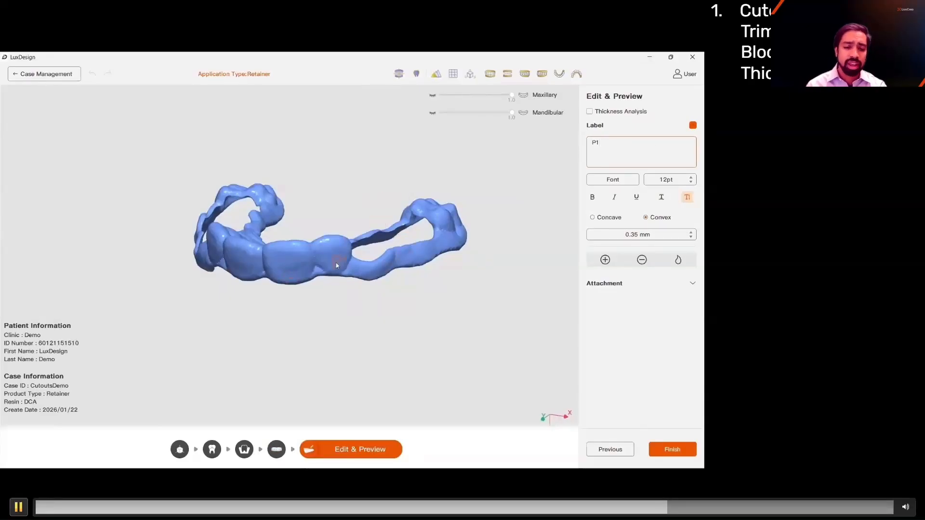
left_click(648, 233)
right_click(547, 261)
right_click_drag(460, 295, 408, 294)
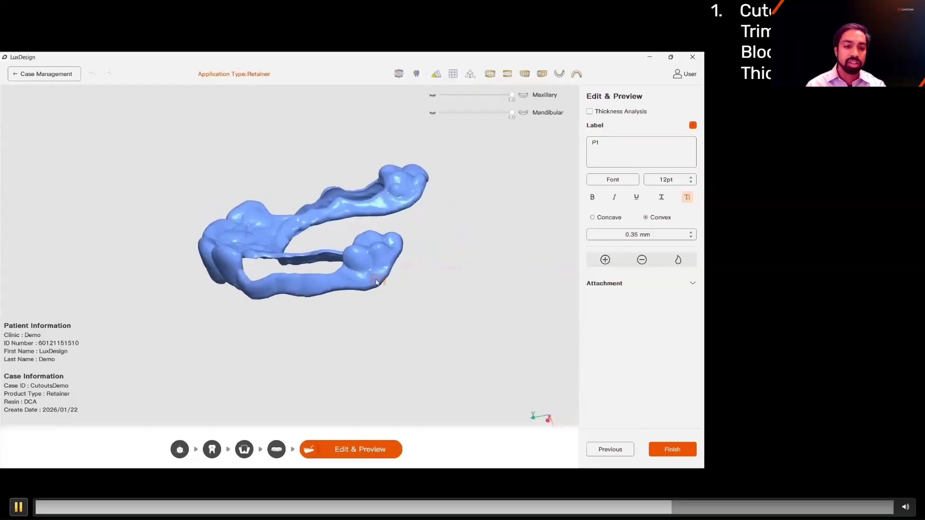
left_click(357, 262)
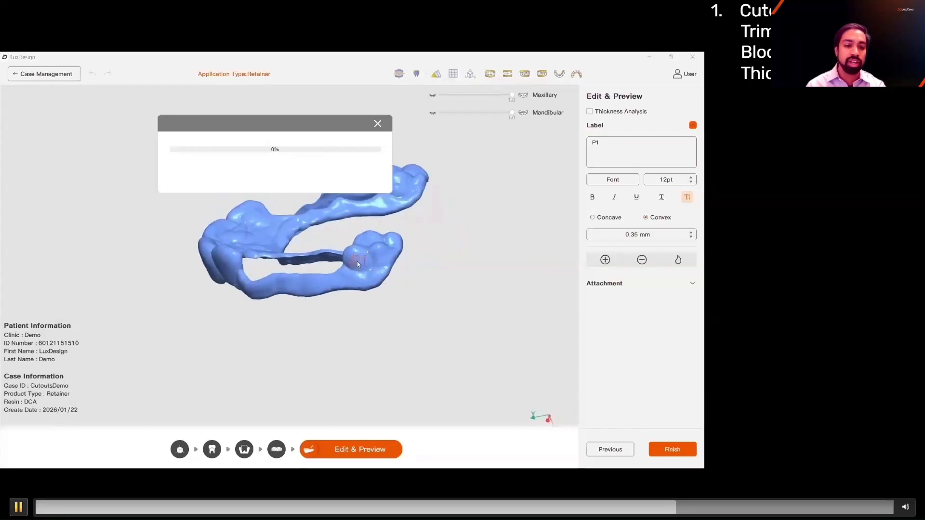
Step: Add material along the buccal clasp on the patient's right side with a 2.0 mm brush at 0.10 intensity
right_click_drag(370, 381, 529, 309)
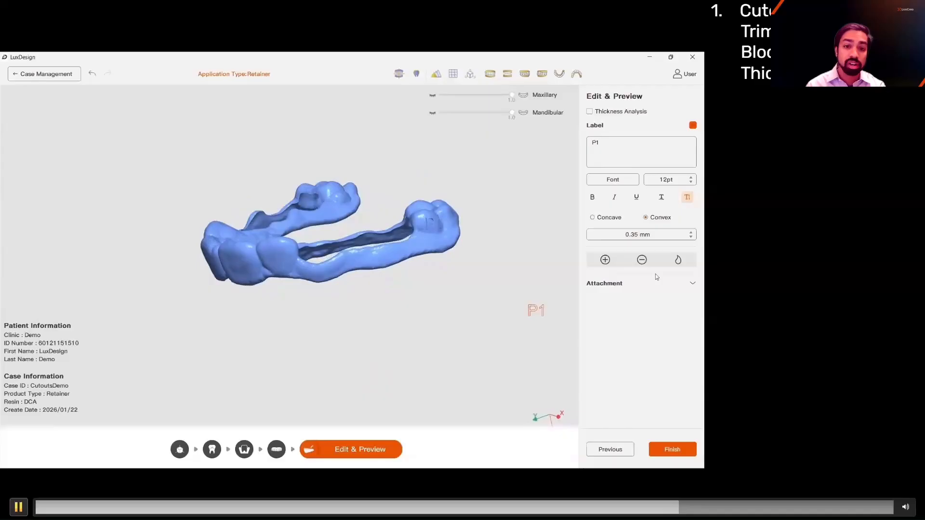
left_click(605, 260)
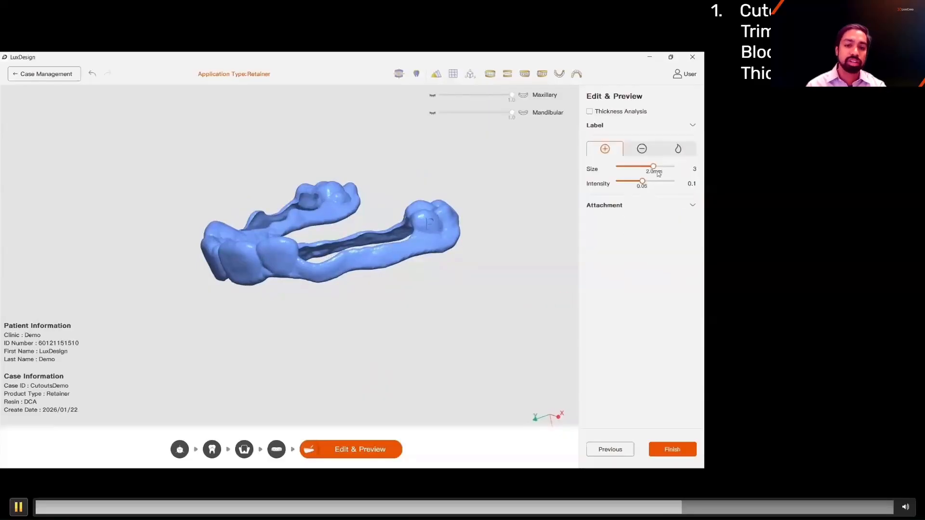
left_click_drag(642, 181, 671, 182)
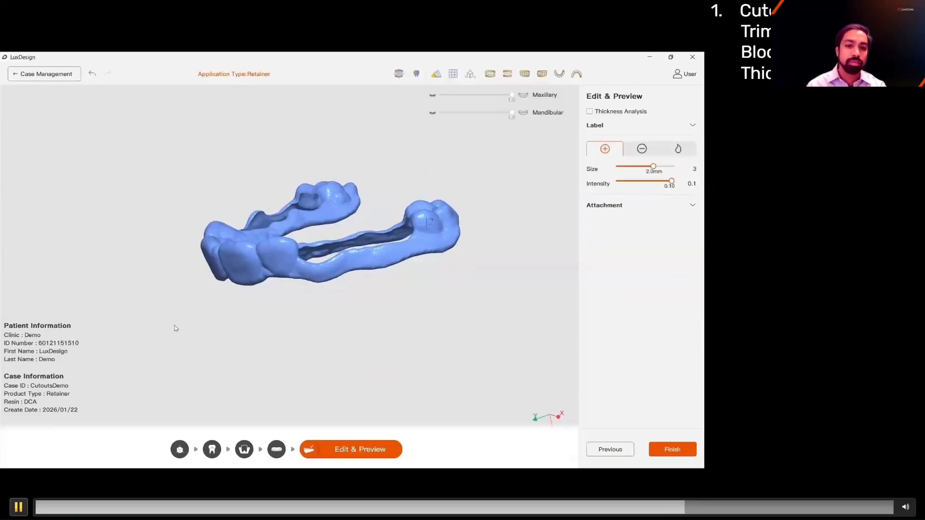
right_click_drag(357, 274, 303, 280)
scroll(279, 250, "up", 5)
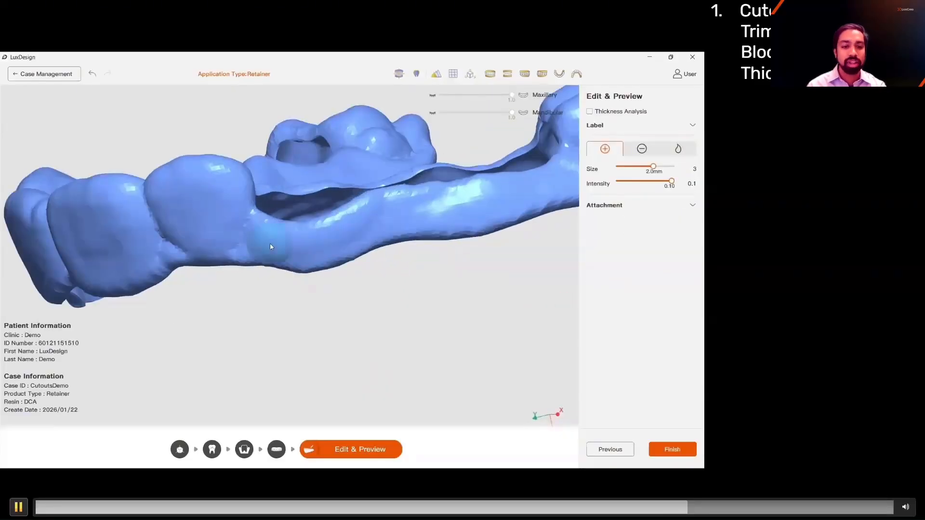
left_click_drag(294, 246, 334, 239)
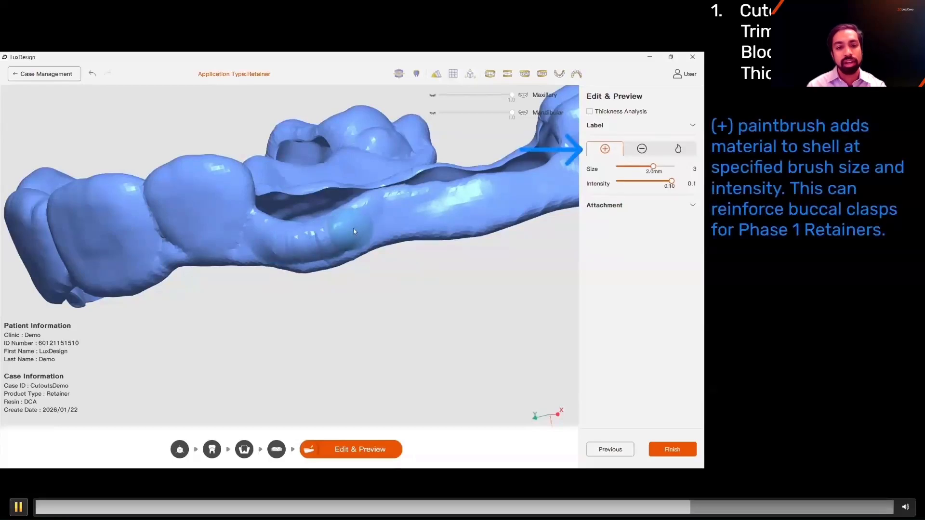
left_click_drag(387, 222, 531, 193)
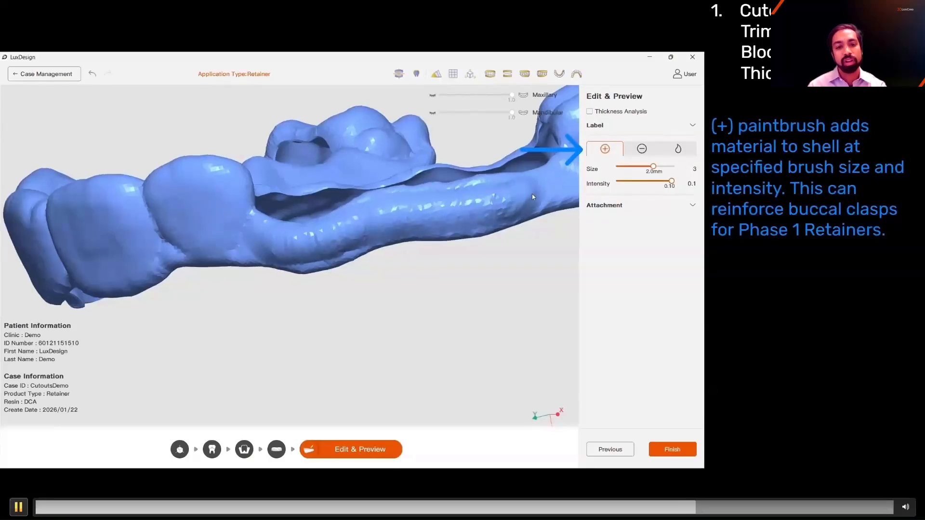
middle_click_drag(533, 194, 415, 262)
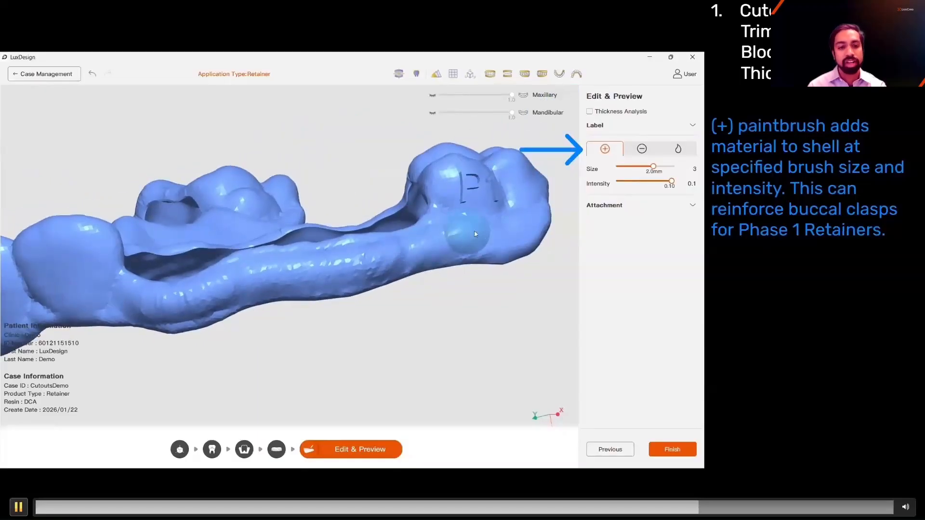
Step: Smooth the added material along the patient's right buccal clasp from the rear molar to the front teeth
middle_click_drag(302, 342, 557, 301)
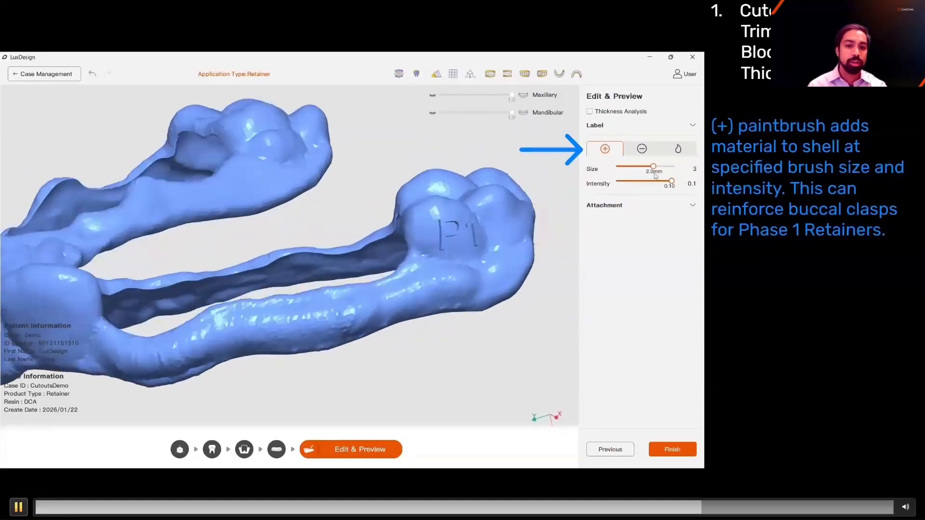
left_click(671, 152)
mouse_move(454, 289)
left_mouse_down()
mouse_move(487, 278)
mouse_move(435, 302)
left_mouse_up()
middle_click_drag(369, 321, 197, 330)
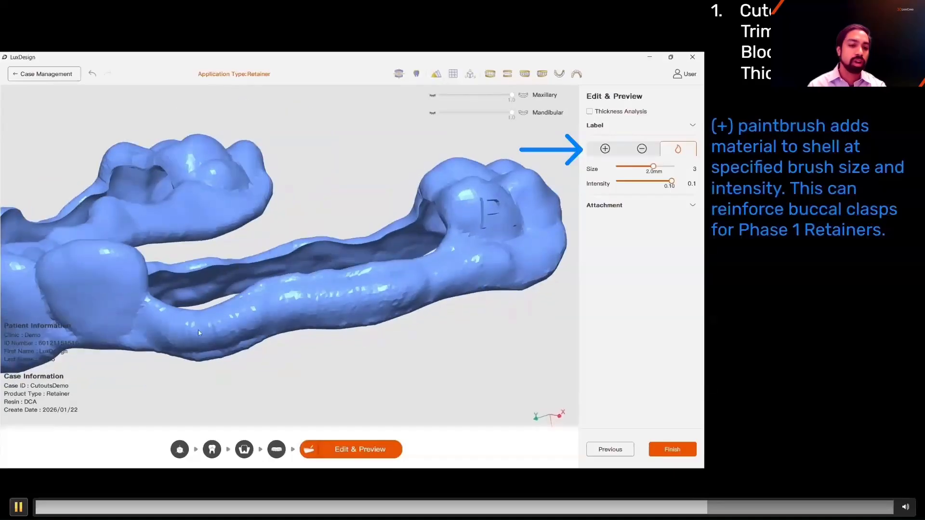
mouse_move(198, 333)
left_mouse_down()
mouse_move(165, 320)
mouse_move(244, 324)
mouse_move(335, 289)
mouse_move(452, 269)
left_mouse_up()
Step: Cut a cross-section through the palatal strap on the patient's right side in the Section View and measure its thickness
mouse_move(347, 392)
middle_mouse_down()
mouse_move(161, 417)
mouse_move(189, 316)
mouse_move(178, 271)
mouse_move(142, 297)
mouse_move(433, 288)
mouse_move(254, 371)
mouse_move(354, 52)
middle_mouse_up()
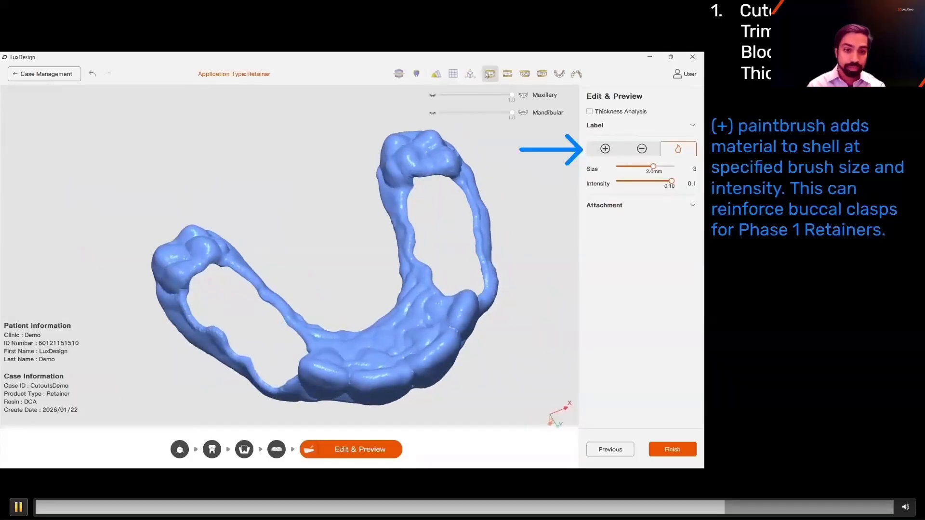
left_click(419, 76)
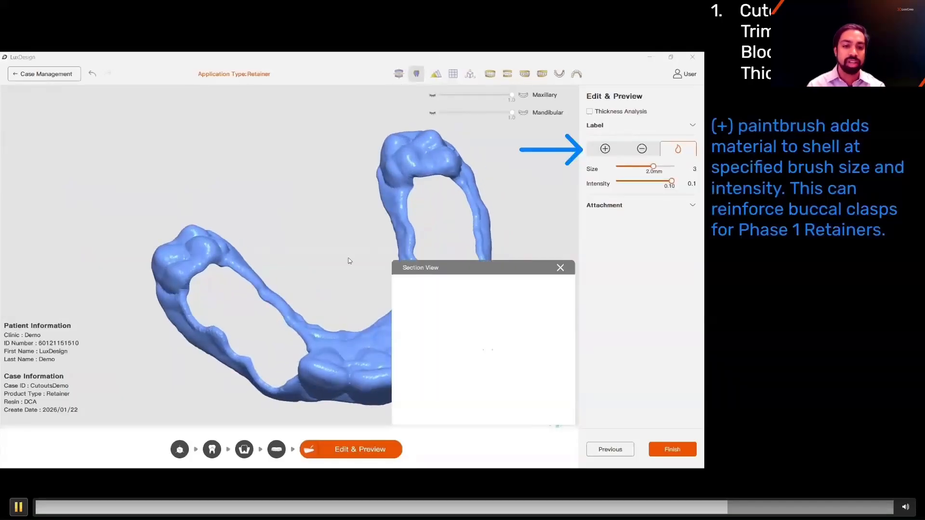
middle_click_drag(348, 258, 301, 236)
left_click_drag(300, 234, 470, 206)
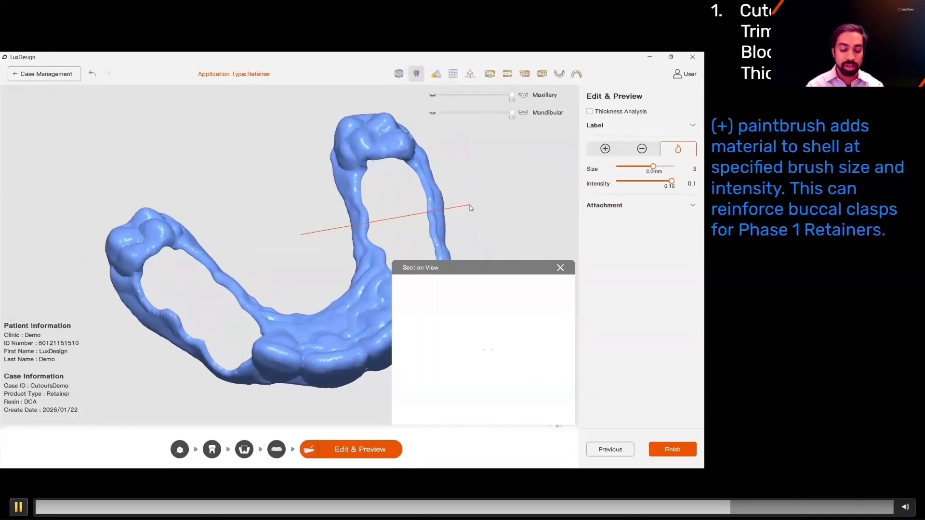
scroll(507, 375, "down", 2)
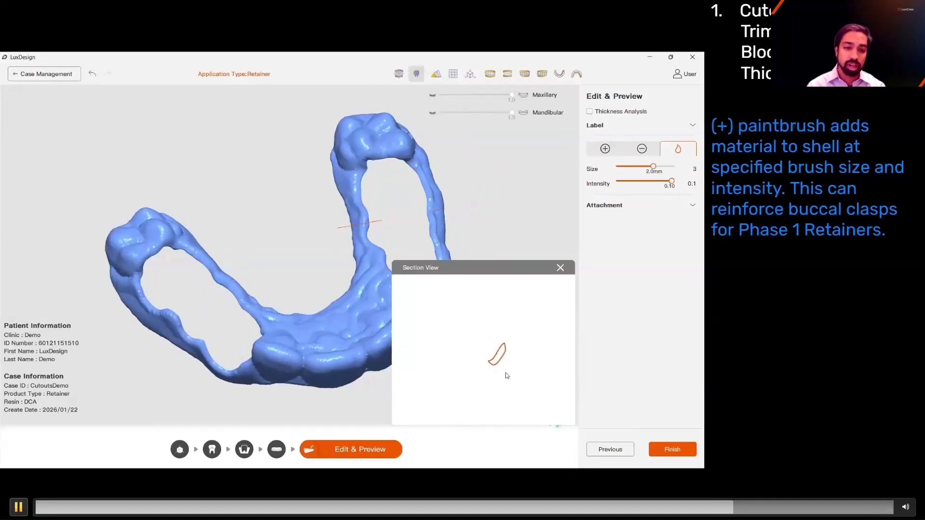
scroll(500, 374, "up", 5)
middle_click_drag(495, 357, 425, 360)
scroll(424, 360, "up", 4)
left_click(434, 364)
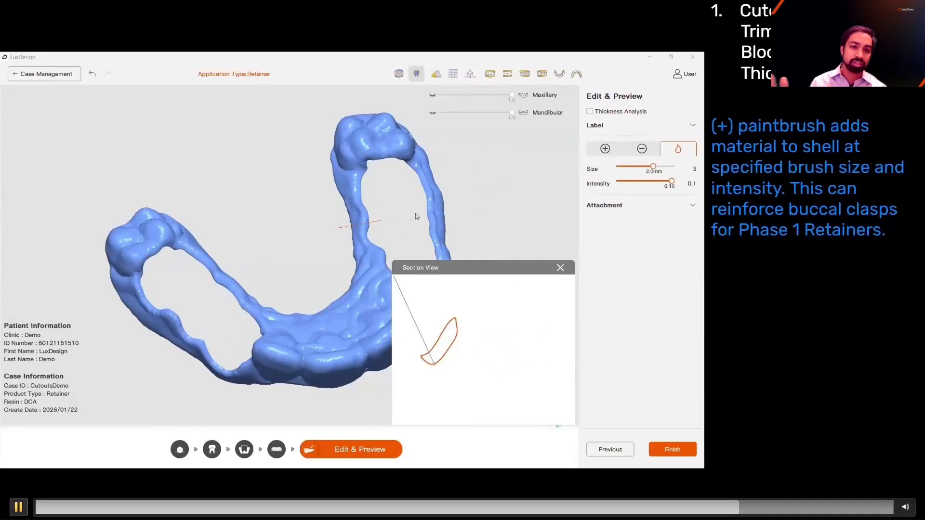
Step: Cut a cross-section through the reinforced buccal clasp on the patient's right side and measure its thickness
left_click_drag(415, 214, 347, 266)
left_click_drag(403, 220, 484, 204)
scroll(482, 383, "up", 2)
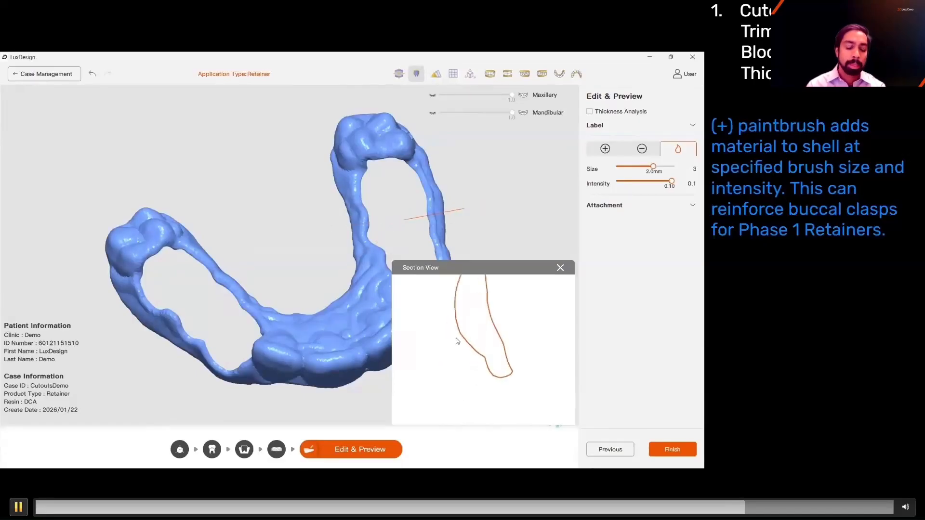
left_click_drag(457, 326, 501, 315)
scroll(480, 330, "up", 1)
Step: Section the unreinforced buccal clasp on the patient's left side, measure its thickness and close the Section View
left_click_drag(155, 352, 192, 312)
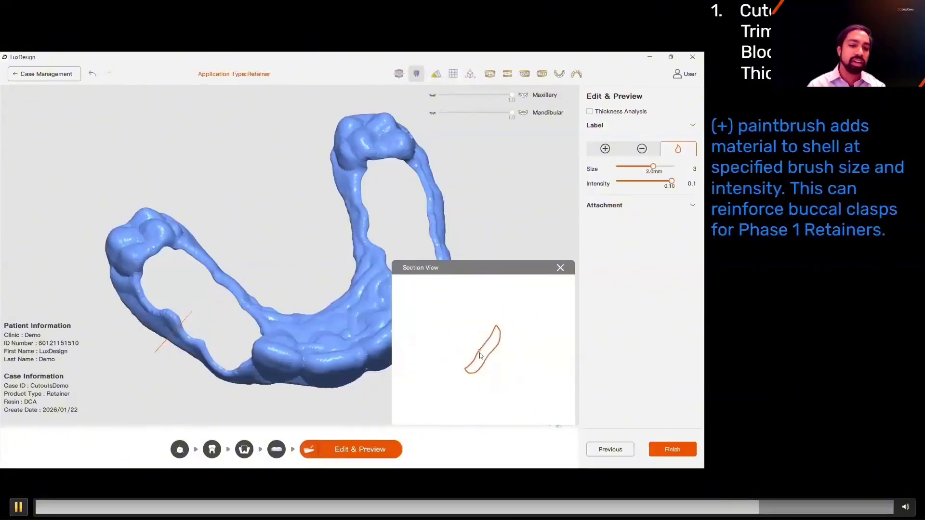
left_click_drag(480, 349, 491, 358)
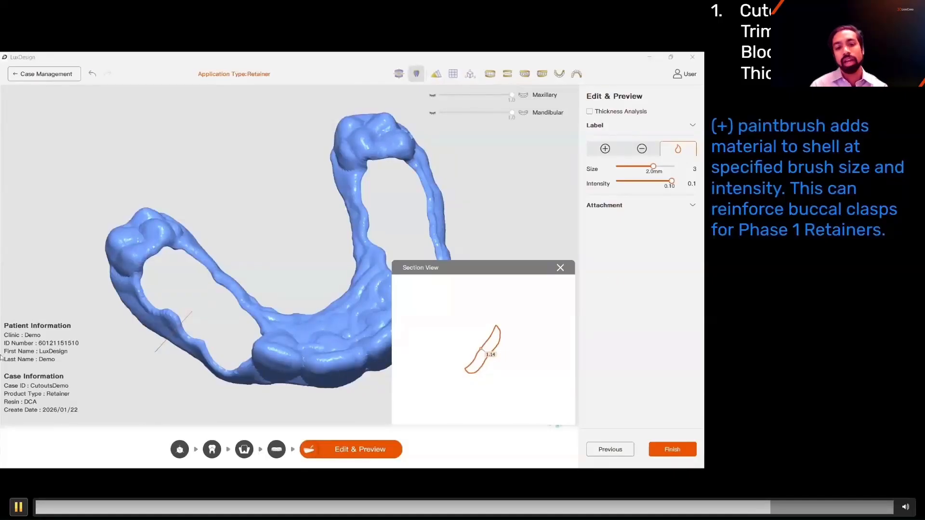
left_click(560, 268)
Step: Add material along the buccal clasp on the patient's left side with the 2.0 mm brush at 0.10 intensity
middle_click_drag(522, 279, 554, 272)
middle_click_drag(6, 396, 111, 350)
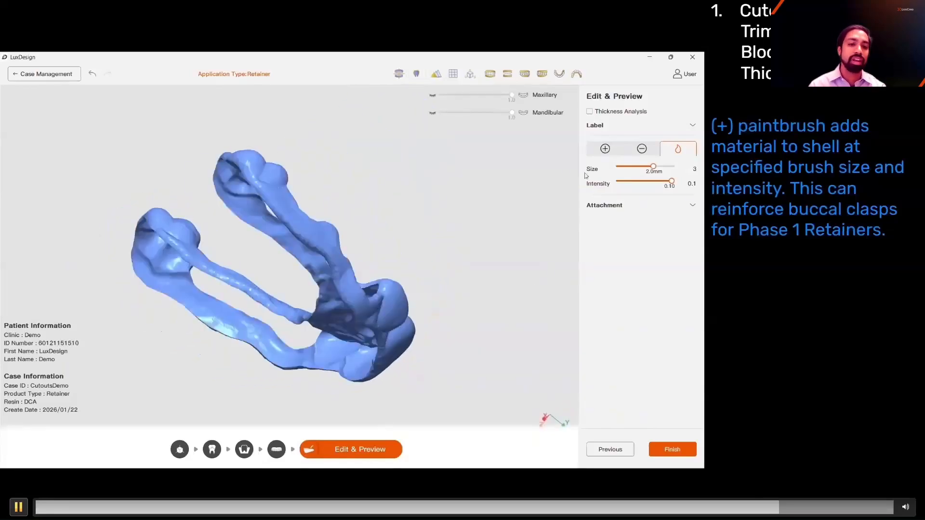
left_click(602, 149)
middle_click_drag(207, 262, 243, 255)
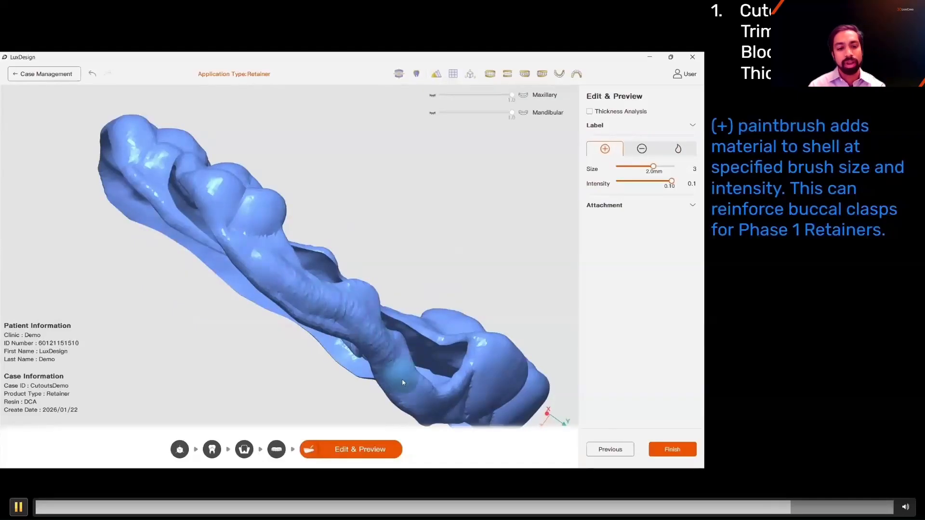
Step: Smooth the added material along the whole buccal clasp on the patient's left side
middle_click_drag(417, 398, 324, 280)
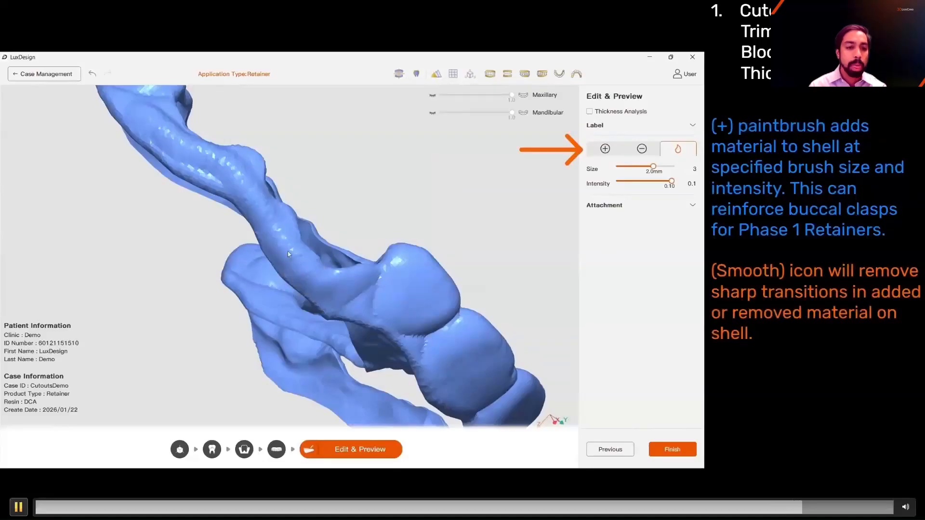
left_click_drag(287, 251, 277, 227)
middle_click_drag(266, 165, 240, 253)
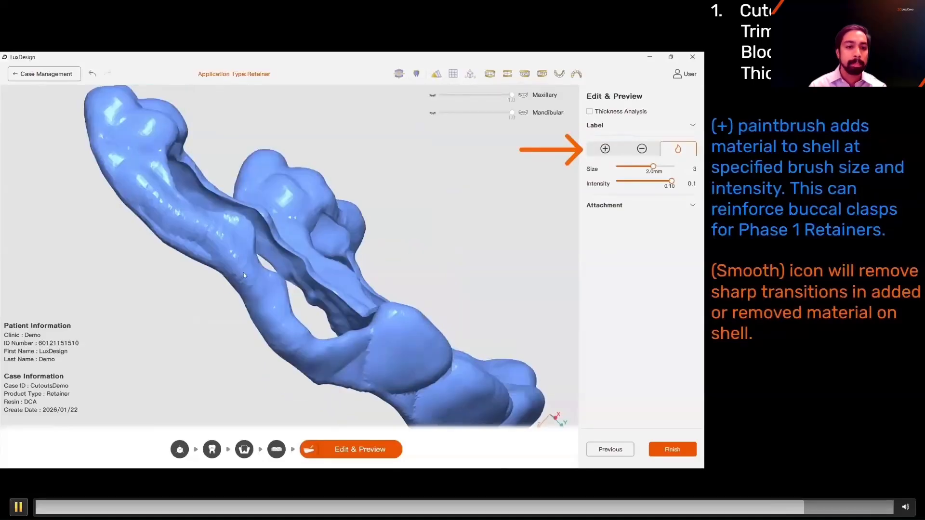
left_click_drag(244, 275, 194, 226)
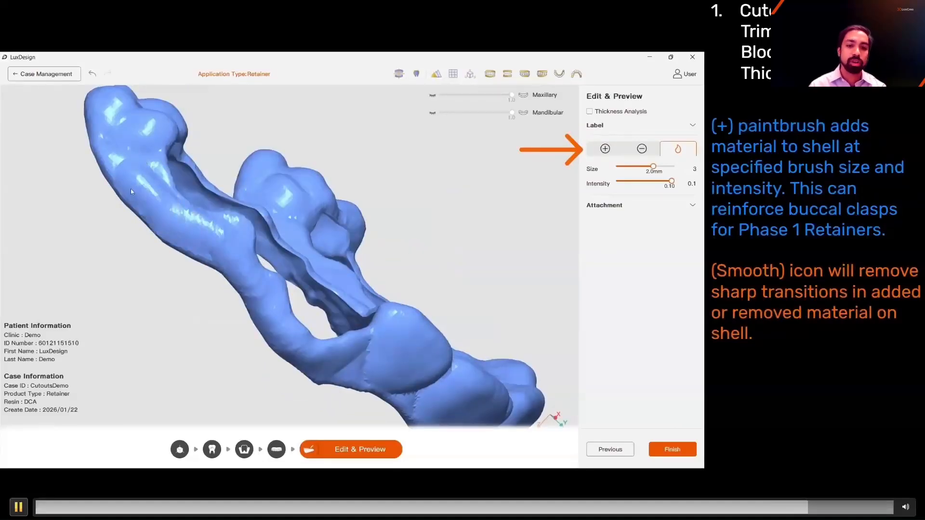
middle_click_drag(106, 138, 179, 248)
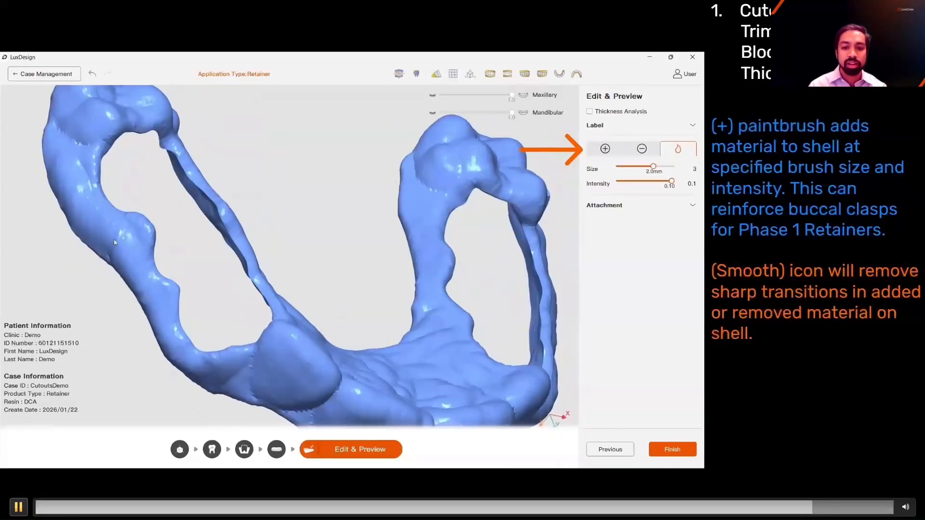
Step: Touch up the buccal clasp where it joins the front teeth section by adding material and smoothing it
mouse_move(115, 242)
middle_mouse_down()
mouse_move(333, 304)
mouse_move(395, 227)
middle_mouse_up()
left_click(604, 148)
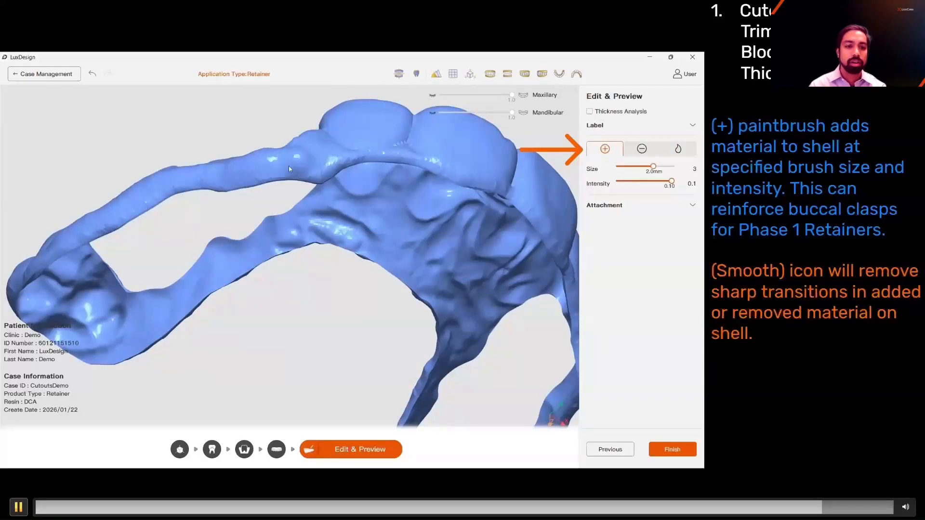
left_click(678, 149)
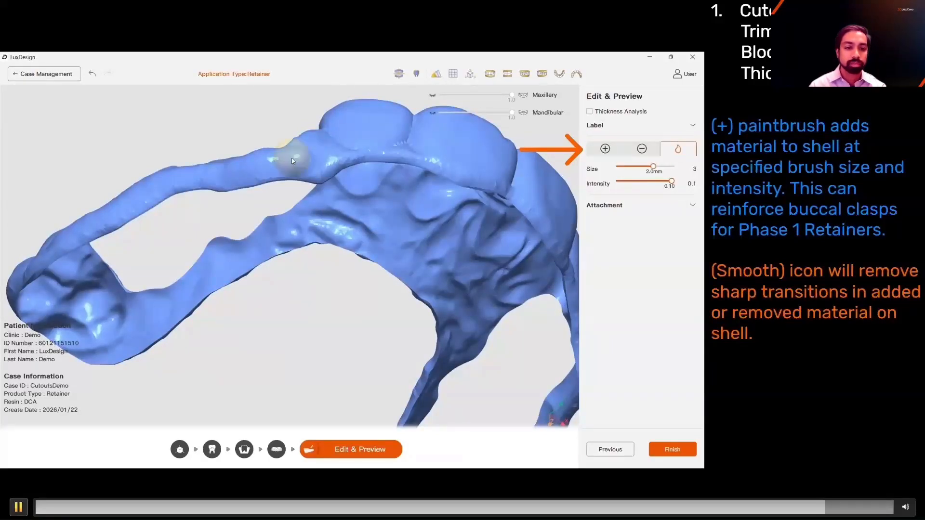
Step: Show the maxillary model under the retainer to check both cutouts, and finish the design
middle_click_drag(501, 311, 329, 237)
middle_click_drag(223, 215, 317, 254)
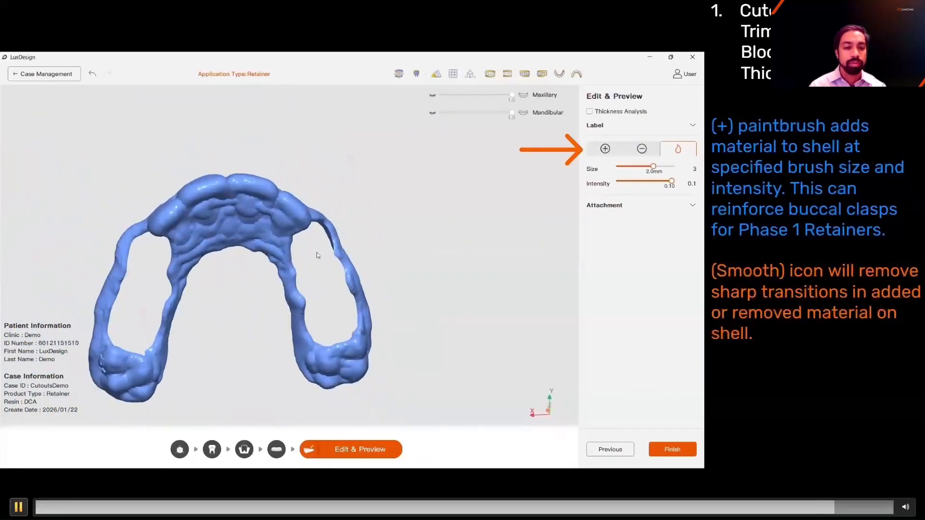
left_click(432, 96)
middle_click_drag(203, 349, 408, 343)
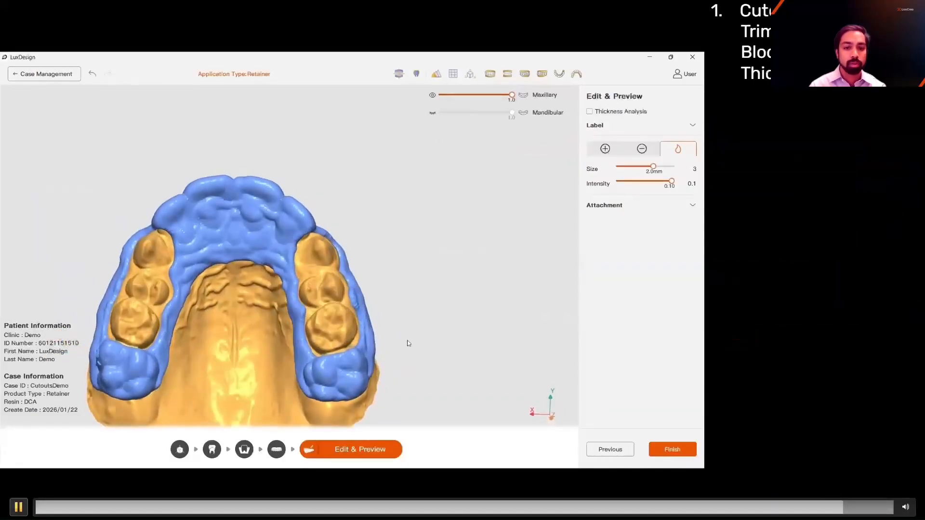
left_click(673, 451)
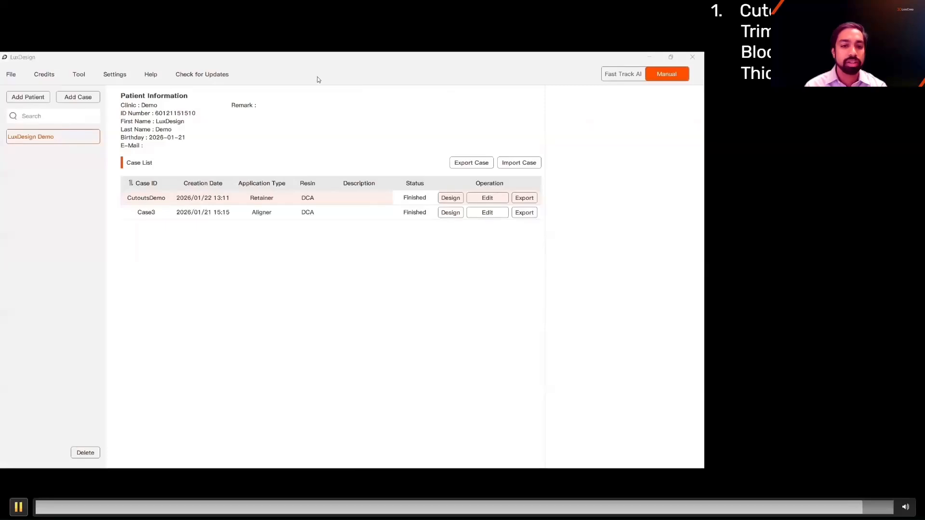
Step: Export the CutoutsDemo maxillary and mandibular retainers to LuxFlow as Aligner/Retainer with 45 support and One-Click processing
left_click(526, 197)
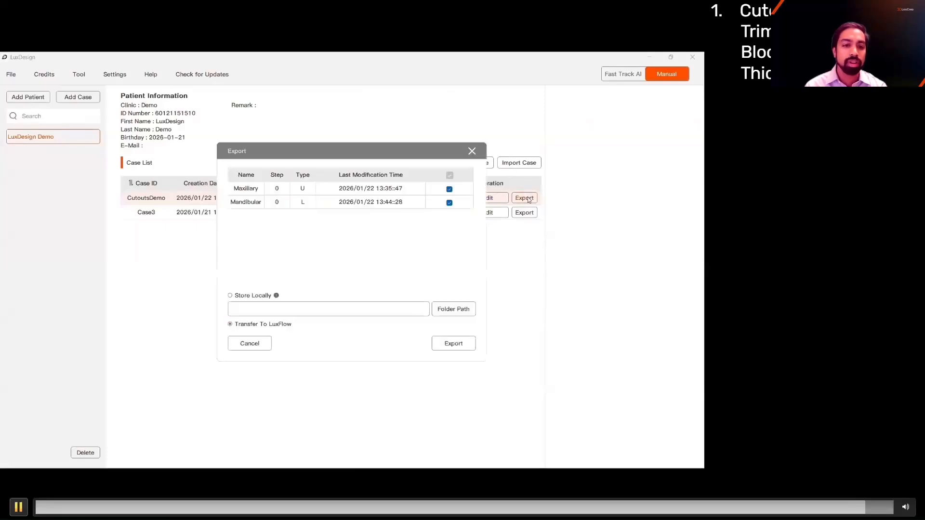
left_click(452, 343)
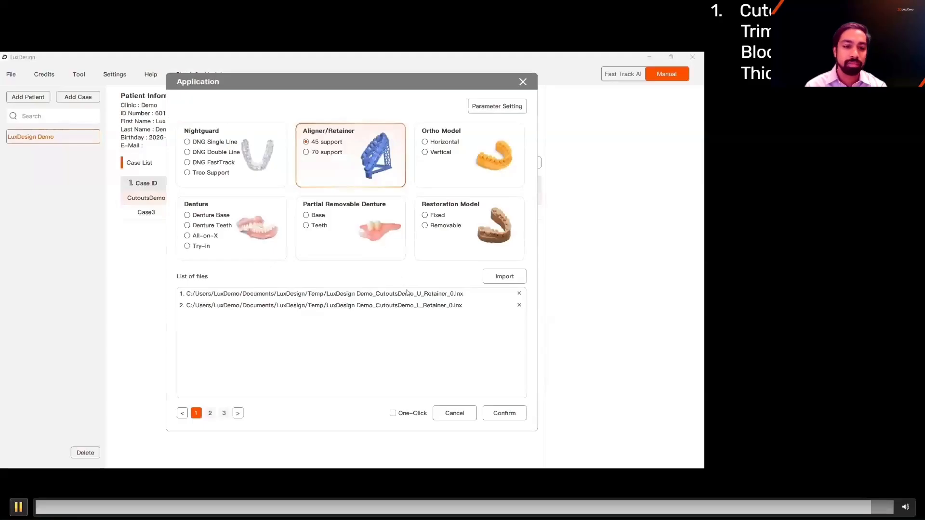
left_click(399, 413)
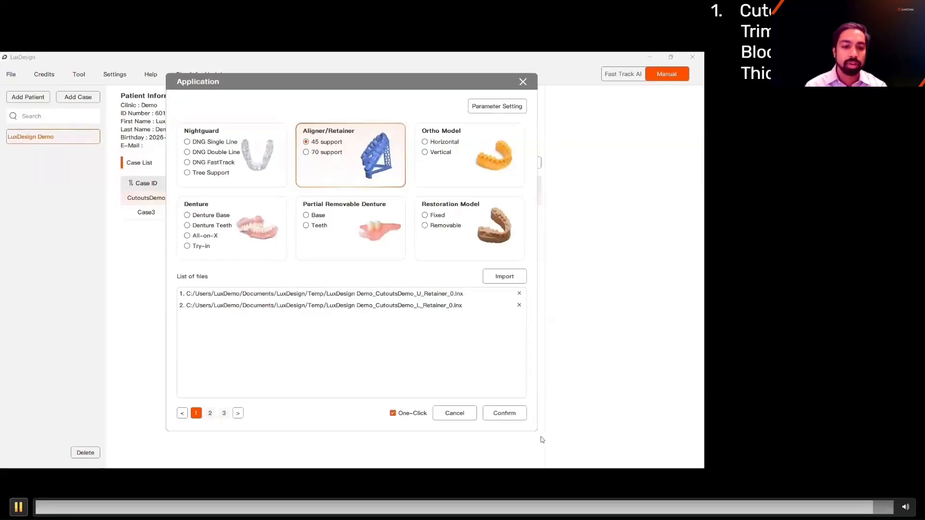
left_click(506, 414)
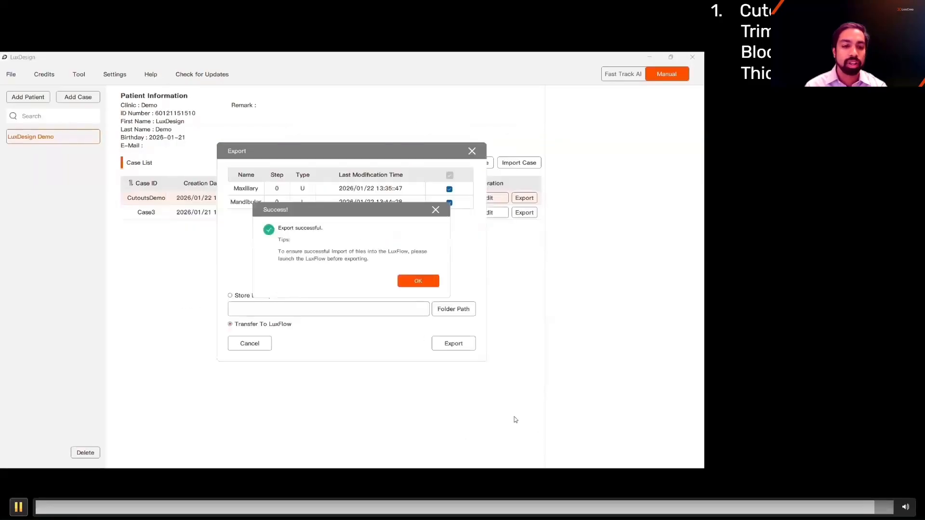
left_click(417, 282)
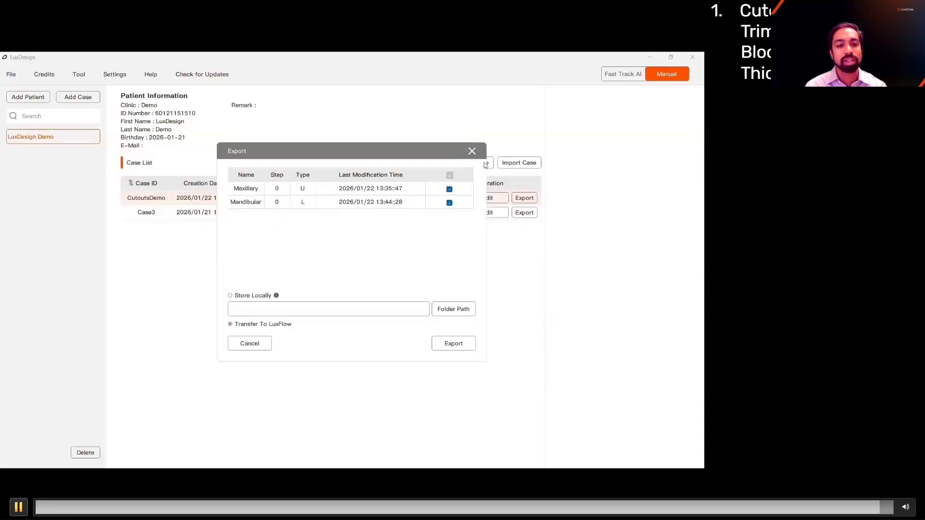
Step: Close the export dialog and examine both supported retainers on the LuxFlow build platform
left_click(472, 151)
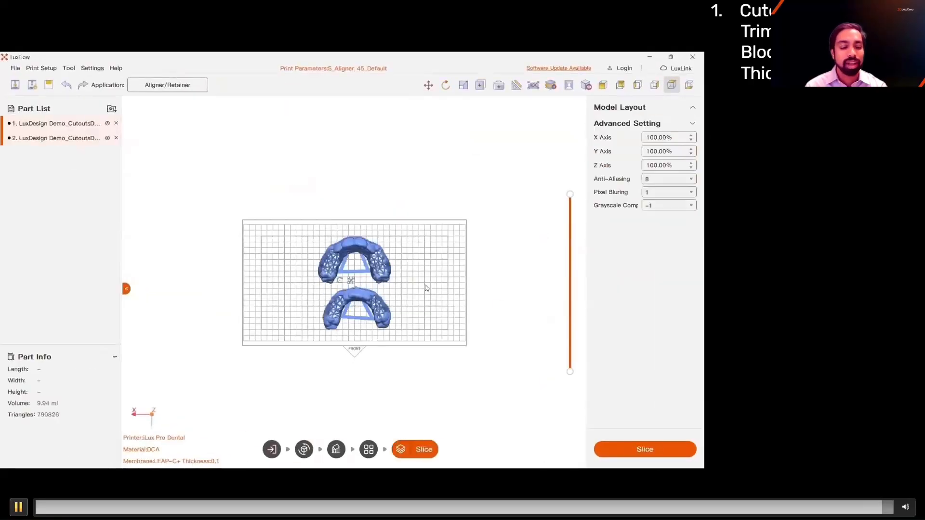
right_click_drag(425, 287, 522, 399)
scroll(386, 298, "up", 5)
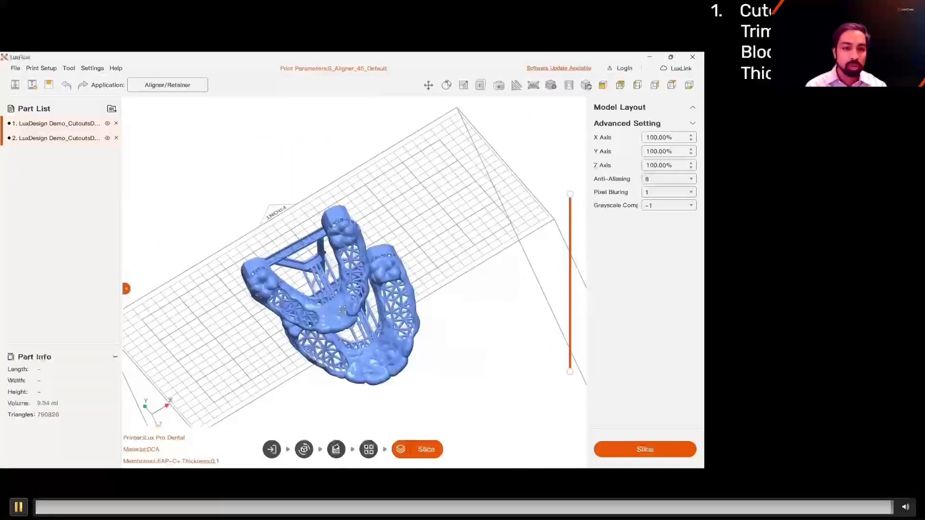
key("space")
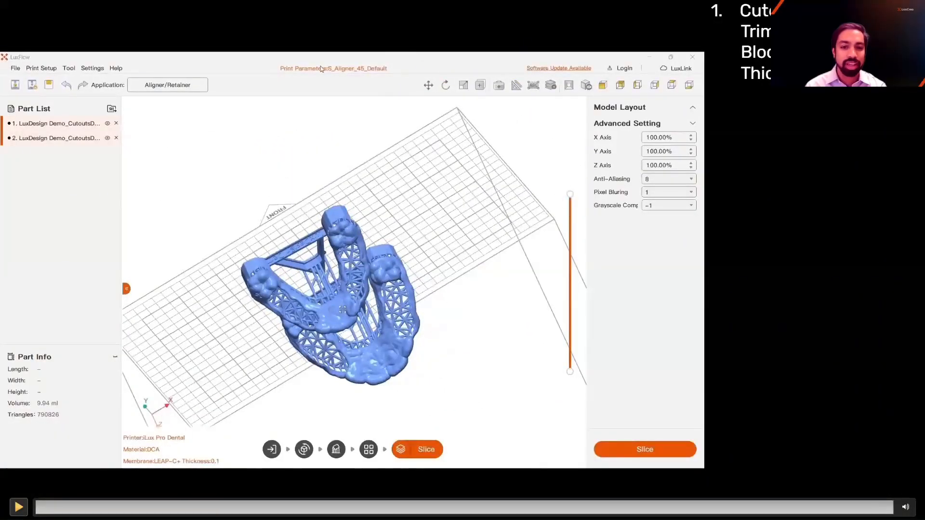
key("space")
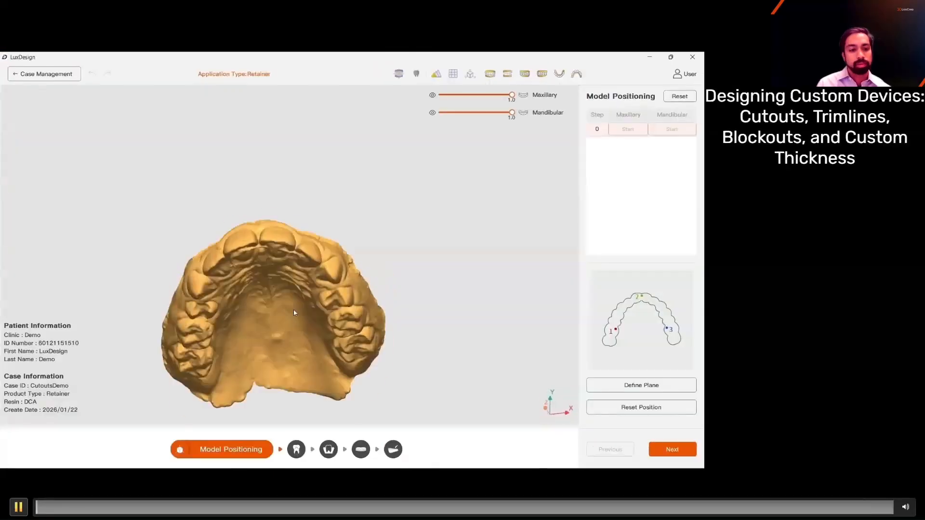
left_click_drag(295, 312, 157, 306)
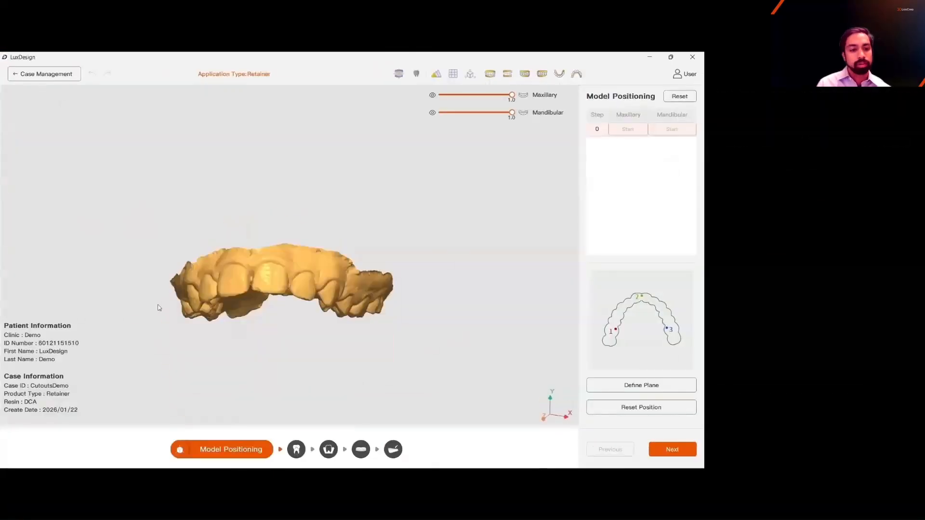
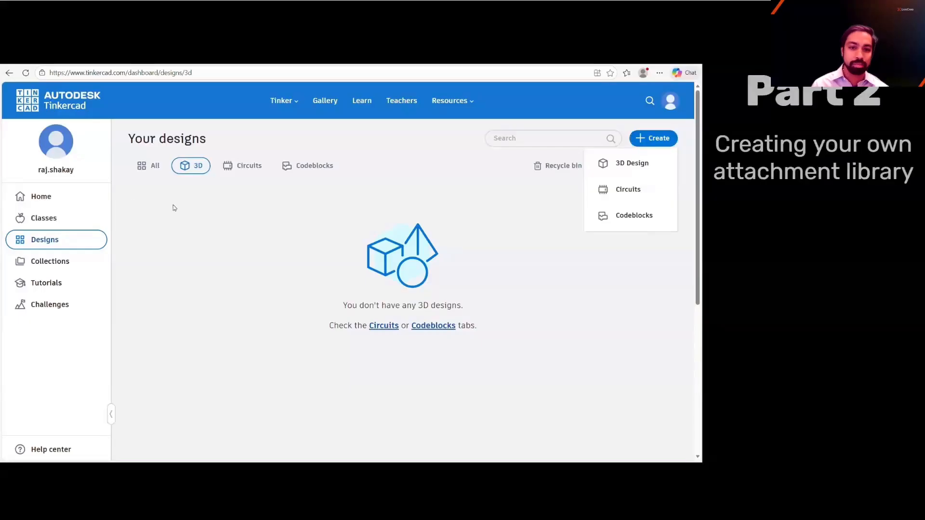
Step: Switch to Tinkercad and create a new 3D design from the home dashboard
scroll(168, 181, "down", 5)
scroll(170, 182, "up", 5)
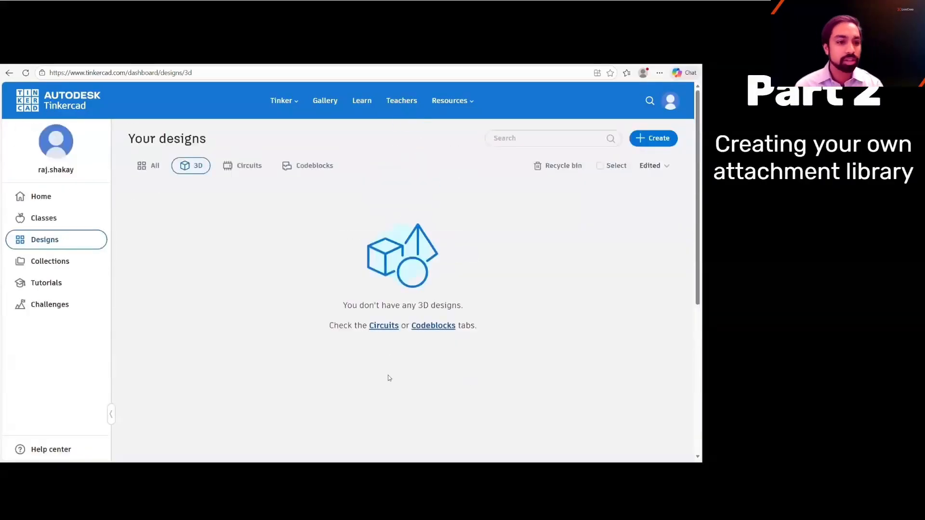
left_click(154, 165)
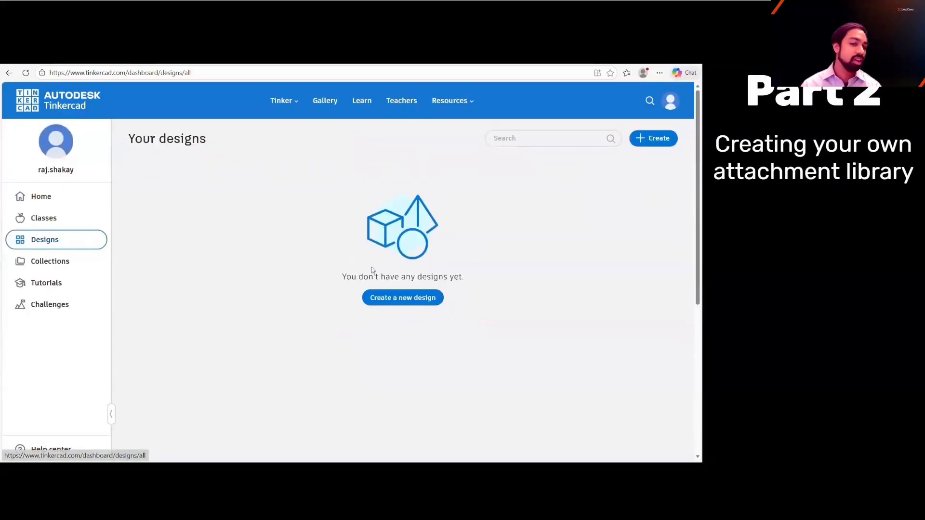
left_click(48, 196)
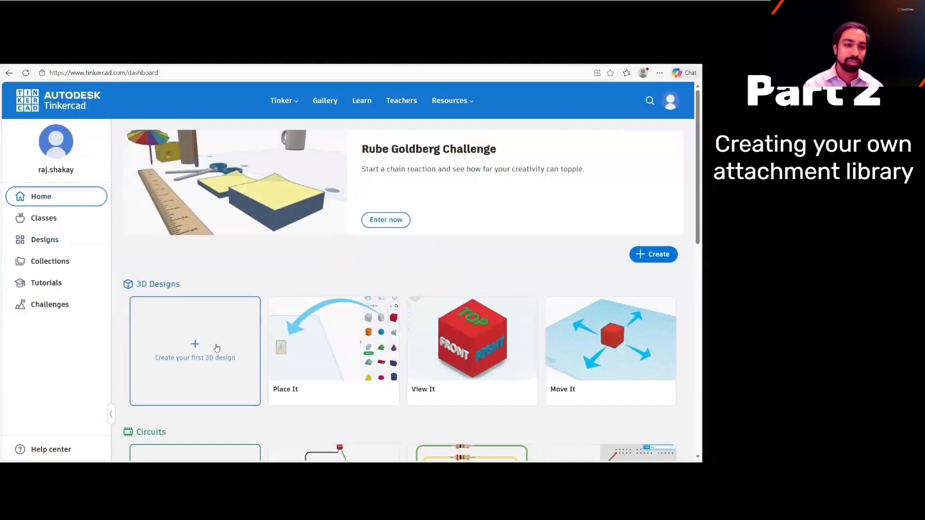
left_click(195, 353)
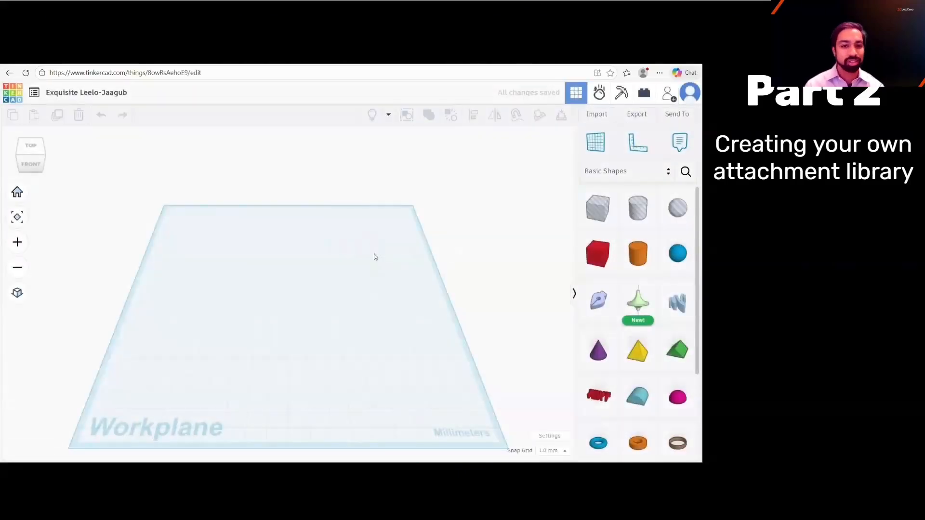
Step: View the empty workplane from above and set the snap grid to 0.25 mm
right_click_drag(303, 281, 305, 335)
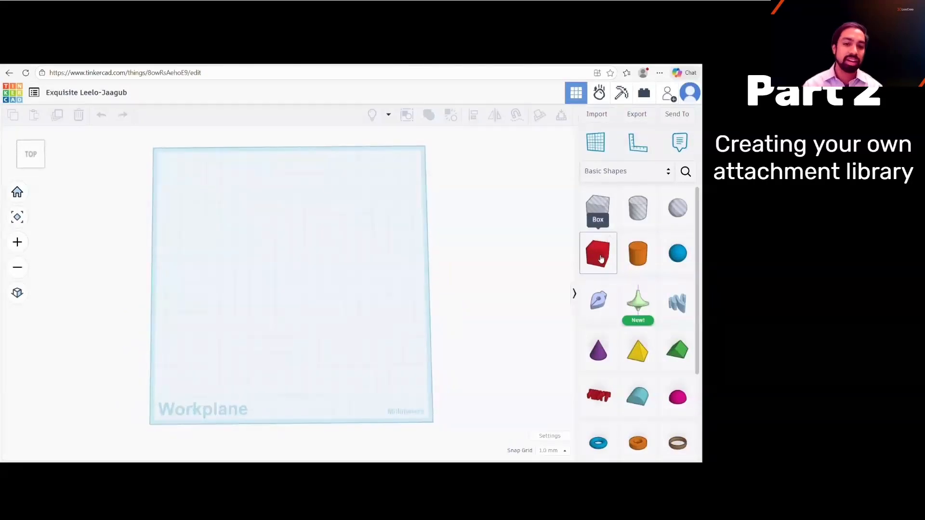
left_click(389, 117)
left_click(389, 117)
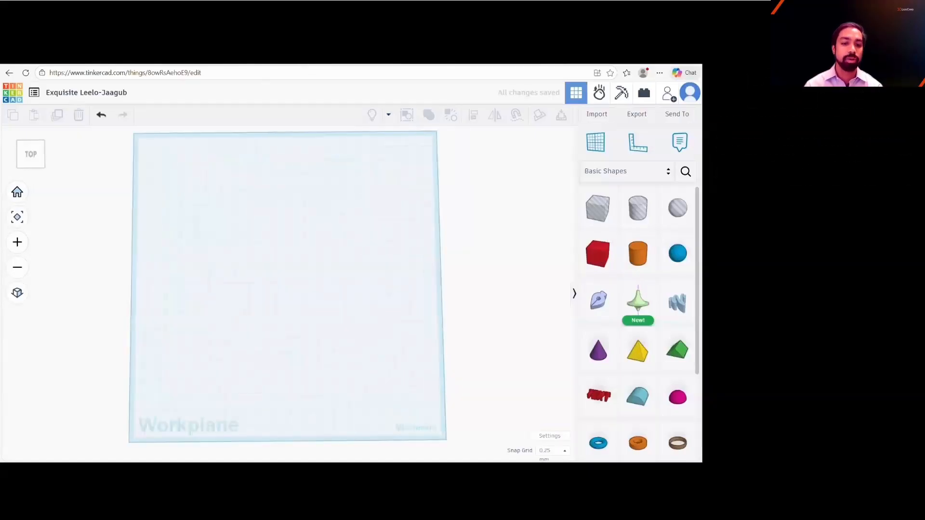
left_click(563, 451)
left_click(552, 371)
Step: Resize the workplane to a width and length of 5 mm in the workspace settings
left_click(549, 436)
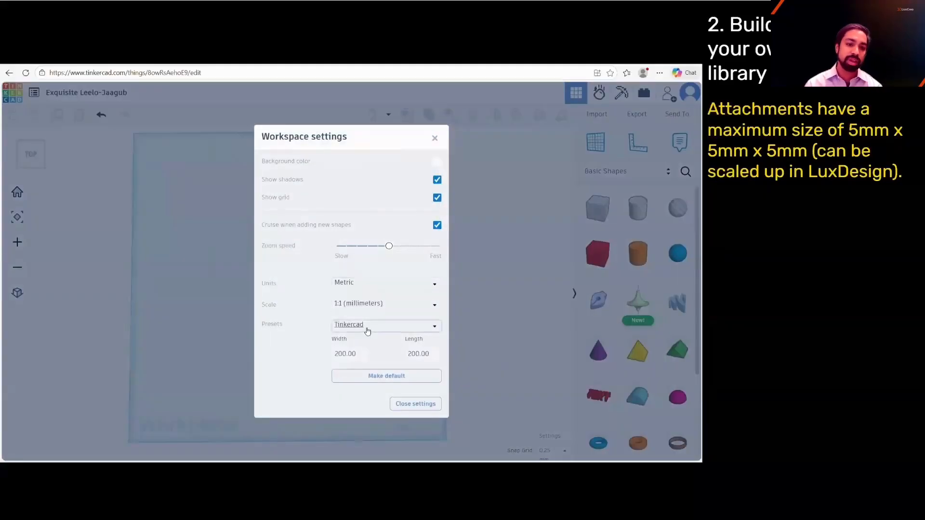
left_click_drag(358, 354, 303, 350)
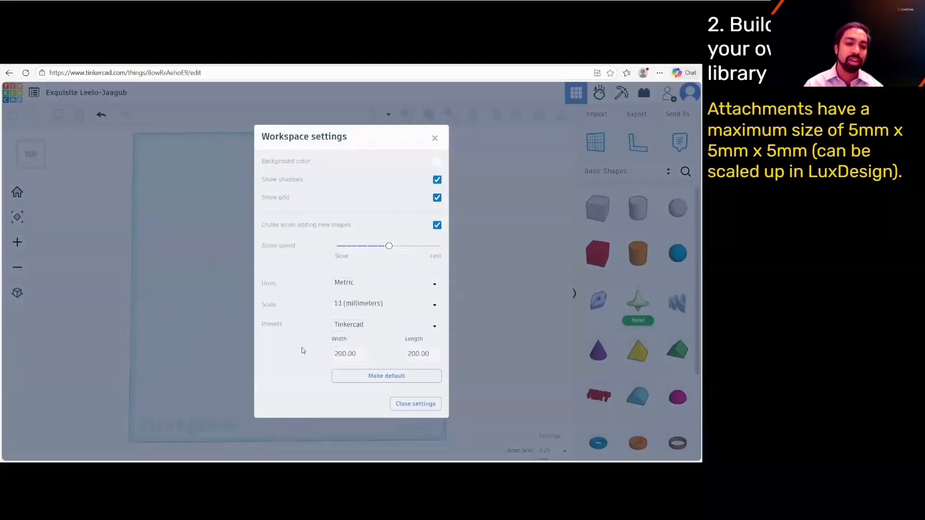
left_click(364, 325)
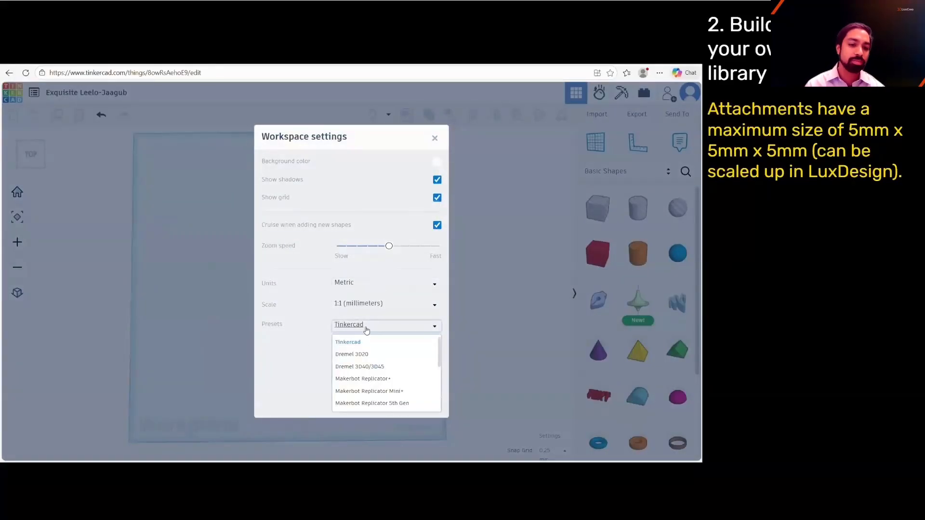
left_click(276, 350)
left_click_drag(359, 354, 336, 356)
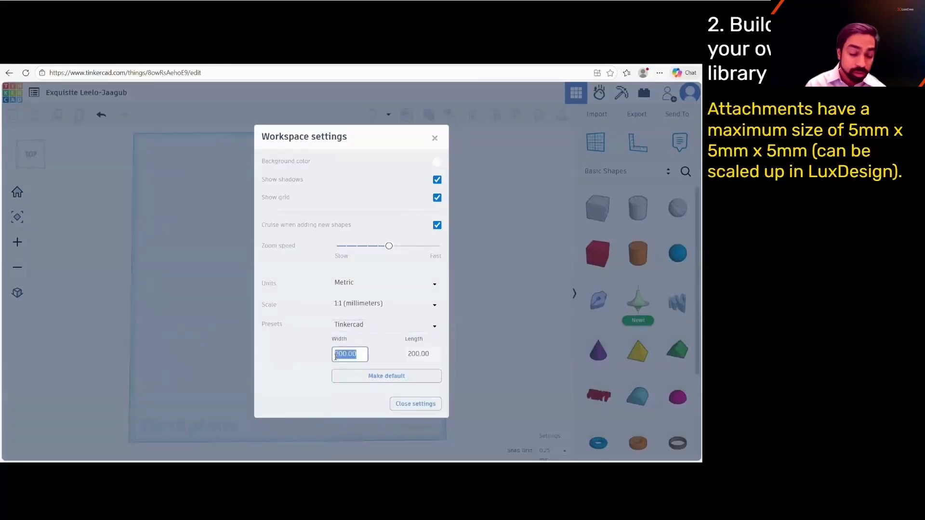
type("5")
key("Tab")
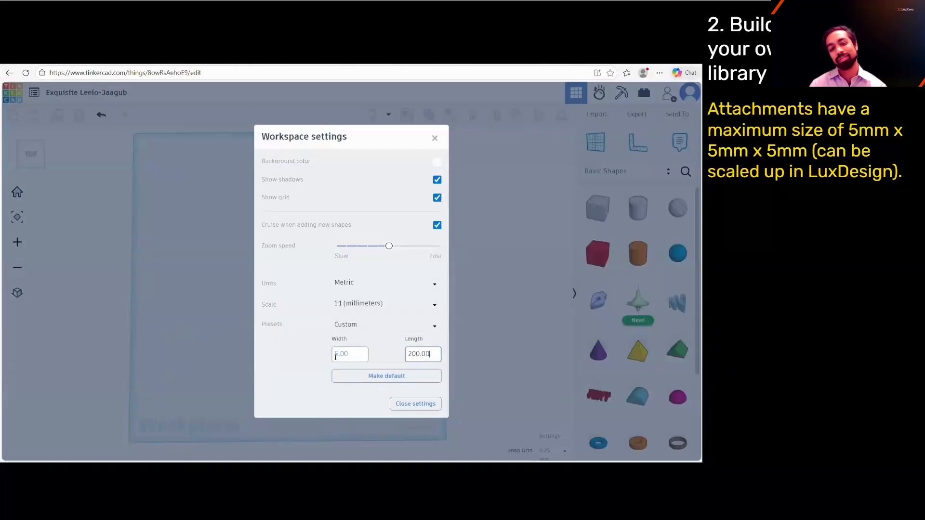
left_click(245, 341)
Step: Place a solid box on the workplane and set its length to 3, width to 3 and height to 1 mm
scroll(298, 290, "up", 5)
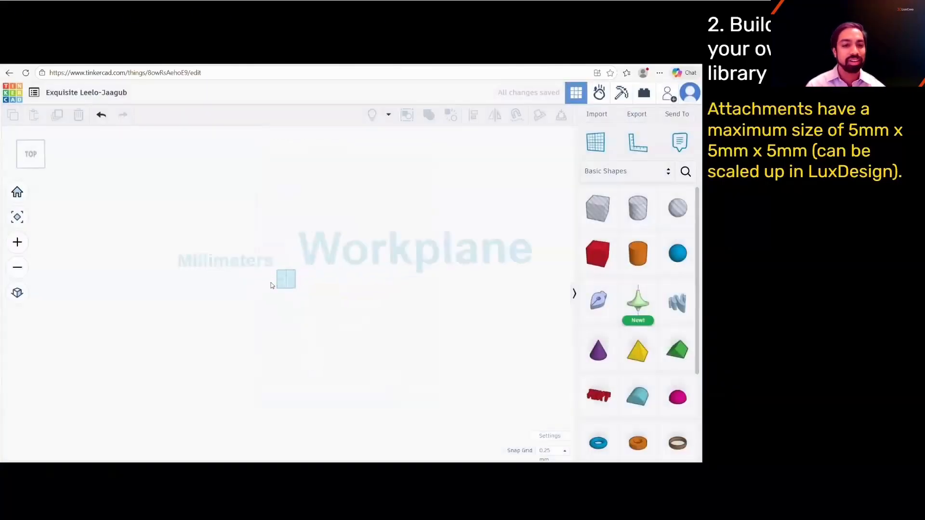
scroll(270, 287, "down", 5)
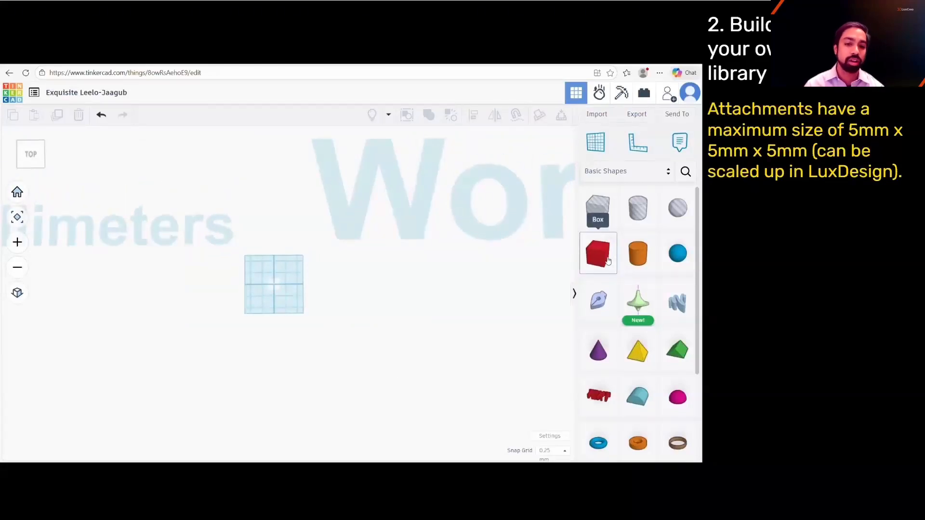
left_click_drag(604, 261, 273, 283)
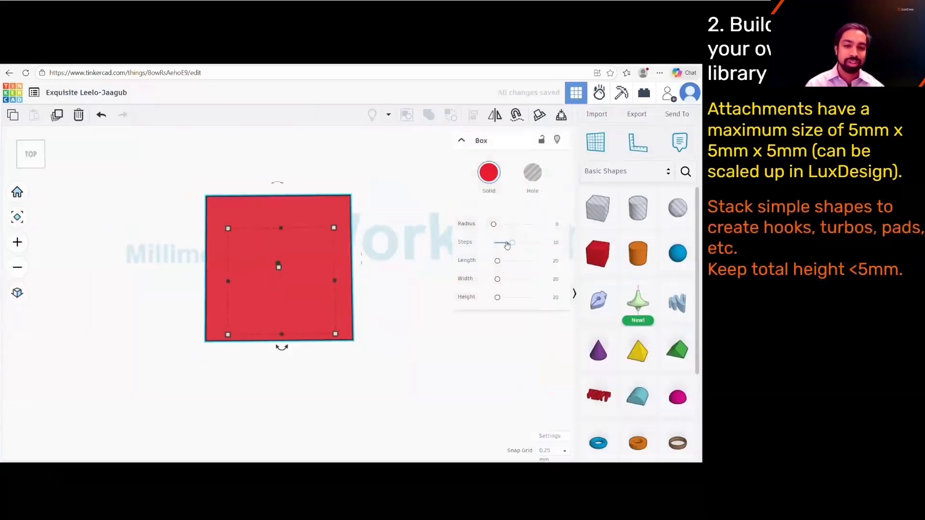
left_click(555, 264)
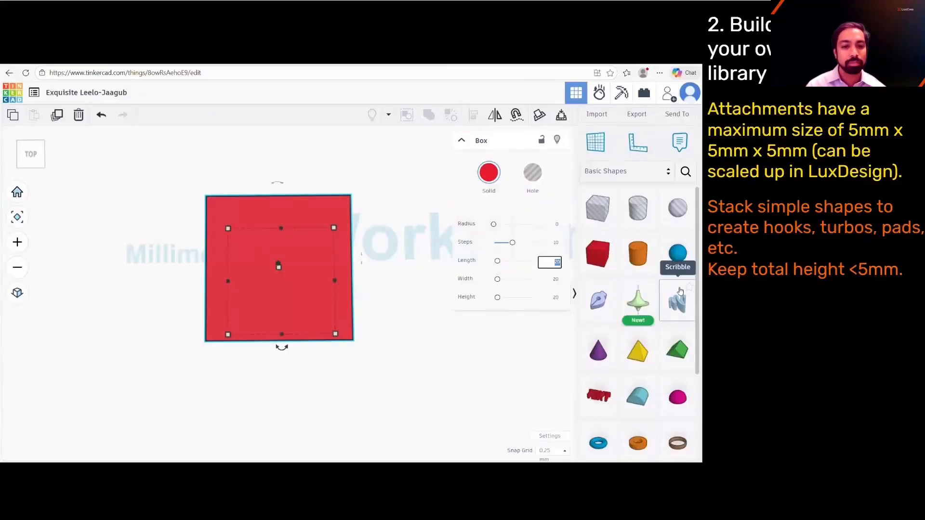
type("3")
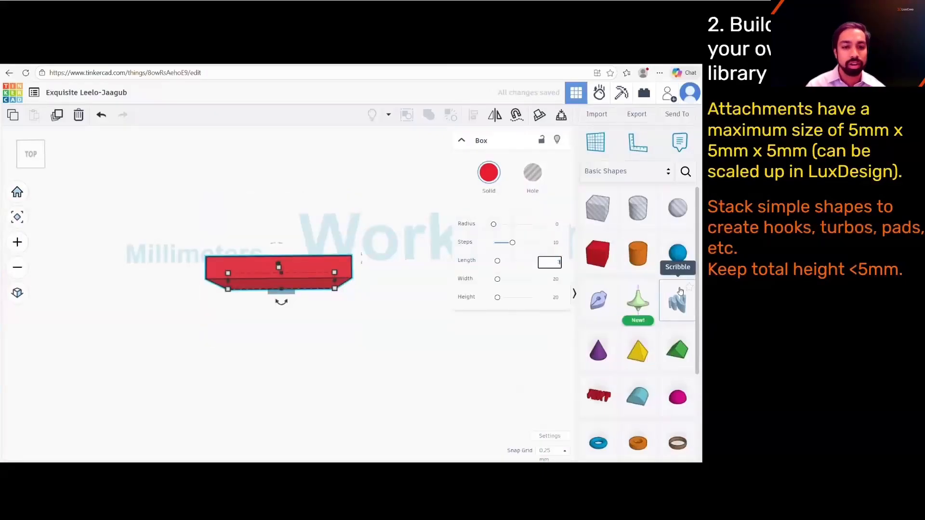
key("Tab")
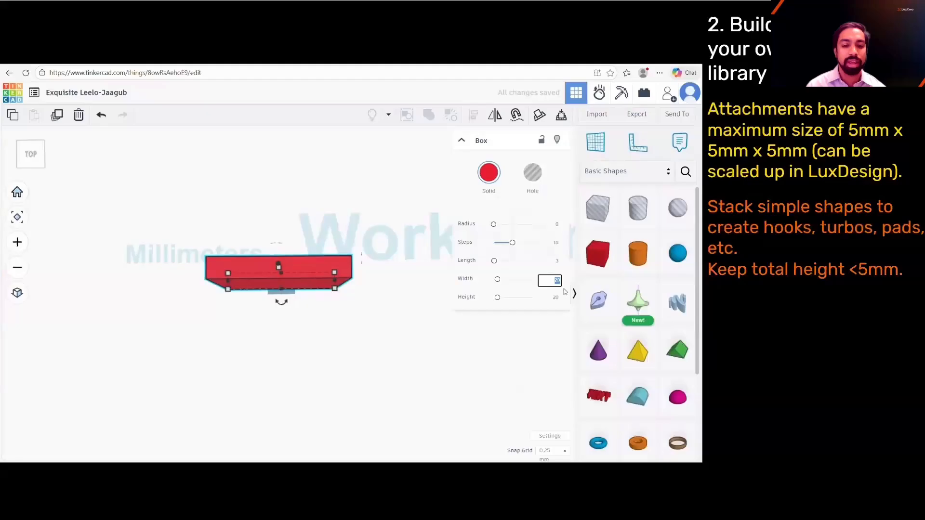
type("3")
key("Tab")
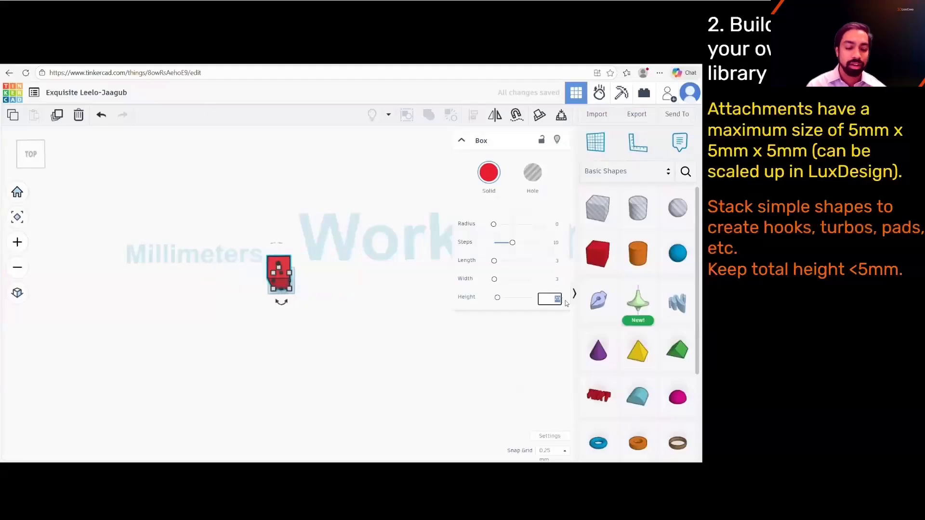
type("1")
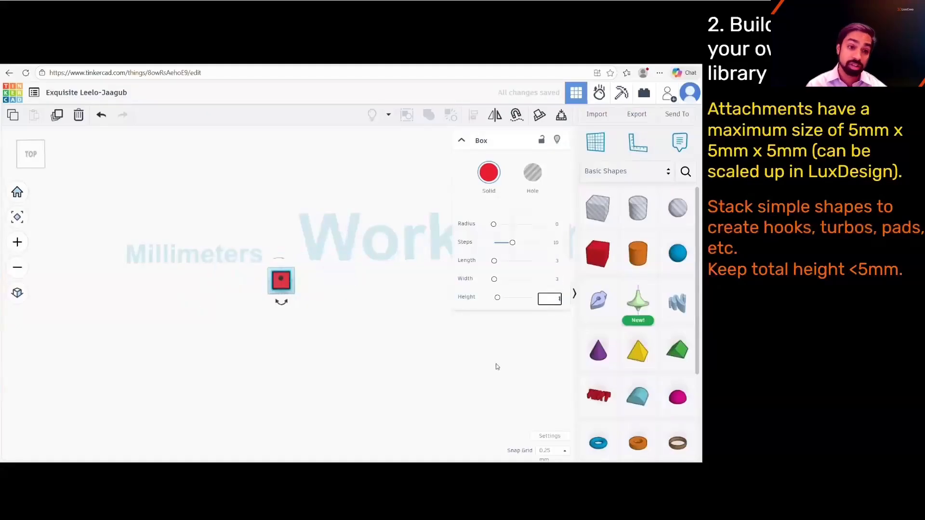
Step: Move the box 1 mm in both directions into the front corner of the workplane
scroll(340, 303, "up", 3)
scroll(267, 273, "up", 2)
middle_click_drag(270, 288, 334, 332)
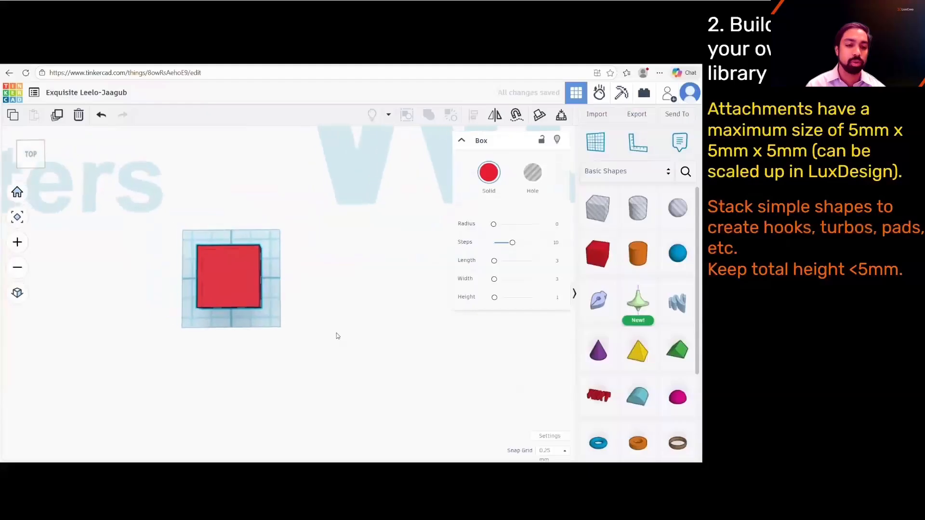
left_click_drag(232, 281, 256, 312)
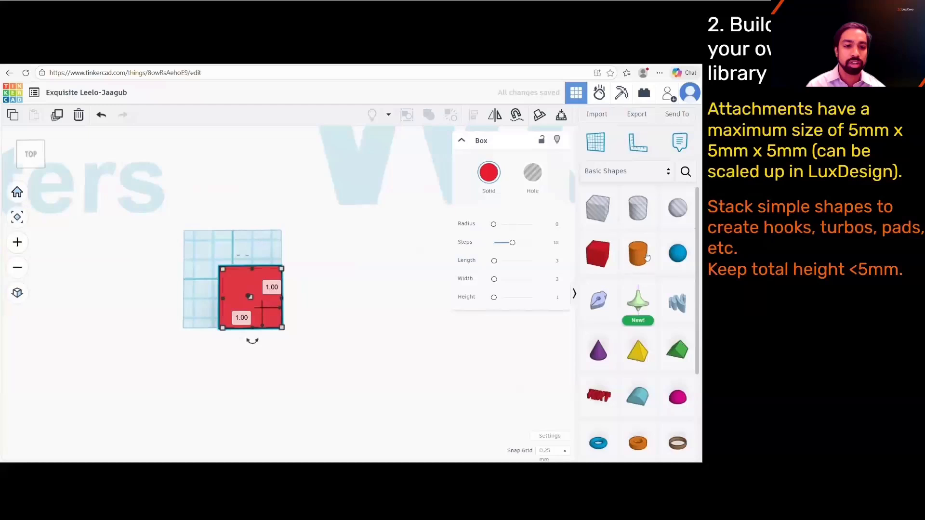
Step: Place a cylinder on the box's top face and set its front-to-back length to 2.5 mm
left_click_drag(645, 254, 250, 296)
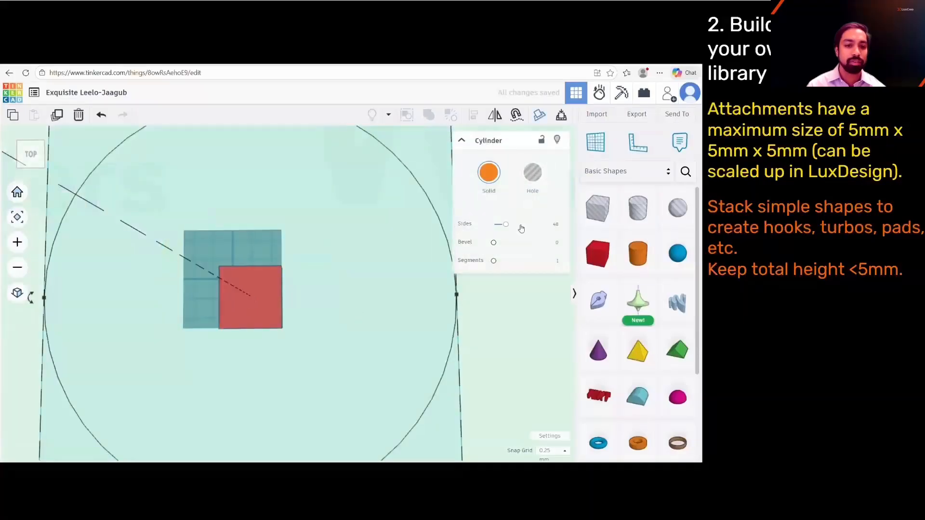
scroll(227, 282, "down", 5)
right_click_drag(293, 302, 294, 281)
middle_click_drag(294, 280, 247, 276)
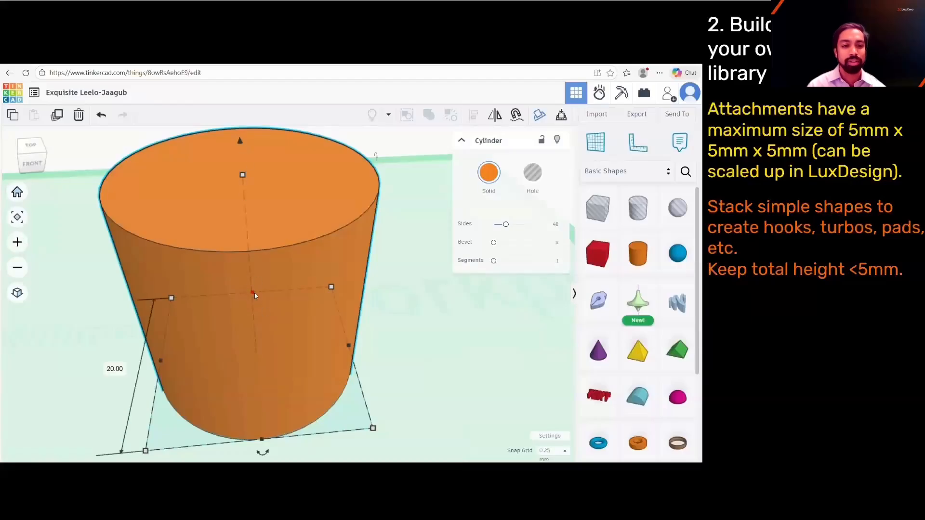
scroll(147, 375, "down", 2)
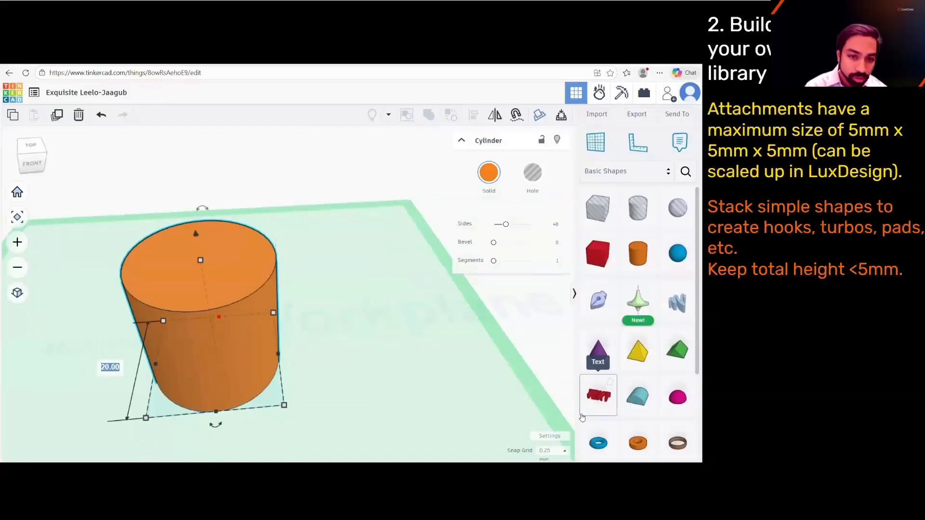
type("2.5")
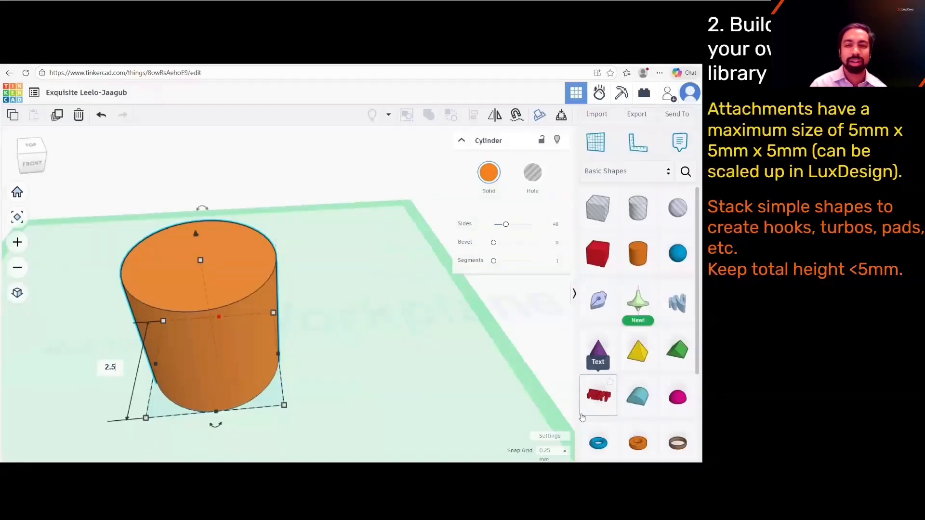
key("Return")
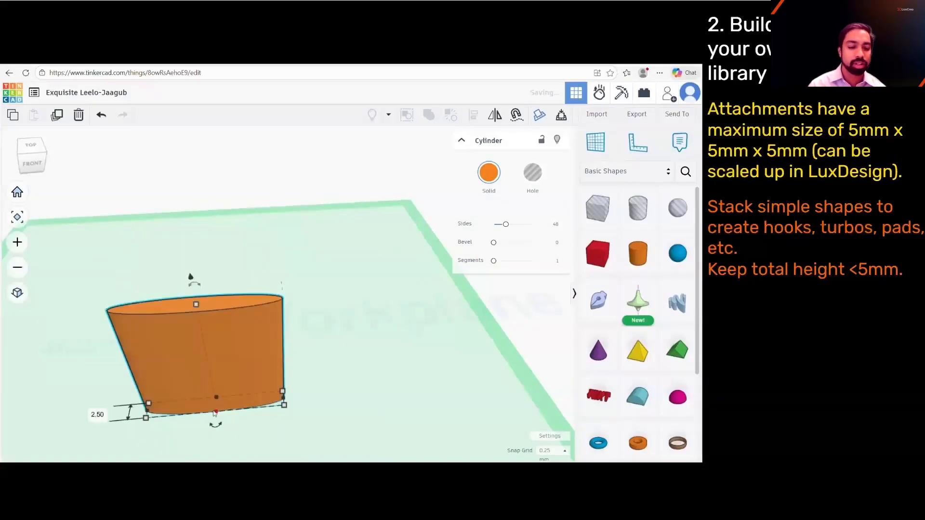
Step: Set the cylinder's side-to-side width to 2.5 mm to make its base circular
right_click_drag(279, 408, 299, 403)
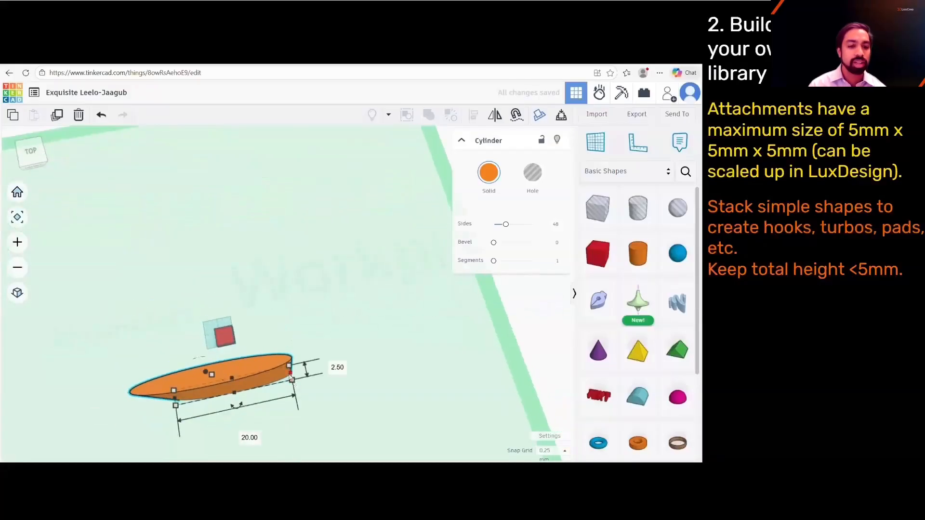
left_click(245, 435)
type("2.5")
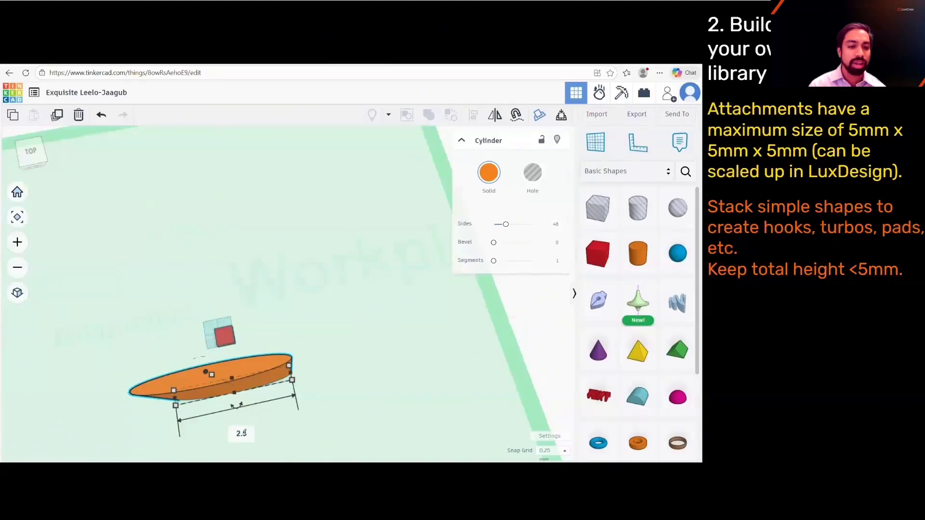
key("Return")
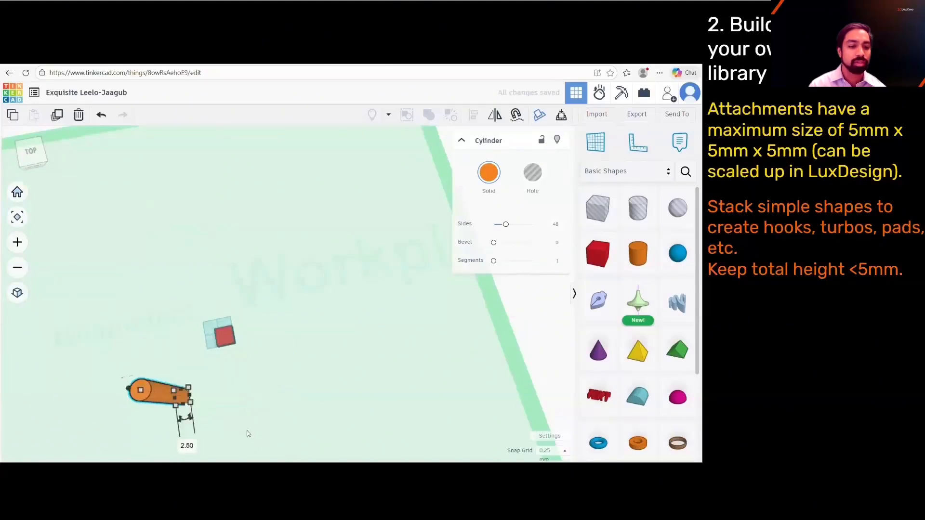
Step: Set the cylinder's height to 4 mm
right_click_drag(212, 376, 65, 351)
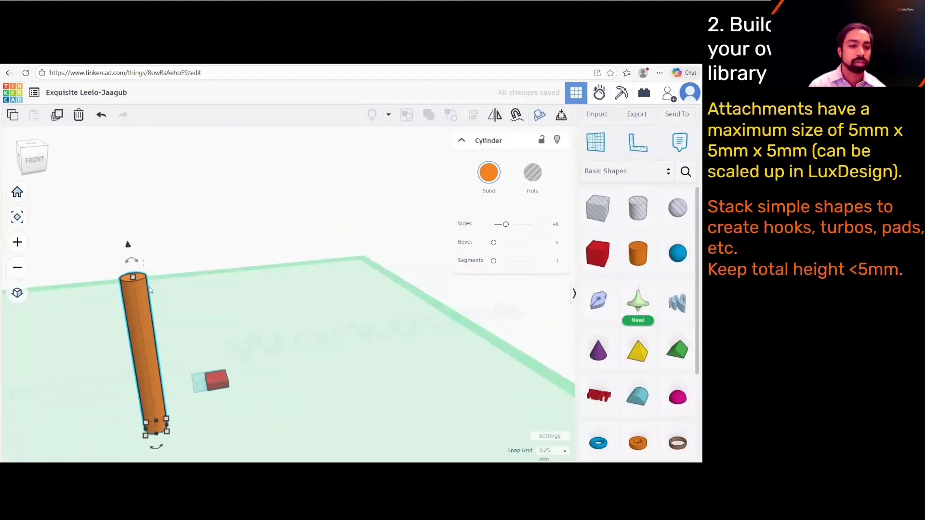
mouse_move(133, 278)
left_click(198, 358)
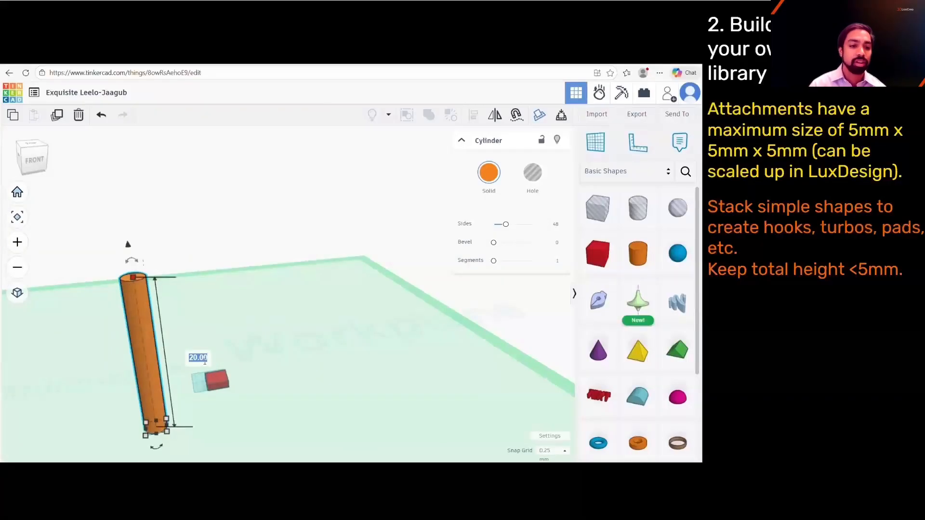
type("4")
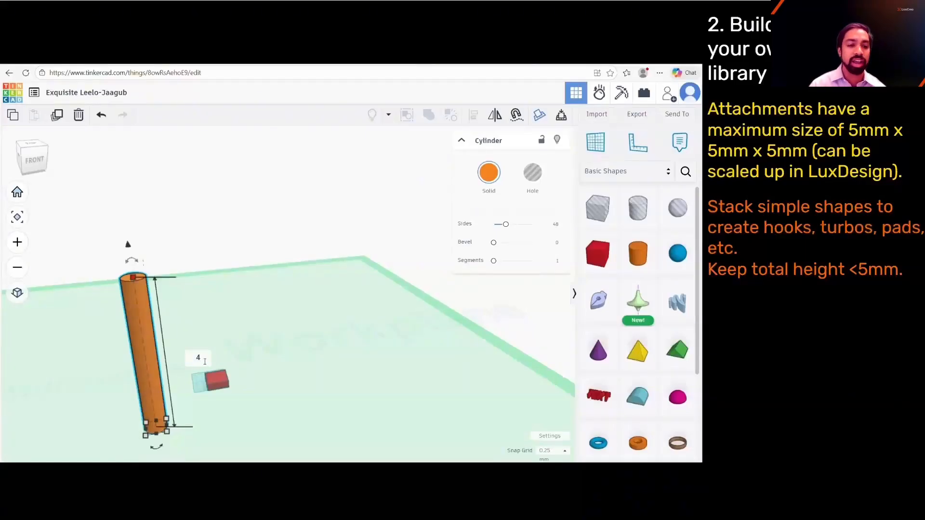
key("Return")
Step: Move the cylinder onto the box's top face so it stands as a post within the base
right_click_drag(232, 301, 206, 403)
left_click_drag(207, 402, 220, 348)
scroll(231, 363, "up", 5)
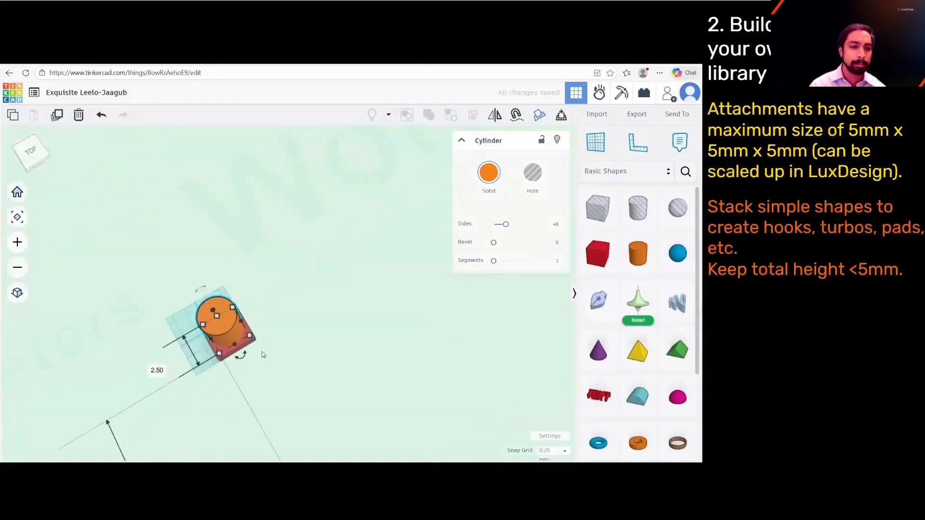
right_click_drag(303, 355, 245, 302)
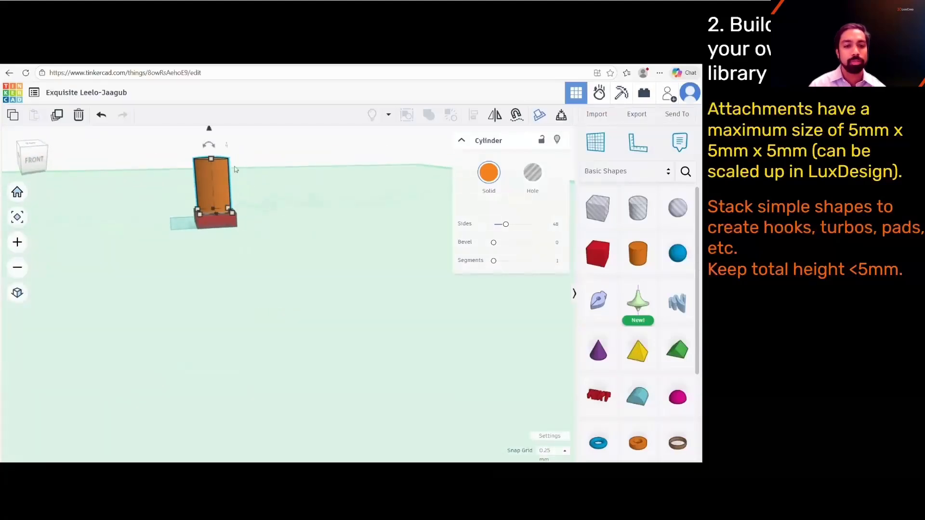
left_click(212, 225)
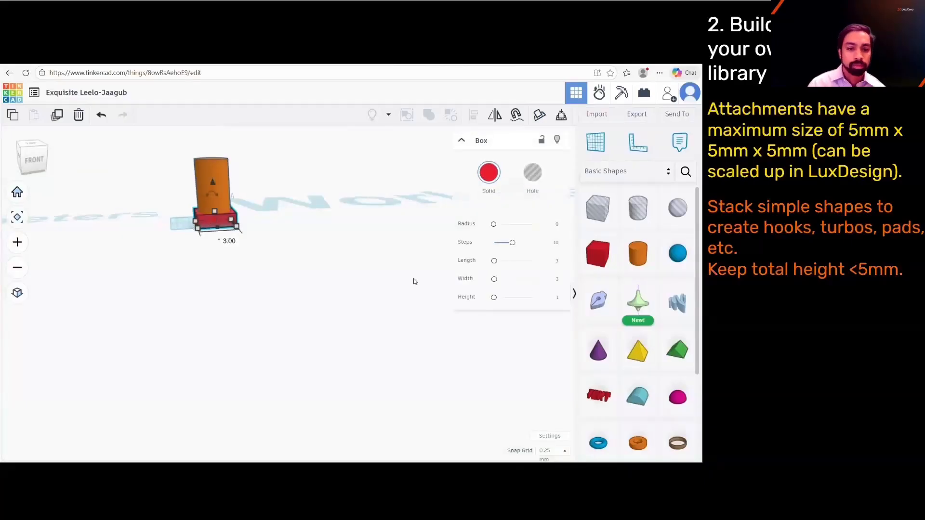
left_click(372, 234)
right_click_drag(371, 234, 399, 287)
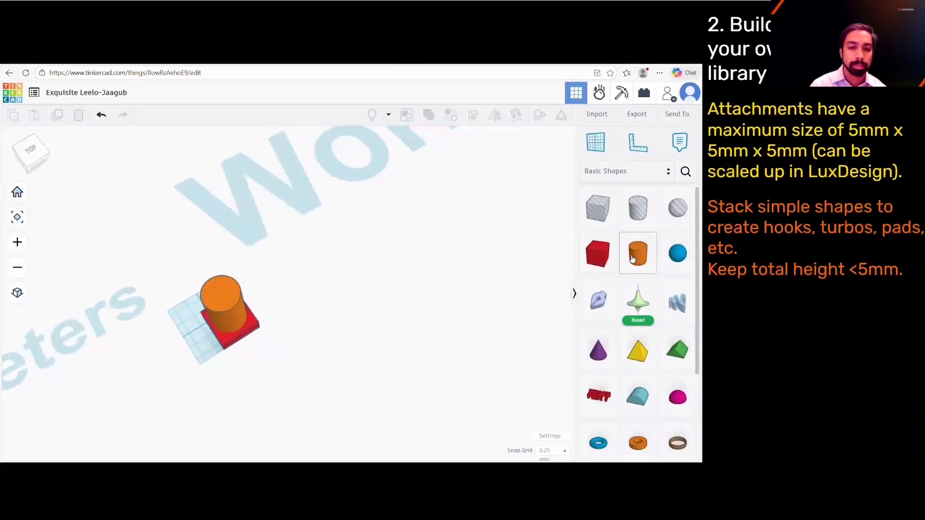
Step: Place a second cylinder on the post's top face and set its side-to-side width to 2.5 mm
left_click_drag(636, 259, 221, 291)
scroll(221, 291, "down", 3)
right_click_drag(222, 332, 210, 260)
middle_click_drag(210, 308, 215, 168)
middle_click_drag(238, 212, 253, 295)
scroll(176, 276, "down", 3)
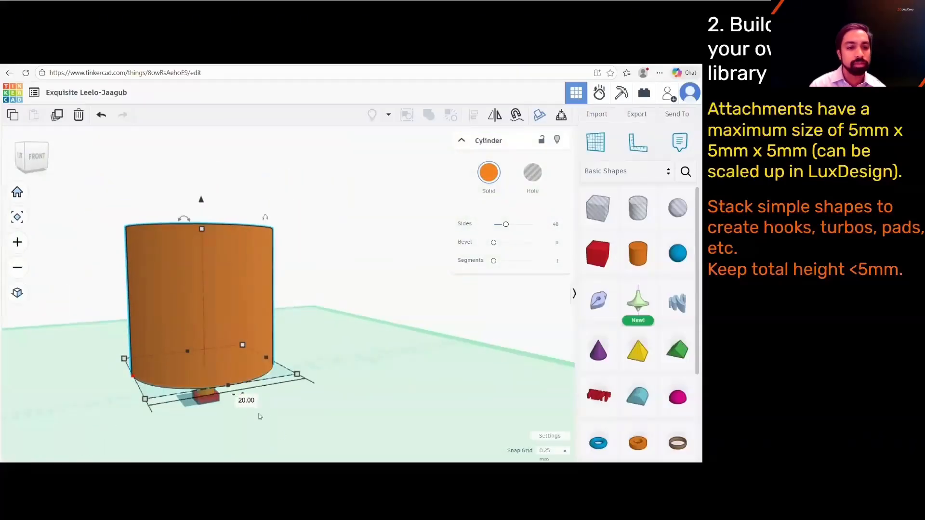
left_click(246, 400)
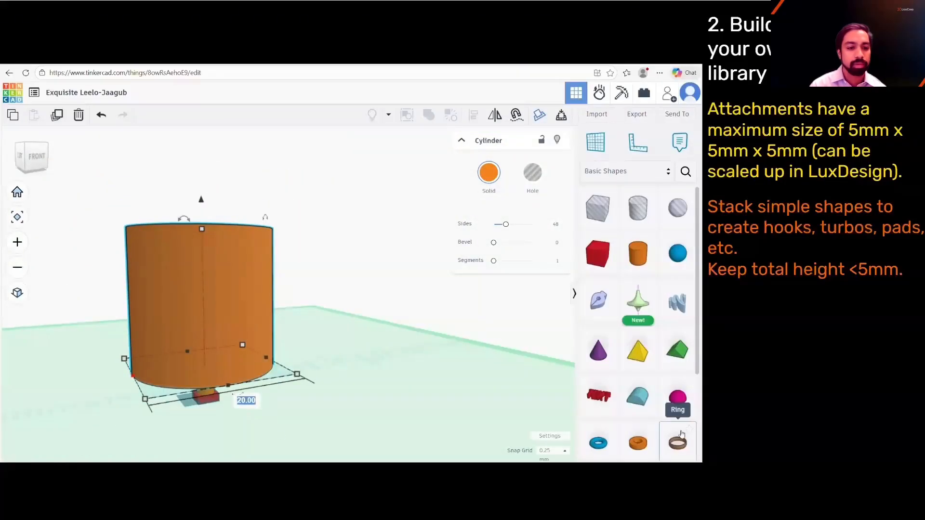
type("2")
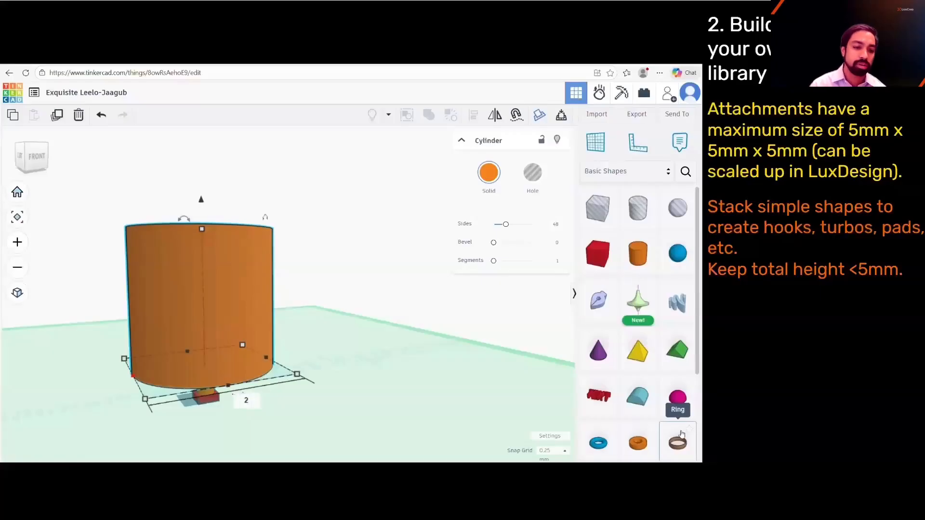
type(".5")
key("Return")
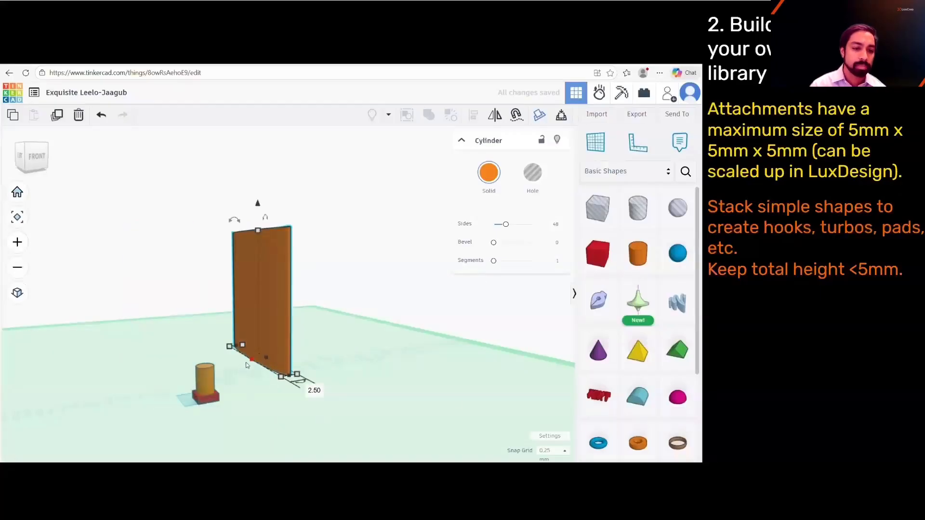
Step: Set the second cylinder's front-to-back length to 4 mm to make it oval
right_click_drag(254, 362, 258, 290)
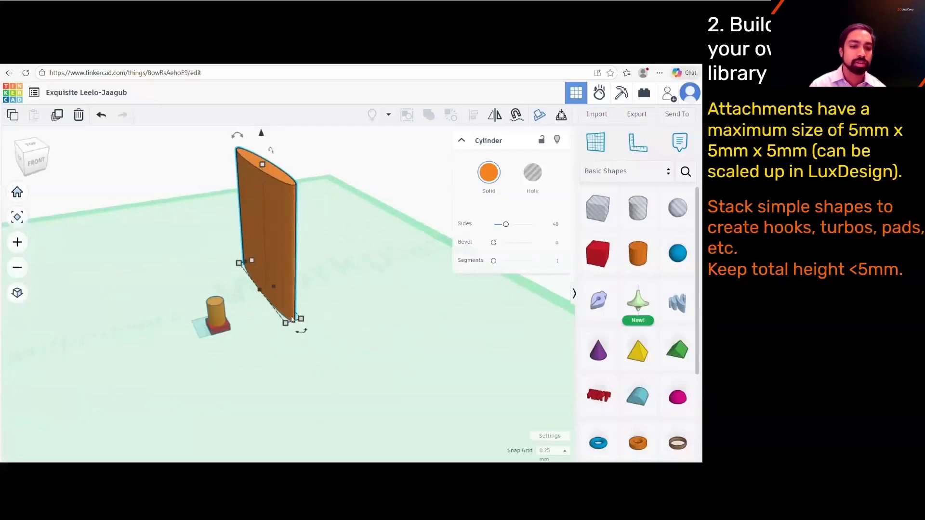
left_click(207, 303)
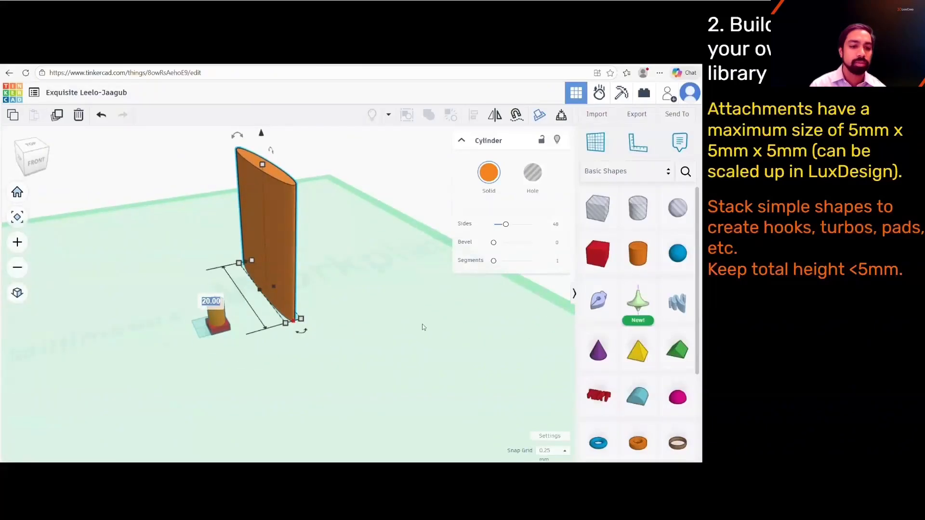
type("4")
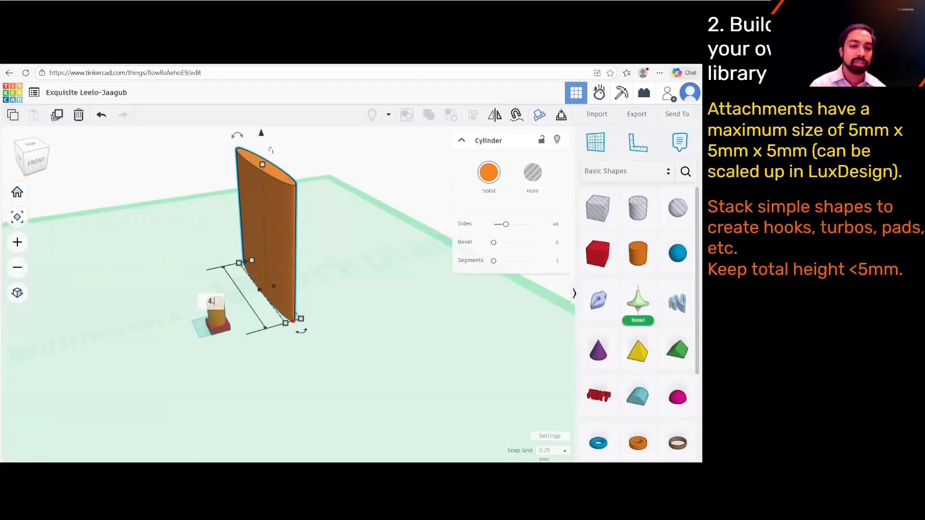
type(".")
key("Return")
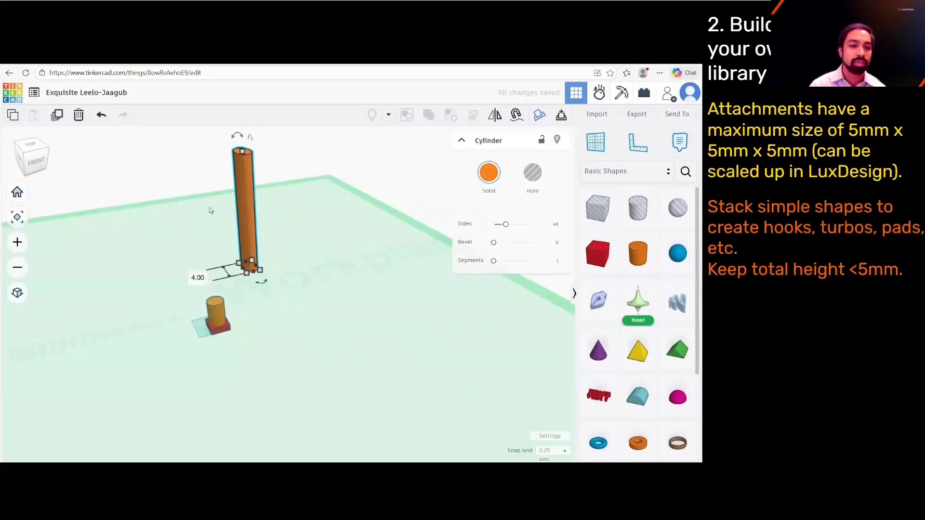
Step: Set the oval cylinder's height to 1.5 mm
left_click(243, 152)
left_click(302, 218)
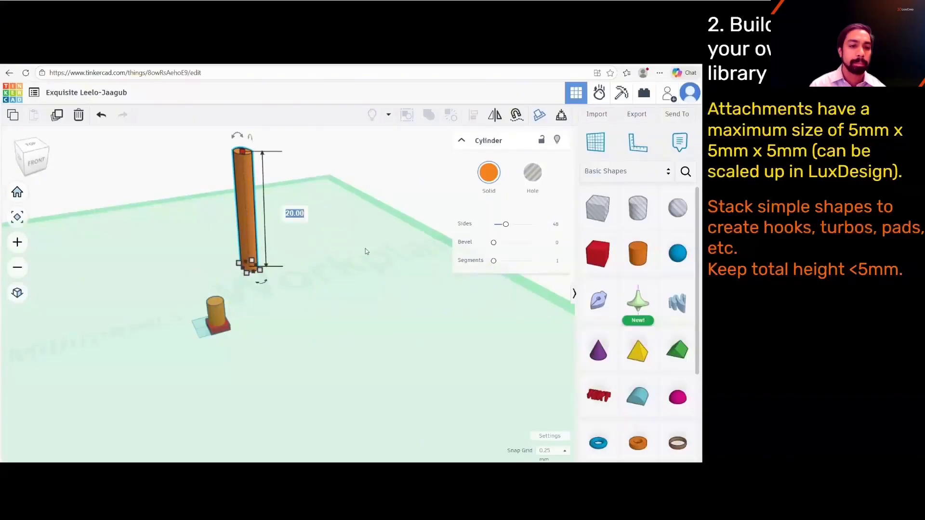
type("1.5")
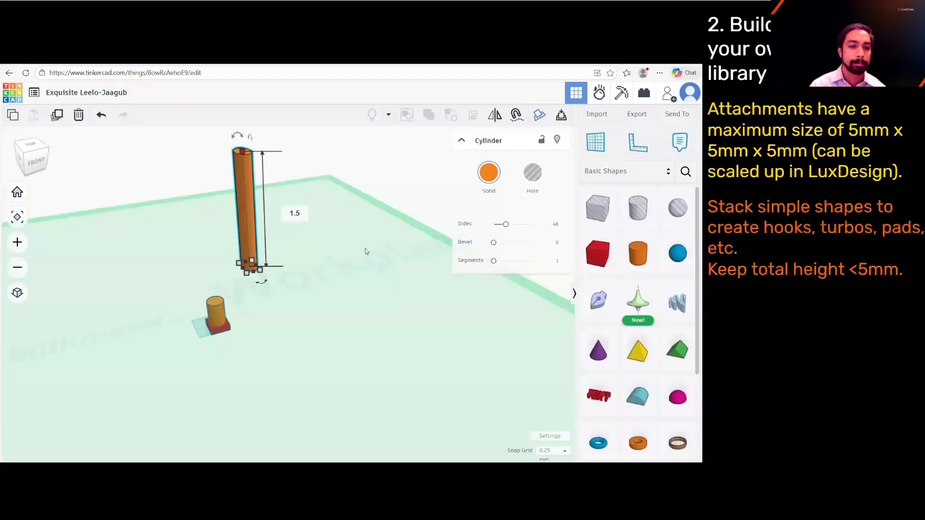
key("Return")
Step: Move the oval cylinder over the top of the post
right_click_drag(343, 378, 327, 440)
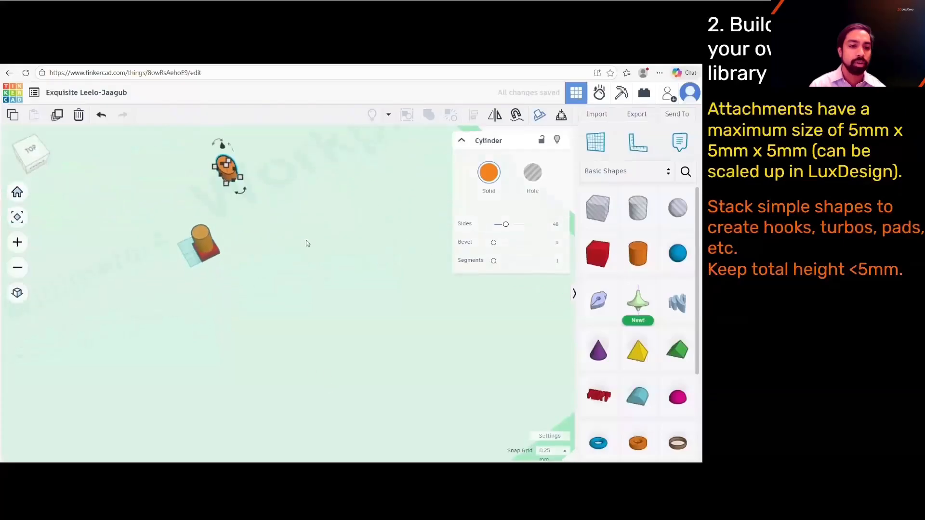
middle_click_drag(303, 229, 409, 396)
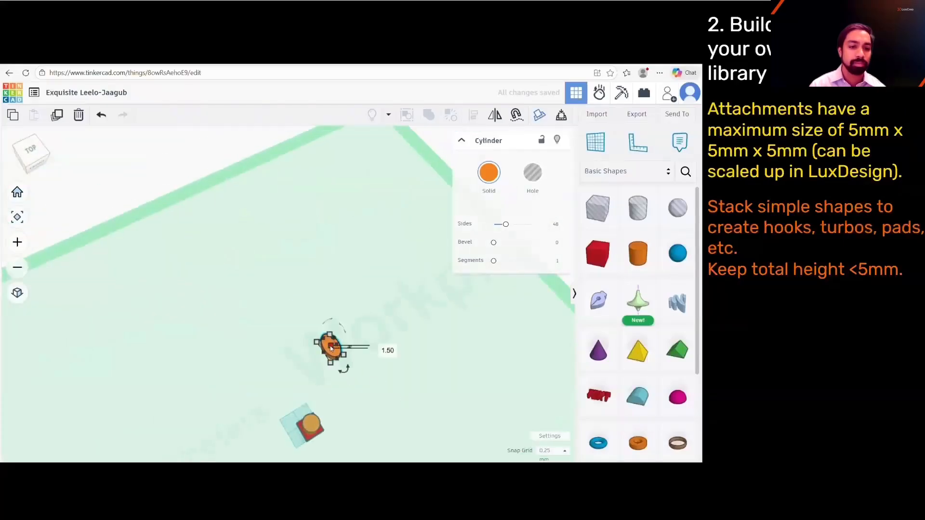
left_click_drag(326, 347, 305, 417)
scroll(337, 415, "up", 5)
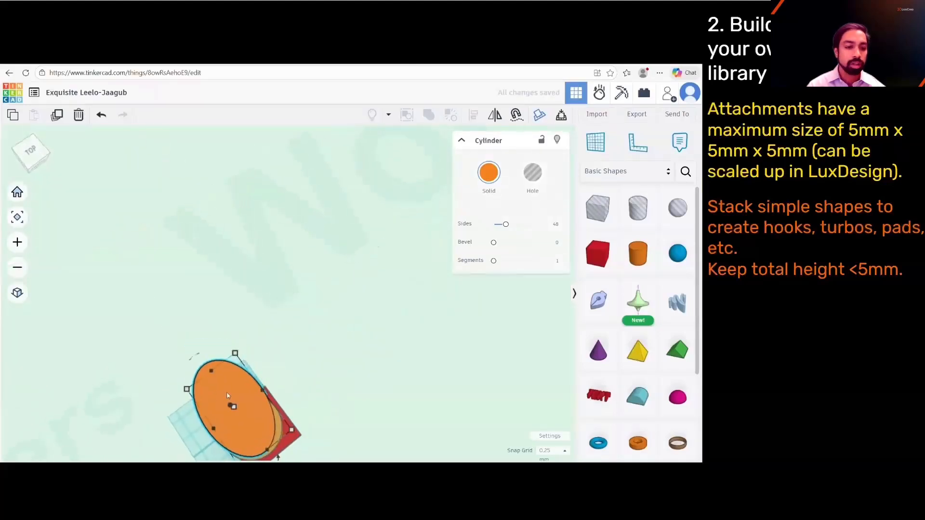
Step: Rotate the oval cylinder about 49° around its vertical axis and shift it by about 0.72 and 0.38 mm on the post
left_click_drag(198, 364, 193, 360)
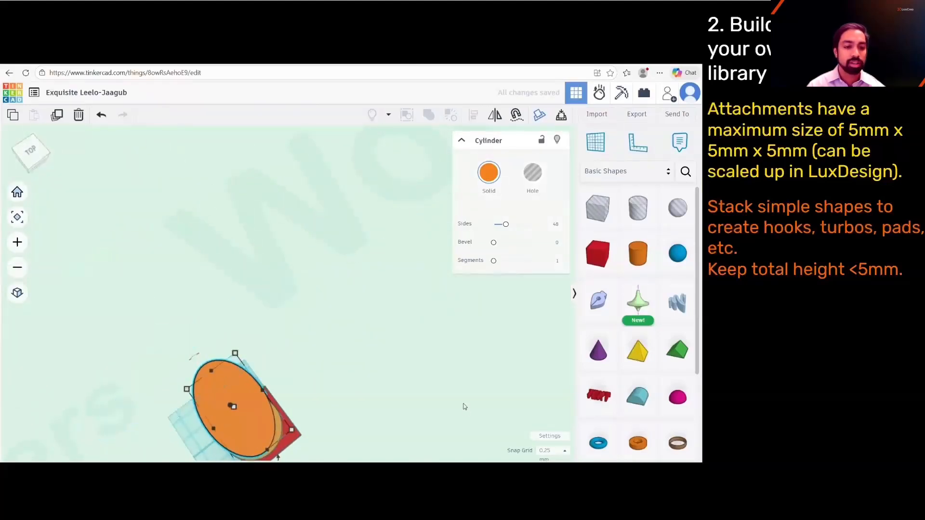
right_click_drag(321, 365, 353, 333)
left_click_drag(319, 371, 352, 332)
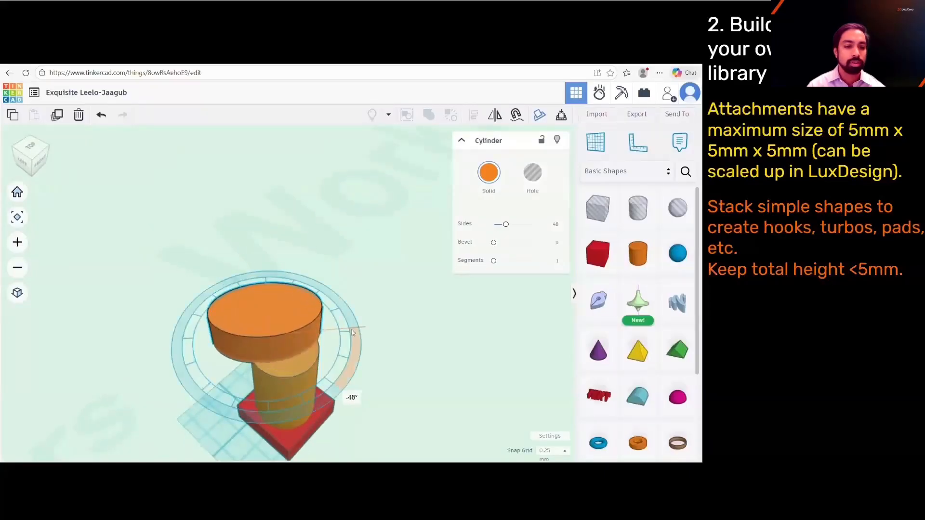
right_click_drag(296, 374, 292, 416)
left_click_drag(282, 408, 284, 434)
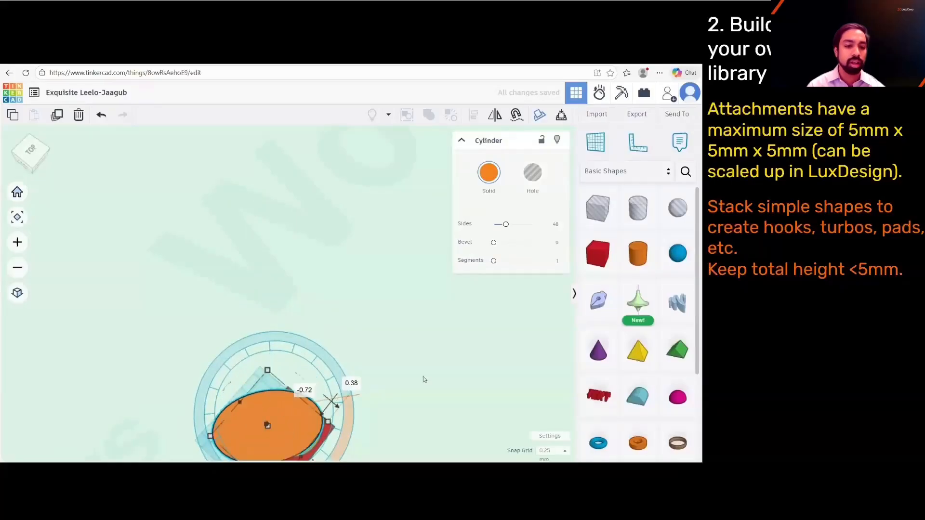
mouse_move(438, 334)
right_mouse_down()
mouse_move(439, 277)
mouse_move(413, 354)
mouse_move(423, 340)
right_mouse_up()
middle_click_drag(322, 364, 392, 241)
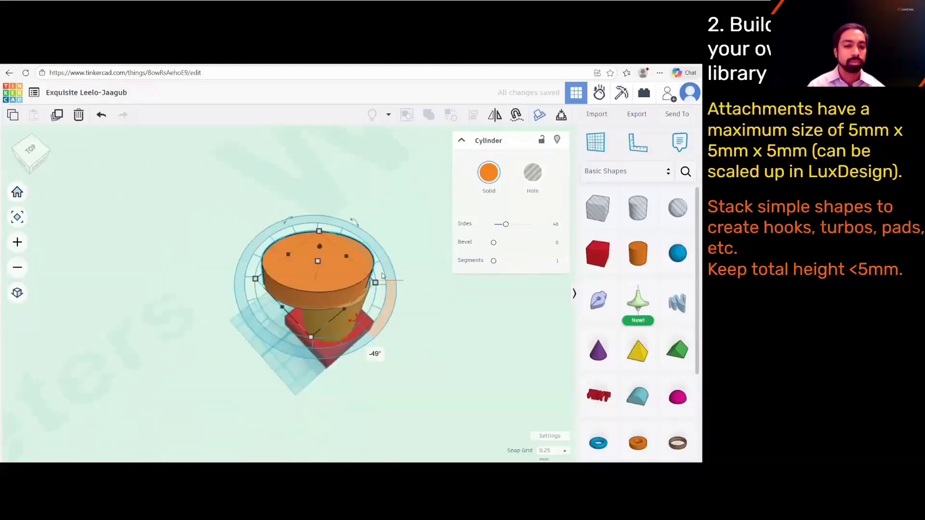
right_click_drag(394, 398, 410, 340)
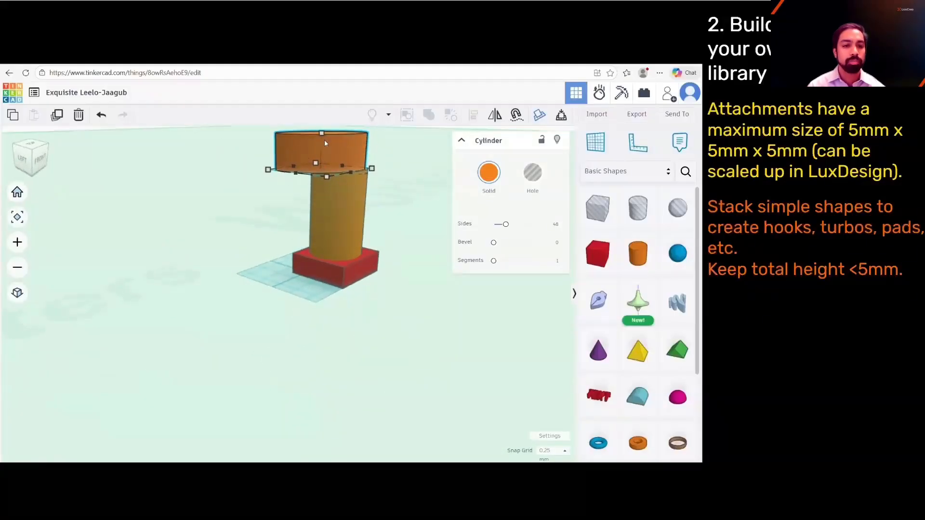
left_click_drag(295, 154, 325, 156)
right_click_drag(385, 262, 388, 308)
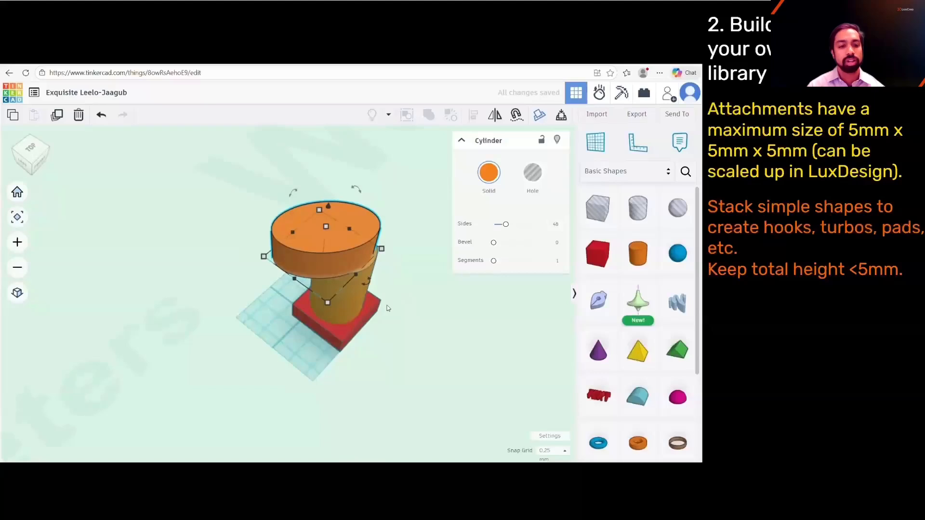
key("ctrl+z")
Step: Lower the oval cylinder by 1.5 mm so that it overlaps the upper end of the post
left_click(339, 260)
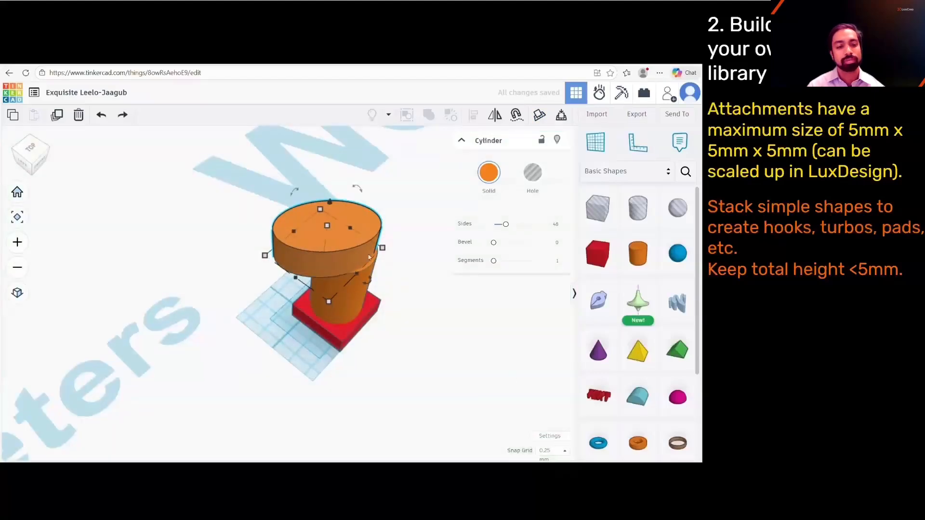
left_click_drag(331, 204, 331, 202)
right_click_drag(483, 383, 483, 326)
middle_click_drag(342, 217, 345, 294)
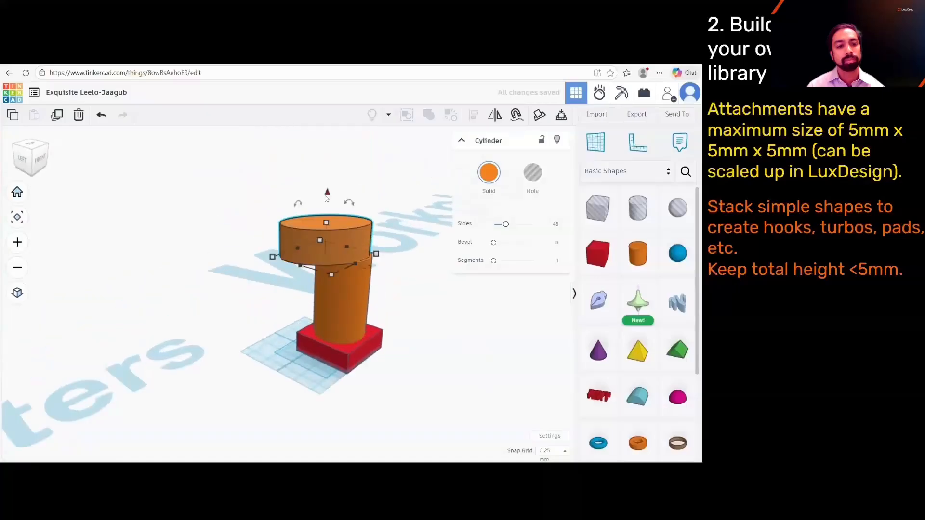
left_click_drag(327, 194, 326, 230)
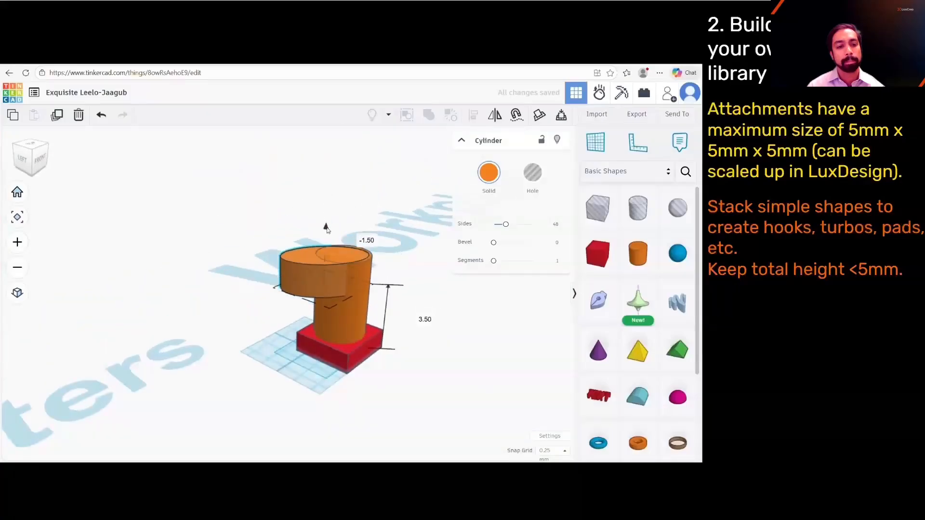
Step: Enlarge the oval cylinder's footprint to about 3.75 by 3.69 mm and shift it to overhang the post
right_click_drag(441, 410, 344, 464)
left_click(304, 249)
right_click_drag(305, 318, 372, 380)
scroll(361, 311, "down", 3)
left_click(341, 244)
right_click_drag(450, 310, 408, 371)
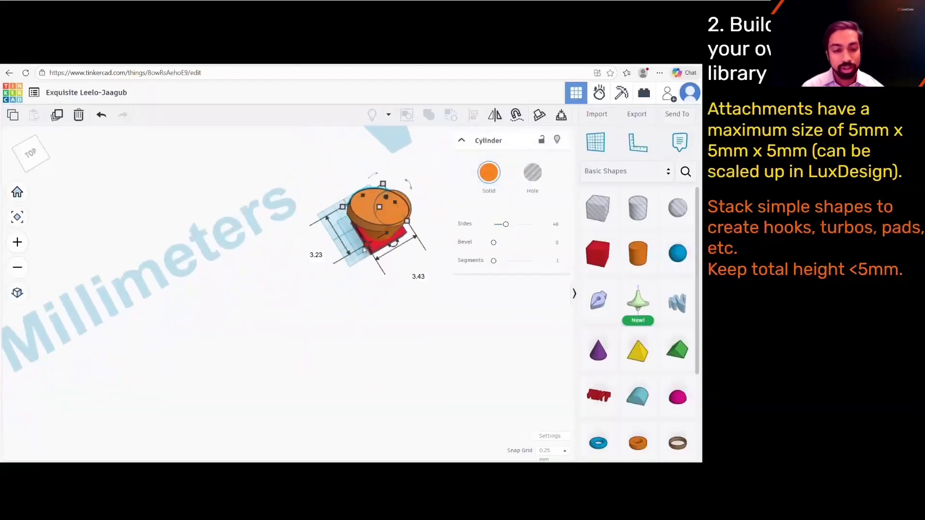
left_click_drag(365, 248, 366, 255)
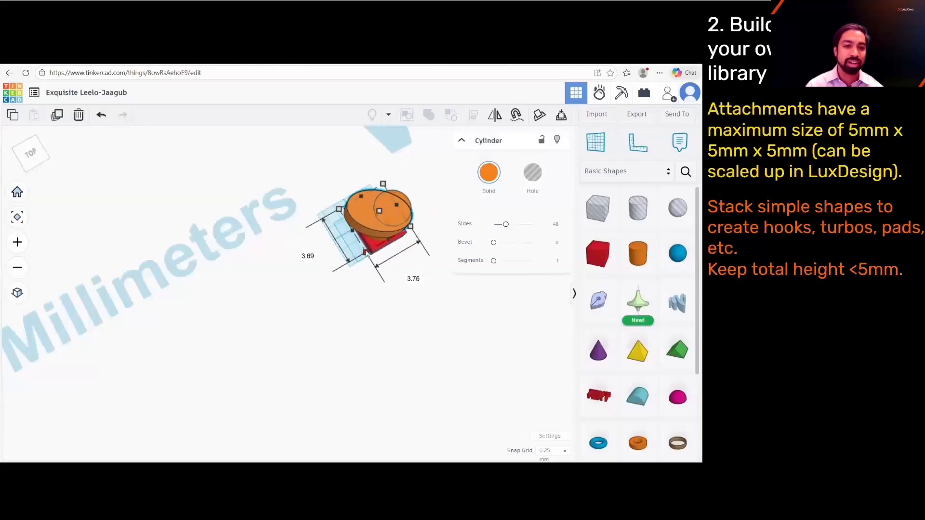
left_click_drag(379, 215, 359, 208)
Step: Select the box and both cylinders and merge them into a single union
right_click_drag(432, 295, 314, 327)
left_click(330, 254)
left_click_drag(316, 224, 669, 457)
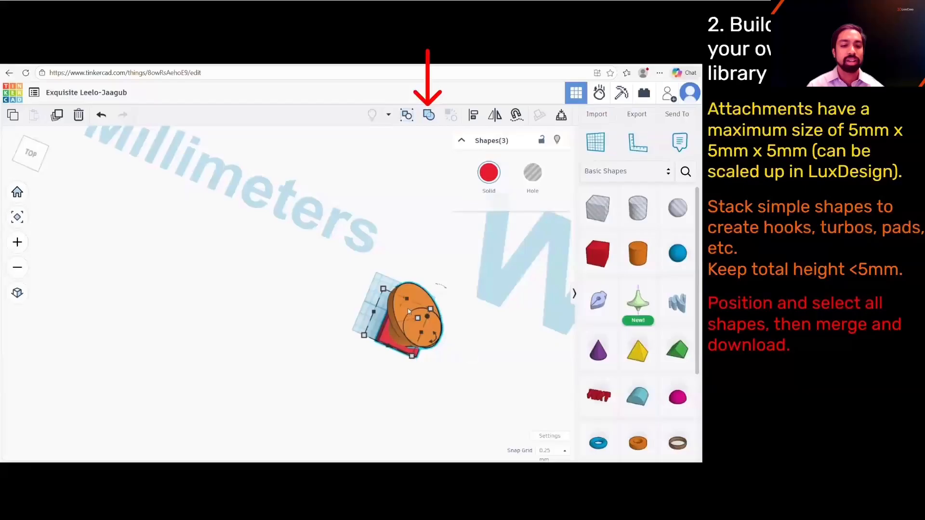
left_click(429, 116)
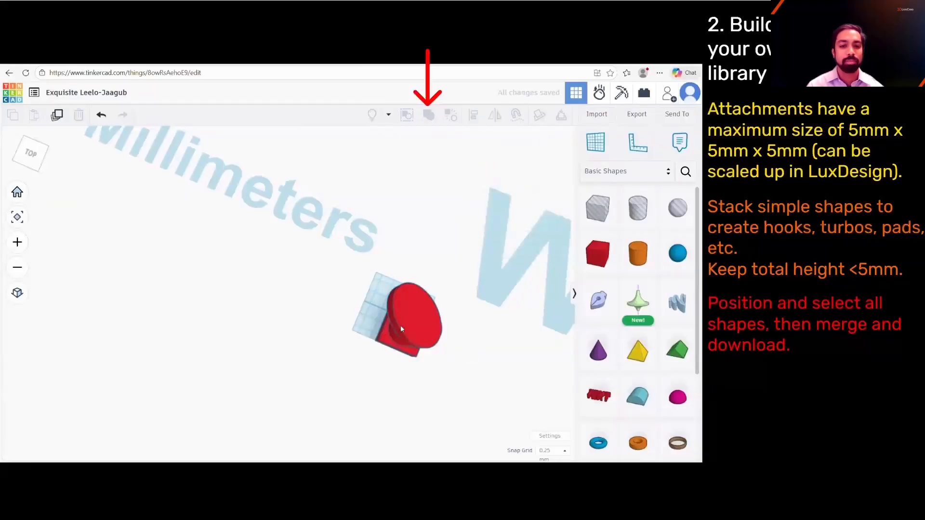
right_click_drag(495, 367, 397, 340)
middle_click_drag(397, 340, 397, 289)
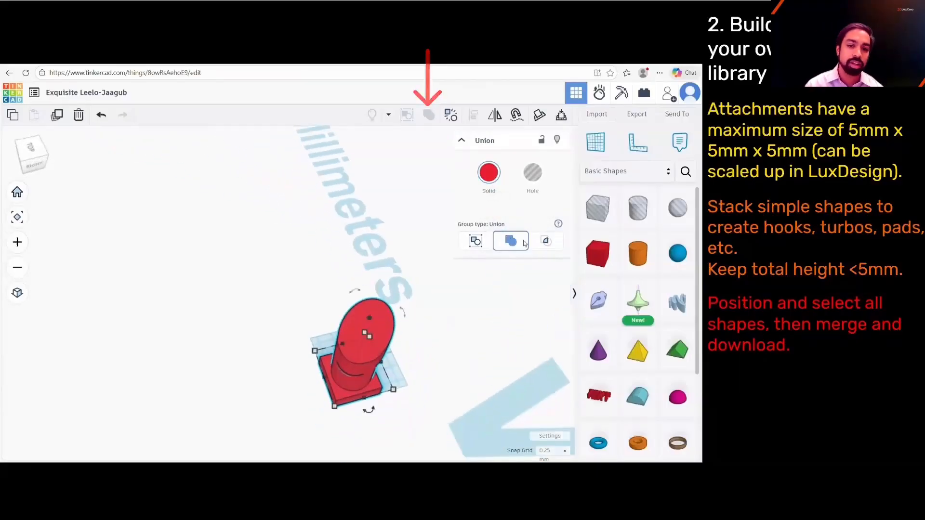
right_click_drag(314, 234, 301, 220)
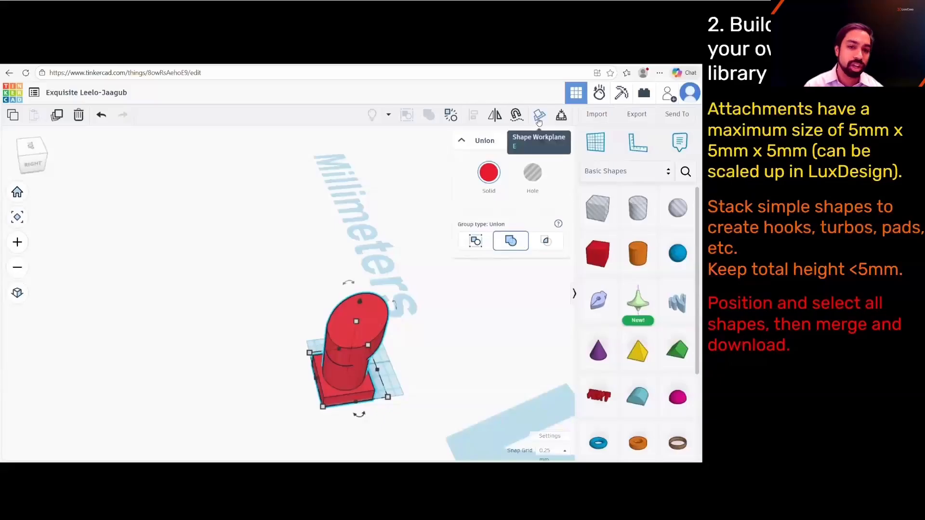
Step: Inspect the merged hook from the side and export only the selected shape as an STL file
right_click_drag(426, 355, 329, 359)
left_click(313, 357)
left_click(314, 351)
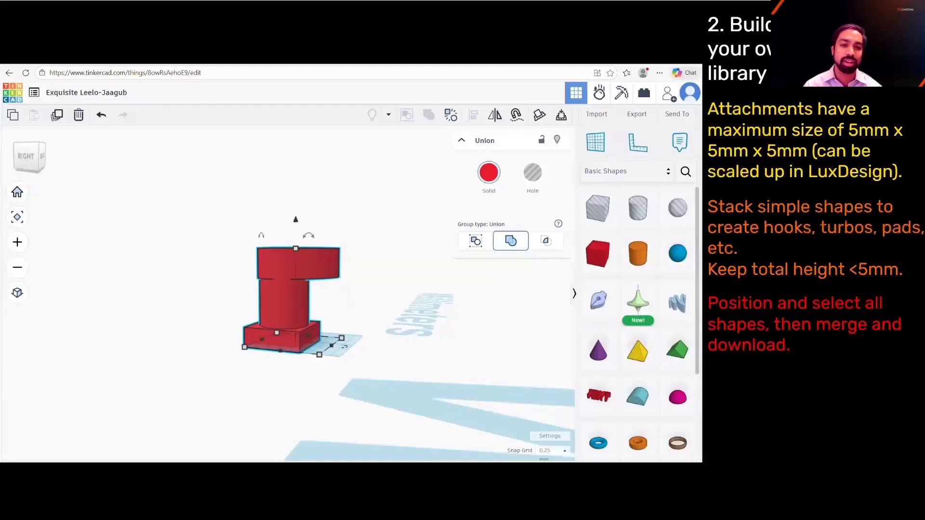
left_click(635, 117)
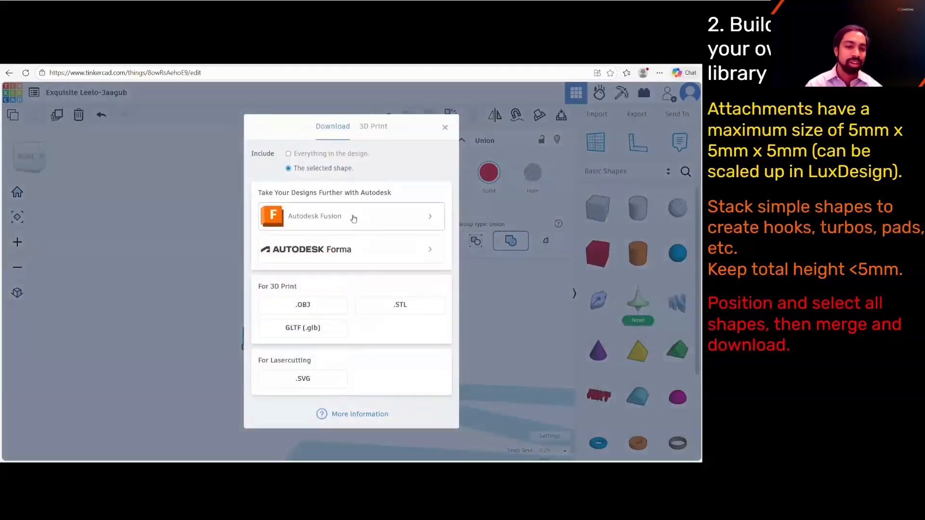
left_click(381, 306)
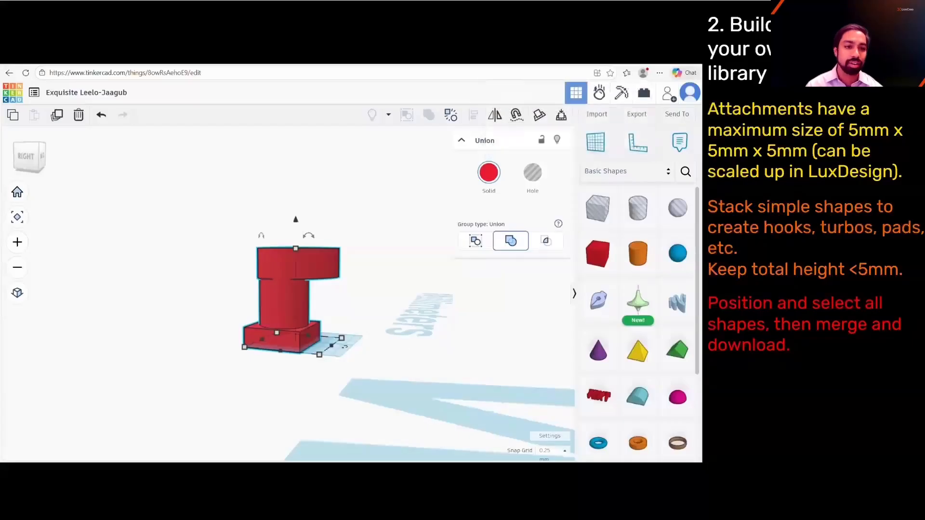
Step: Open viewstl.com in a new browser tab
key("ctrl+t")
type("v")
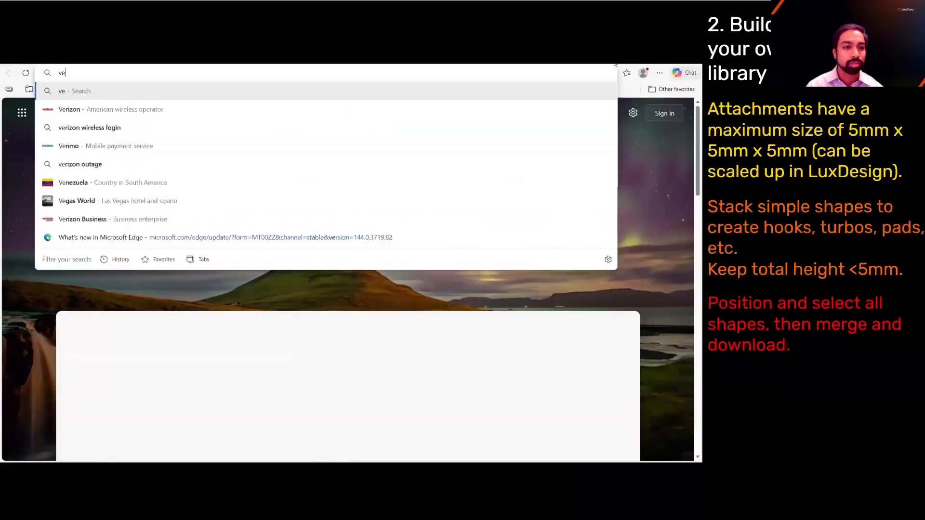
type("iewstl.com")
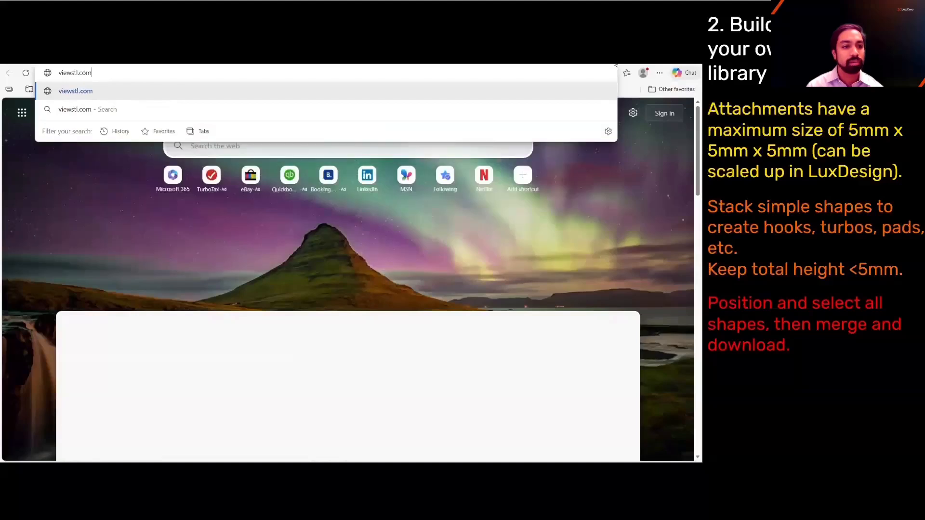
key("Return")
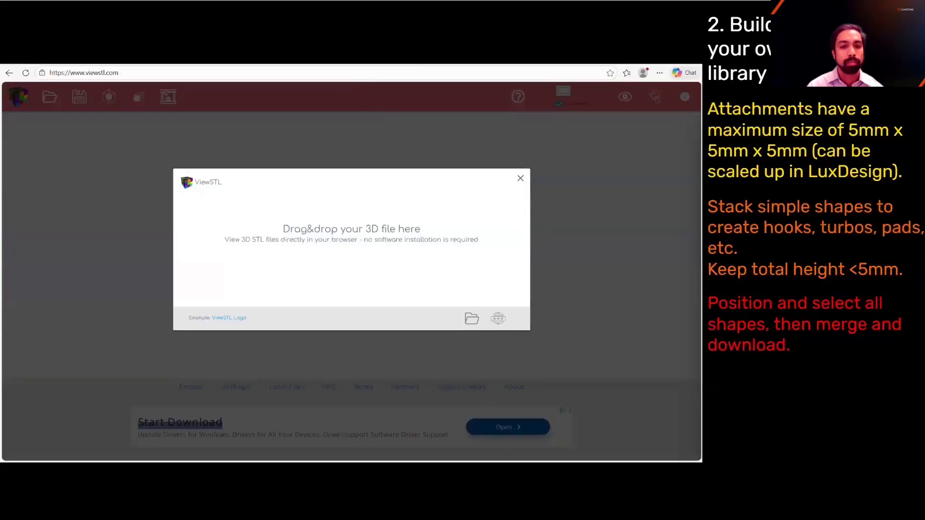
Step: Load the downloaded hook STL into ViewSTL and frame it large at an oblique angle
left_click(659, 73)
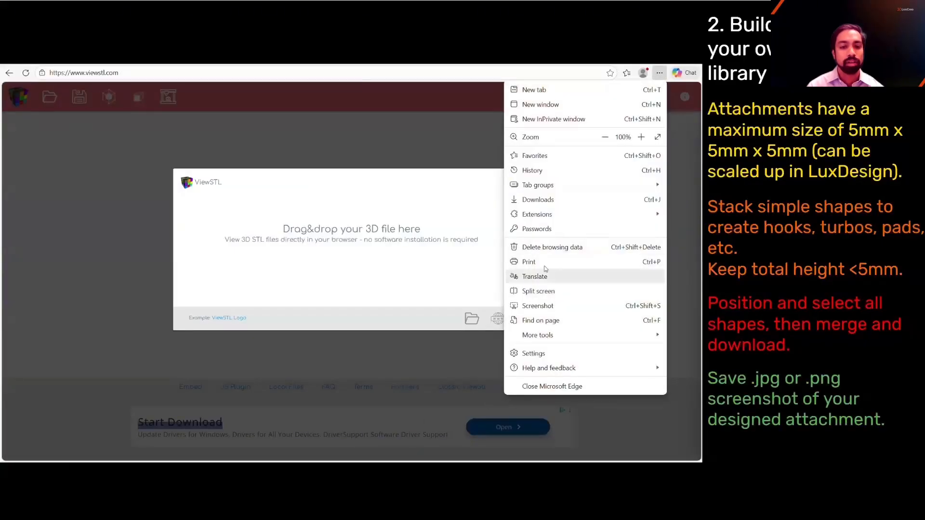
left_click(559, 202)
left_click_drag(528, 122, 396, 207)
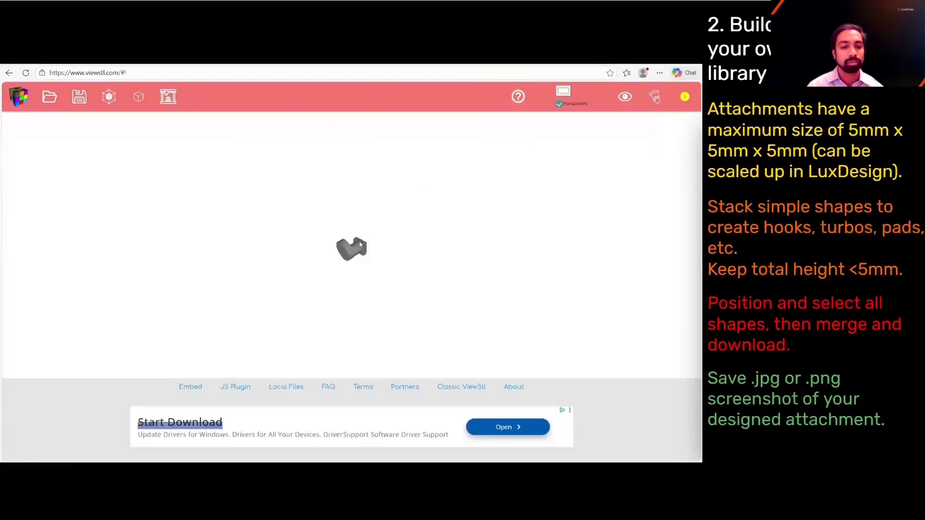
left_click_drag(343, 269, 328, 271)
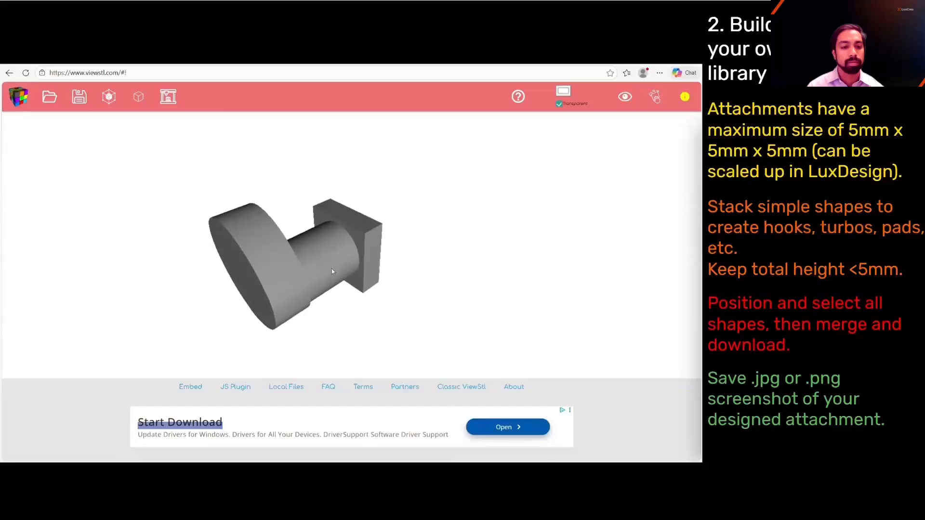
Step: Capture a screenshot of the rectangular area around the hook and open it in Snipping Tool
key("super+shift+s")
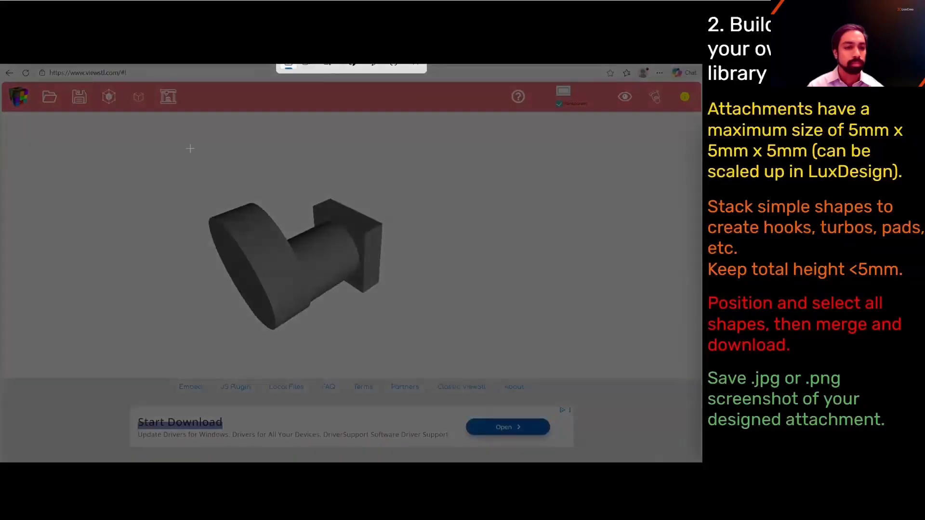
left_click_drag(189, 147, 418, 351)
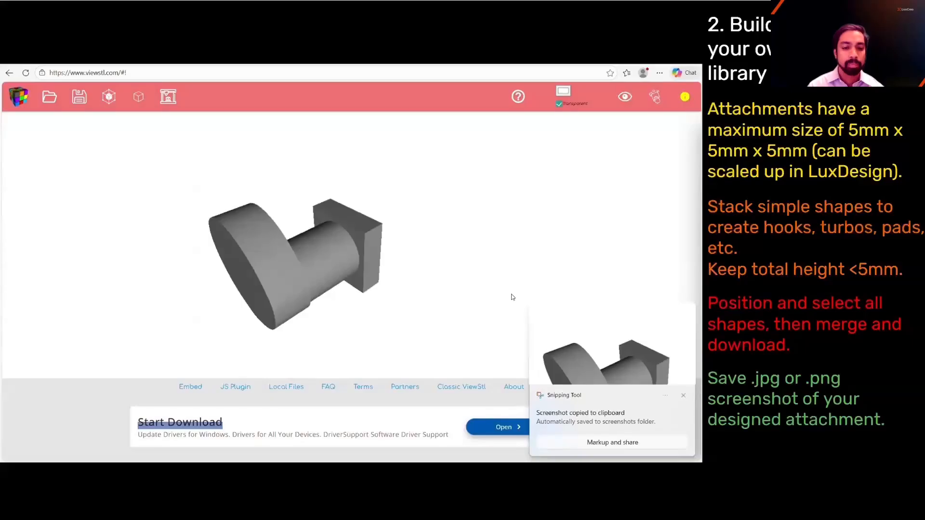
left_click(683, 396)
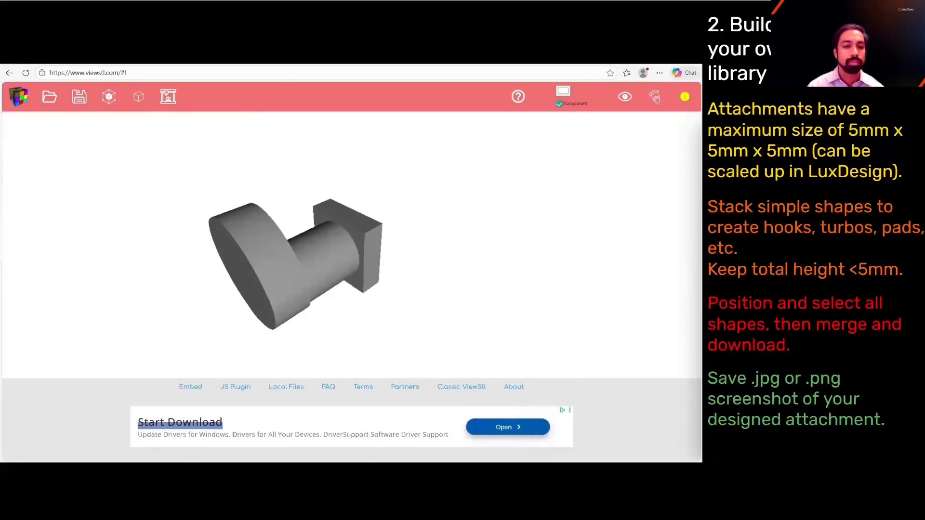
left_click(541, 439)
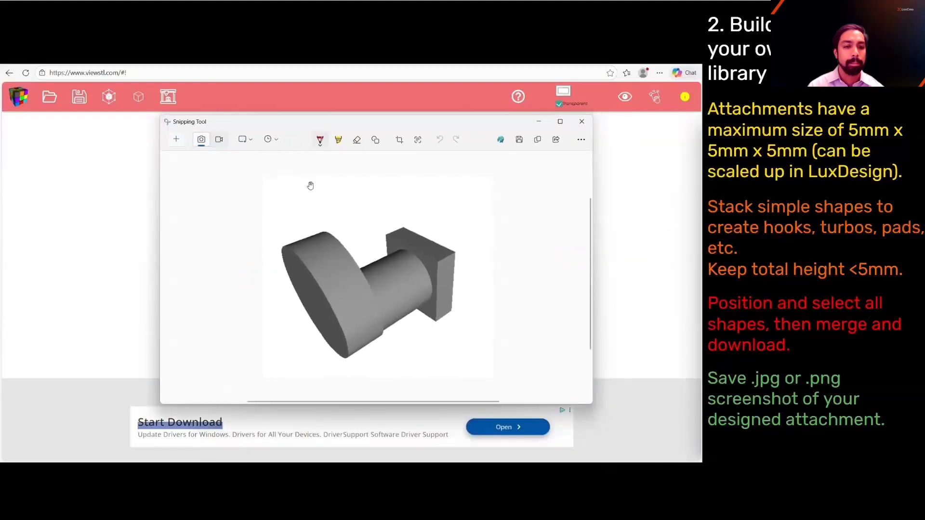
Step: Save the hook screenshot as a PNG named demohook in the Documents folder
key("ctrl+s")
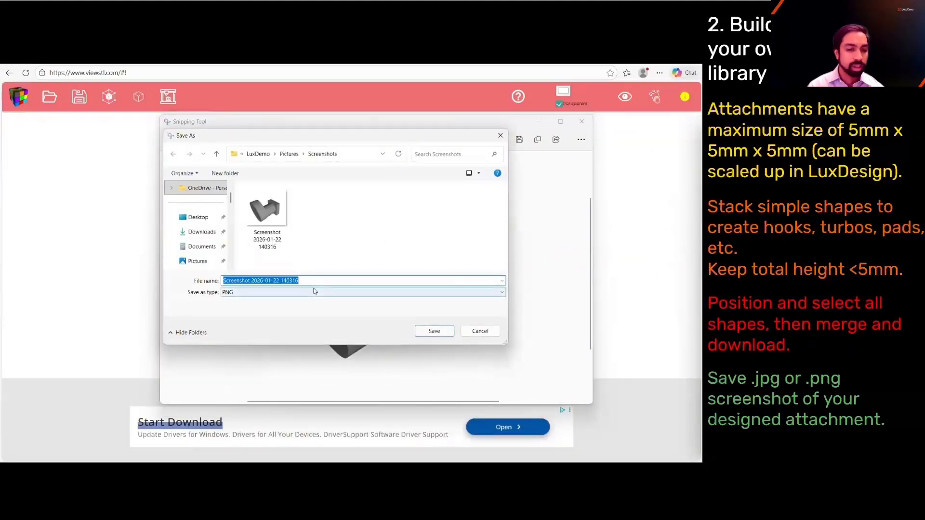
type("demohook")
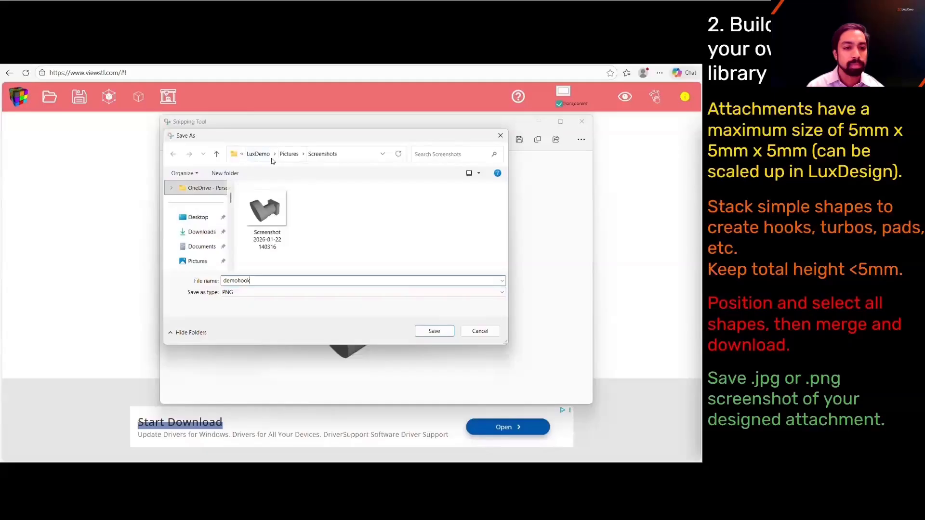
left_click(288, 154)
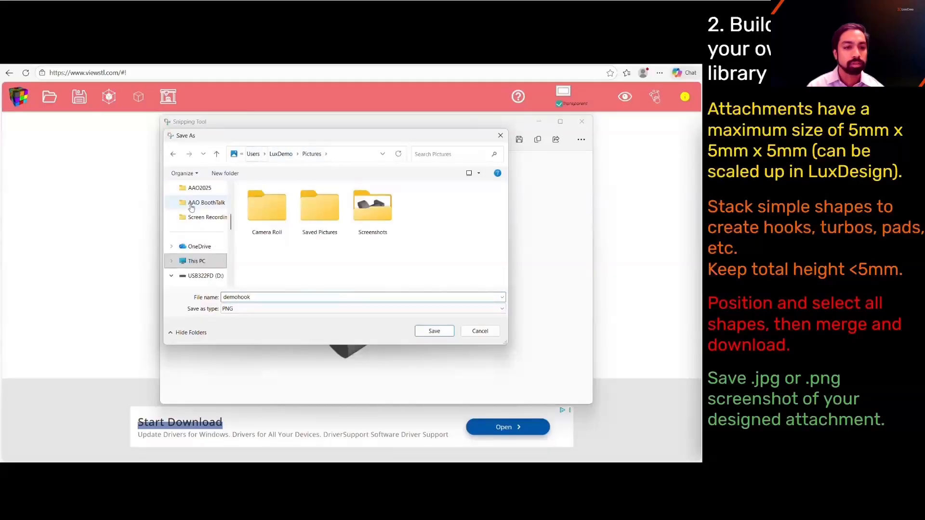
scroll(209, 220, "up", 1)
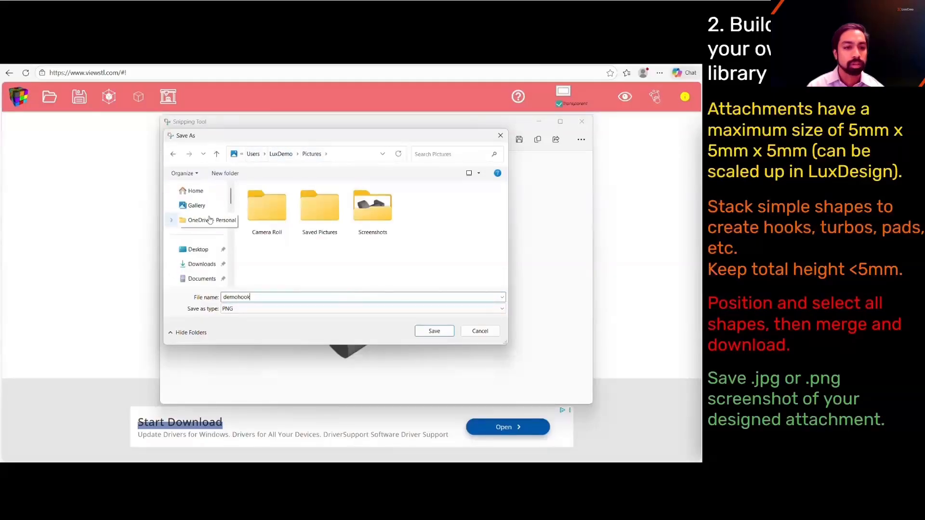
left_click(202, 279)
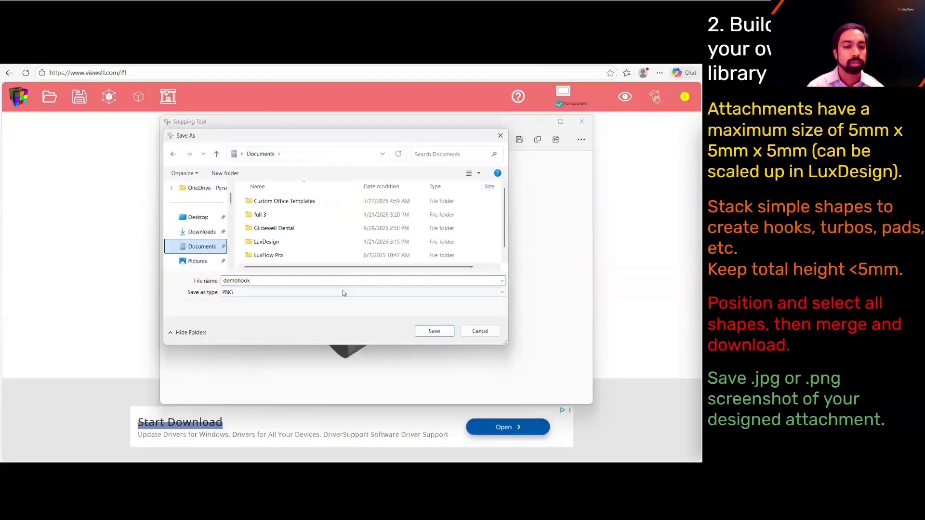
left_click(427, 332)
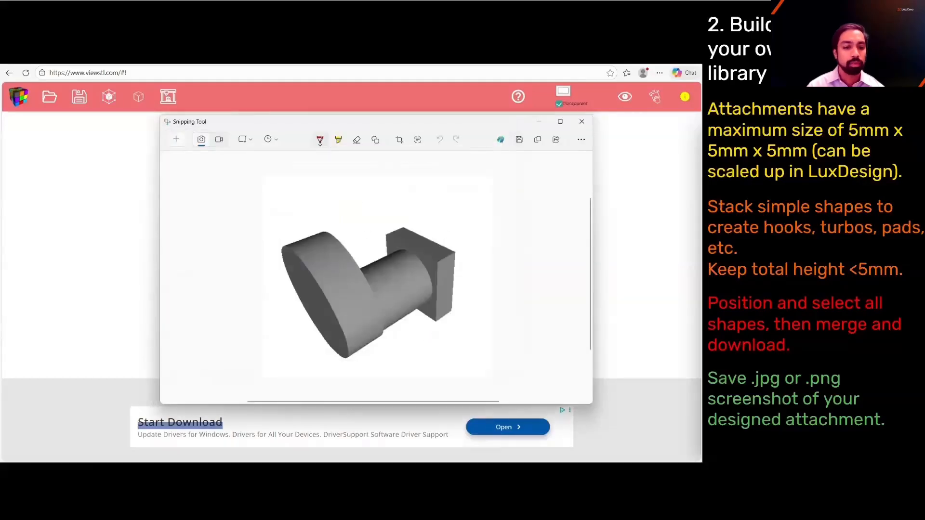
Step: Switch to LuxDesign and start a new attachment entry in the Attachment Library
left_click(443, 452)
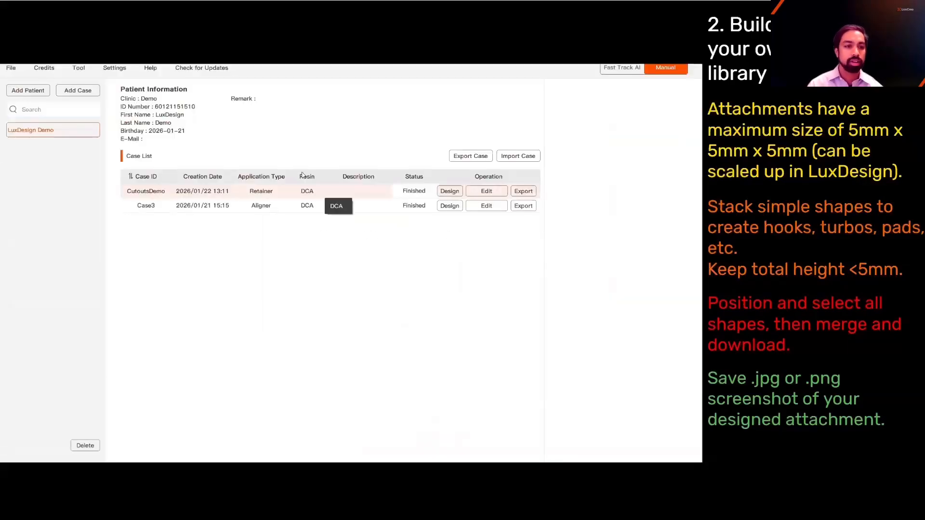
left_click(79, 68)
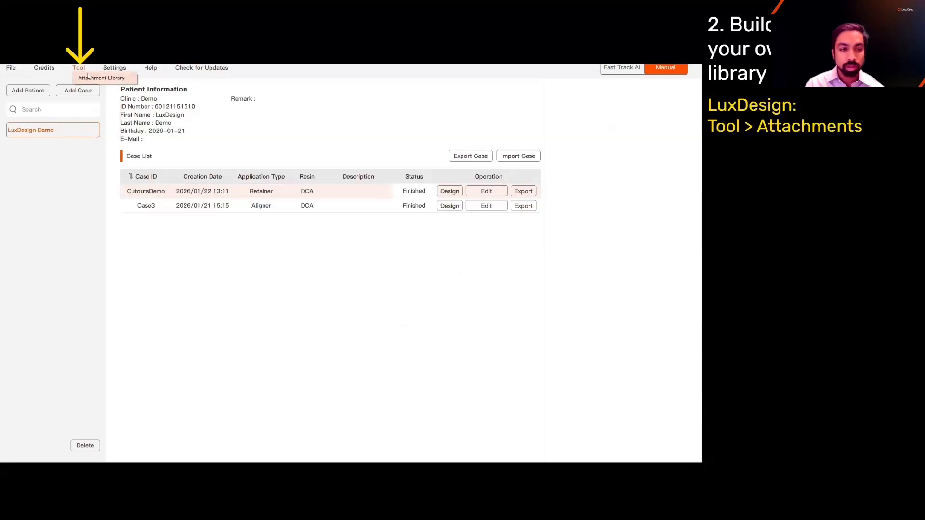
left_click(90, 78)
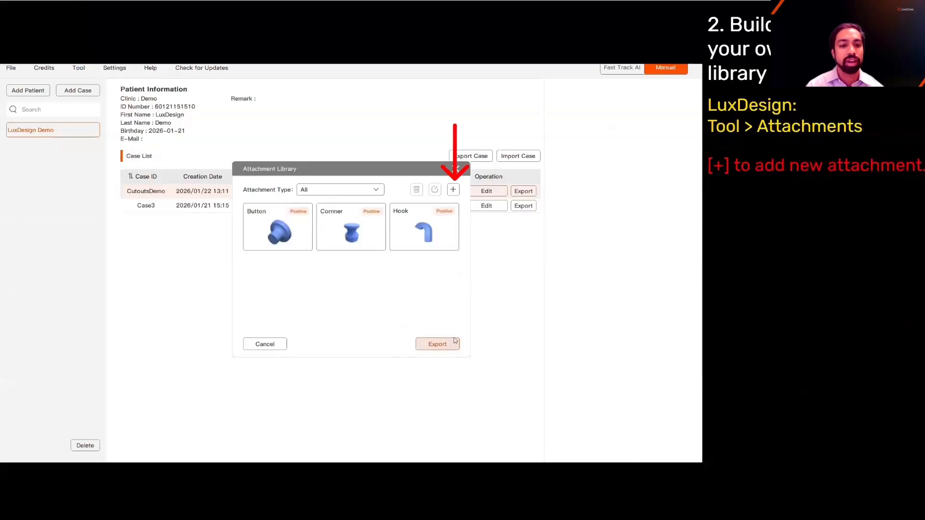
left_click(453, 189)
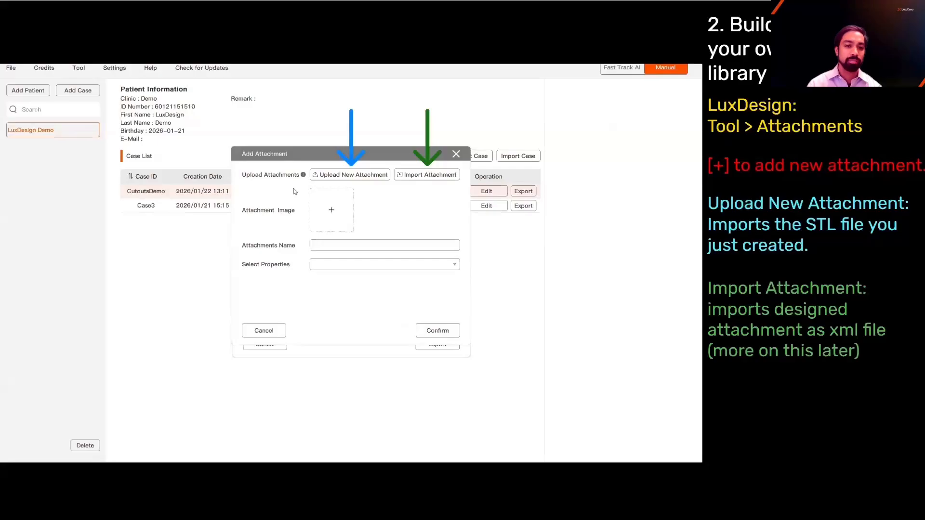
Step: Upload Exquisite Leelo-Jaagub.stl from the Downloads folder as the new attachment's model, accepting the notice on positive and negative properties
left_click(328, 177)
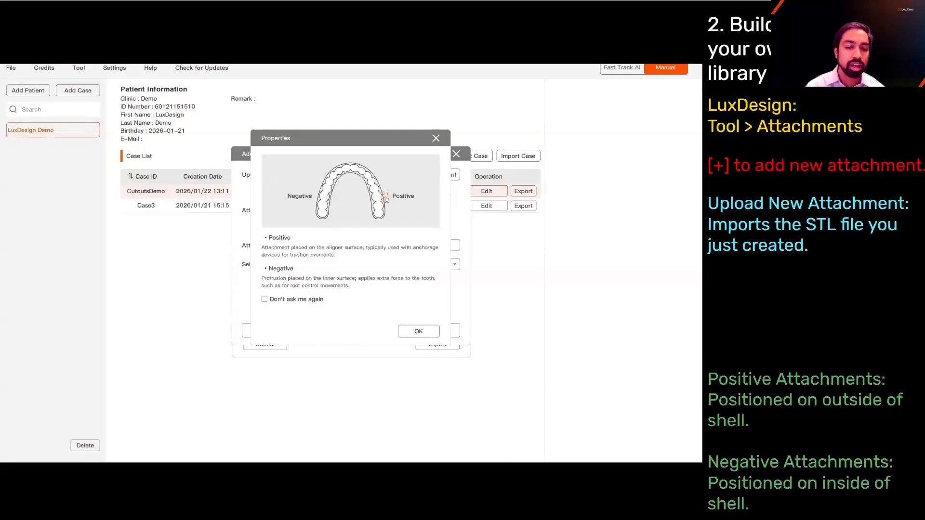
left_click(418, 330)
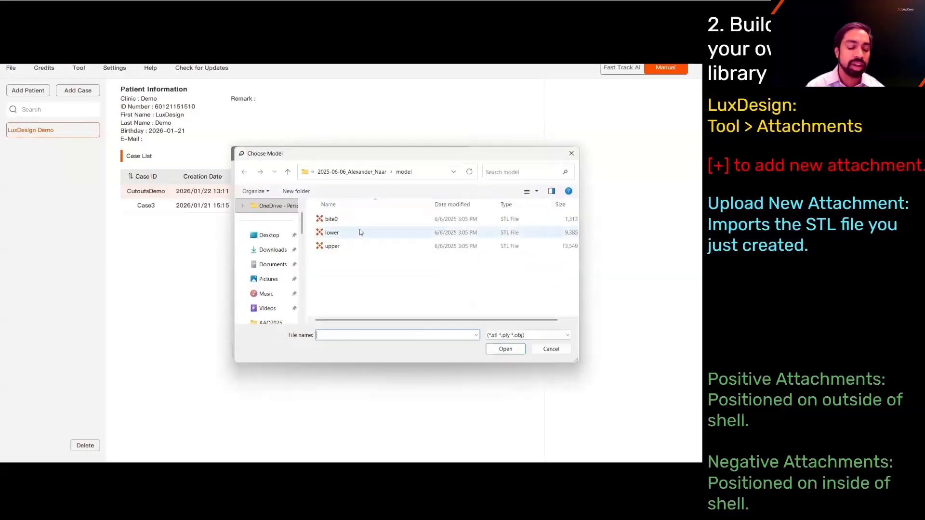
scroll(289, 275, "up", 2)
left_click(273, 296)
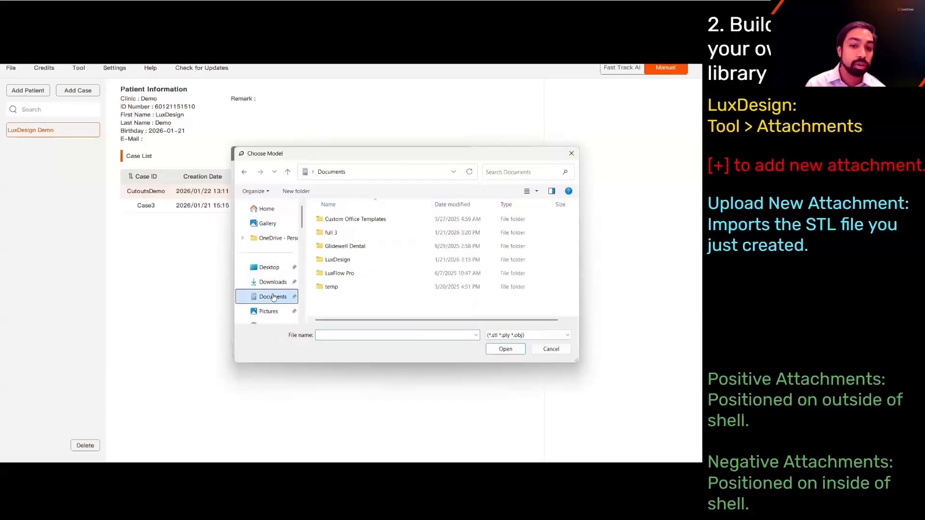
double_click(346, 231)
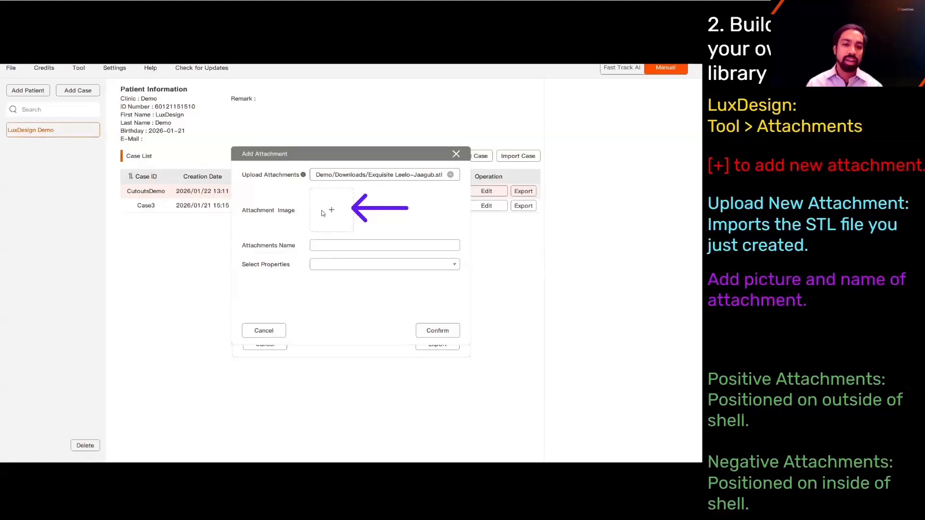
Step: Add the hook screenshot from the Downloads folder as the attachment image
left_click(323, 213)
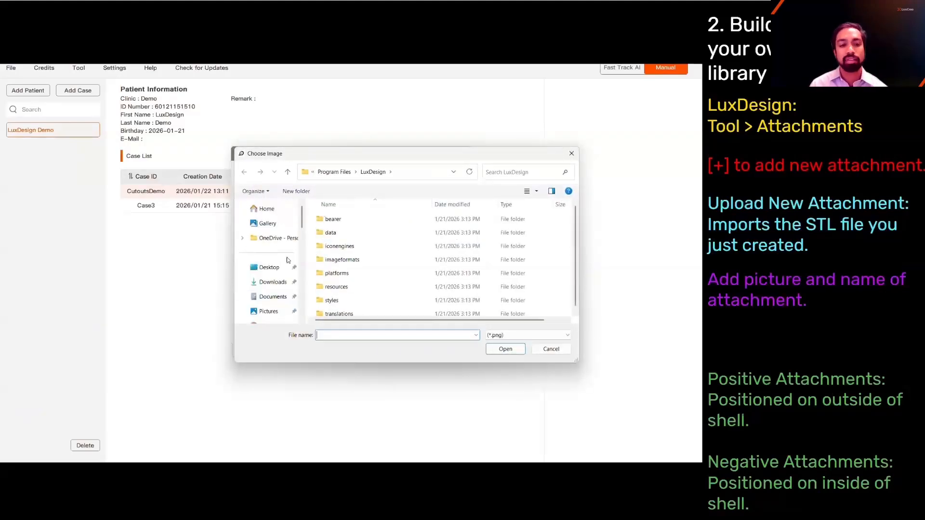
left_click(274, 281)
double_click(332, 299)
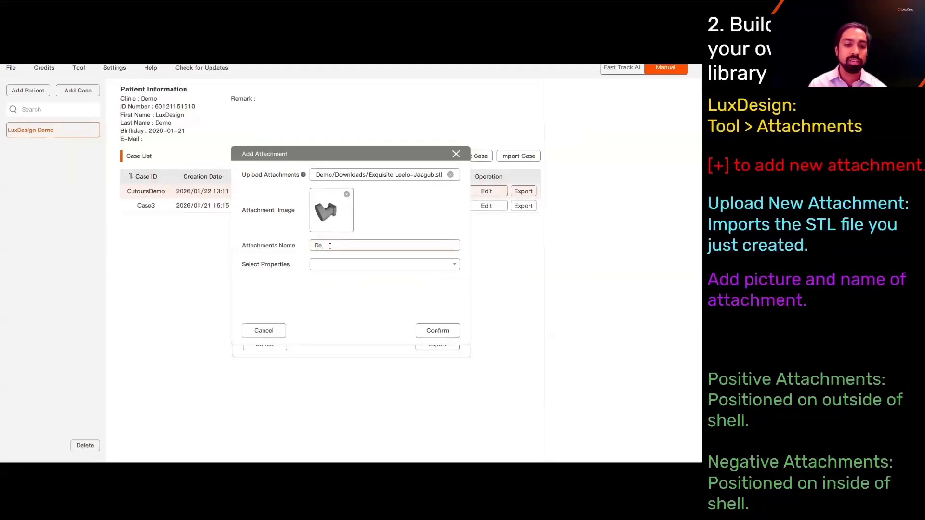
Step: Name the attachment DemoHook, set its property to Positive and confirm the new library entry
left_click(342, 264)
left_click(338, 292)
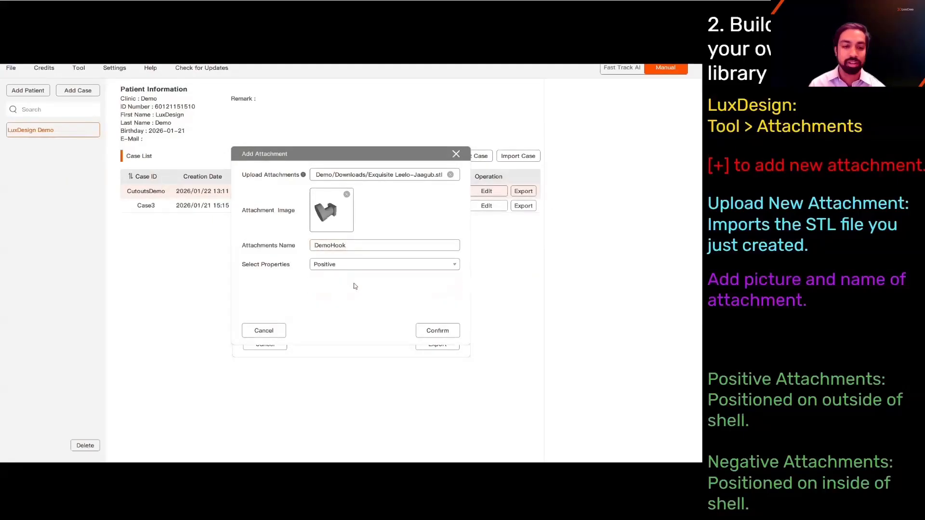
left_click(448, 333)
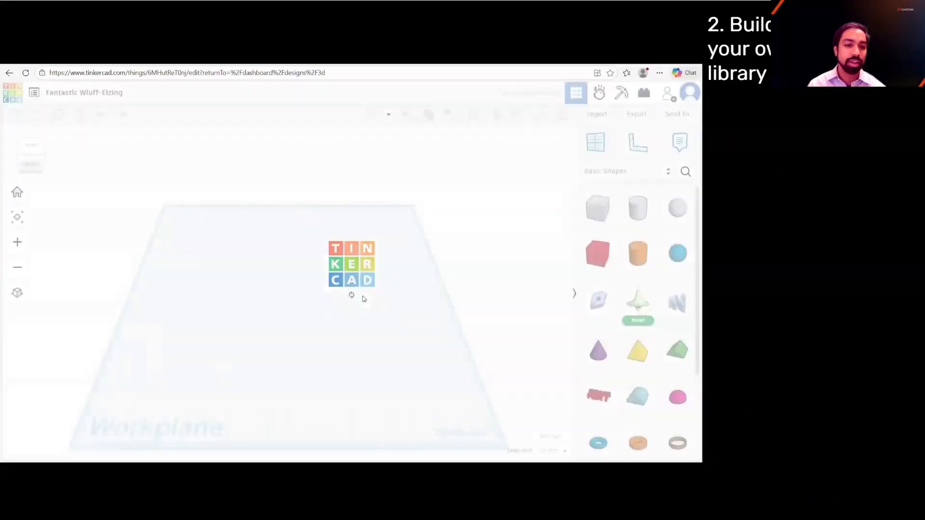
Step: In a new Tinkercad design, set the snap grid to 0.25 mm and make a 5 by 5 mm workplane the default
left_click(549, 450)
left_click(549, 372)
left_click(549, 436)
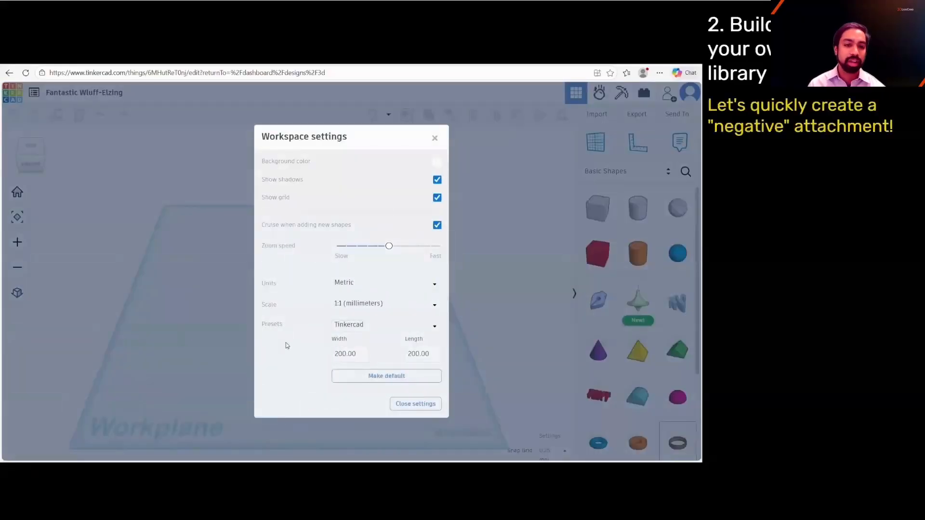
left_click_drag(366, 355, 330, 348)
double_click(348, 354)
type("5")
key("Tab")
type("5")
left_click(392, 376)
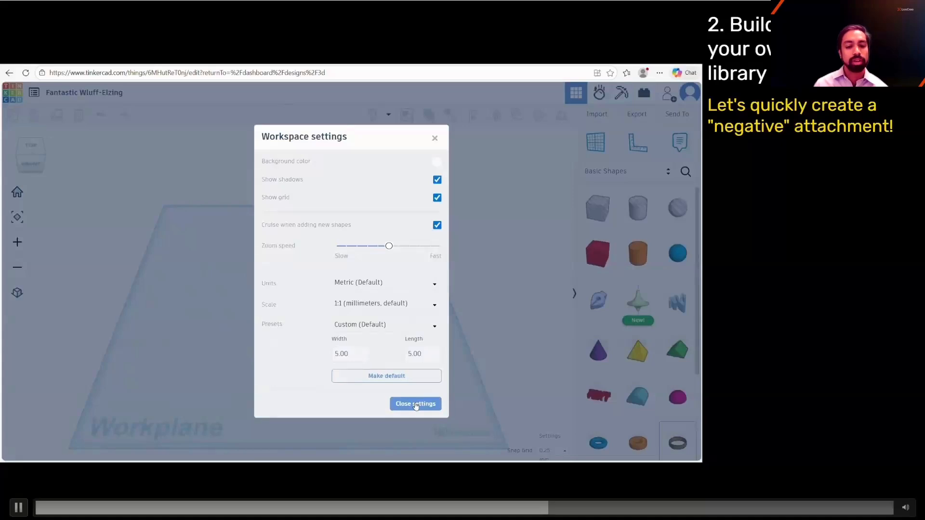
Step: Close the workspace settings with Metric units kept and place a solid cylinder on the workplane
left_click(394, 285)
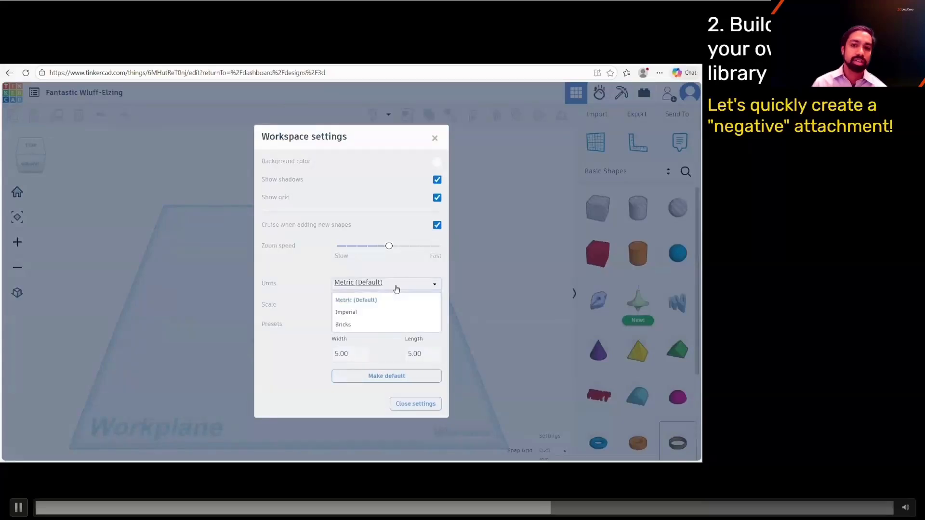
left_click(428, 406)
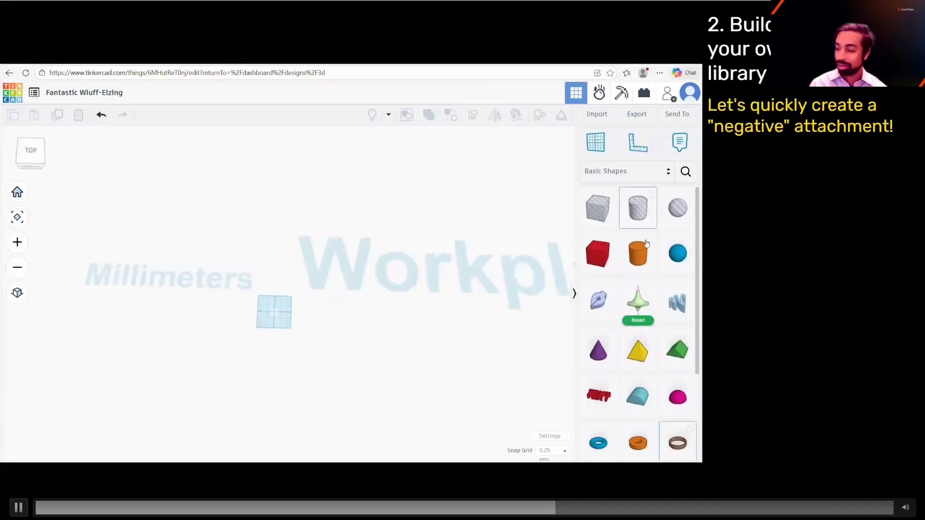
left_click_drag(638, 253, 386, 316)
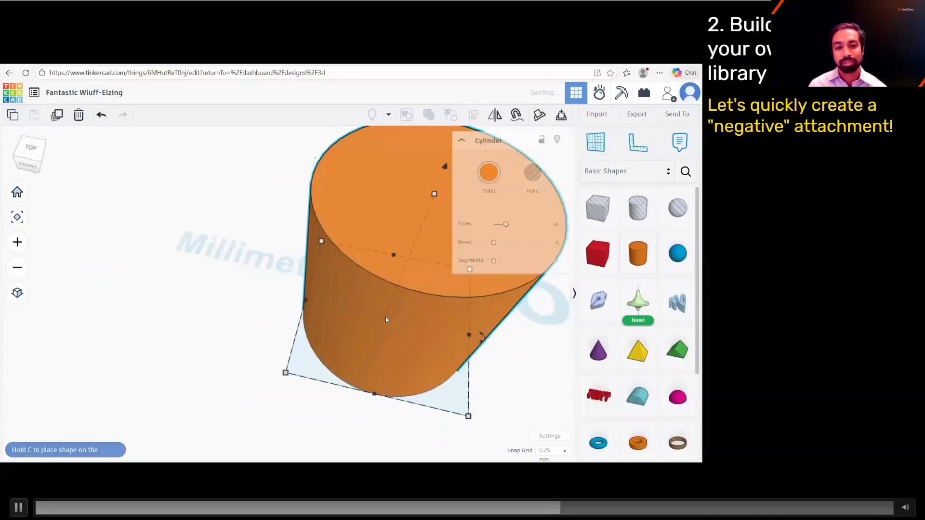
right_click_drag(426, 225, 435, 169)
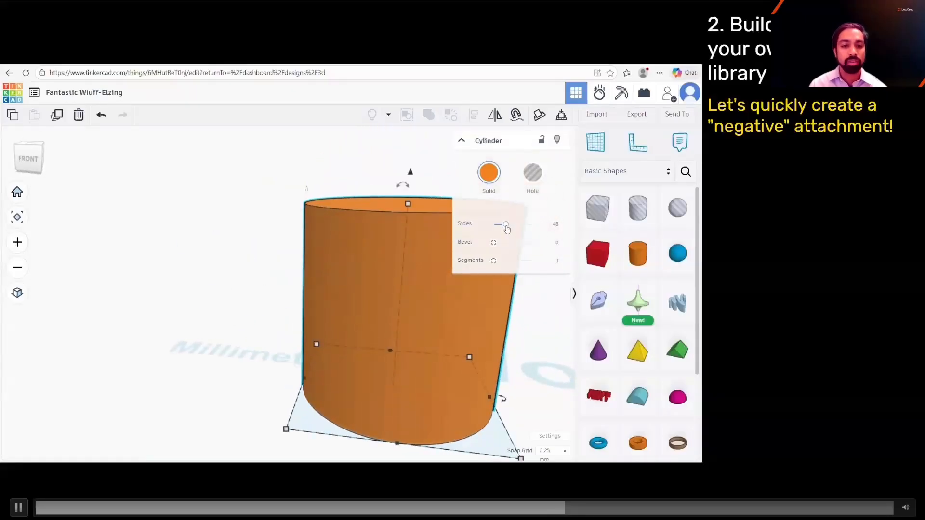
Step: Reduce the cylinder's height and set both its width and length to 1 mm
scroll(376, 322, "down", 3)
left_click(423, 246)
left_click(467, 308)
type("1.")
key("Return")
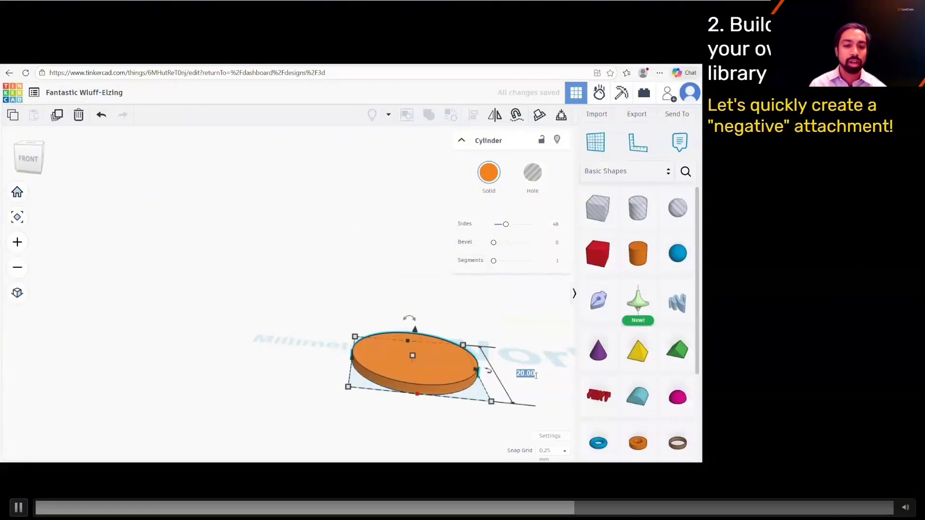
right_click_drag(507, 370, 372, 410)
middle_click_drag(373, 409, 231, 450)
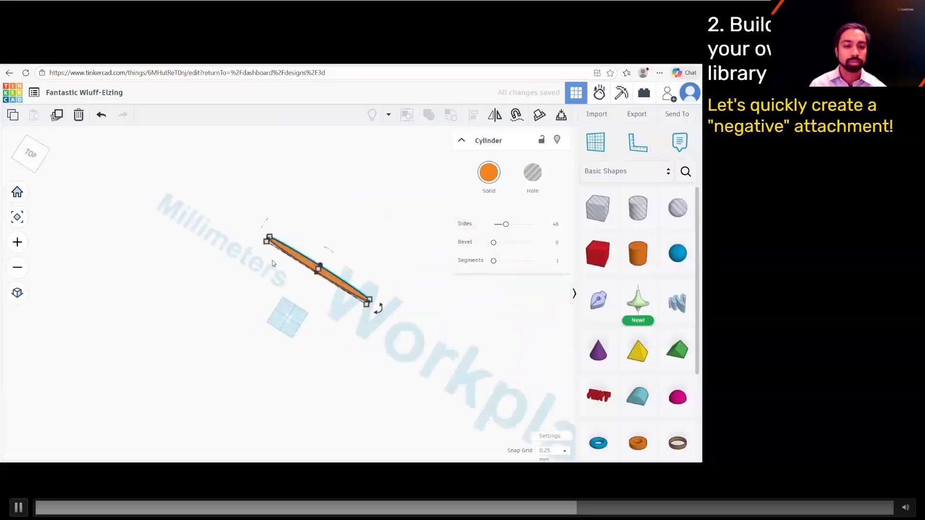
left_click(267, 241)
left_click(292, 317)
type("1")
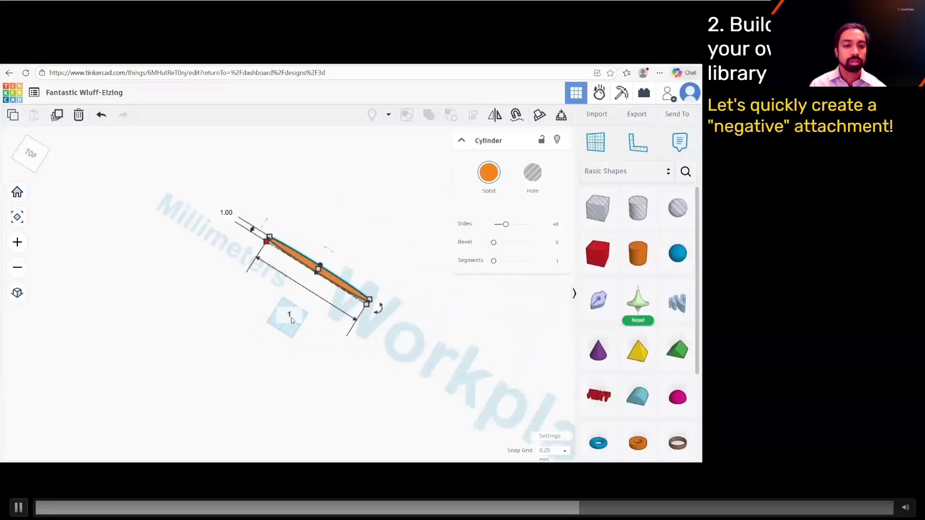
key("Return")
Step: Move the resized cylinder onto the workplane and export the design as an STL file
left_click_drag(367, 303, 288, 320)
right_click_drag(301, 324, 293, 458)
scroll(391, 381, "up", 3)
scroll(391, 381, "down", 4)
right_click_drag(391, 381, 422, 448)
left_click(638, 115)
left_click(399, 304)
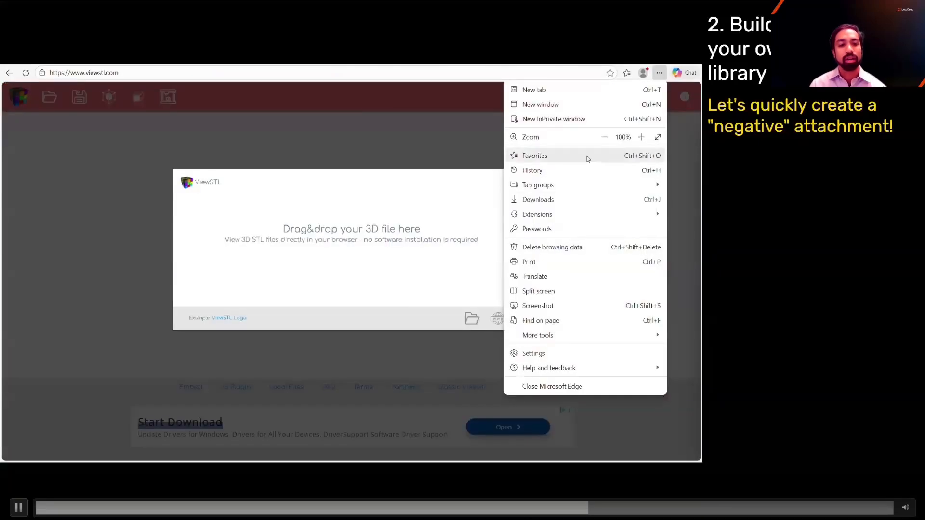
Step: Load the exported cylinder STL into ViewSTL and show it enlarged in an angled view
left_click(626, 72)
left_click_drag(535, 113, 345, 245)
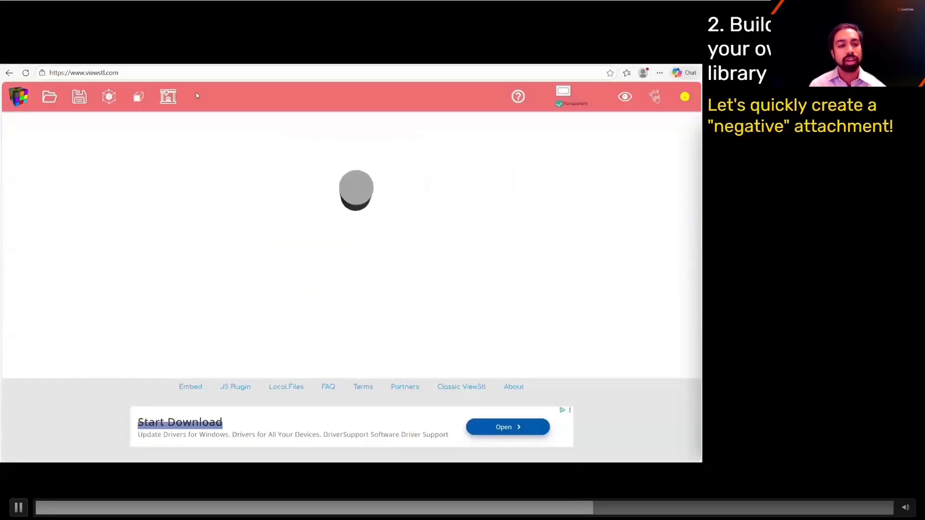
left_click(138, 96)
left_click(139, 272)
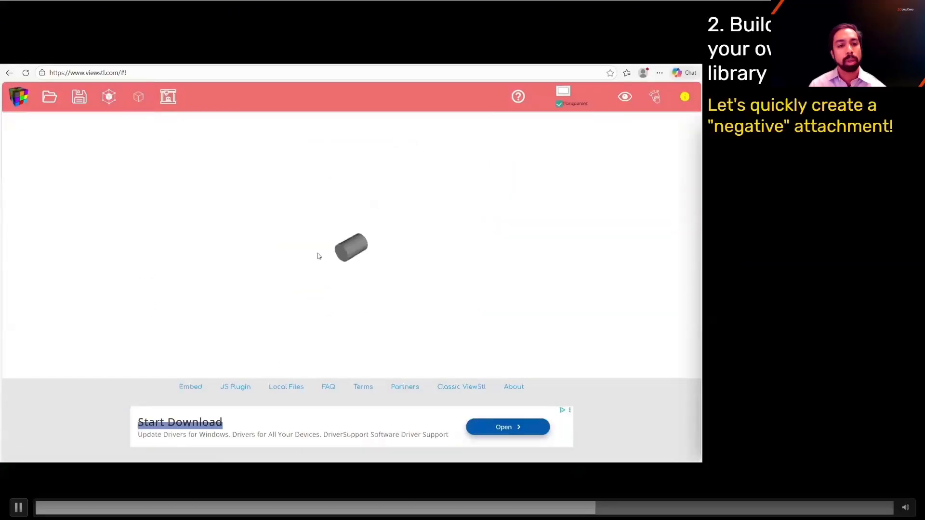
scroll(357, 237, "up", 3)
Step: Capture a screenshot of the area around the cylinder and open it in Snipping Tool
key("super+shift+s")
left_click_drag(276, 167, 433, 316)
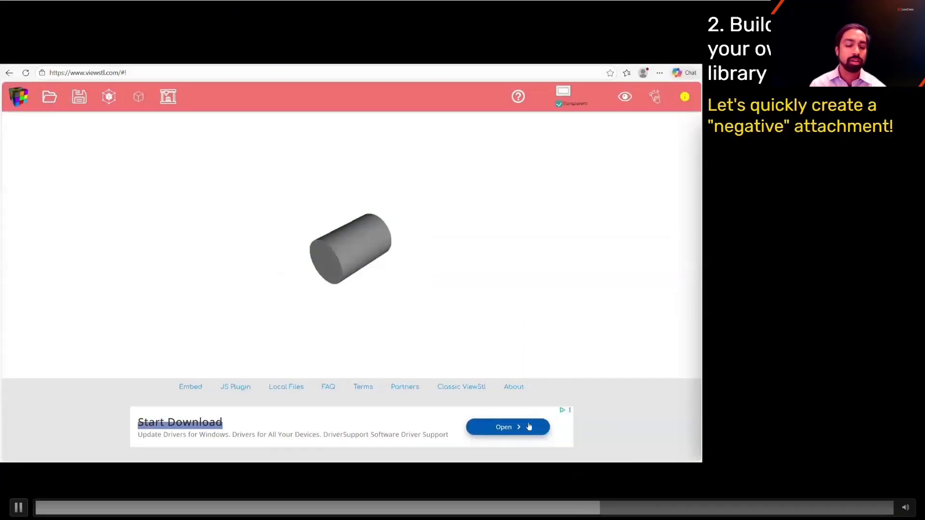
left_click(554, 428)
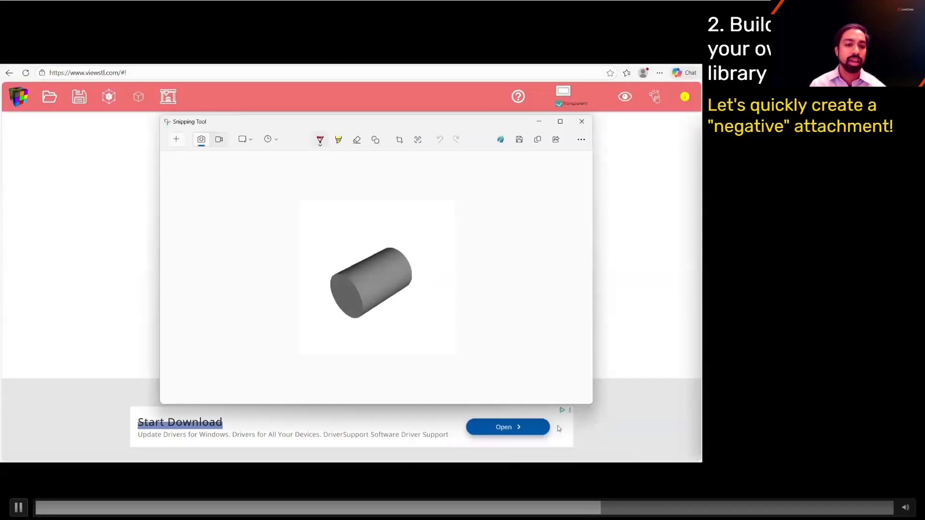
Step: Save the cylinder screenshot as a PNG named demonegative in the Documents folder
key("ctrl+s")
left_click(293, 155)
scroll(218, 229, "up", 5)
left_click(207, 277)
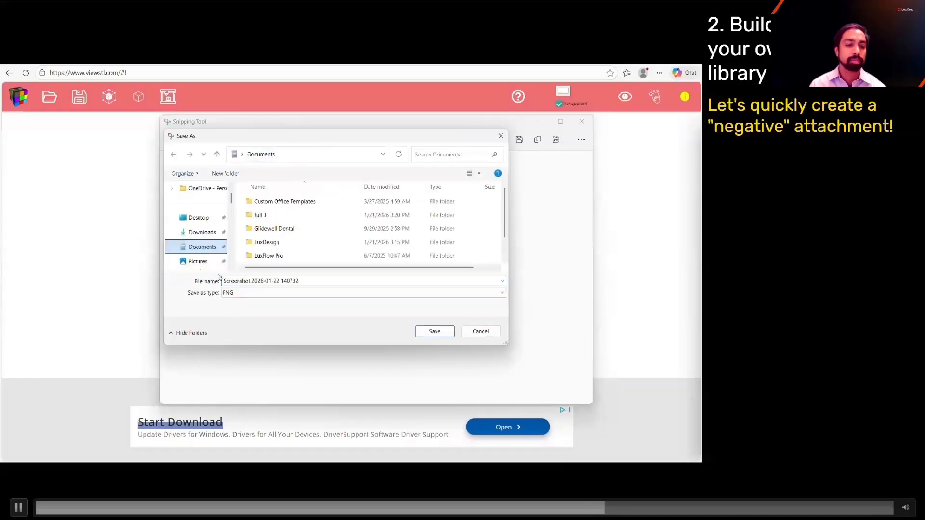
triple_click(344, 279)
type("demon")
key("BackSpace")
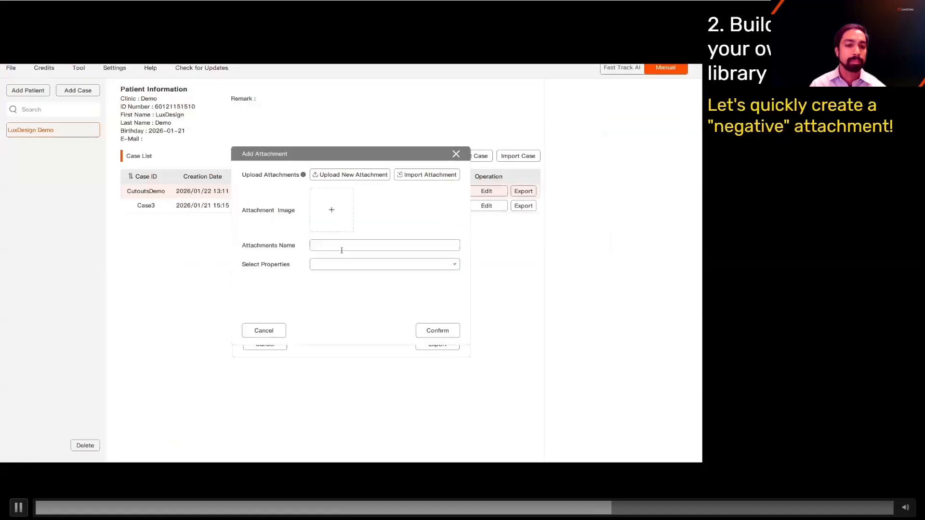
Step: In LuxDesign, name the new attachment negativecyl and upload the Fantastic Wluff-Elzing STL as its model
left_click(342, 250)
type("negativecyl")
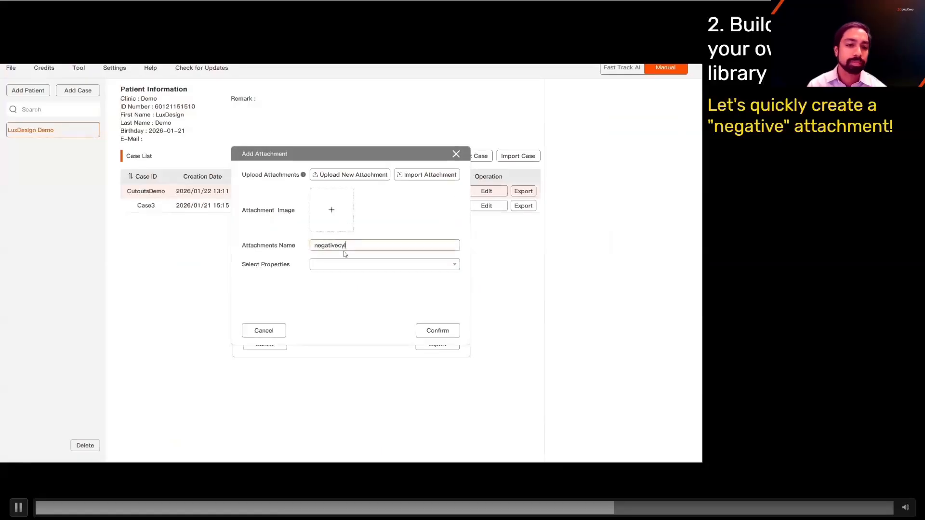
left_click(379, 179)
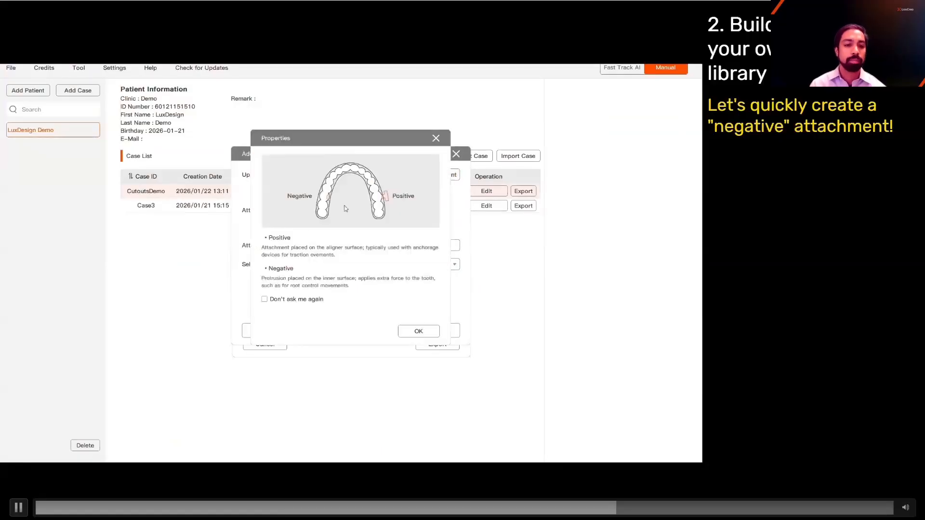
left_click(418, 332)
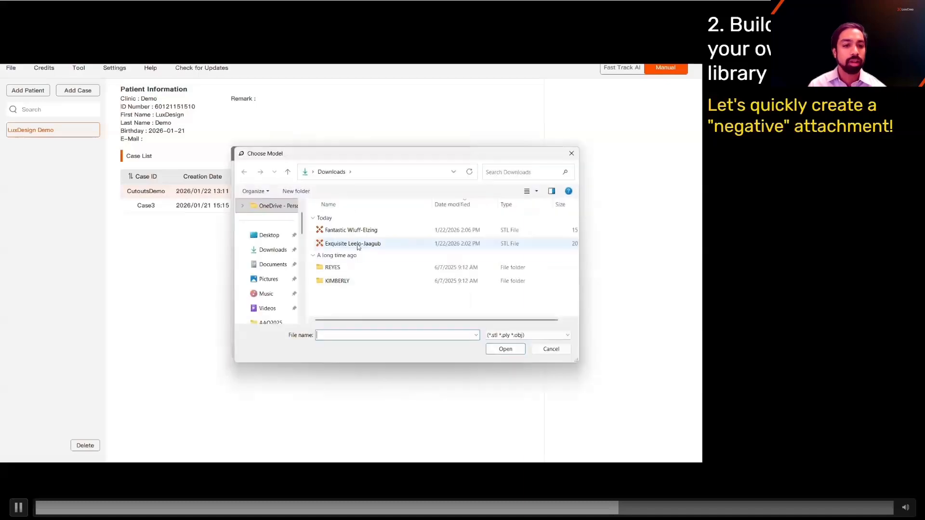
double_click(351, 229)
Step: Use demonegative as the attachment image, set the property to Negative and confirm the new attachment
left_click(331, 208)
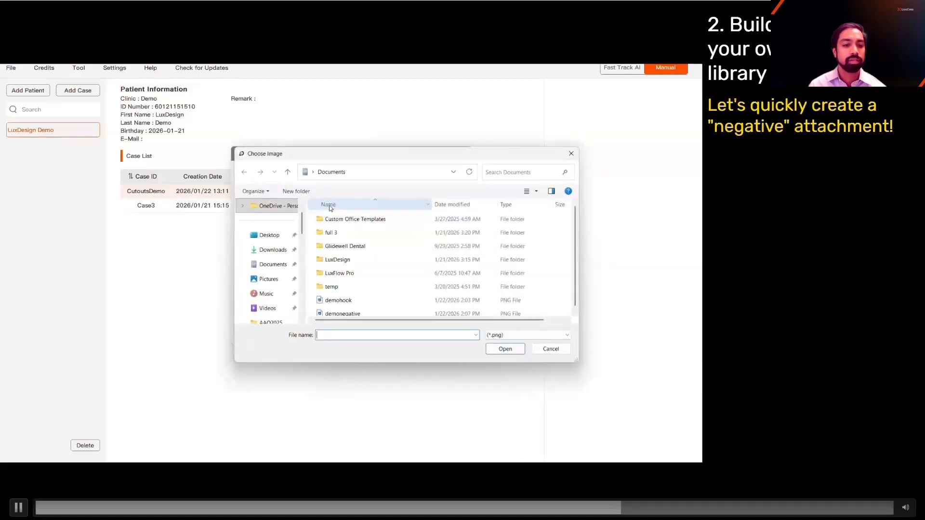
double_click(343, 313)
left_click(351, 264)
left_click(349, 284)
left_click(436, 330)
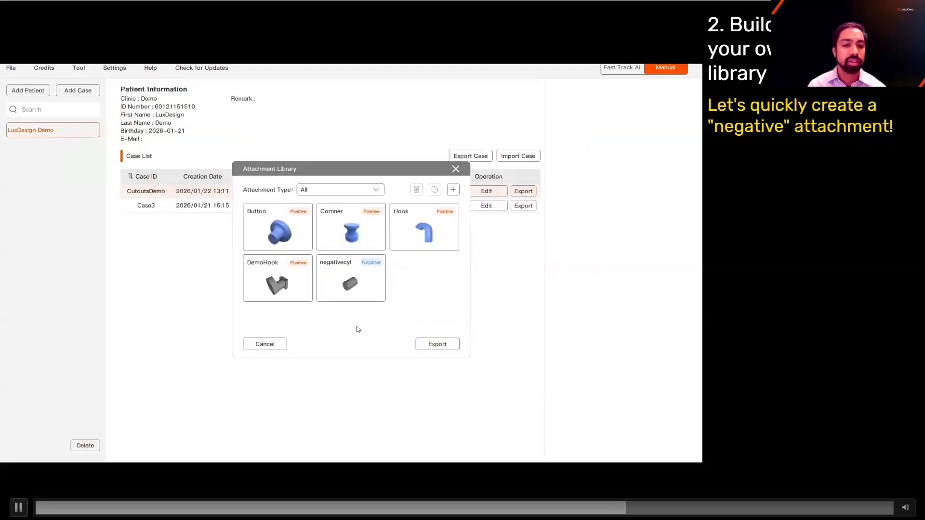
Step: Close the attachment library and open the CutoutsDemo case at its Edit & Preview stage
left_click(455, 169)
left_click(450, 191)
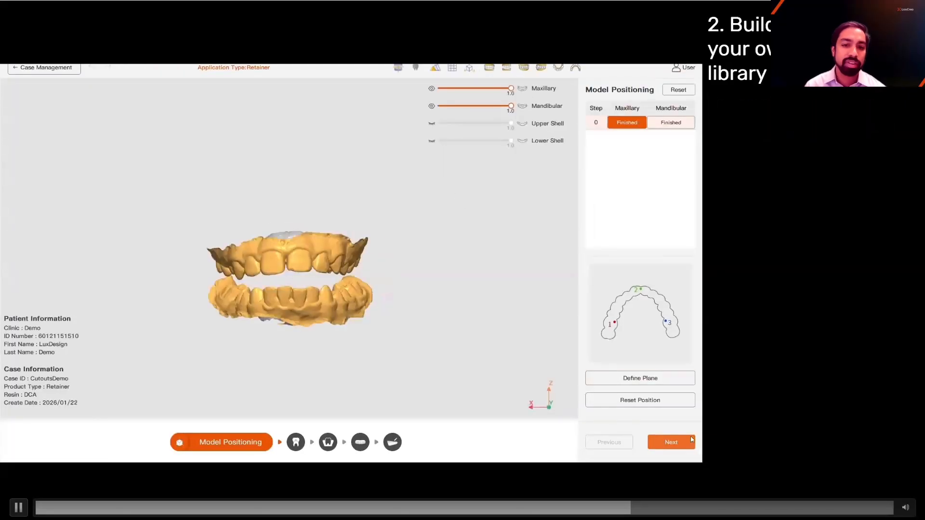
left_click(671, 442)
middle_click_drag(469, 284, 370, 299)
scroll(321, 256, "up", 5)
middle_click_drag(320, 256, 359, 231)
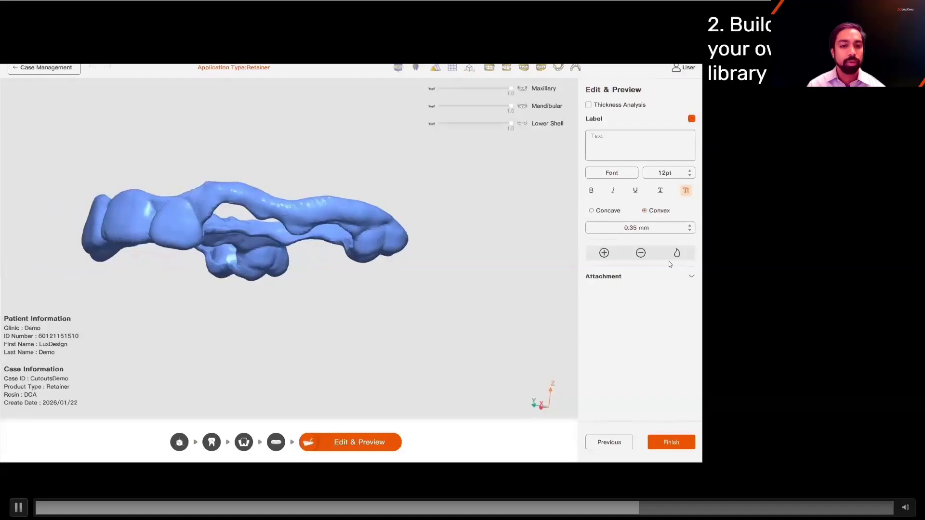
Step: Add the DemoHook attachment from the library and place it on a front tooth of the retainer shell
left_click(691, 277)
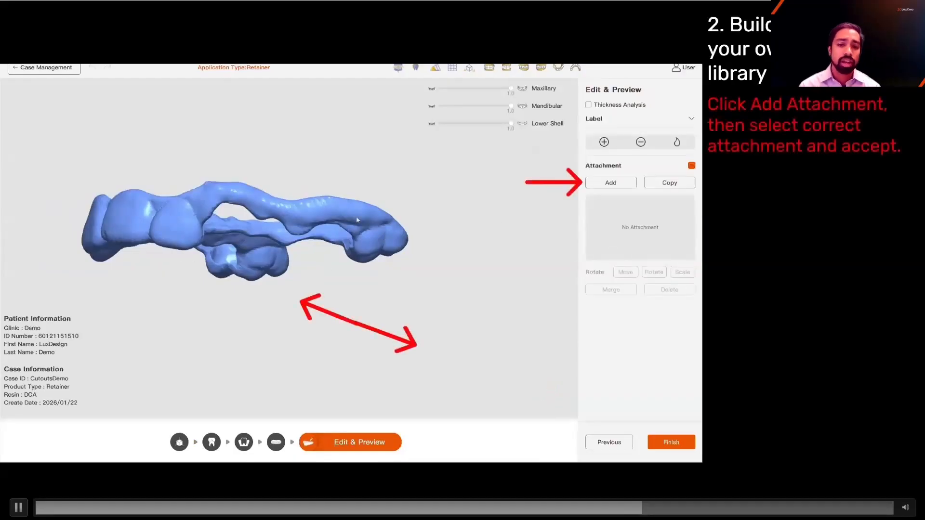
left_click(621, 186)
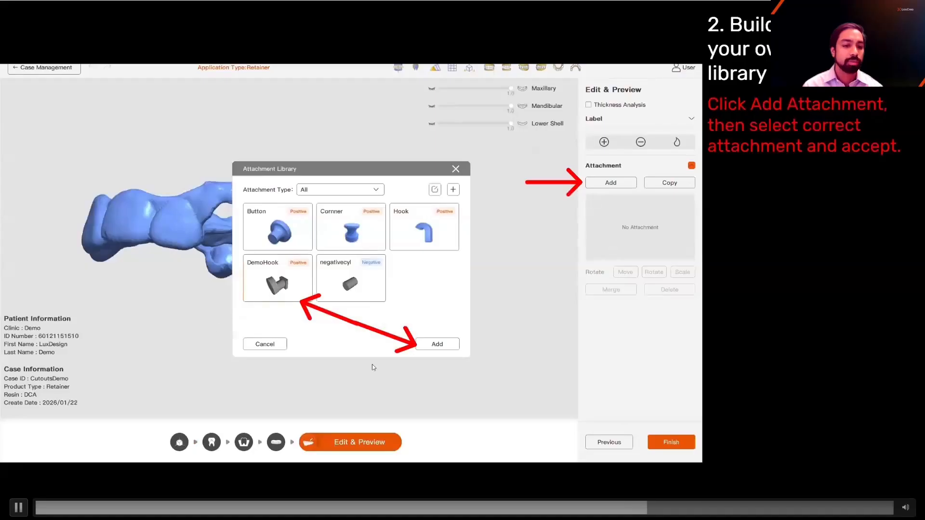
left_click(418, 346)
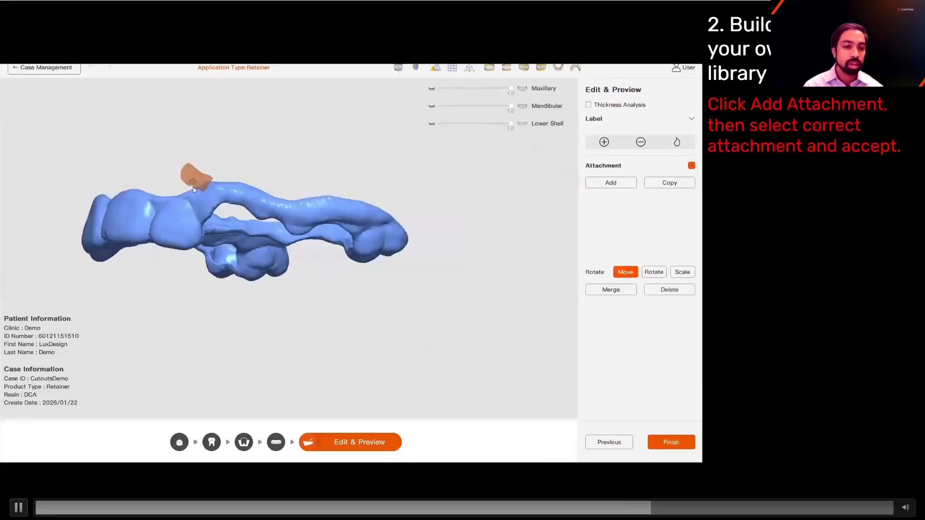
left_click(177, 230)
right_click_drag(205, 150, 155, 140)
middle_click_drag(154, 140, 183, 245)
mouse_move(184, 245)
right_mouse_down()
mouse_move(176, 267)
mouse_move(182, 261)
right_mouse_up()
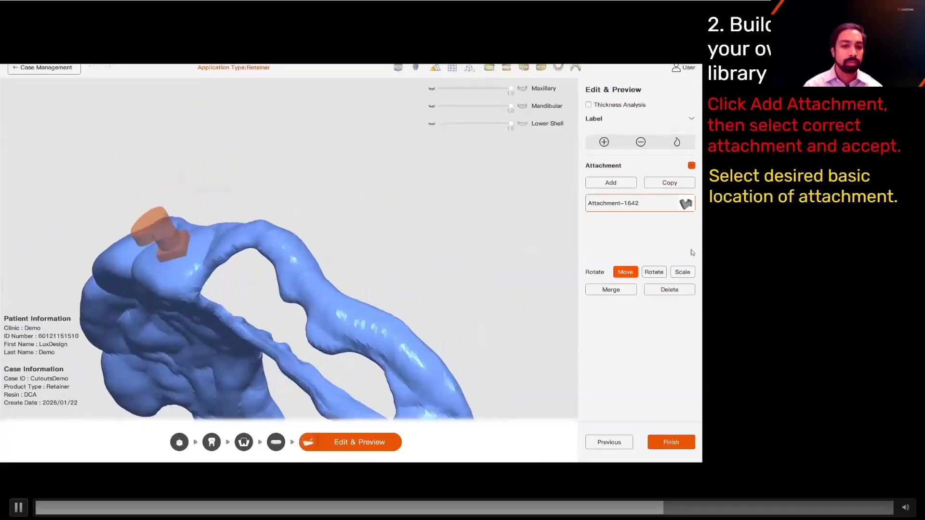
Step: Rotate the hook attachment so its base is better aligned with the tooth surface of the shell
left_click(654, 273)
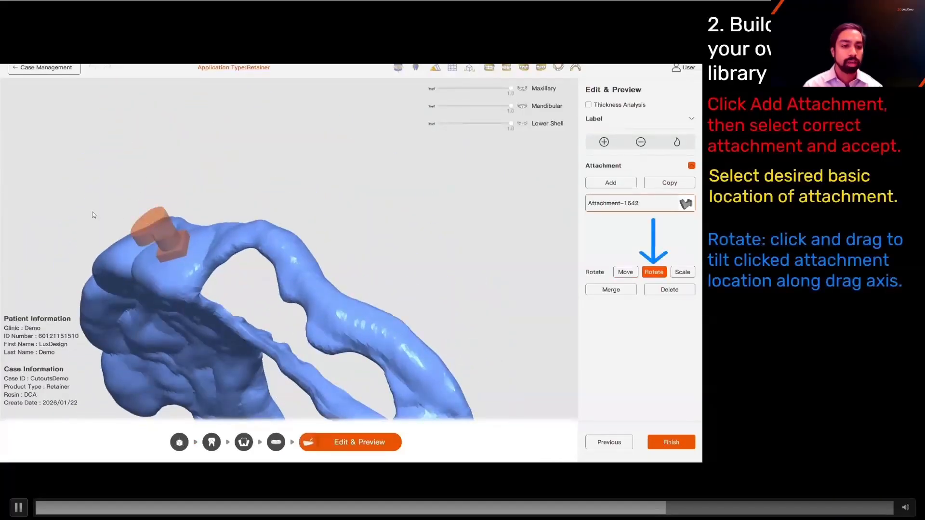
left_click_drag(149, 226, 152, 220)
right_click_drag(245, 270, 308, 260)
left_click_drag(227, 166, 231, 167)
right_click_drag(345, 263, 178, 263)
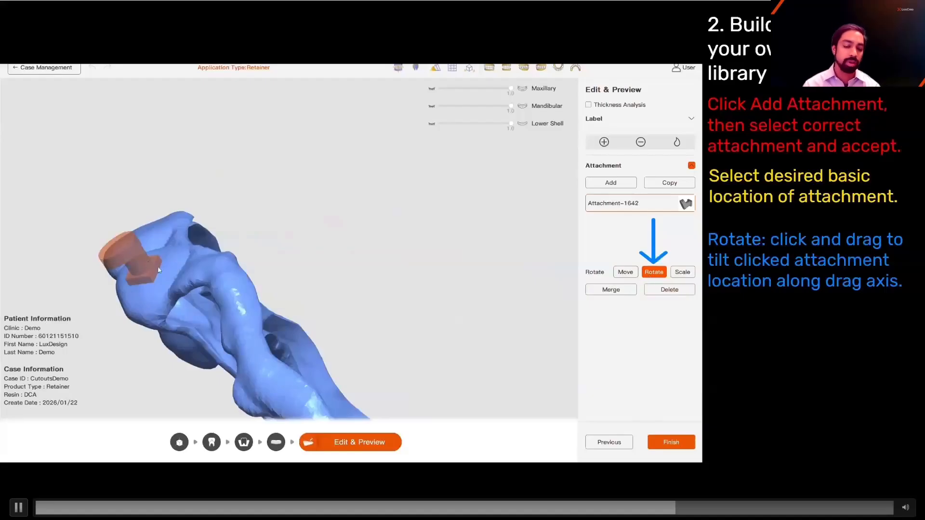
left_click_drag(156, 270, 99, 306)
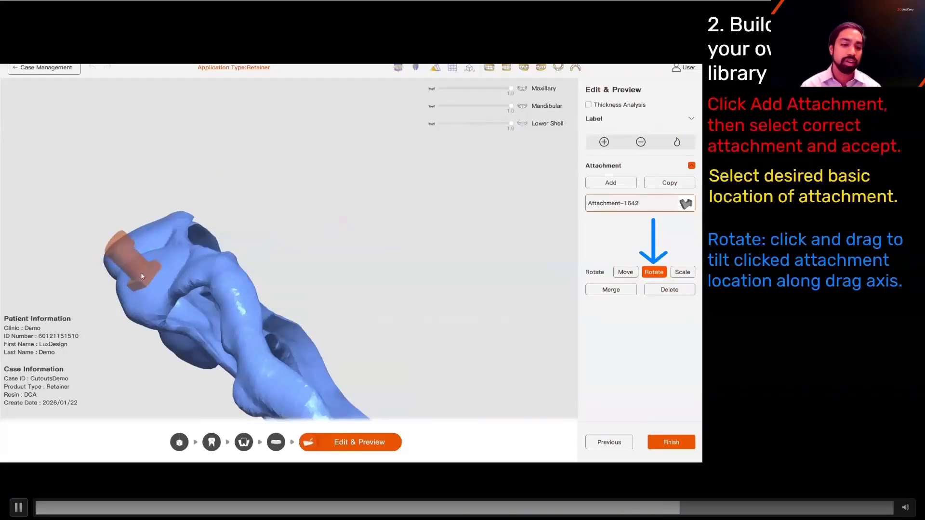
left_click_drag(142, 280, 109, 325)
right_click_drag(109, 324, 337, 339)
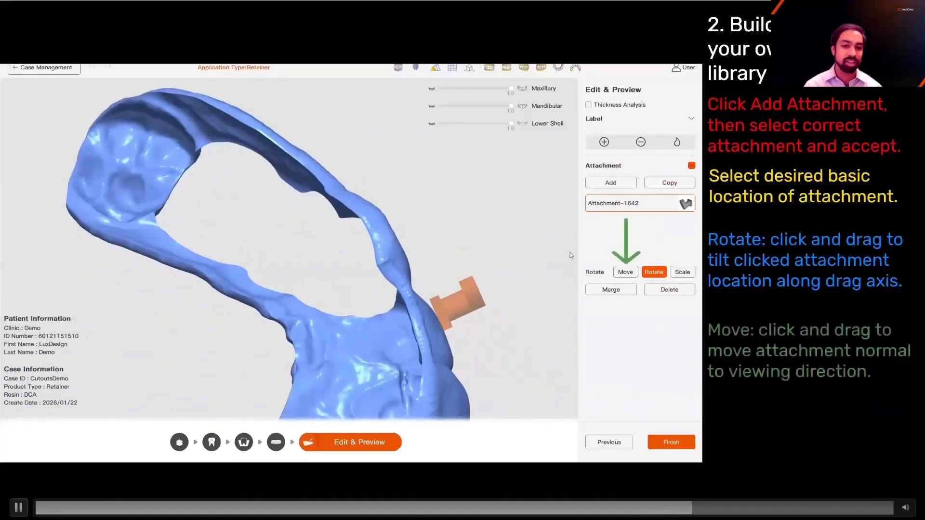
Step: Move the hook attachment so its base sinks into the shell wall and fine-tune its rotation
left_click(625, 272)
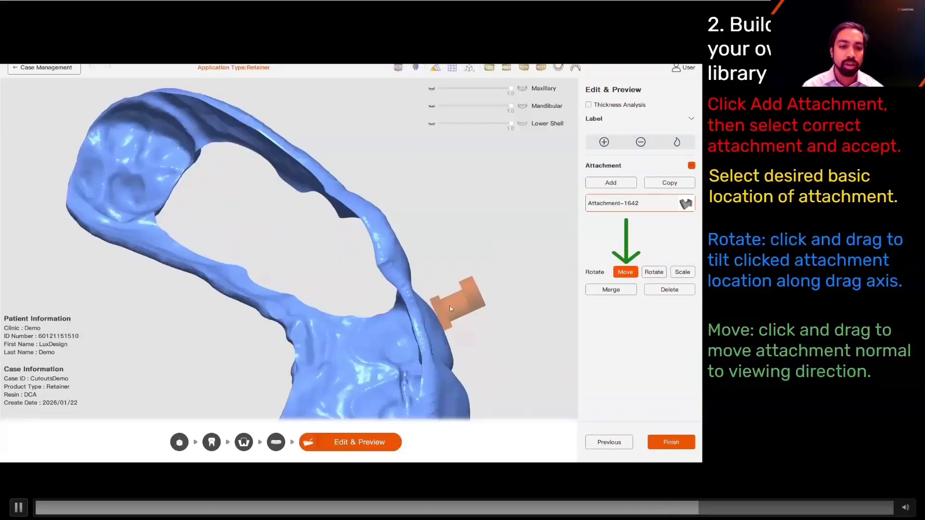
left_click_drag(453, 308, 448, 321)
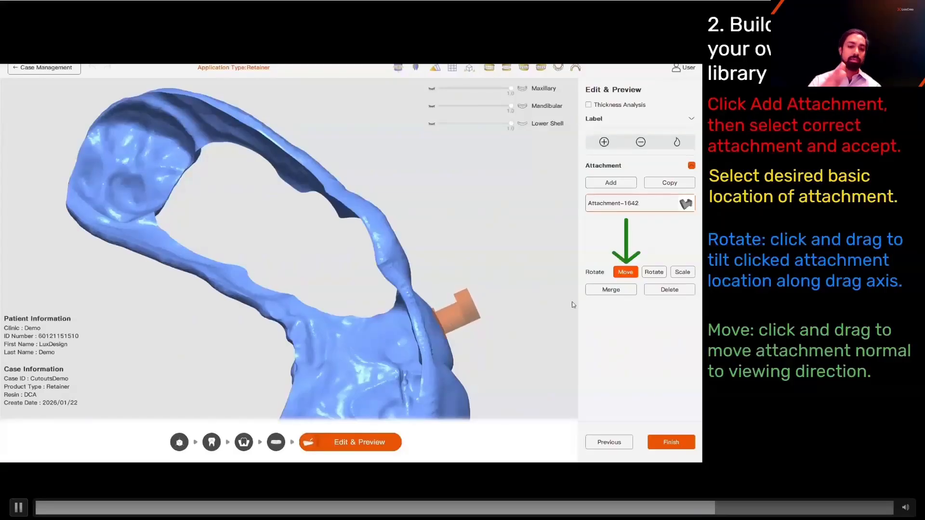
left_click(653, 272)
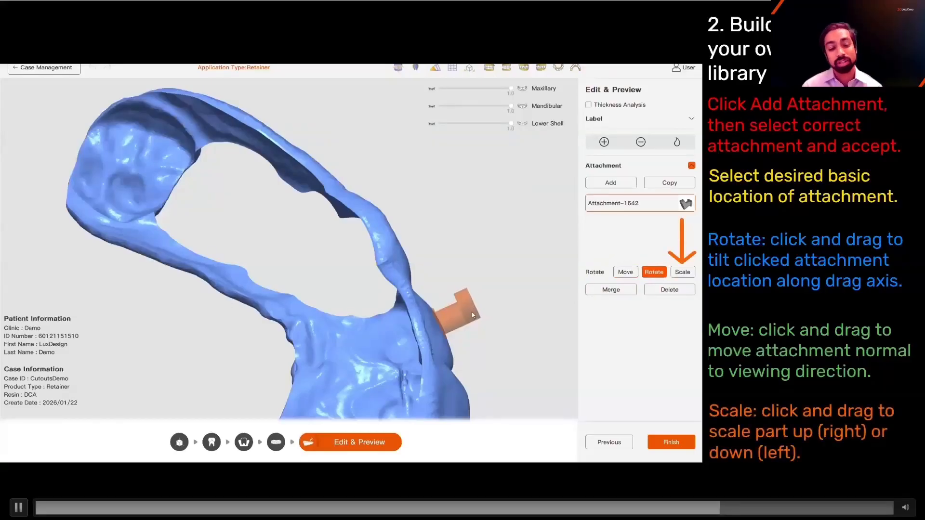
left_click_drag(471, 313, 453, 314)
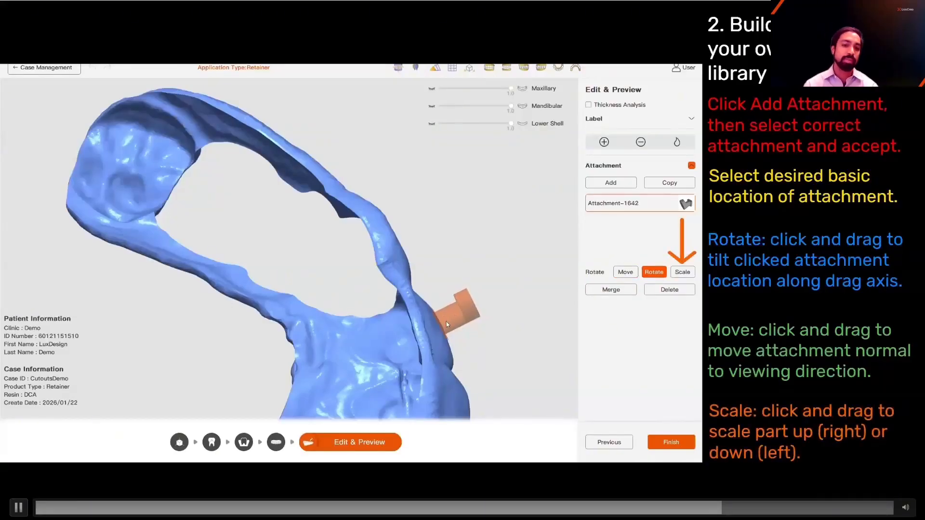
right_click_drag(446, 321, 479, 241)
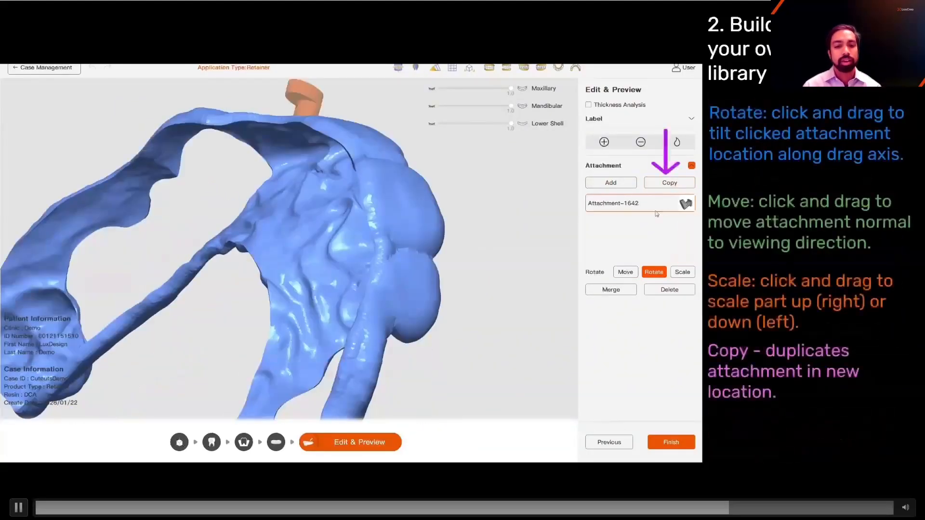
Step: Copy the hook attachment onto a tooth on the other side of the retainer's front section and rotate the copy towards the shell surface
left_click(669, 183)
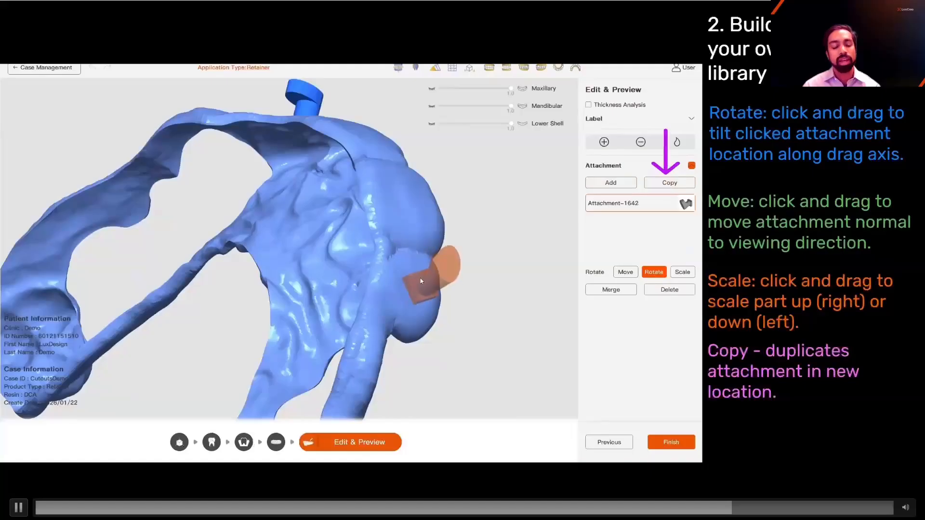
left_click(421, 281)
middle_click_drag(481, 319, 522, 328)
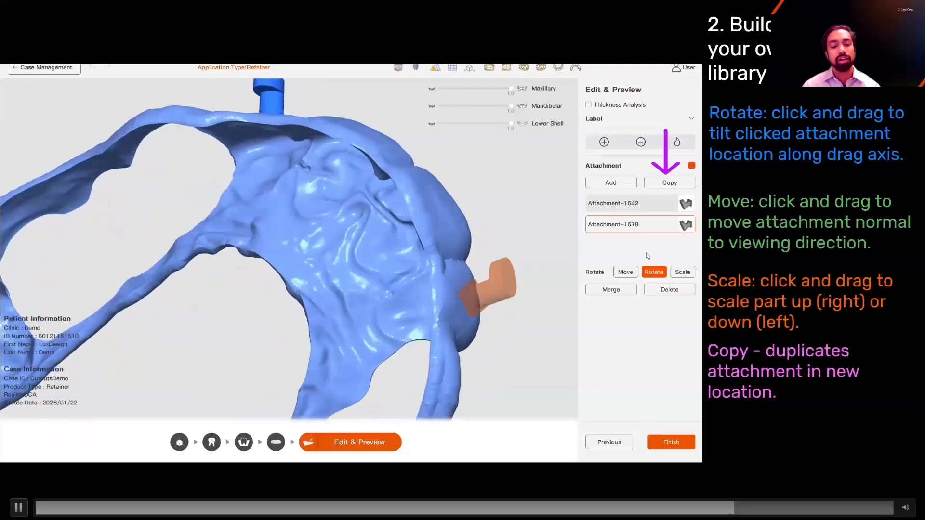
left_click_drag(465, 301, 483, 351)
left_click_drag(470, 297, 481, 330)
left_click_drag(495, 332, 488, 338)
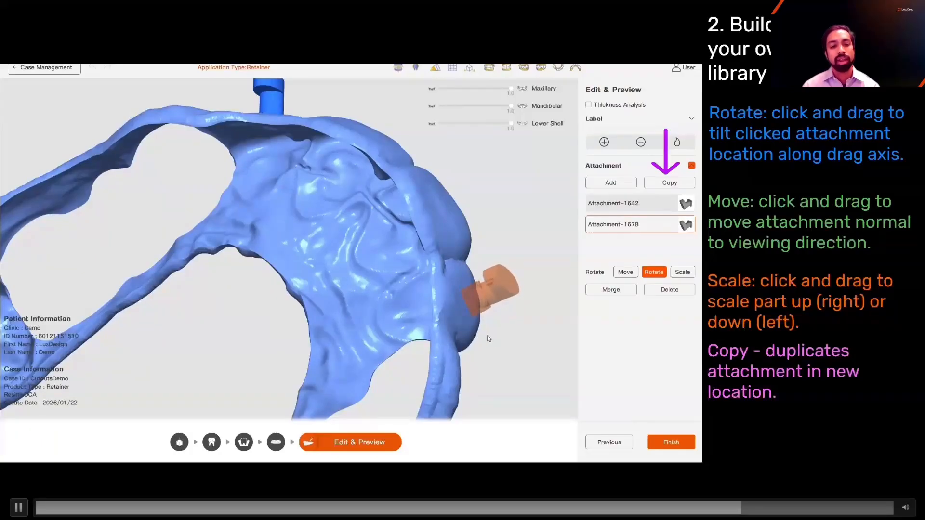
Step: Move the copied hook so its base sinks into the shell wall and fine-tune its rotation
left_click(626, 275)
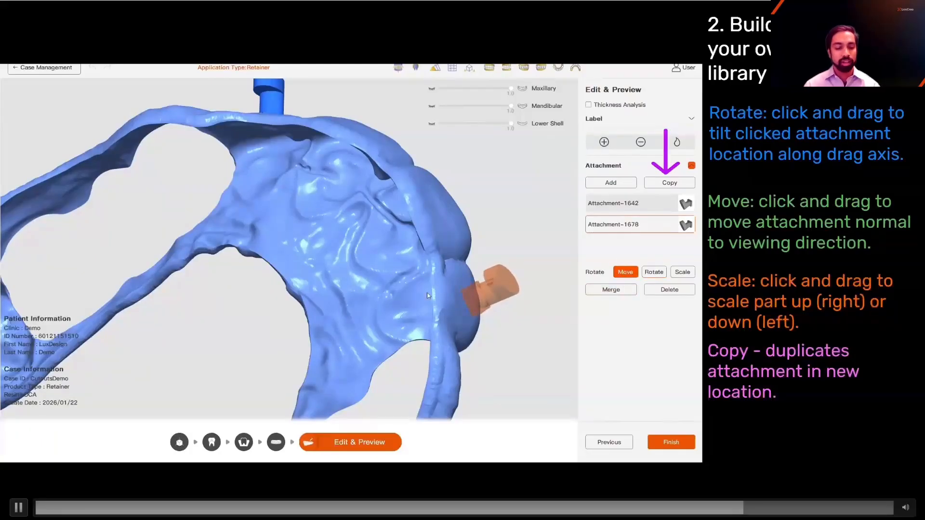
middle_click_drag(442, 291, 464, 301)
left_click_drag(503, 311, 493, 304)
middle_click_drag(493, 307, 448, 297)
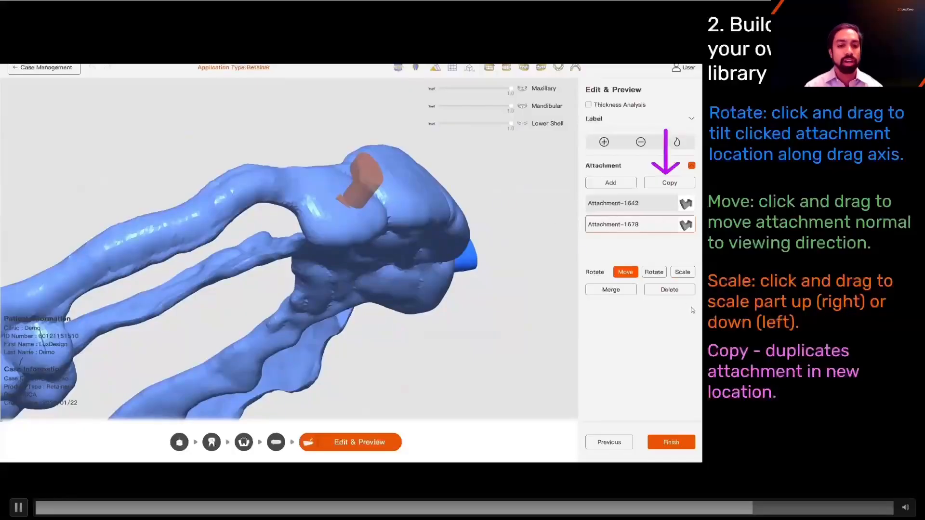
left_click(653, 272)
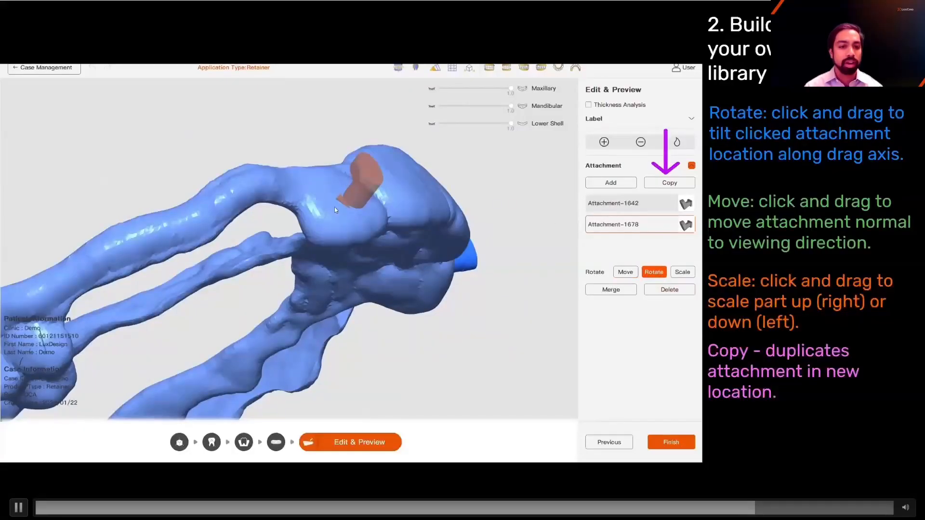
left_click_drag(338, 202, 350, 217)
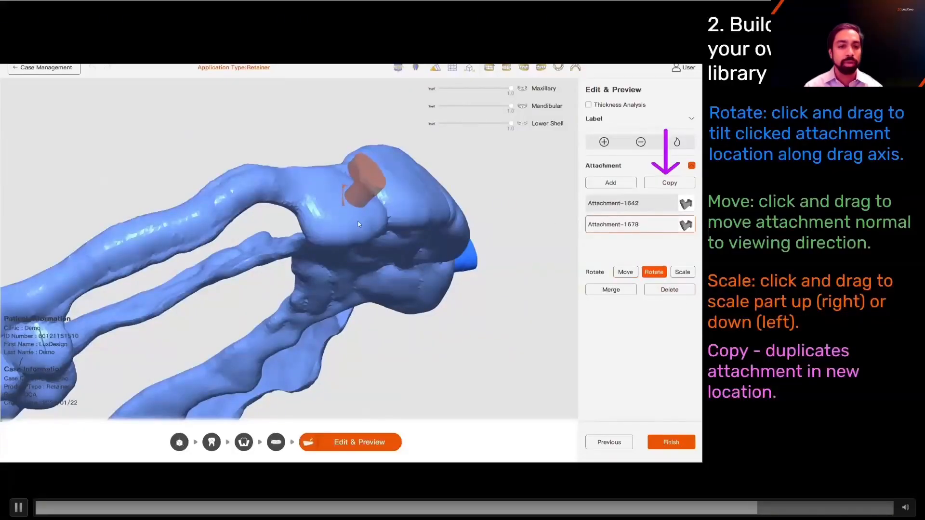
middle_click_drag(355, 223, 405, 302)
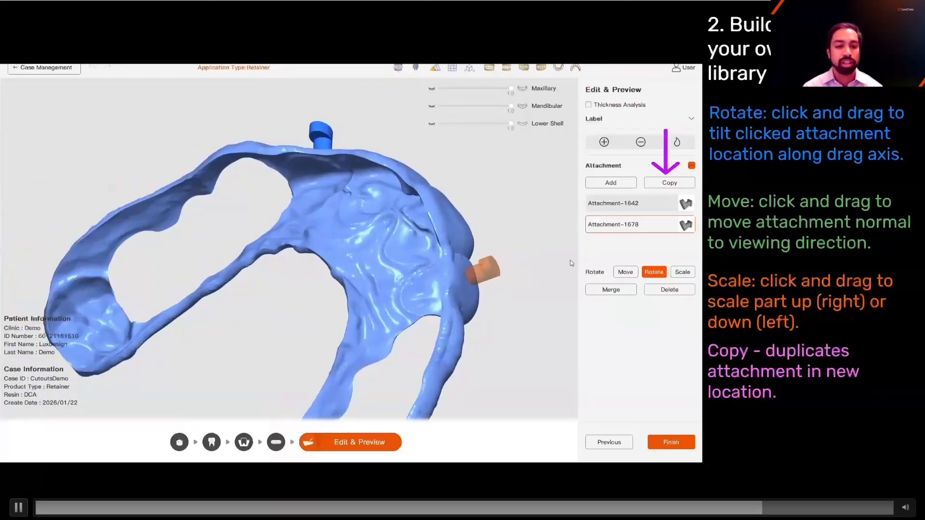
Step: Add the negativecyl attachment from the library and place it on the inside of a front tooth cavity in the shell
left_click(625, 184)
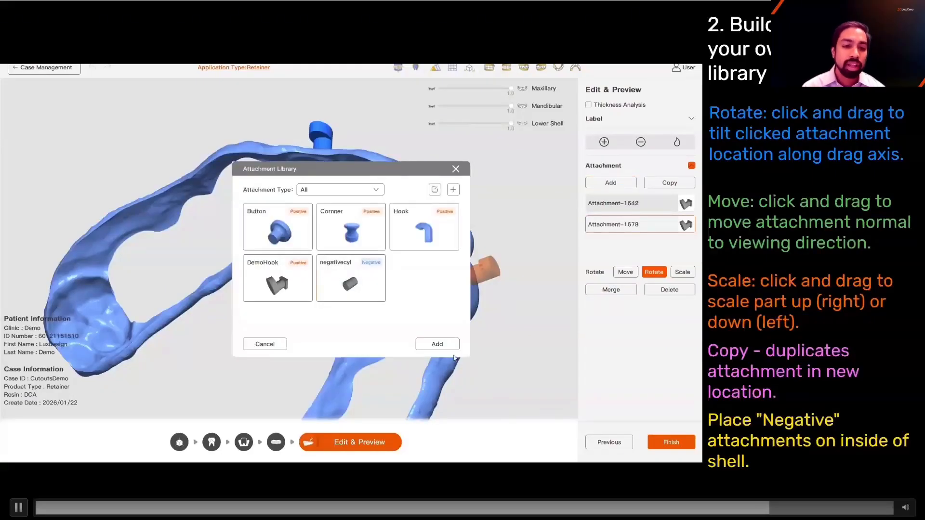
left_click(436, 343)
mouse_move(411, 281)
middle_mouse_down()
mouse_move(483, 241)
mouse_move(417, 283)
middle_mouse_up()
scroll(402, 244, "up", 4)
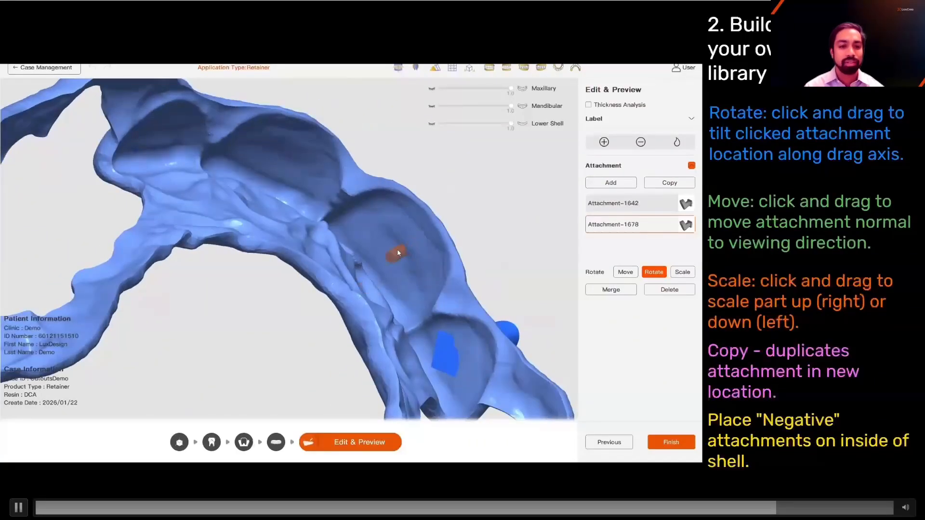
left_click(397, 257)
middle_click_drag(424, 270, 411, 331)
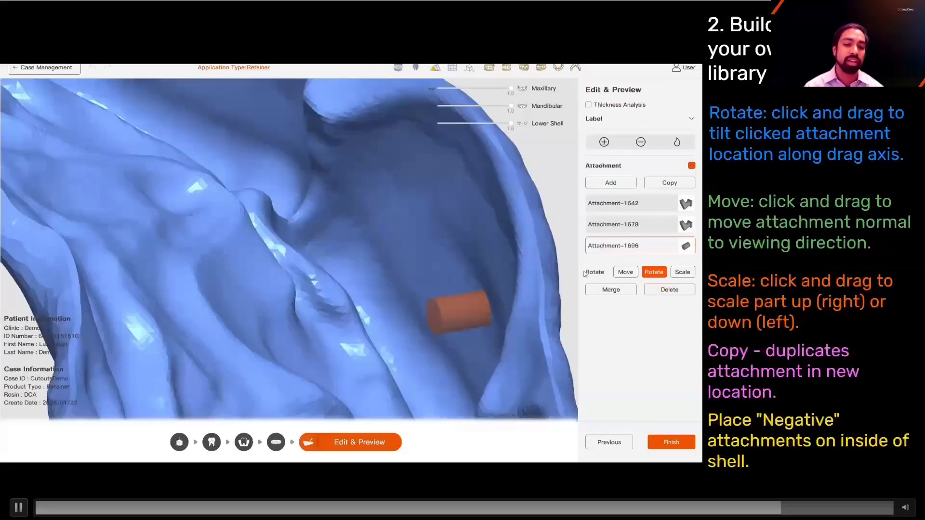
Step: Move the negative cylinder to adjust its position against the inner wall of the tooth cavity
left_click(624, 273)
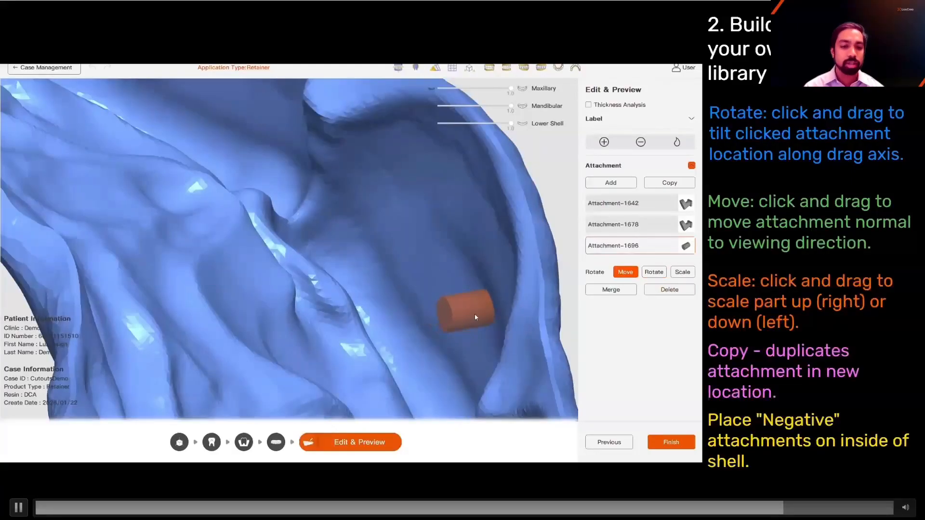
middle_click_drag(471, 318, 503, 329)
scroll(472, 333, "down", 3)
mouse_move(494, 313)
left_mouse_down()
mouse_move(531, 308)
mouse_move(487, 314)
left_mouse_up()
middle_click_drag(487, 312, 509, 296)
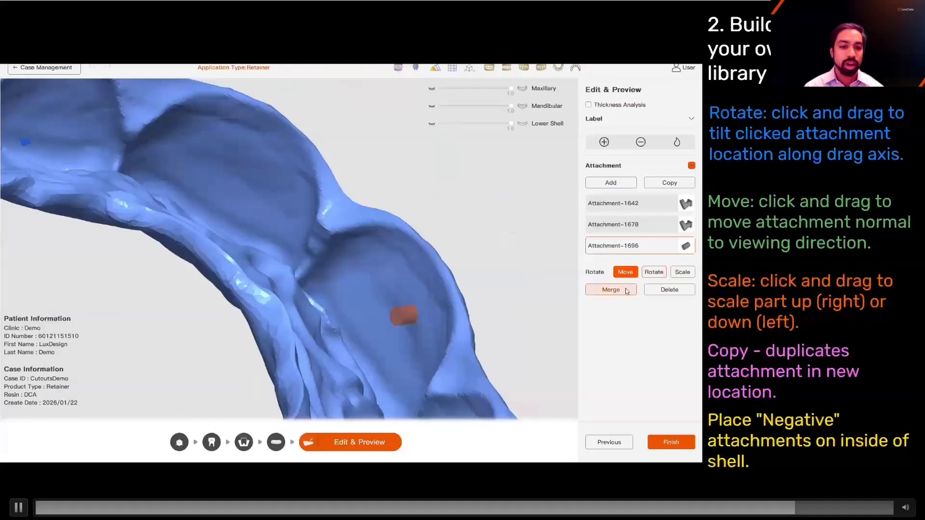
Step: Merge the two hooks and the negative cylinder into the retainer shell and check the merged shell
scroll(491, 322, "down", 3)
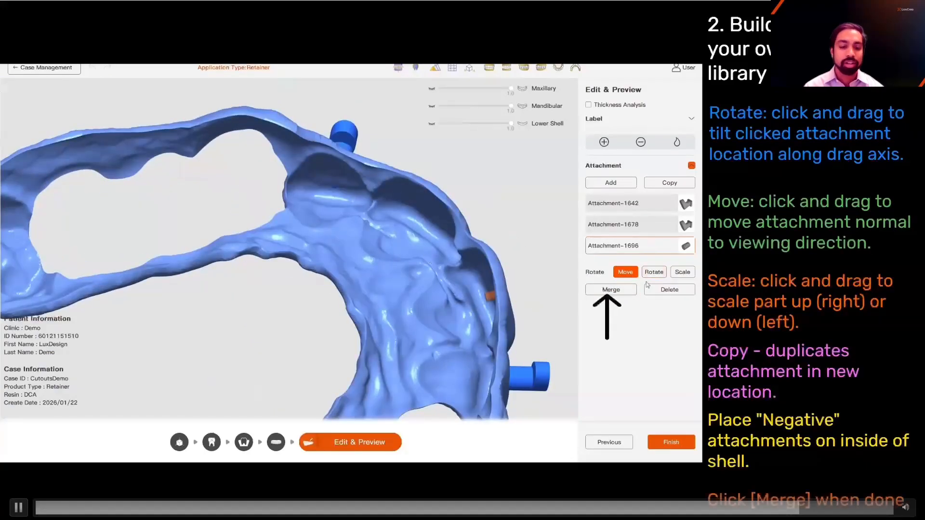
left_click(626, 291)
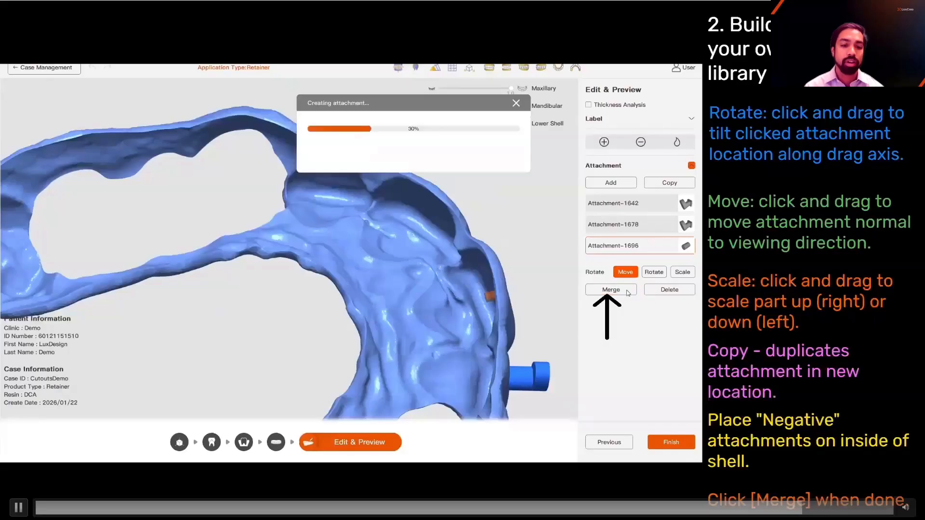
right_click_drag(427, 371, 340, 219)
scroll(446, 337, "up", 5)
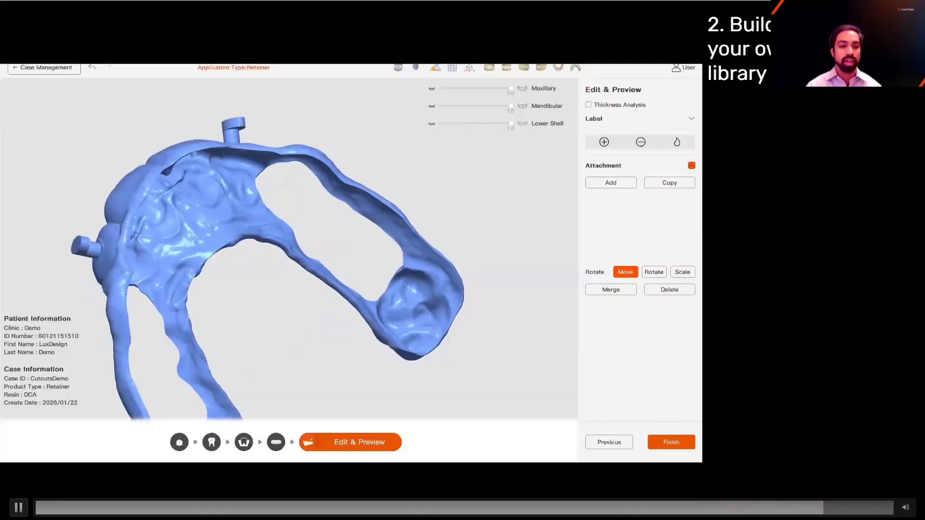
Step: Finish the retainer design and return to case management
left_click(667, 442)
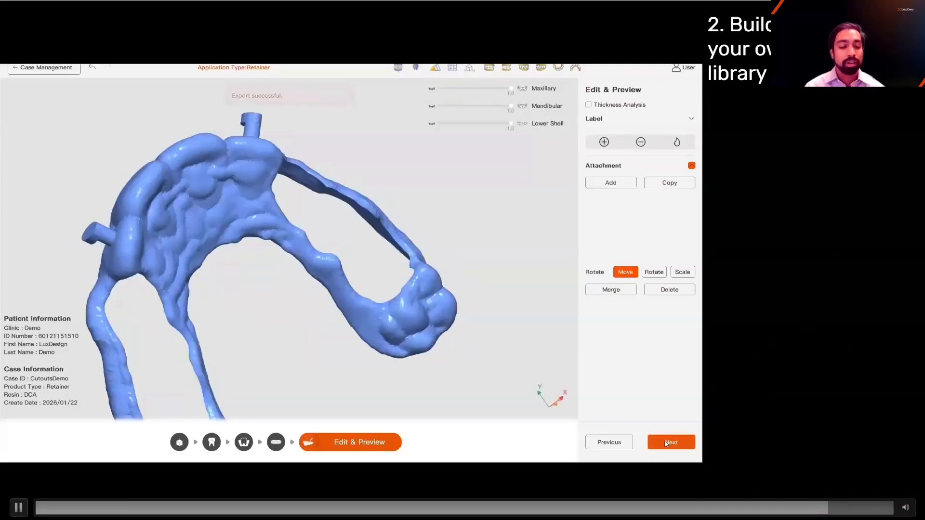
right_click_drag(289, 178, 441, 197)
scroll(440, 198, "down", 4)
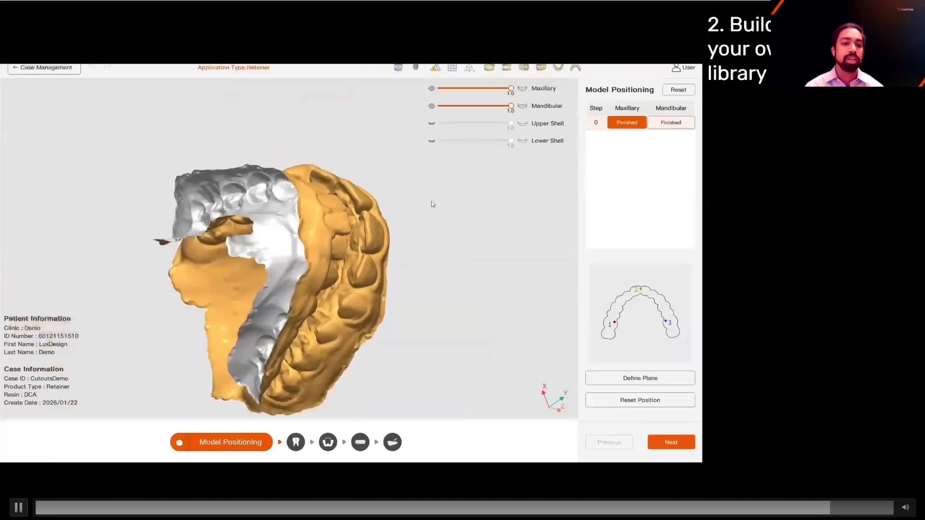
left_click(44, 67)
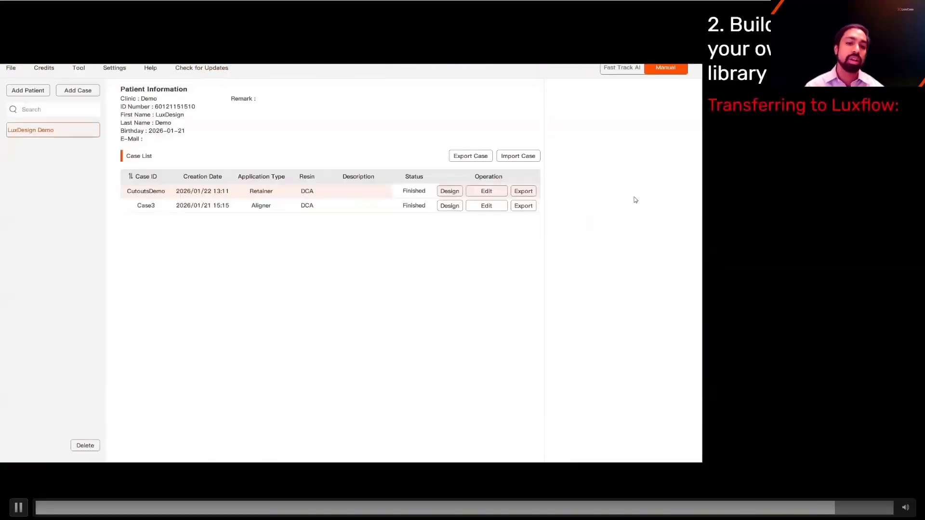
Step: Transfer only the maxillary shell of CutoutsDemo to LuxFlow, importing it as Aligner/Retainer with 45 support and One-Click disabled
left_click(521, 193)
left_click(449, 195)
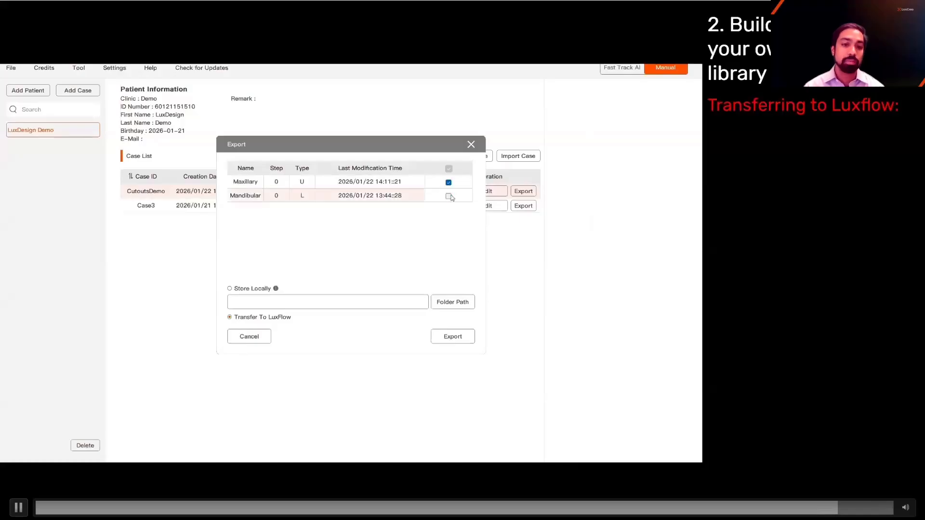
left_click(470, 336)
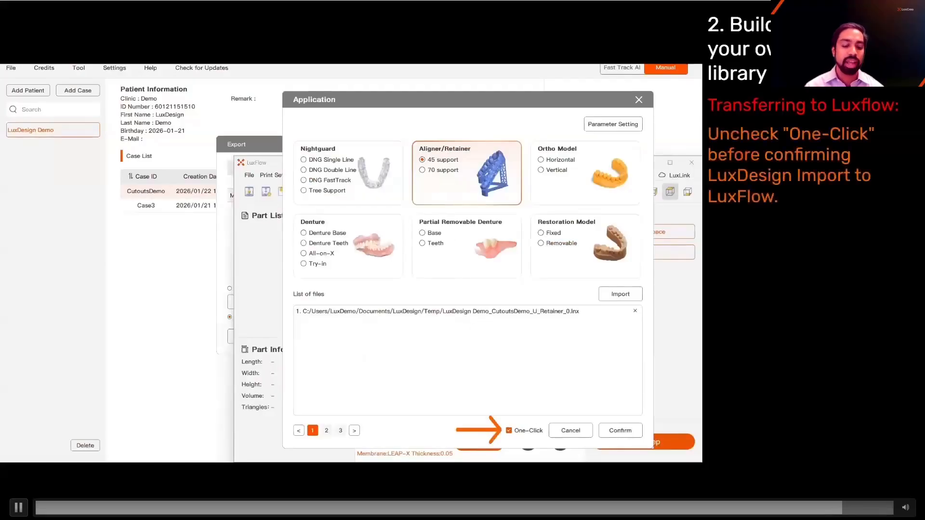
left_click(525, 433)
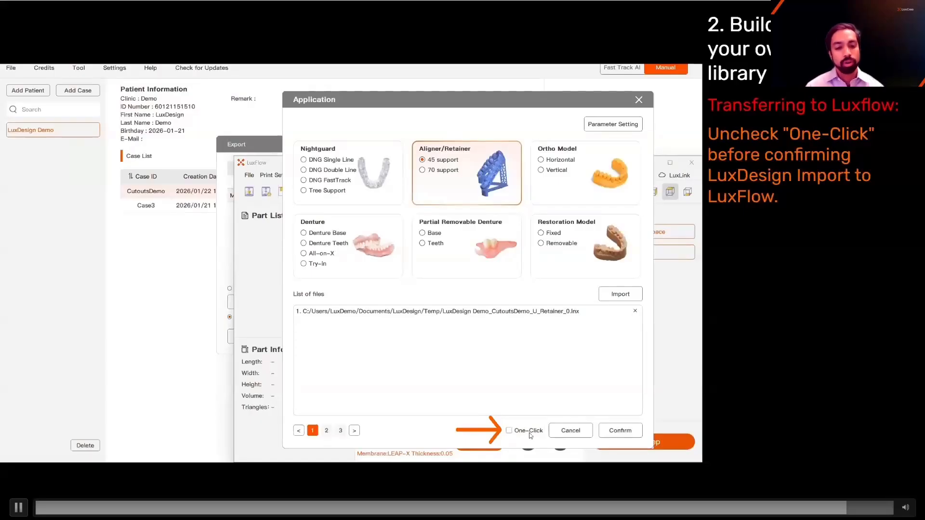
left_click(611, 436)
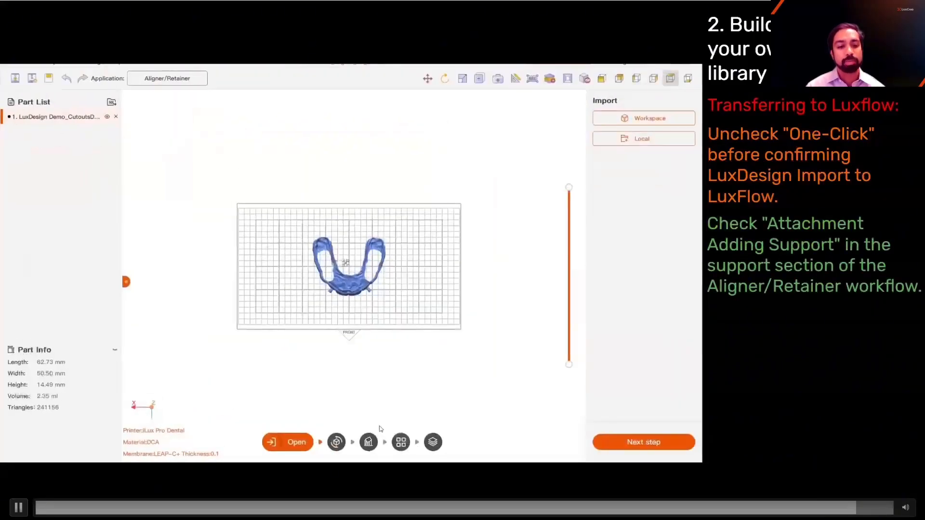
Step: Proceed to the Orient stage in LuxFlow and apply Orient Bottom to the retainer
scroll(305, 271, "up", 5)
right_click_drag(305, 270, 321, 241)
left_click(611, 442)
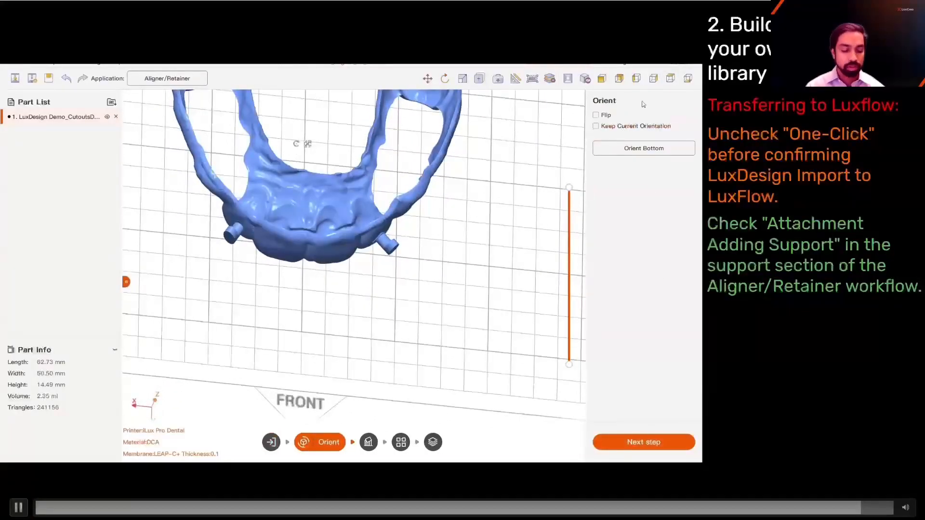
left_click(618, 153)
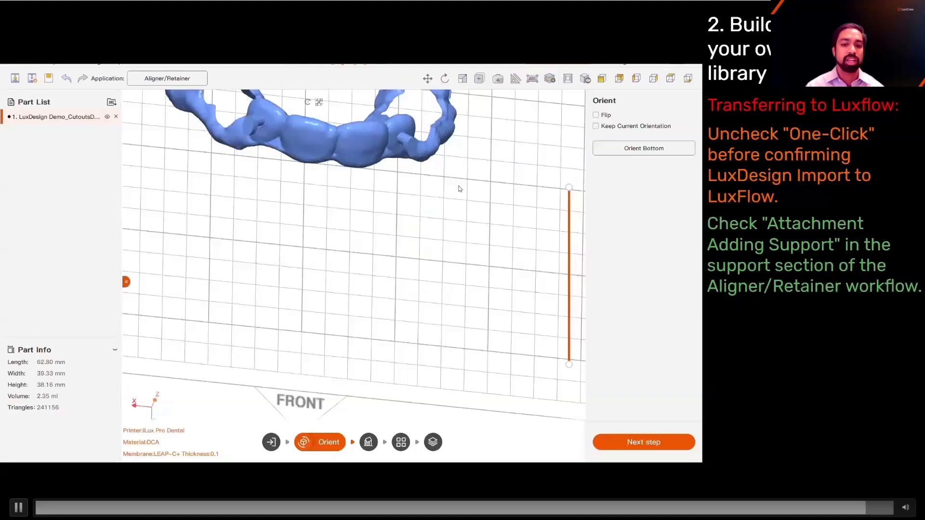
scroll(459, 189, "down", 3)
middle_click_drag(557, 264, 548, 316)
Step: Proceed to the Support stage, enable Support Adaptation and Attachment Adding Support, generate the supports and inspect them around the hooks
left_click(614, 438)
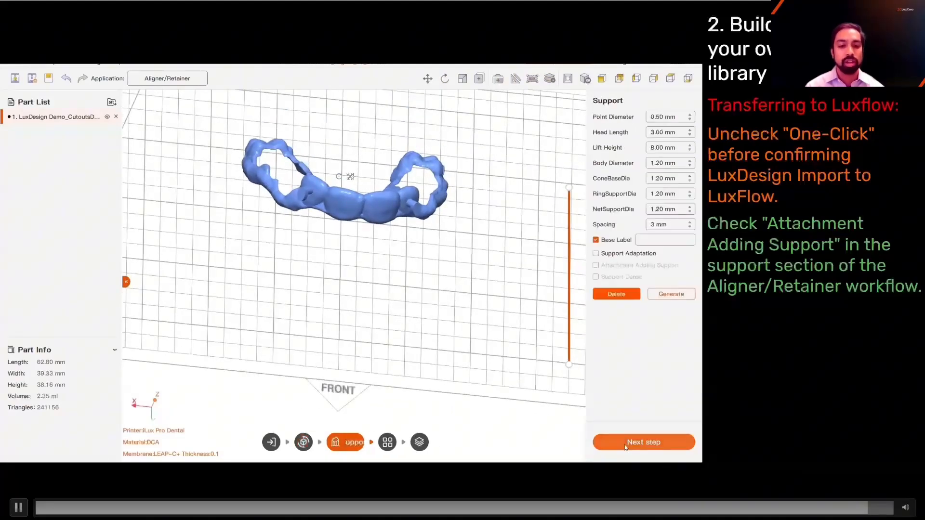
left_click(601, 265)
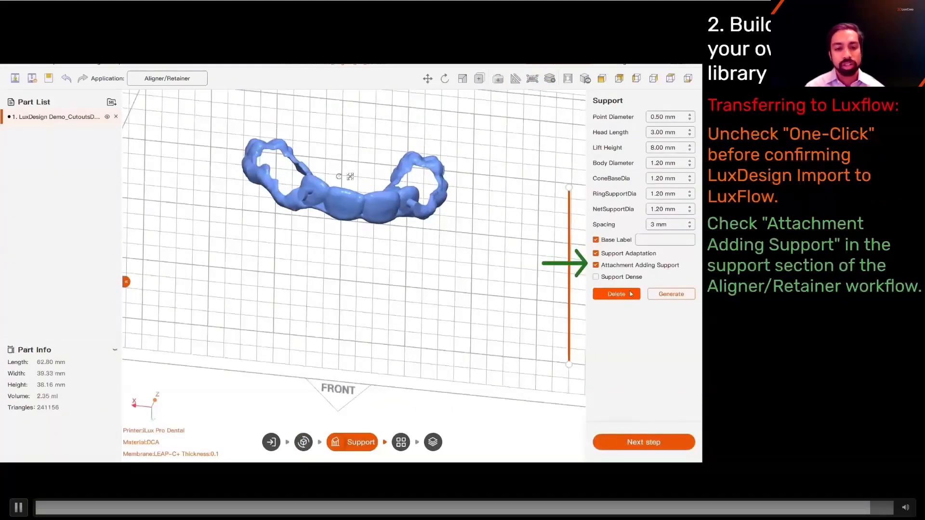
left_click(665, 295)
left_click_drag(403, 139, 642, 124)
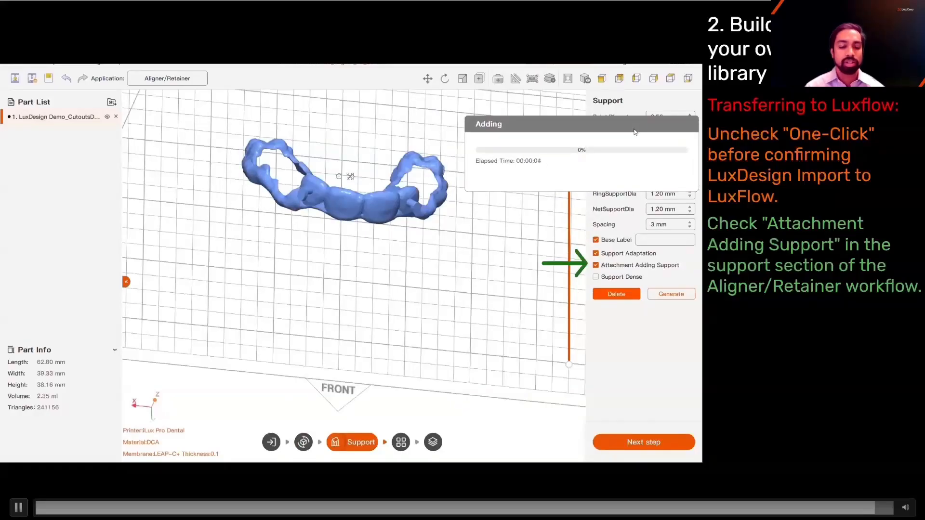
right_click_drag(404, 231, 359, 265)
scroll(381, 181, "up", 4)
scroll(467, 123, "up", 3)
scroll(471, 346, "down", 5)
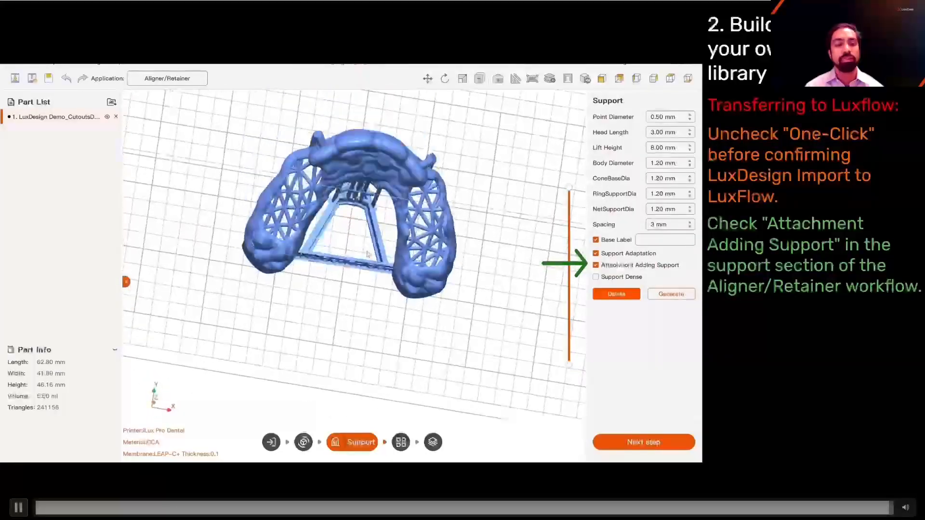
scroll(353, 296, "down", 5)
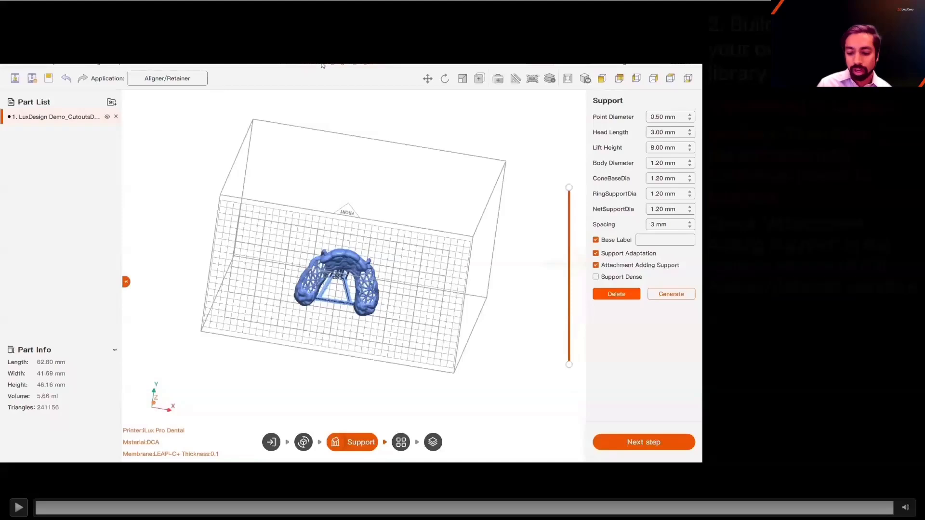
key("Right")
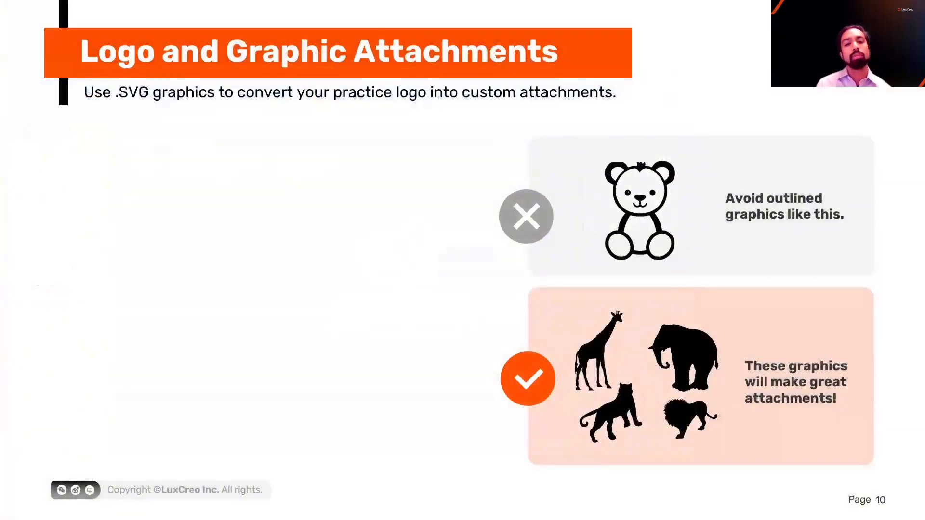
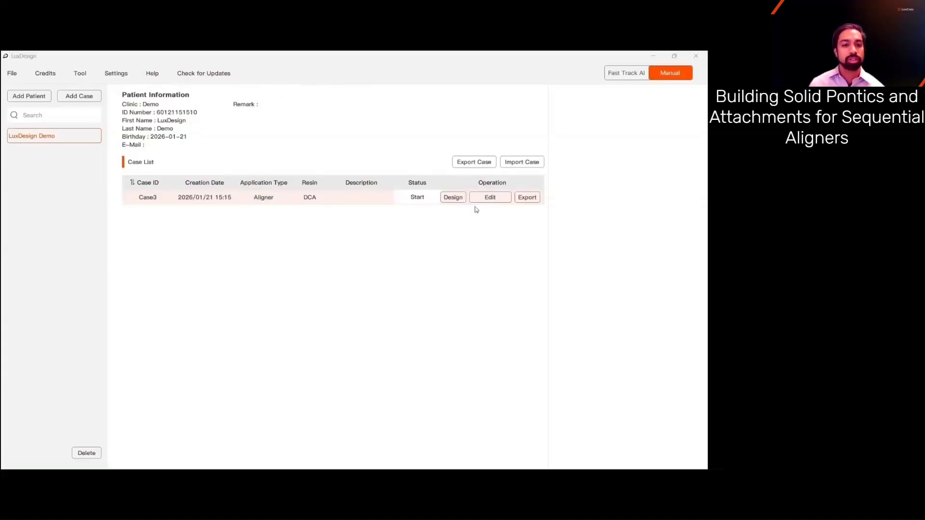
Step: Open Case3 for design and define the mandibular model's plane with three points on the teeth for step 1
left_click(451, 197)
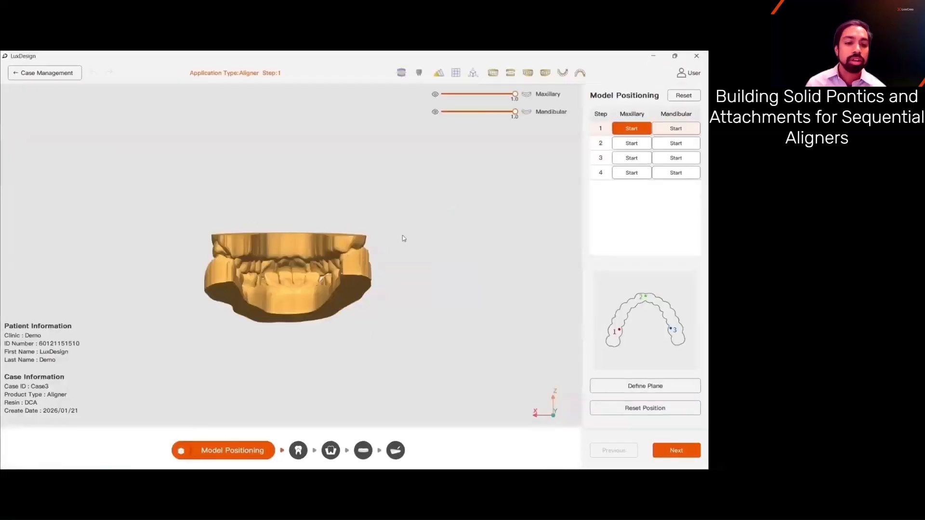
middle_click_drag(231, 263, 397, 246)
scroll(328, 277, "up", 6)
left_click(636, 384)
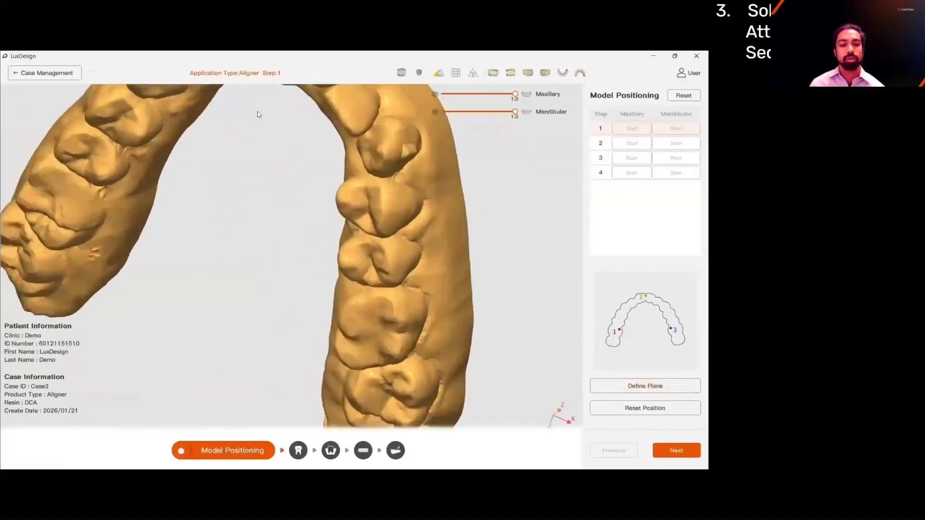
scroll(273, 159, "down", 5)
middle_click_drag(273, 214, 384, 265)
middle_click_drag(234, 306, 278, 291)
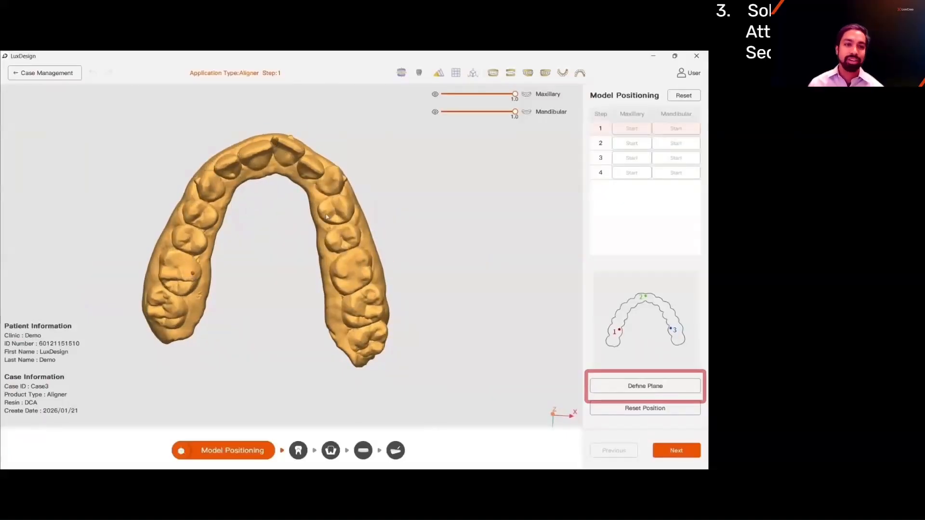
left_click(337, 276)
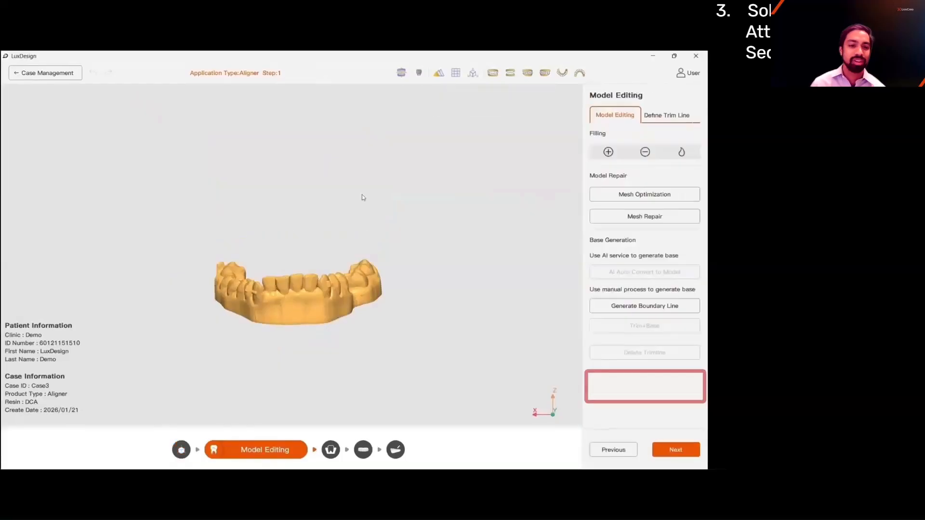
Step: Run Mesh Optimization on the mandibular model and review its trim line around the arch
left_click(626, 194)
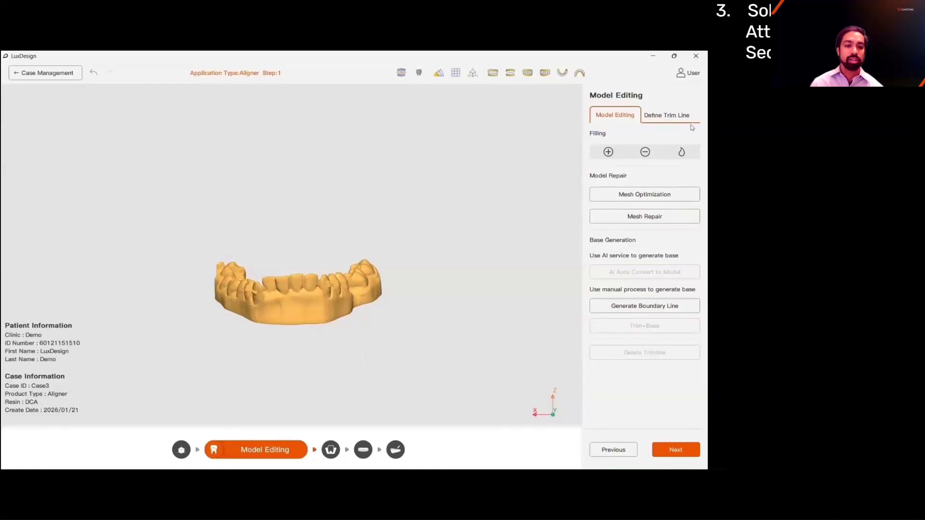
left_click(656, 119)
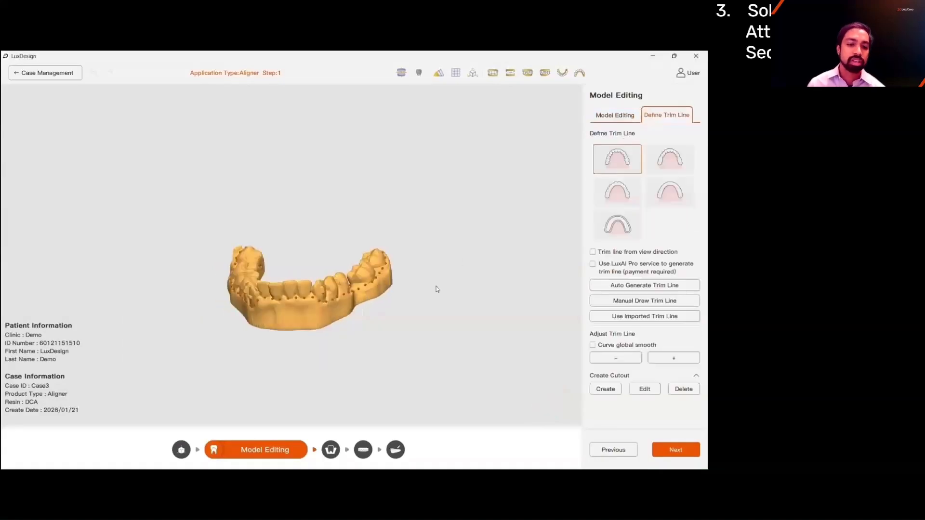
middle_click_drag(391, 280, 377, 229)
Step: Proceed to Gap Filling and insert a solid pontic for tooth 19 into the gap of the mandibular arch
left_click(672, 450)
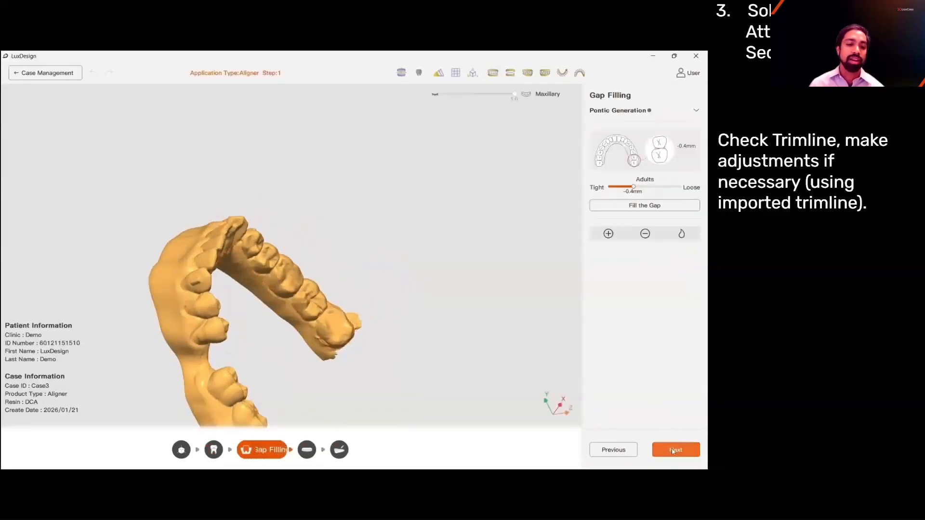
left_click(696, 111)
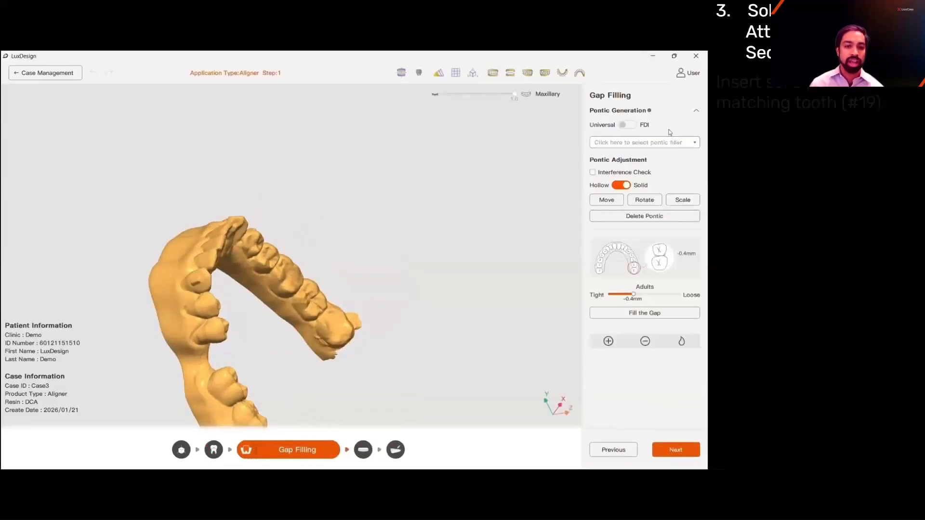
left_click(634, 143)
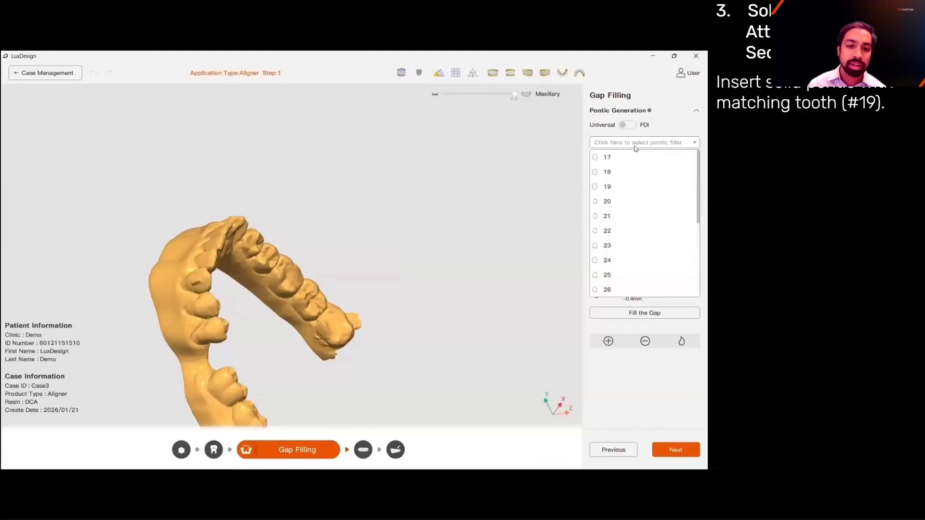
left_click(304, 72)
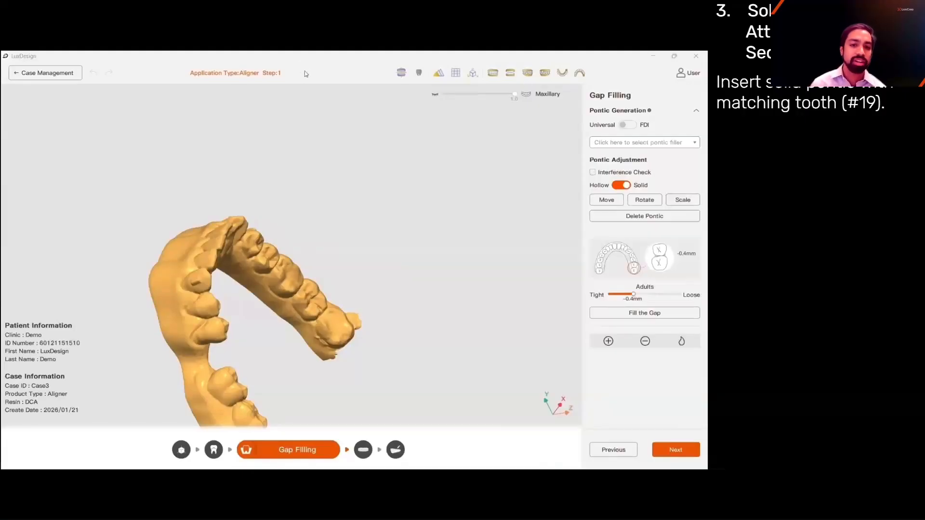
left_click(686, 144)
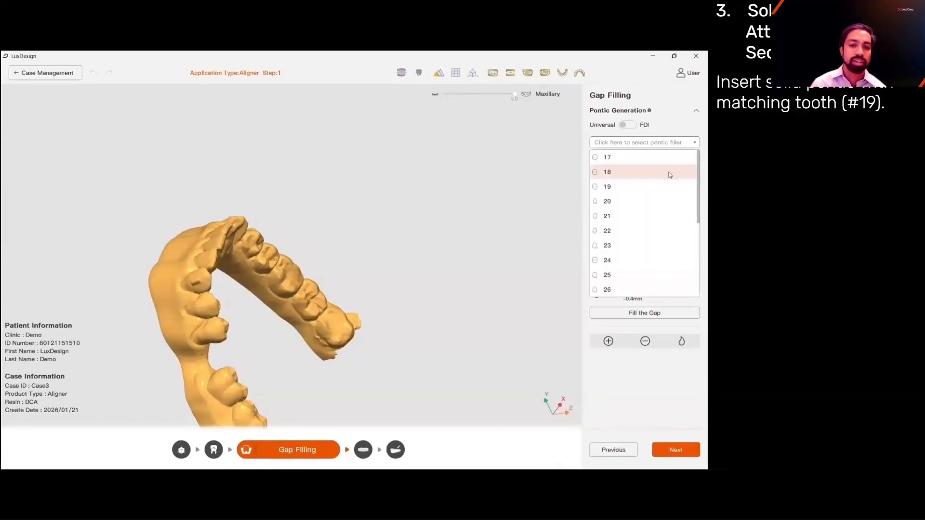
left_click(665, 187)
middle_click_drag(265, 318, 392, 351)
left_click(206, 360)
Step: Scale the tooth 19 pontic down to fit the gap and move it upward between the adjacent teeth
scroll(351, 290, "up", 4)
scroll(350, 290, "up", 3)
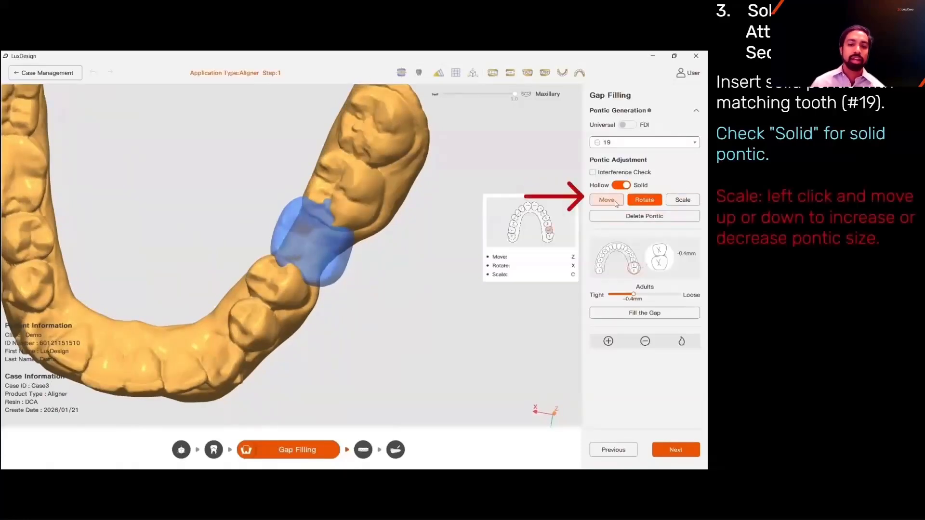
left_click(682, 200)
left_click_drag(316, 264, 313, 238)
left_click(608, 200)
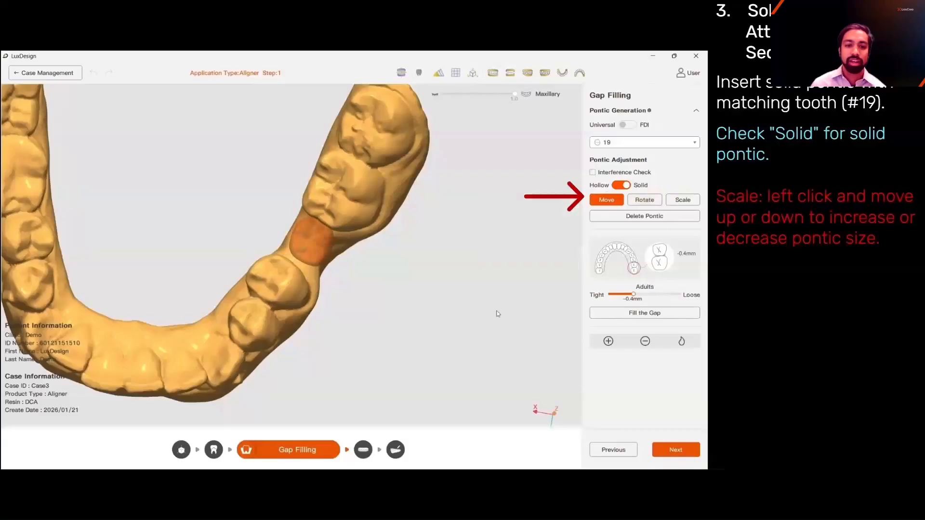
right_click_drag(351, 349, 372, 316)
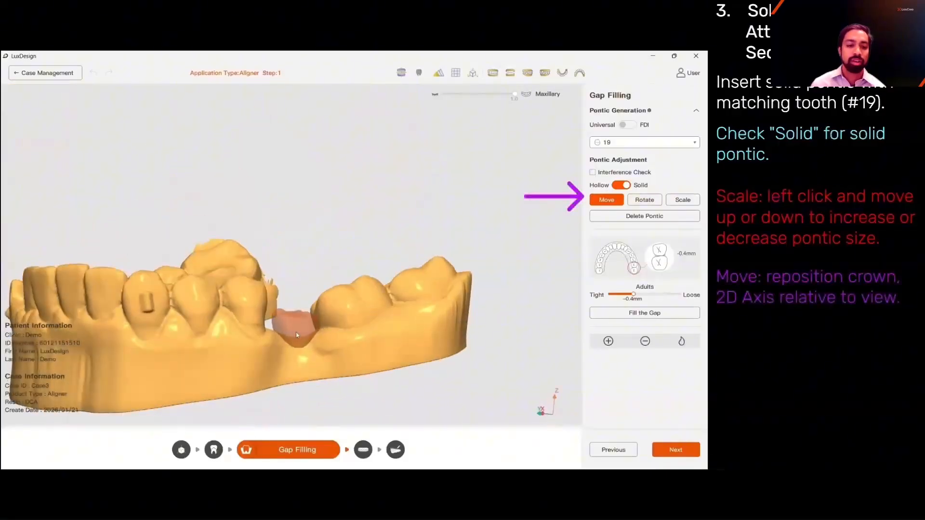
left_click_drag(296, 332, 293, 318)
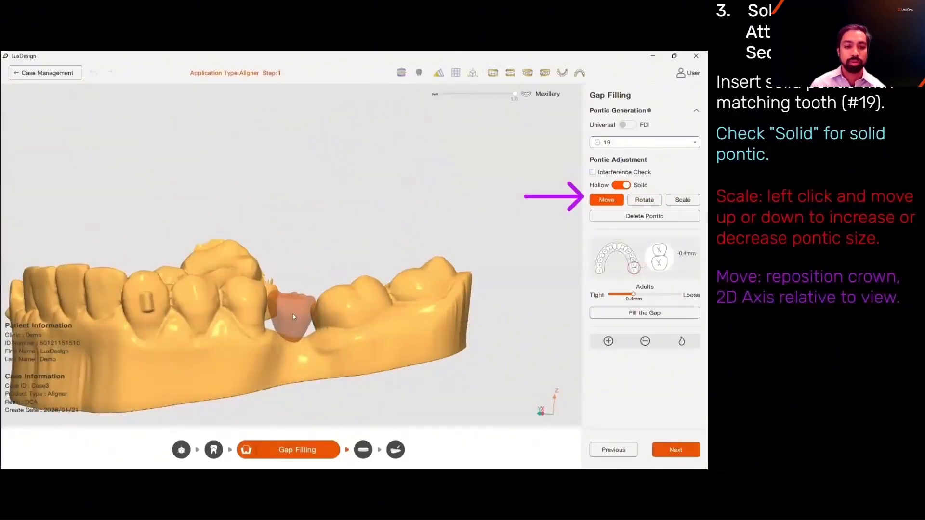
right_click_drag(332, 332, 280, 317)
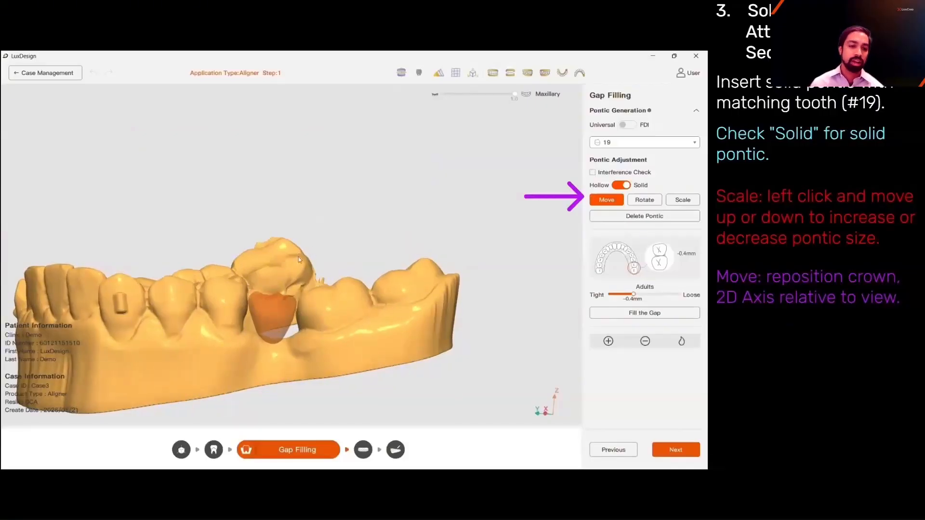
right_click_drag(299, 257, 300, 305)
middle_click_drag(301, 305, 278, 200)
right_click_drag(278, 199, 281, 222)
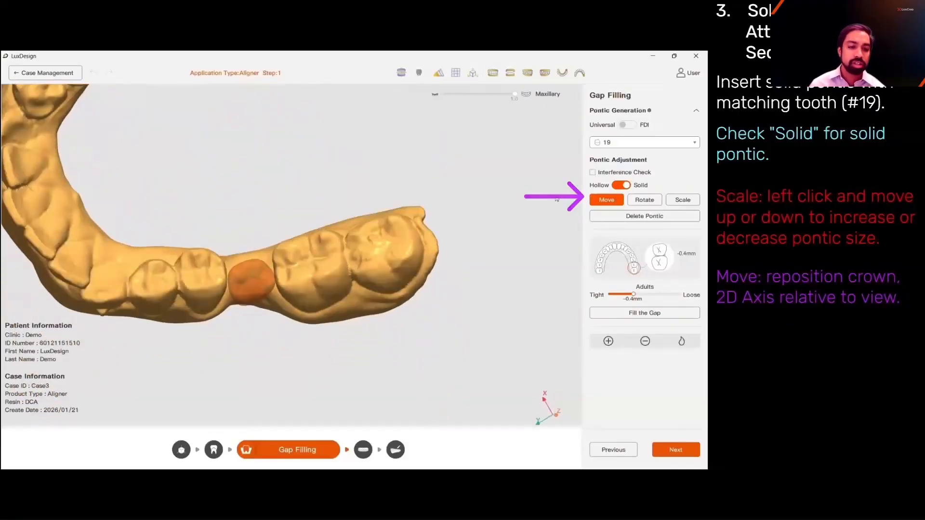
Step: Rotate the tooth 19 pontic to align with the arch without overlapping the adjacent teeth
left_click(643, 201)
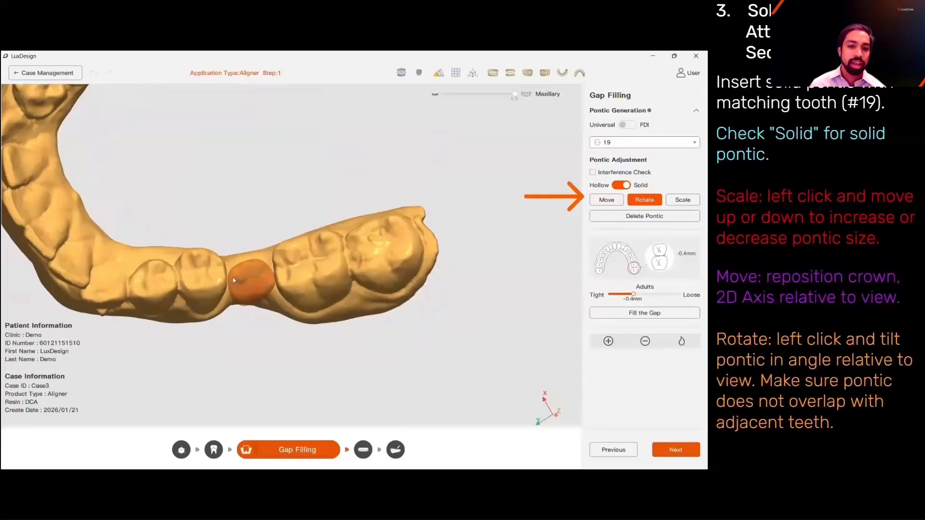
mouse_move(244, 278)
left_mouse_down()
mouse_move(245, 265)
mouse_move(238, 287)
mouse_move(251, 269)
left_mouse_up()
left_click_drag(250, 301, 250, 271)
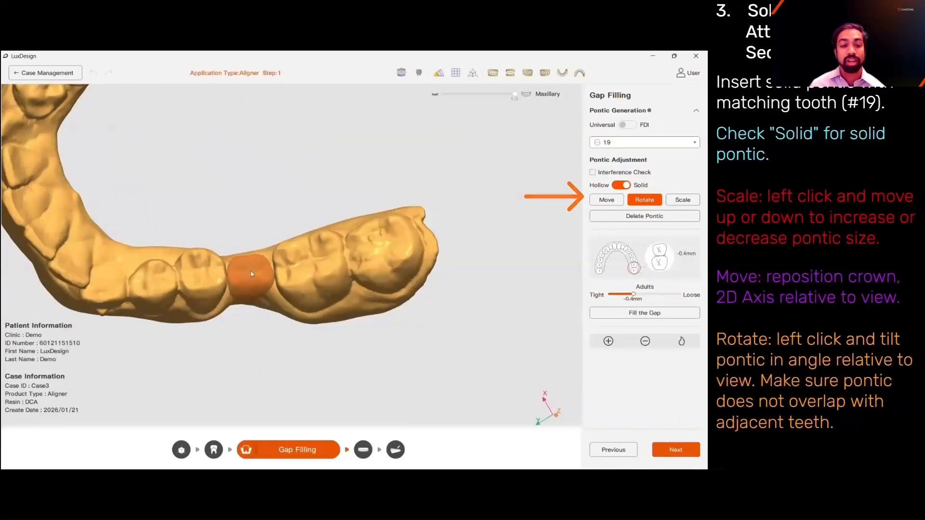
mouse_move(251, 274)
right_mouse_down()
mouse_move(262, 288)
mouse_move(249, 271)
right_mouse_up()
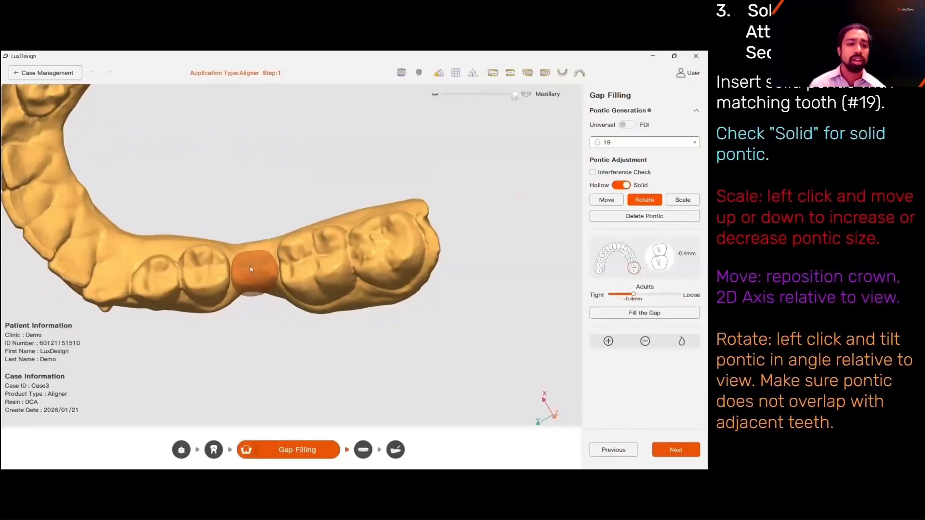
right_click_drag(317, 307, 313, 234)
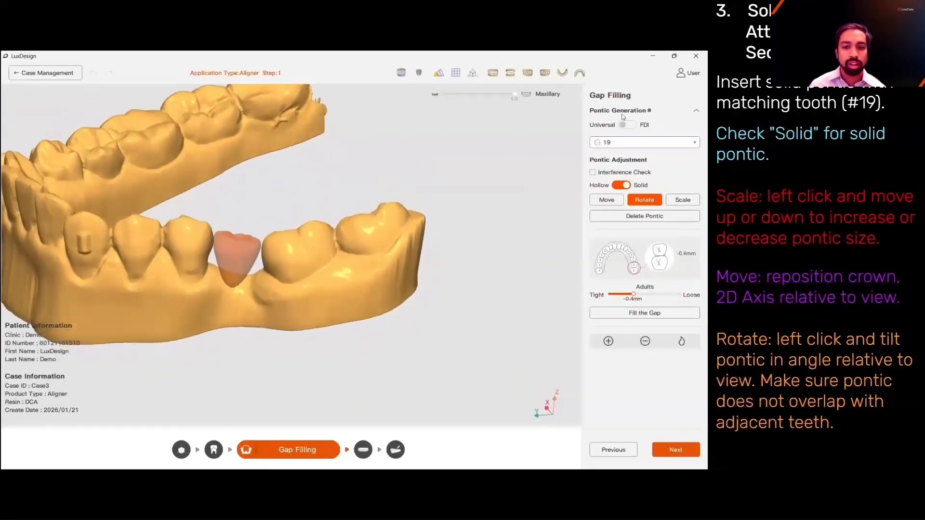
Step: Enable Interference Check and inspect the pontic against the maxillary arch, showing that arch temporarily
left_click(608, 173)
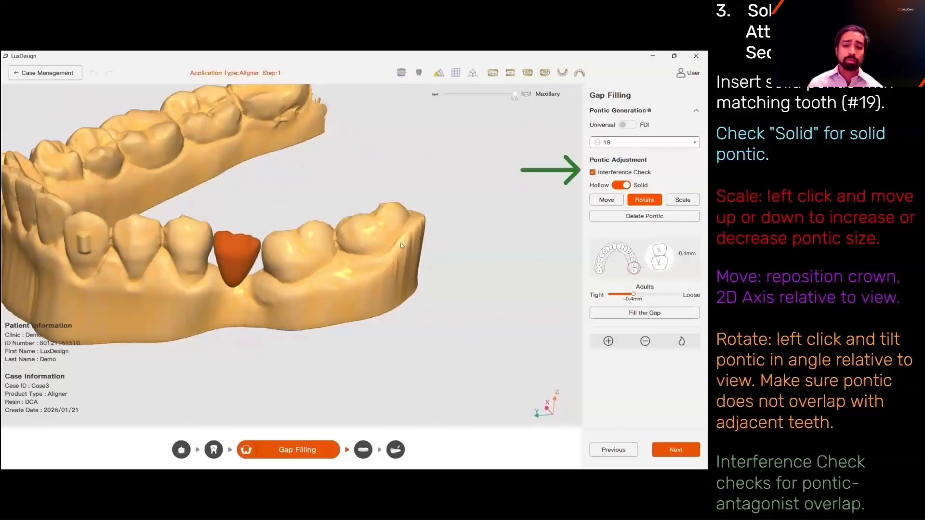
right_click_drag(384, 241, 384, 282)
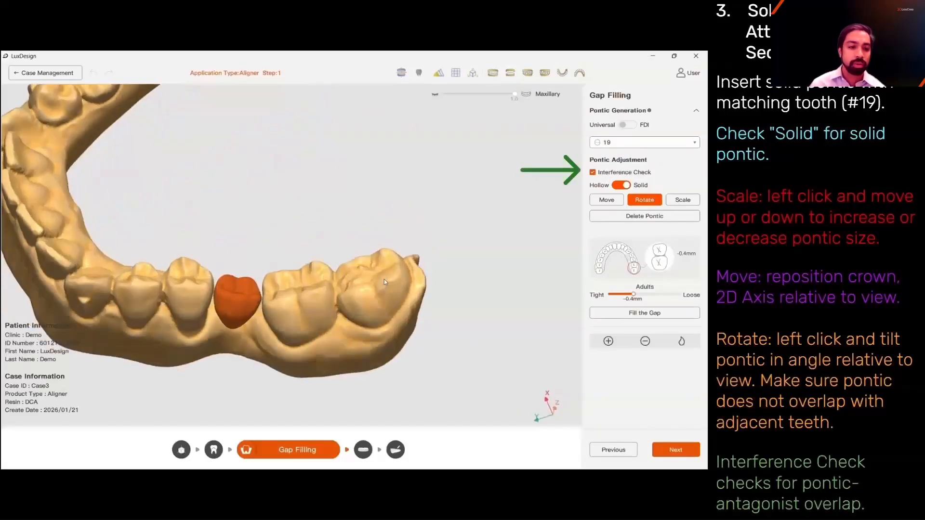
left_click(435, 95)
right_click_drag(427, 234, 415, 198)
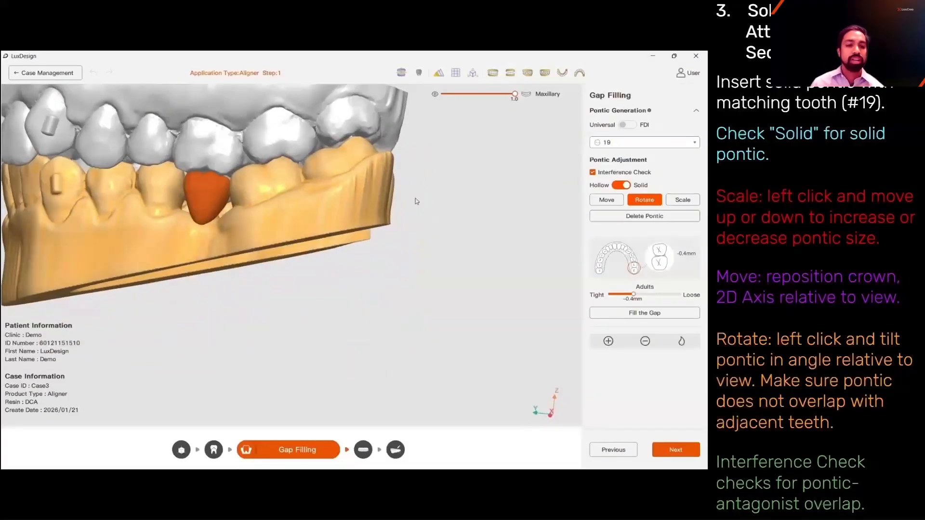
left_click(435, 96)
right_click_drag(330, 242, 332, 251)
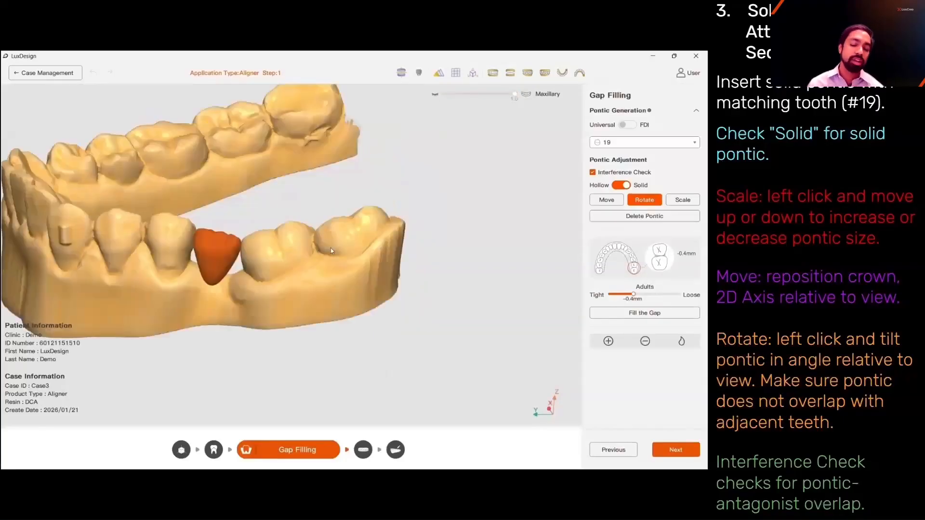
Step: Turn off Interference Check and apply Fill the Gap to the mandibular model with its pontic
left_click(592, 172)
left_click(644, 313)
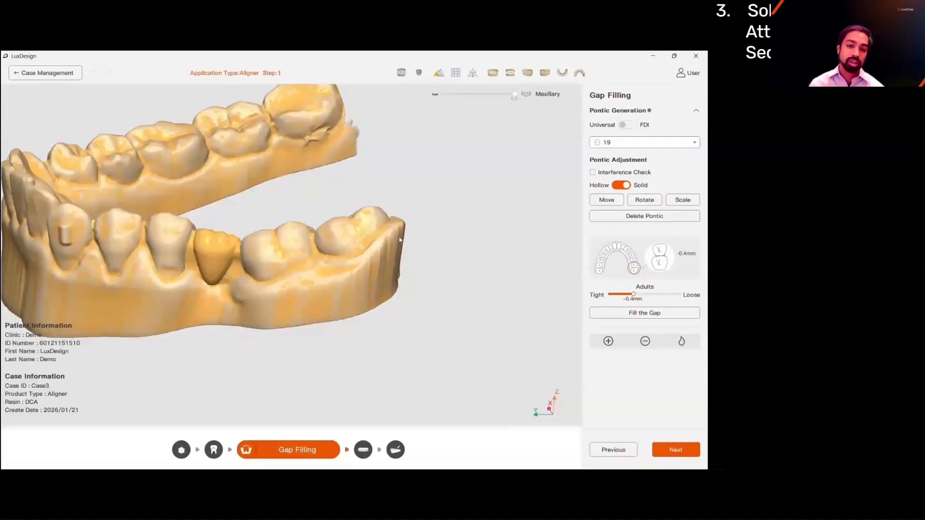
middle_click_drag(145, 212, 149, 249)
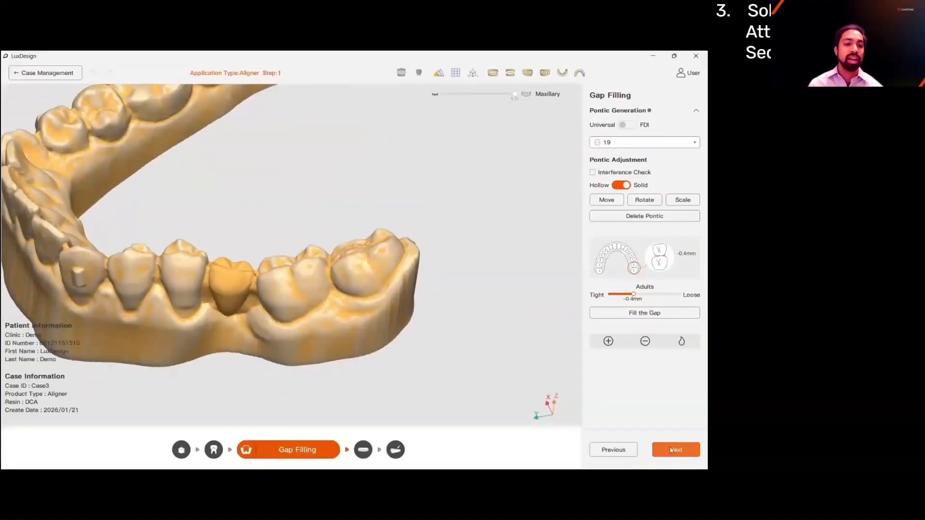
Step: Proceed to the Generate stage, create the mandibular aligner with a uniform 0.6 mm thickness and inspect it
left_click(673, 450)
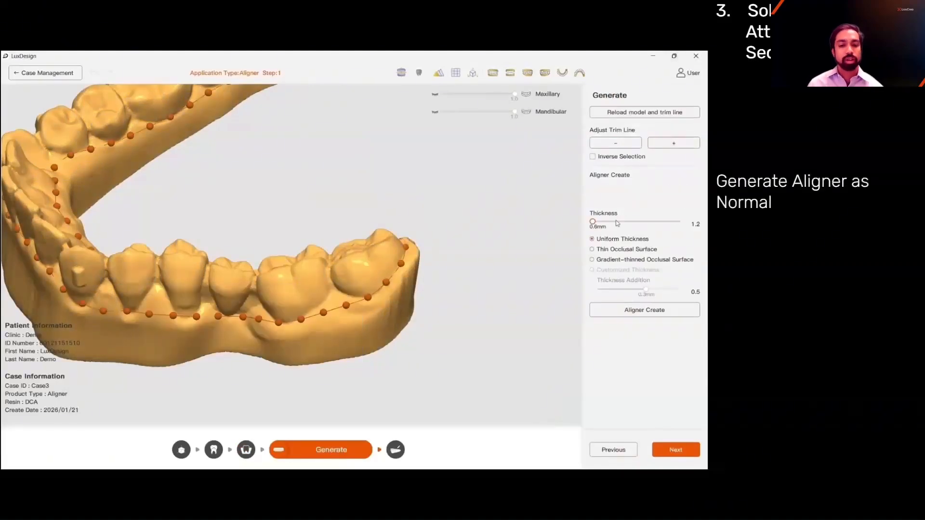
left_click(627, 305)
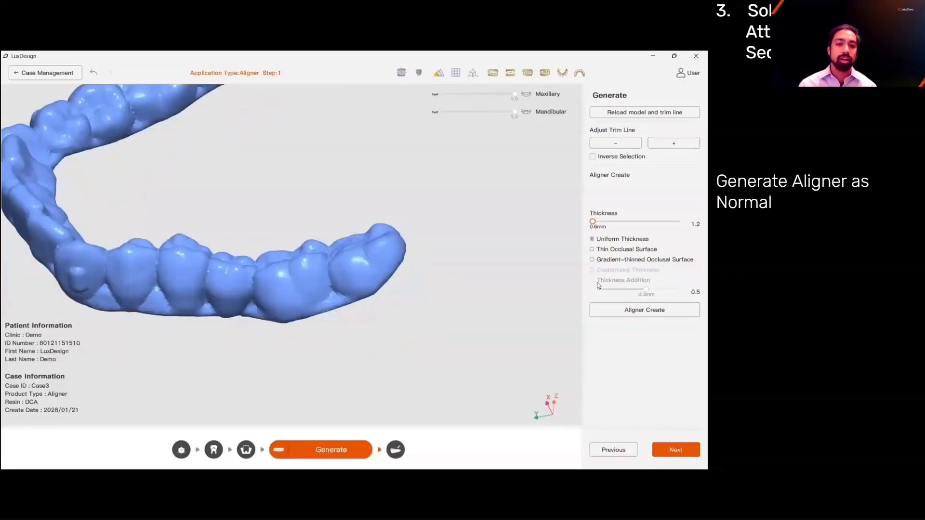
middle_click_drag(277, 240, 282, 286)
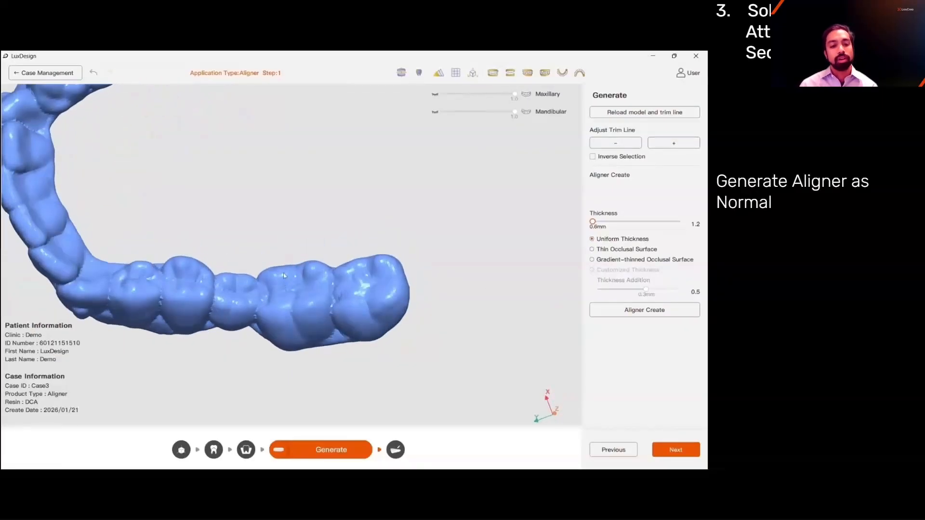
scroll(281, 203, "down", 3)
middle_click_drag(281, 203, 421, 200)
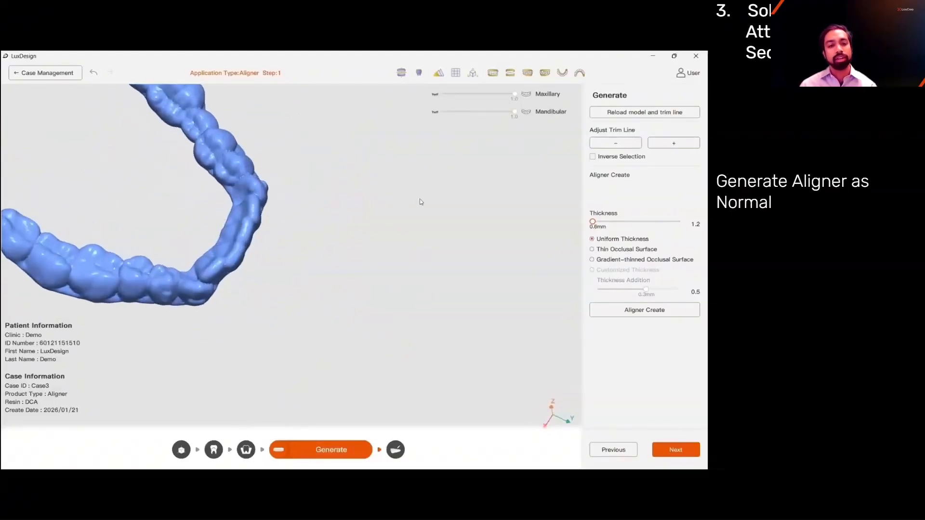
Step: Proceed to Edit & Preview and place label 1 on the outer surface of the rearmost molar, using text aligned to perspective
left_click(676, 451)
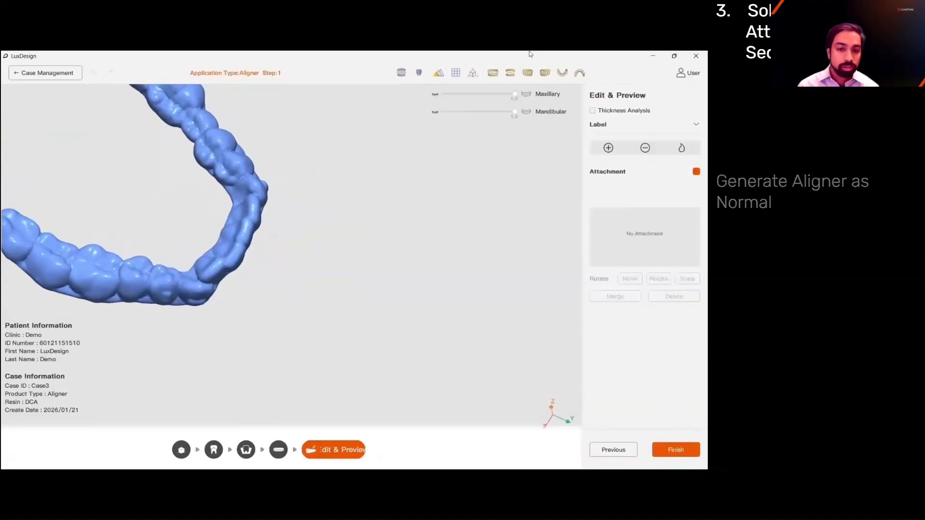
left_click(694, 125)
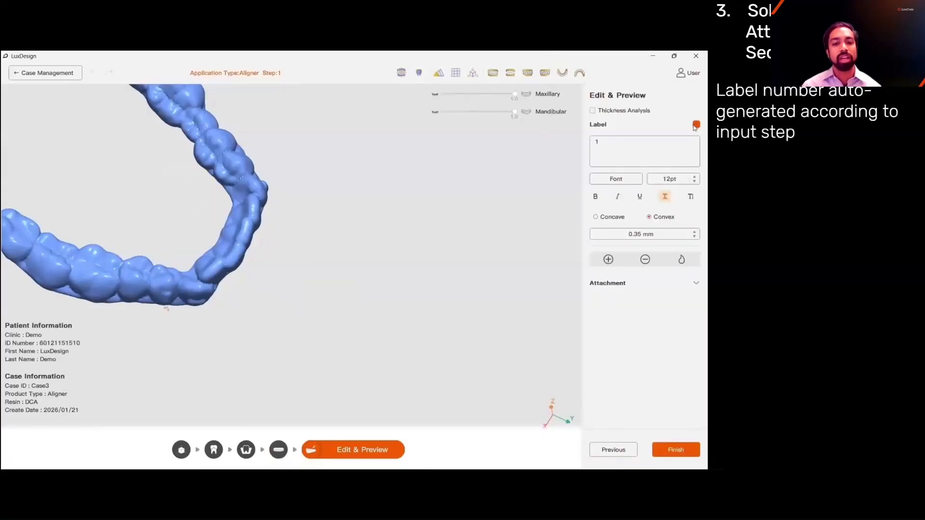
left_click(640, 145)
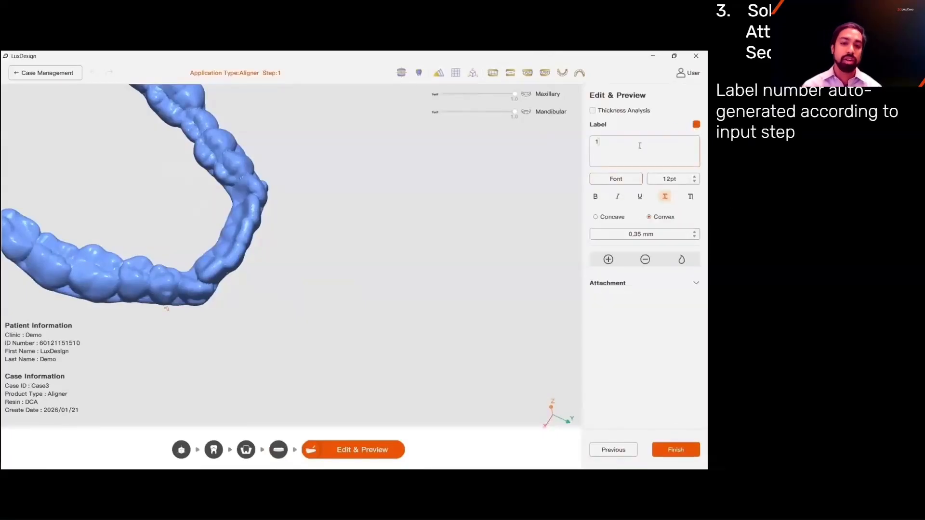
left_click(695, 177)
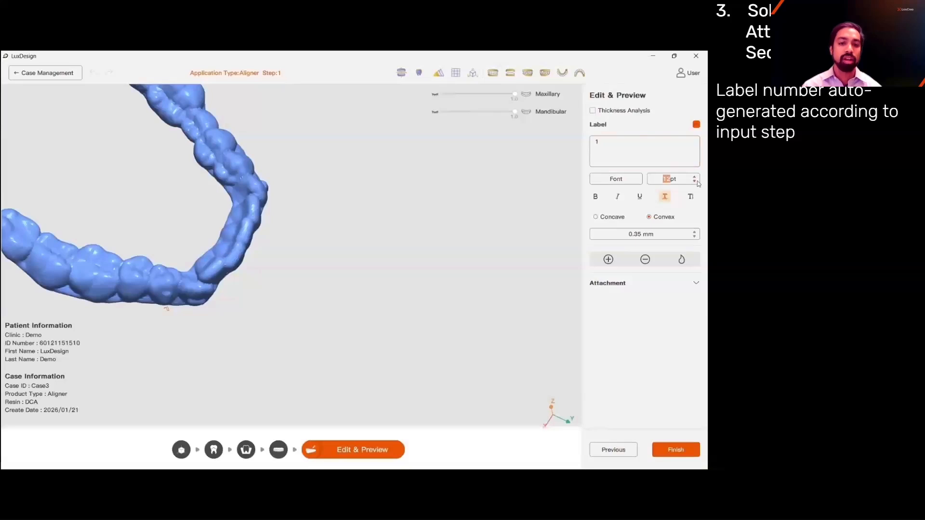
right_click_drag(347, 212, 180, 235)
scroll(318, 271, "up", 3)
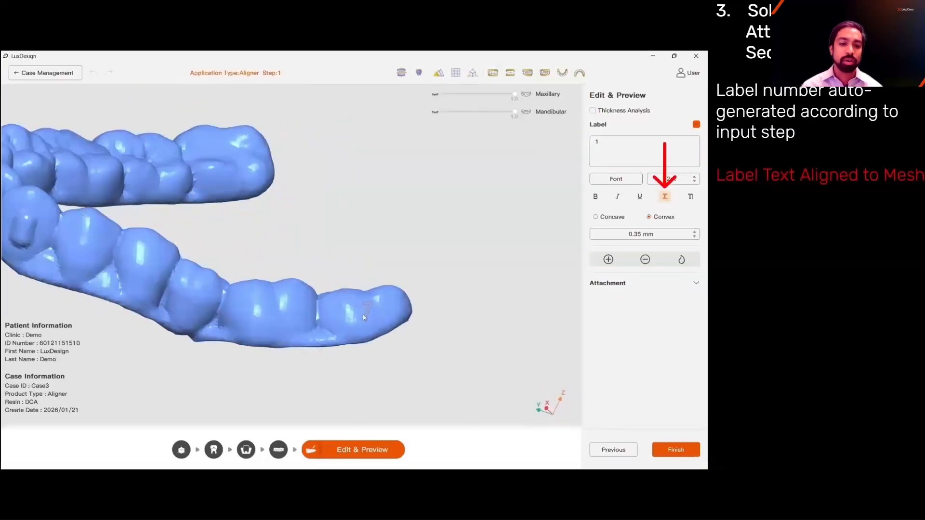
left_click(690, 197)
right_click_drag(373, 308, 302, 321)
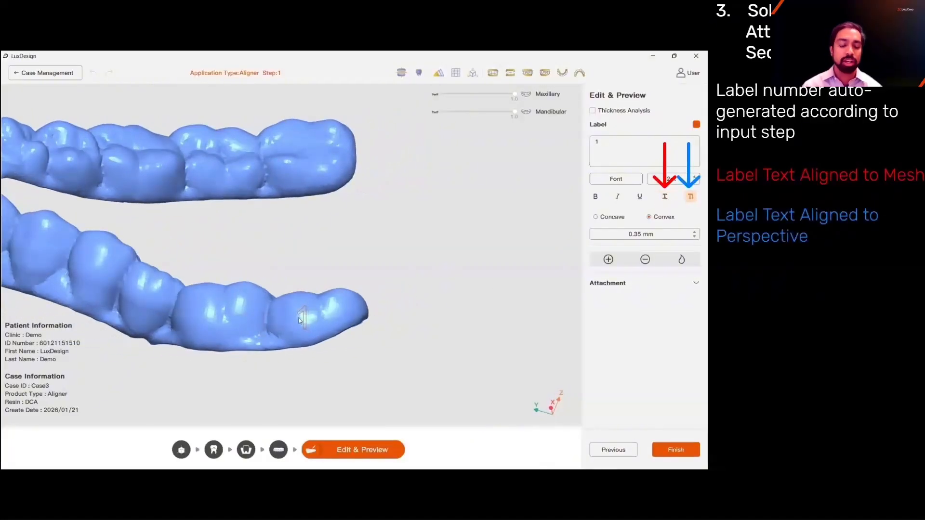
left_click(302, 321)
right_click_drag(304, 318, 390, 348)
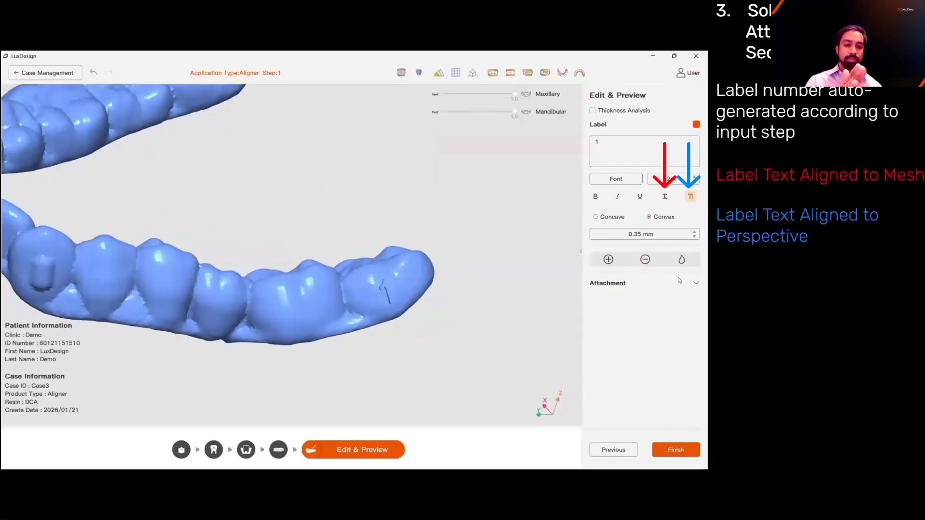
Step: Add a Button attachment from the Attachment Library to the outer surface of the molar beside the labelled one
left_click(694, 284)
left_click(619, 190)
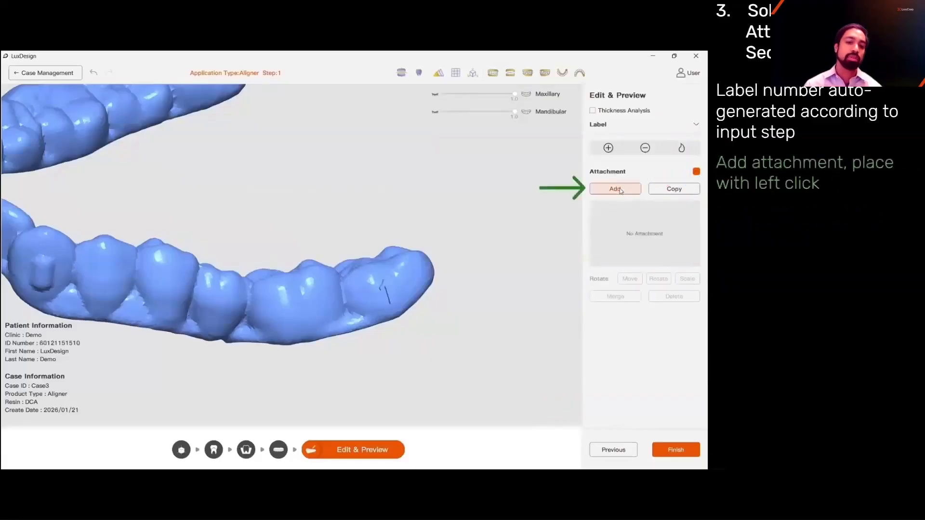
left_click(283, 243)
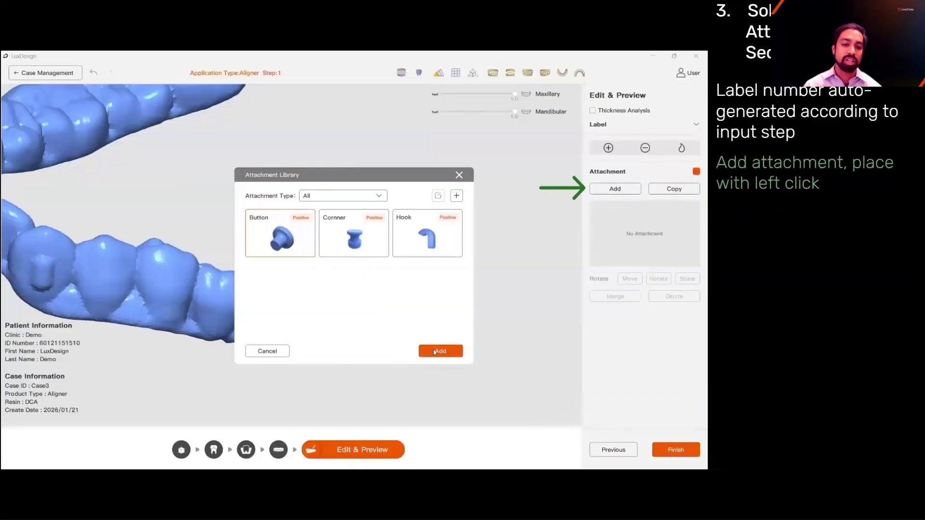
left_click(435, 351)
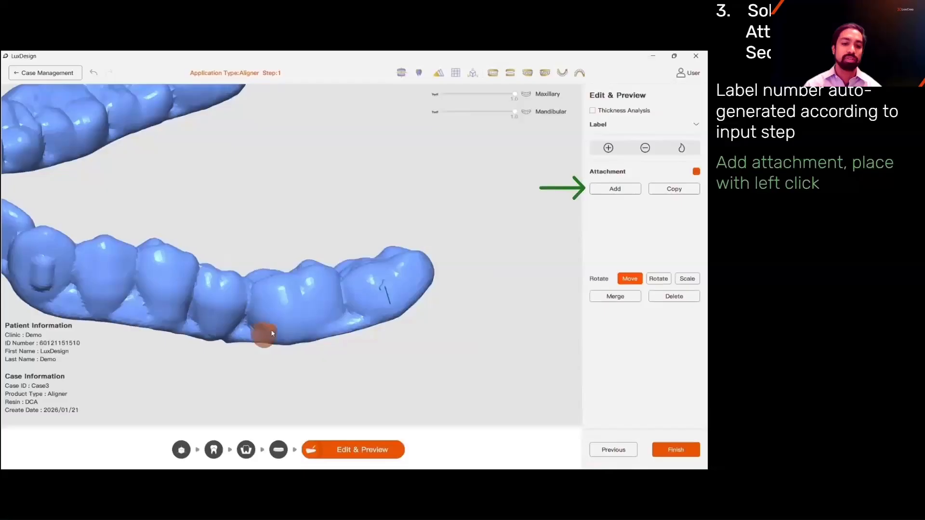
left_click(295, 318)
middle_click_drag(358, 347, 385, 407)
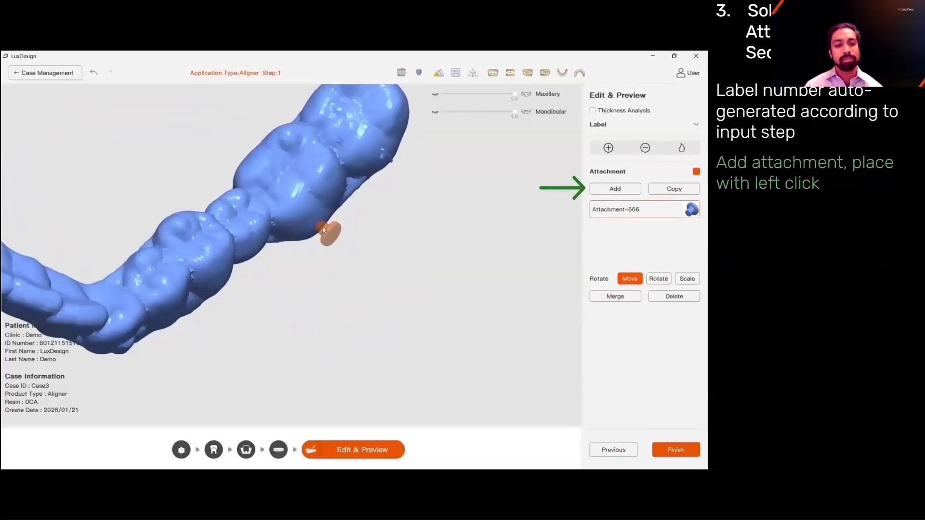
right_click_drag(328, 232, 362, 237)
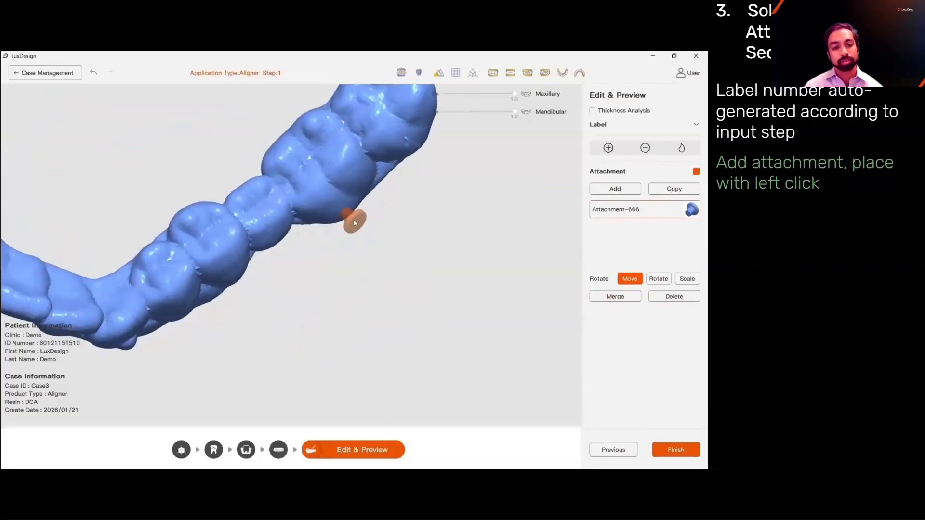
Step: Tilt the button attachment and reposition it so its base meets the molar's outer surface
left_click(657, 278)
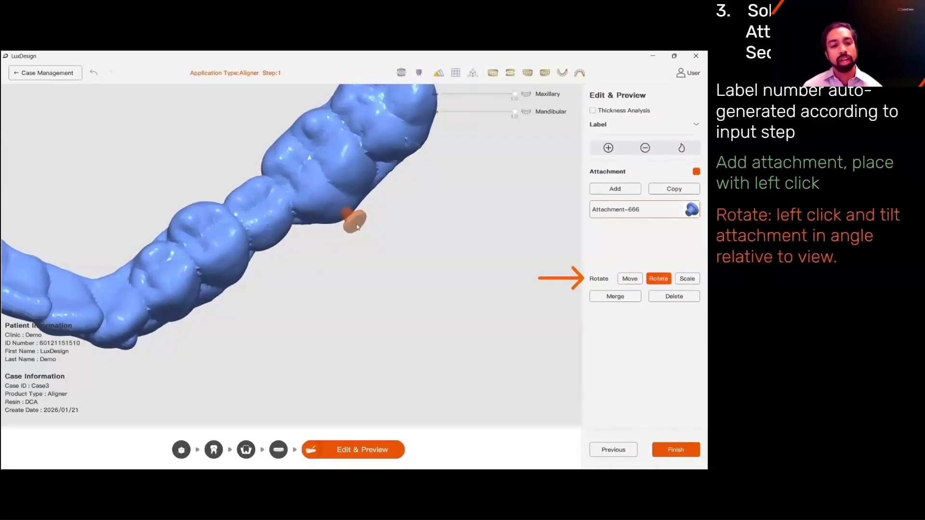
right_click_drag(361, 248, 365, 177)
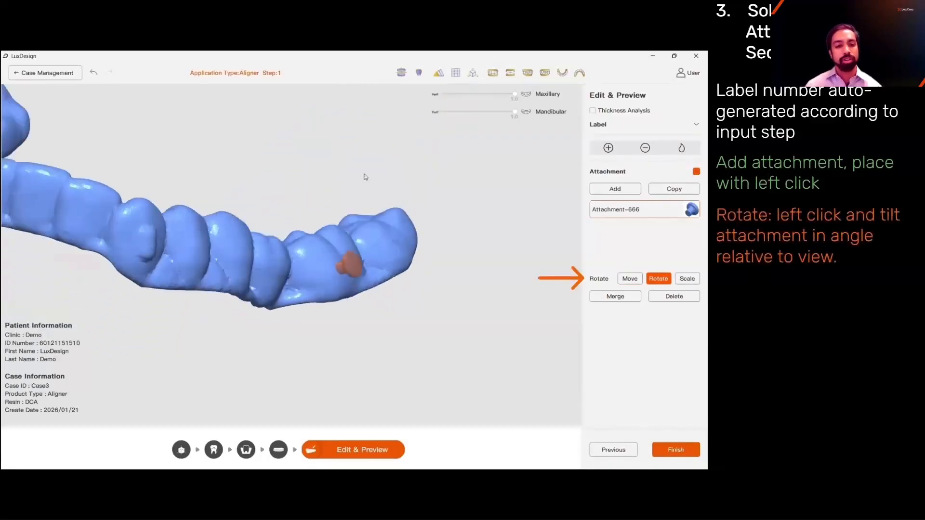
left_click(622, 279)
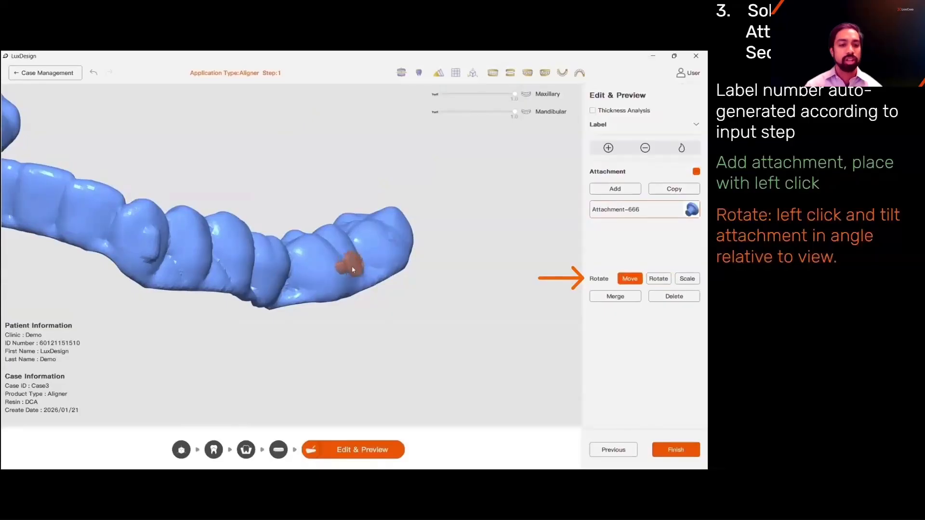
right_click_drag(348, 266, 315, 220)
mouse_move(315, 217)
left_mouse_down()
mouse_move(337, 216)
mouse_move(311, 213)
left_mouse_up()
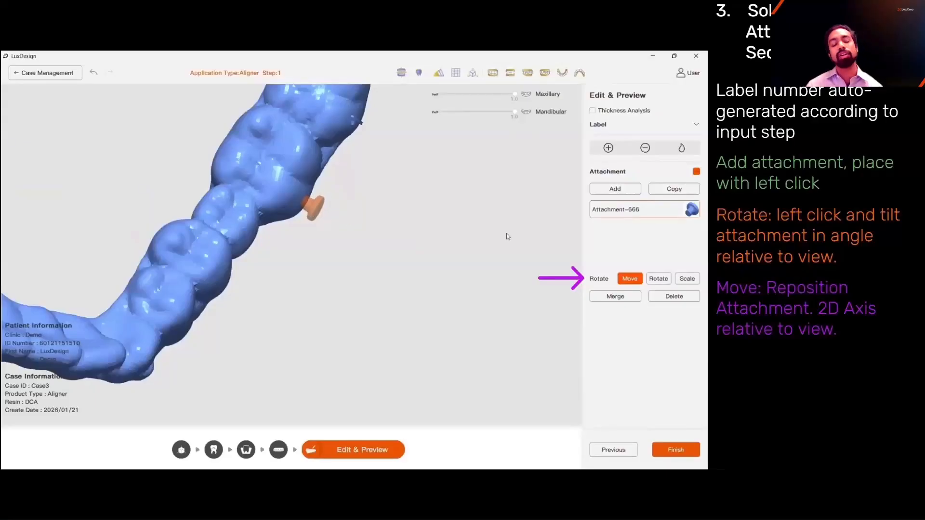
right_click_drag(397, 235, 372, 178)
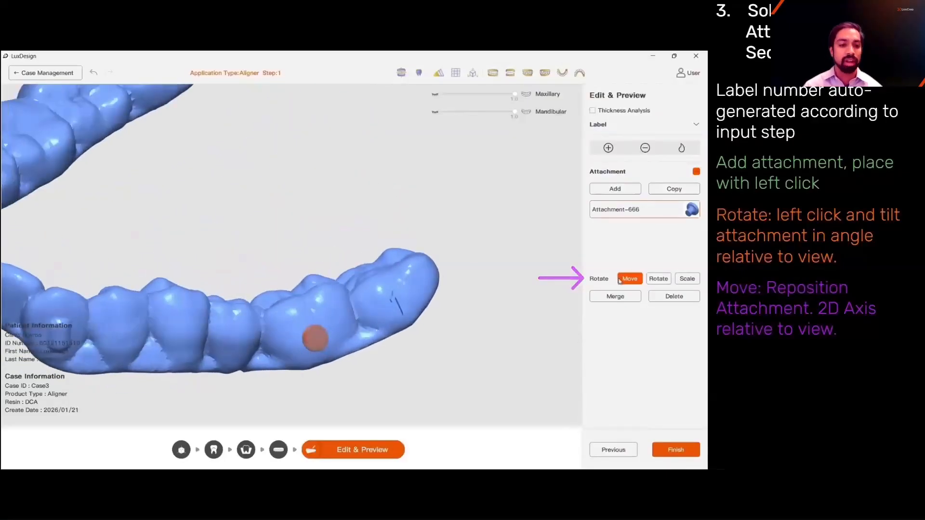
Step: Try resizing the button attachment with the Scale tool
left_click(689, 278)
left_click_drag(318, 342, 346, 349)
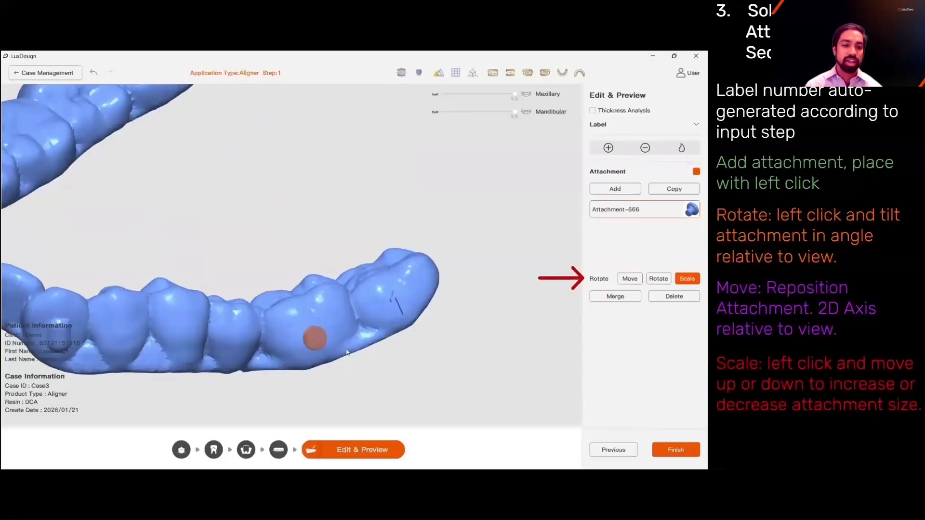
left_click_drag(300, 322, 438, 407)
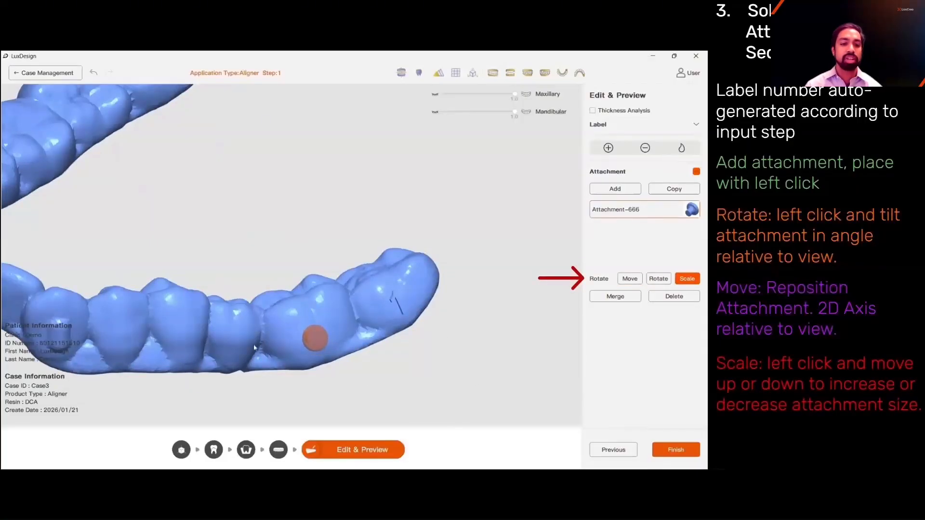
Step: Copy the button attachment to the outer surface of a molar on the opposite side and adjust its rotation
right_click_drag(254, 345, 286, 409)
right_click_drag(322, 312, 378, 269)
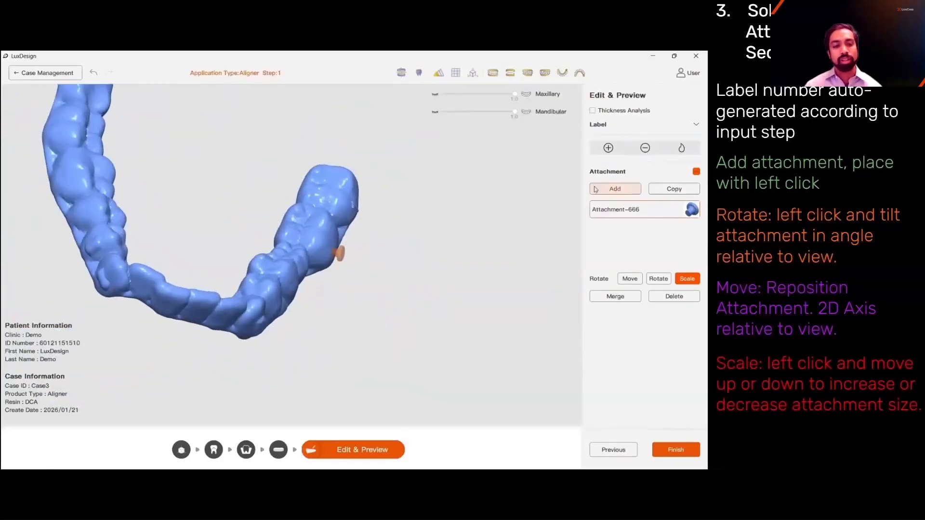
left_click(660, 191)
left_click(64, 217)
right_click_drag(65, 216, 150, 360)
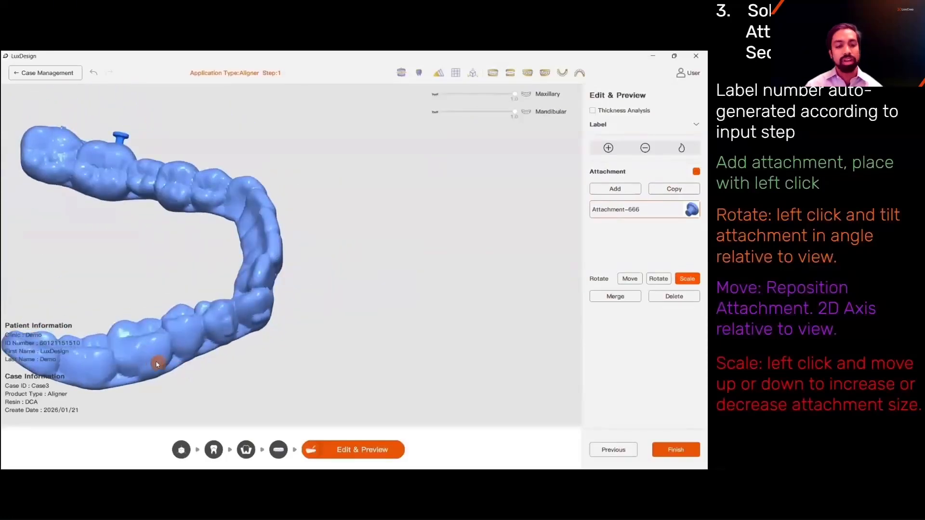
left_click(156, 363)
right_click_drag(243, 361, 259, 299)
left_click(660, 279)
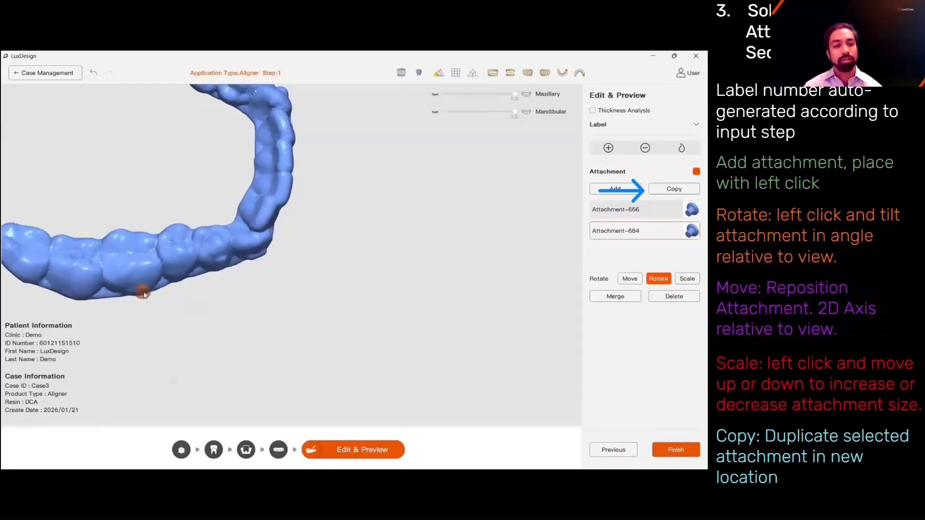
mouse_move(146, 295)
right_mouse_down()
mouse_move(152, 339)
mouse_move(143, 310)
mouse_move(90, 312)
mouse_move(142, 296)
right_mouse_up()
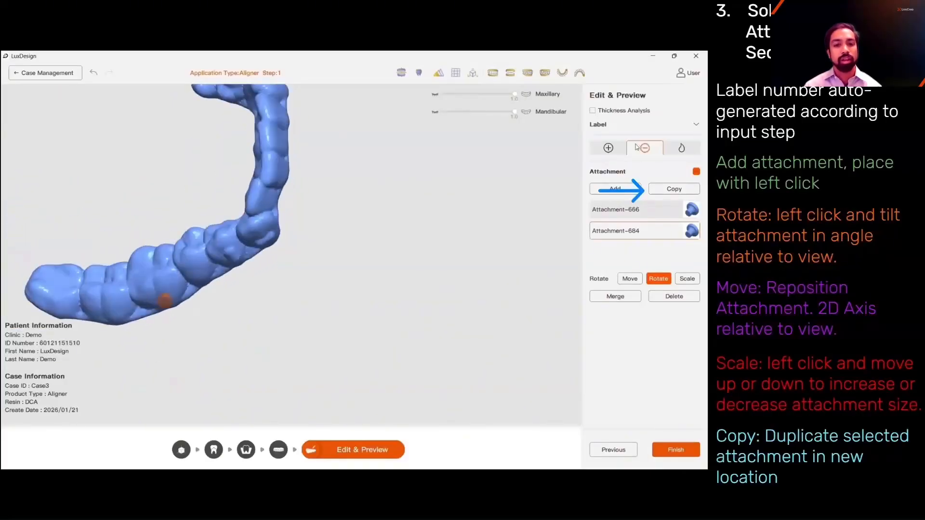
Step: Copy the button attachment onto the outer surface of the front teeth
left_click(677, 193)
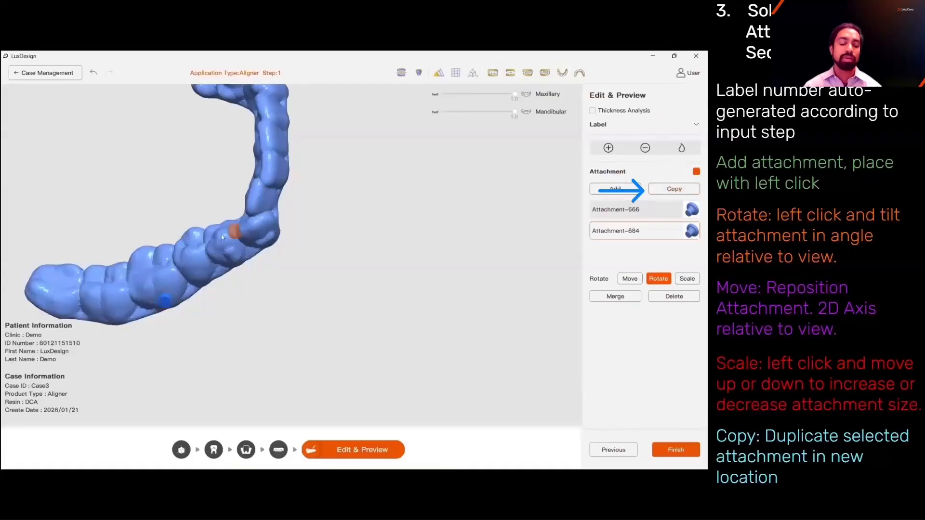
left_click(279, 174)
right_click_drag(326, 184, 354, 307)
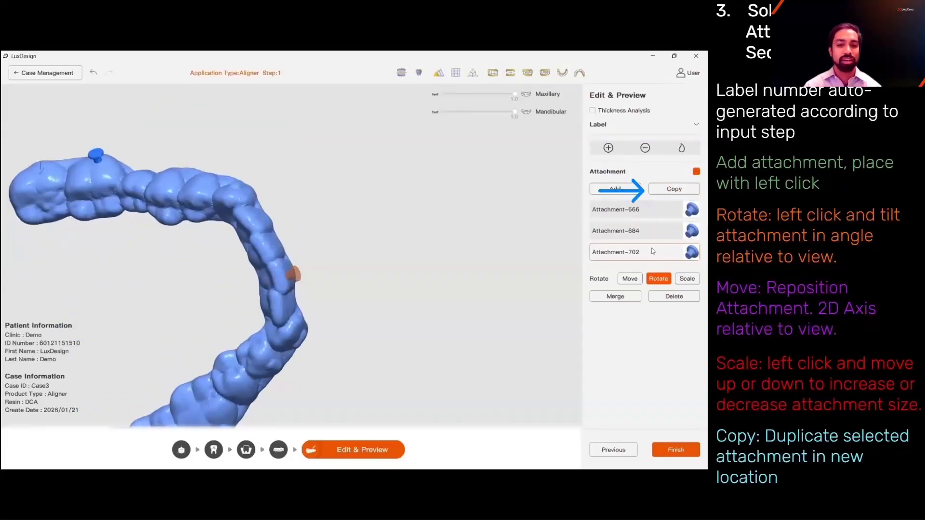
Step: Identify each attachment by selecting it in turn, and delete the copy on the front teeth
left_click(652, 232)
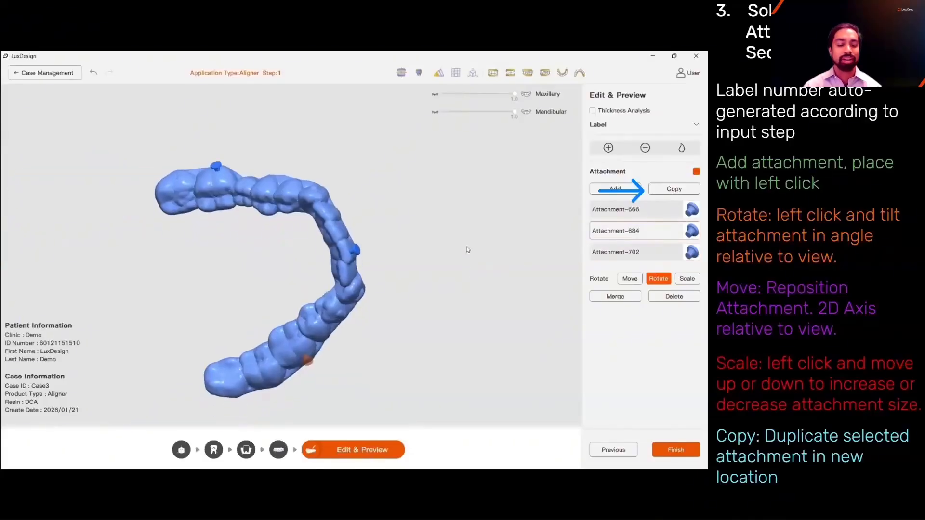
left_click(646, 210)
left_click(641, 255)
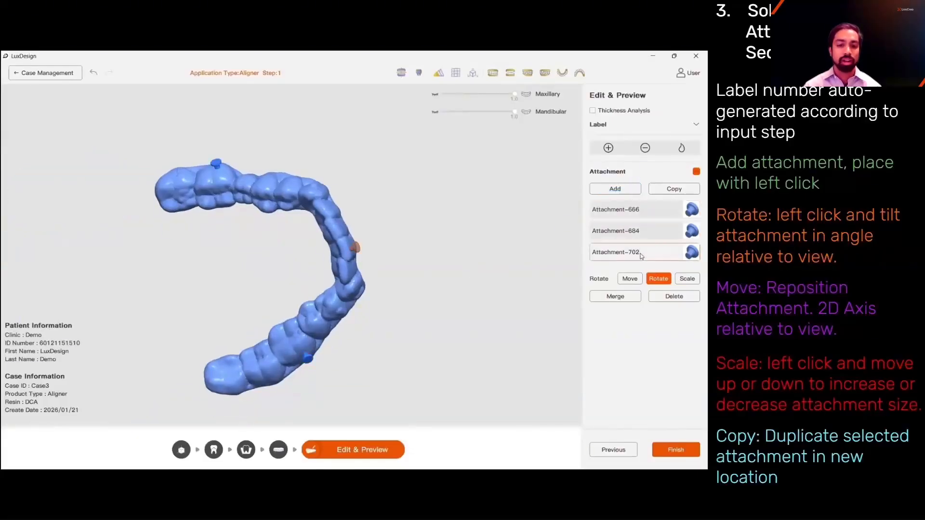
left_click(674, 296)
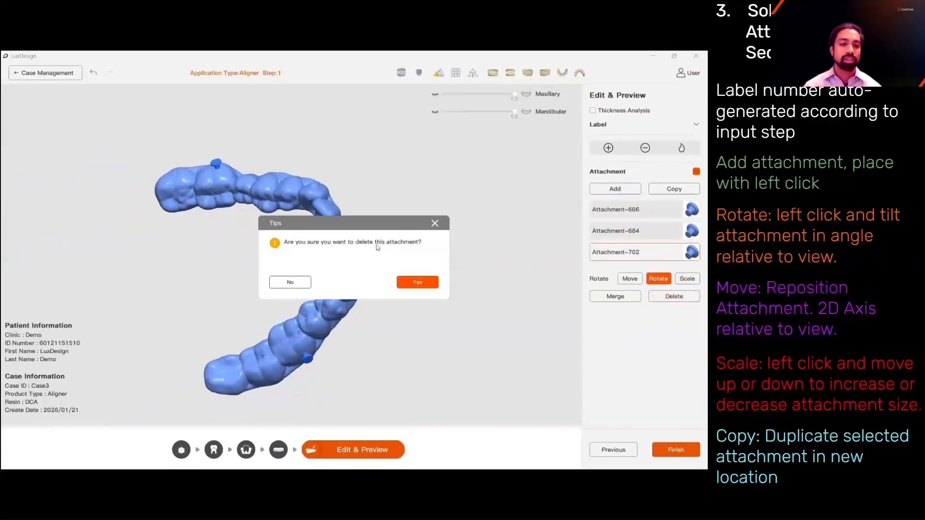
left_click(417, 283)
Step: Merge the two remaining button attachments into the mandibular aligner and inspect both sides
right_click_drag(395, 306, 463, 275)
left_click(637, 297)
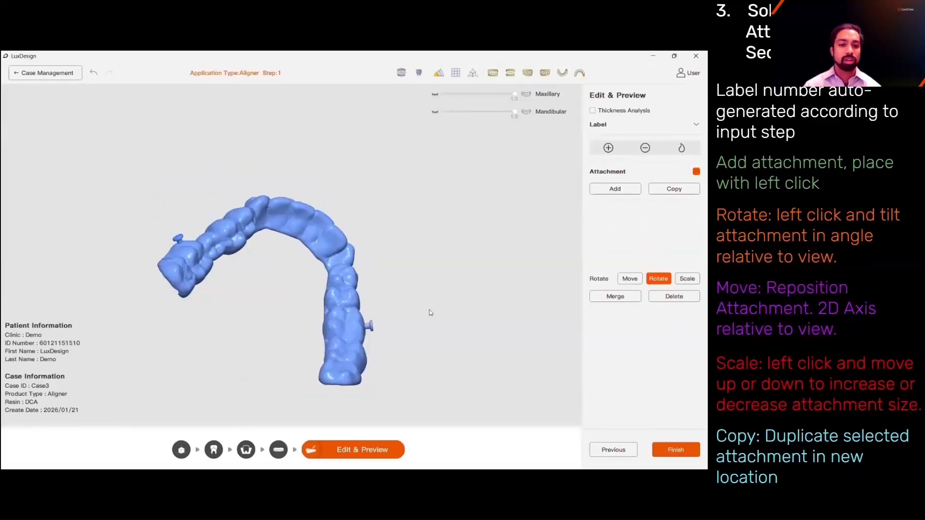
right_click_drag(429, 310, 456, 291)
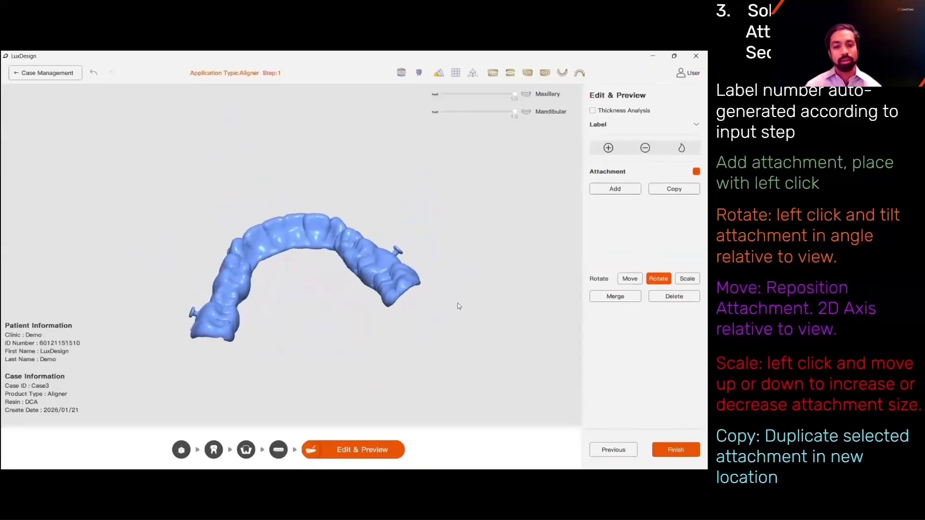
Step: Finish and export the step 1 mandibular aligner, return to Model Positioning and show the Lower Shell on the models
left_click(676, 449)
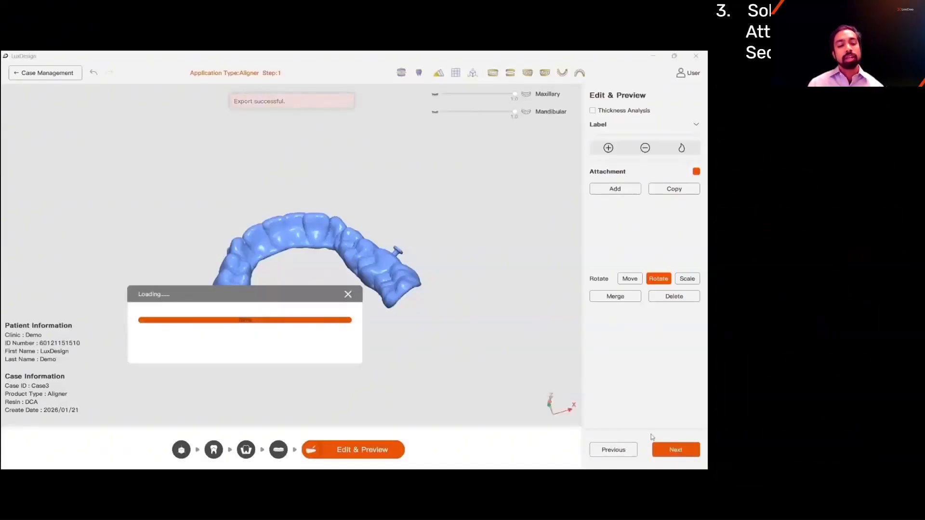
right_click_drag(401, 293, 491, 226)
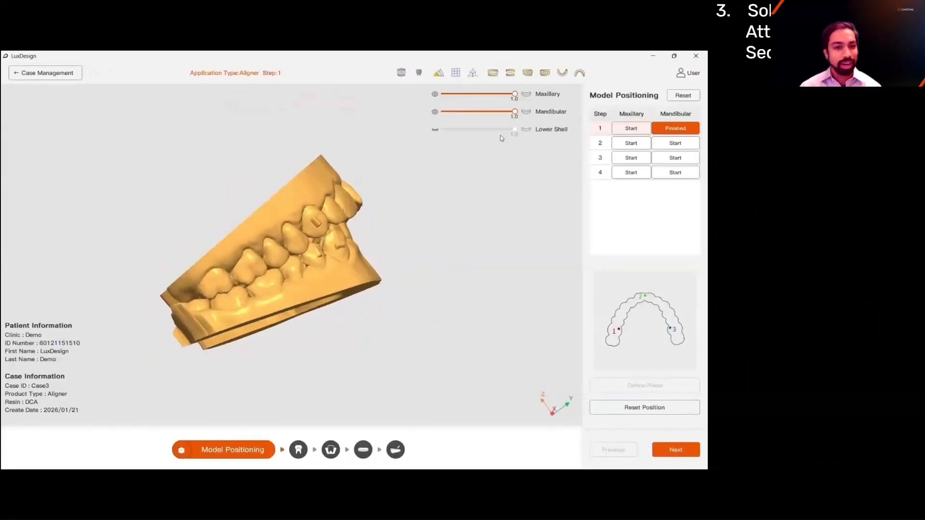
left_click(435, 130)
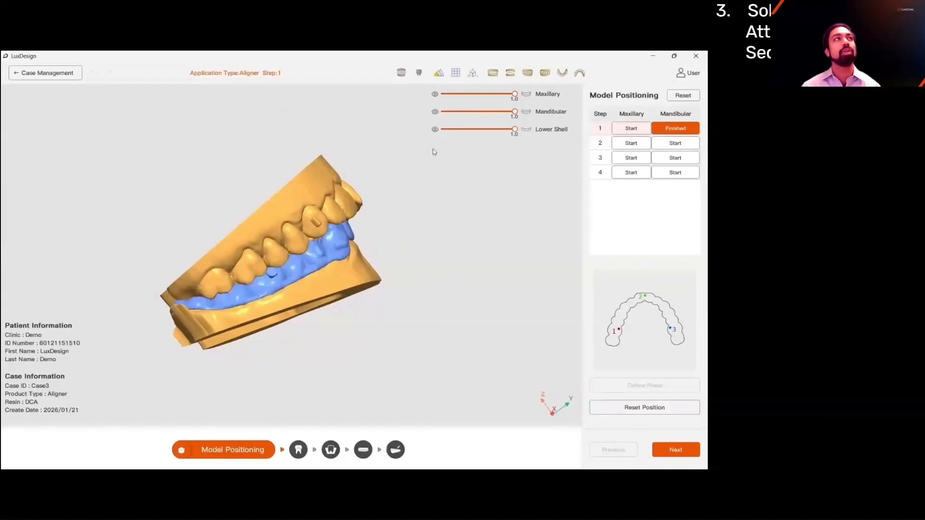
right_click_drag(433, 153, 282, 245)
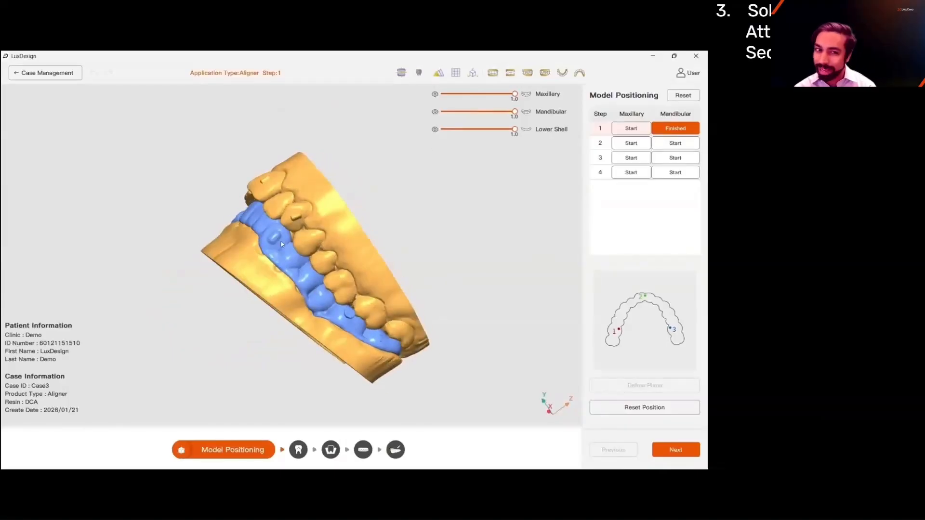
Step: Start step 2 for the mandibular model, proceed to model editing and run Mesh Optimization on it
left_click(678, 145)
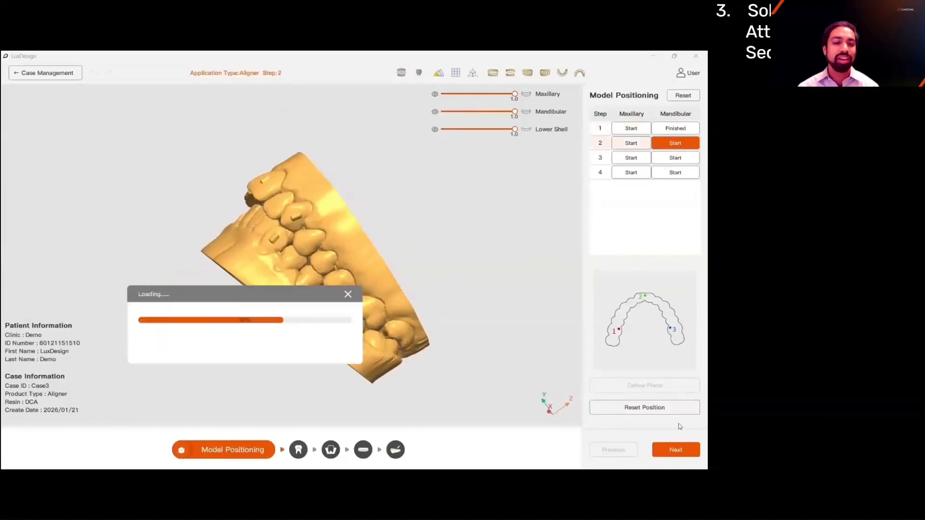
left_click(682, 452)
right_click_drag(500, 247, 390, 224)
left_click(611, 194)
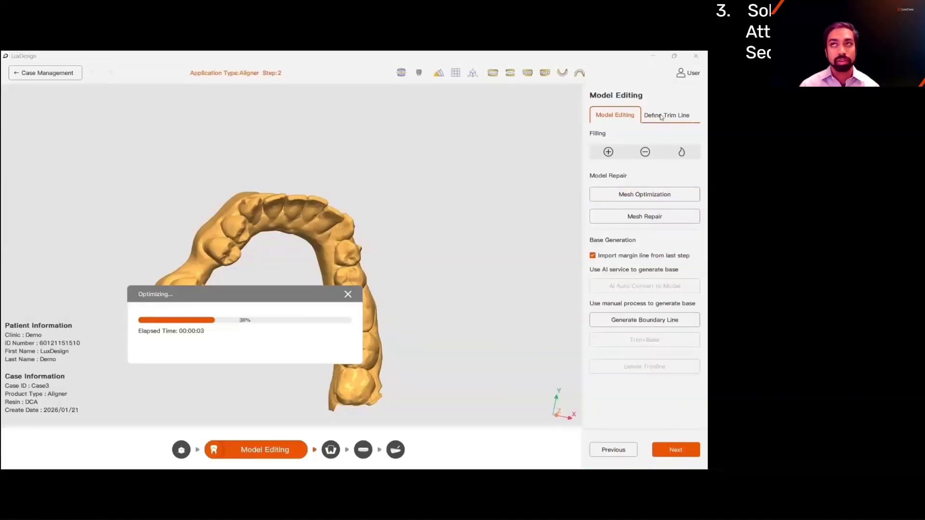
Step: Apply the trim line from the last step to the step 2 mandibular model and check it around the arch
left_click(661, 117)
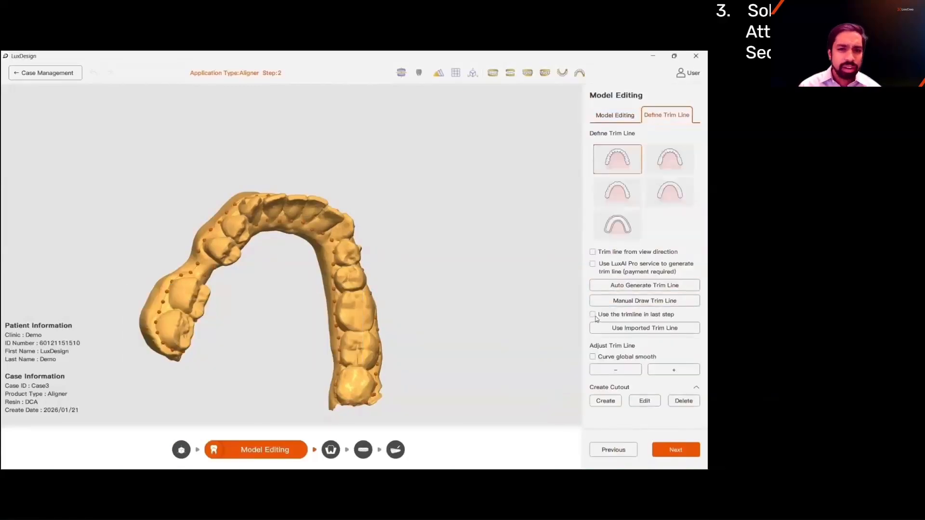
left_click(594, 315)
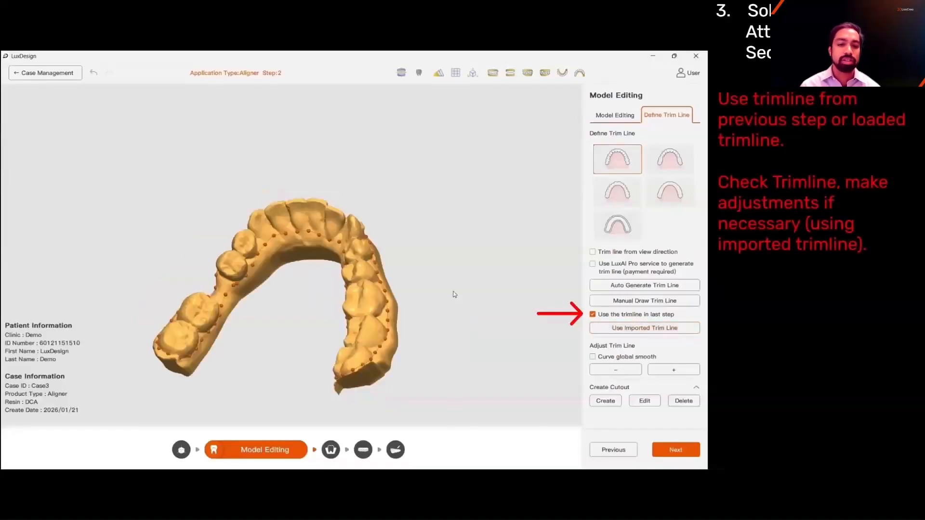
mouse_move(453, 290)
middle_mouse_down()
mouse_move(480, 305)
mouse_move(445, 320)
mouse_move(432, 296)
mouse_move(419, 338)
mouse_move(435, 409)
mouse_move(447, 420)
mouse_move(489, 378)
mouse_move(515, 312)
mouse_move(400, 310)
mouse_move(373, 336)
mouse_move(371, 356)
mouse_move(424, 407)
mouse_move(450, 288)
middle_mouse_up()
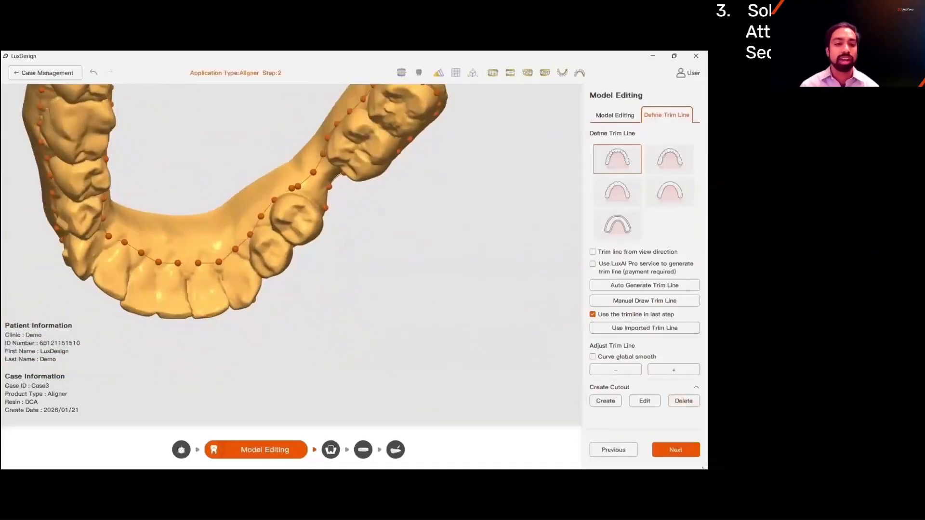
middle_click_drag(361, 234, 361, 318)
scroll(357, 235, "down", 3)
Step: Load the previous step's solid pontic into the step 2 model, check its fit in the gap and fill the gaps
left_click(696, 112)
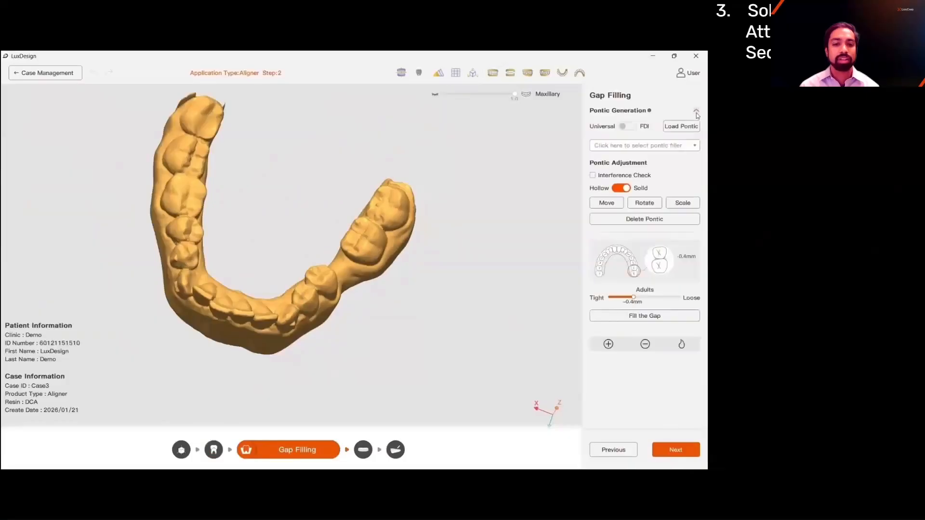
left_click(679, 127)
middle_click_drag(363, 422, 329, 384)
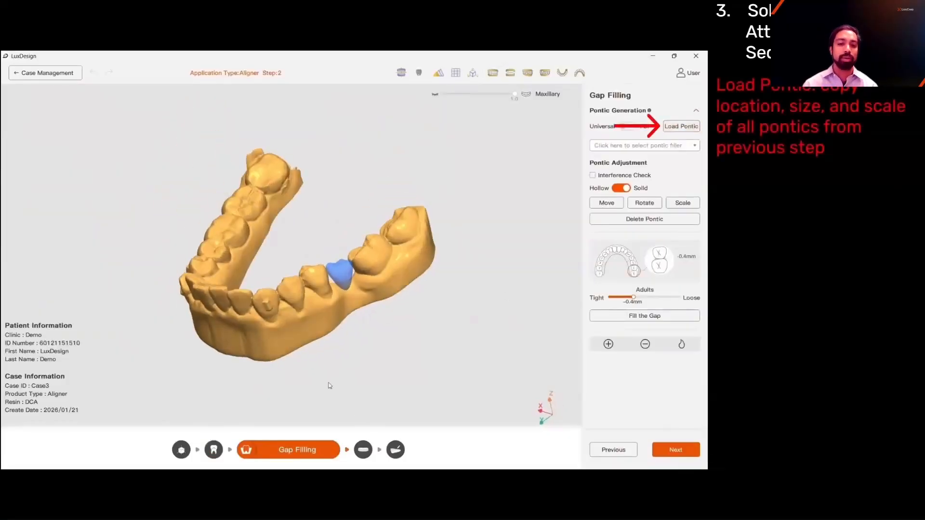
scroll(345, 325, "up", 5)
middle_click_drag(345, 326, 464, 352)
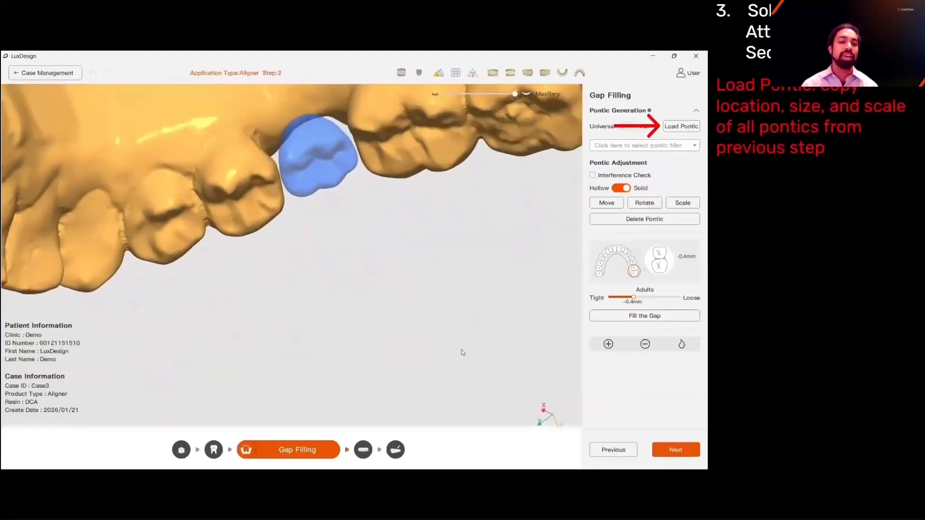
middle_click_drag(418, 260, 361, 207)
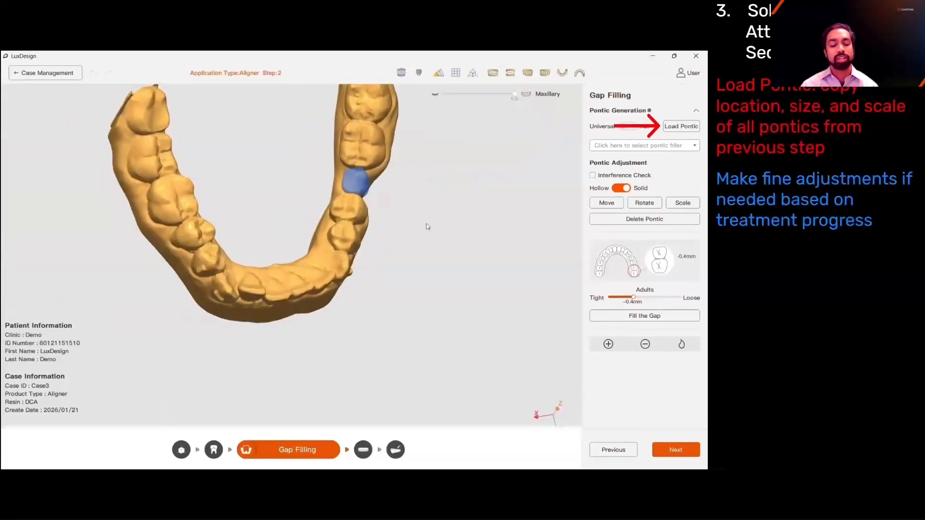
left_click(645, 316)
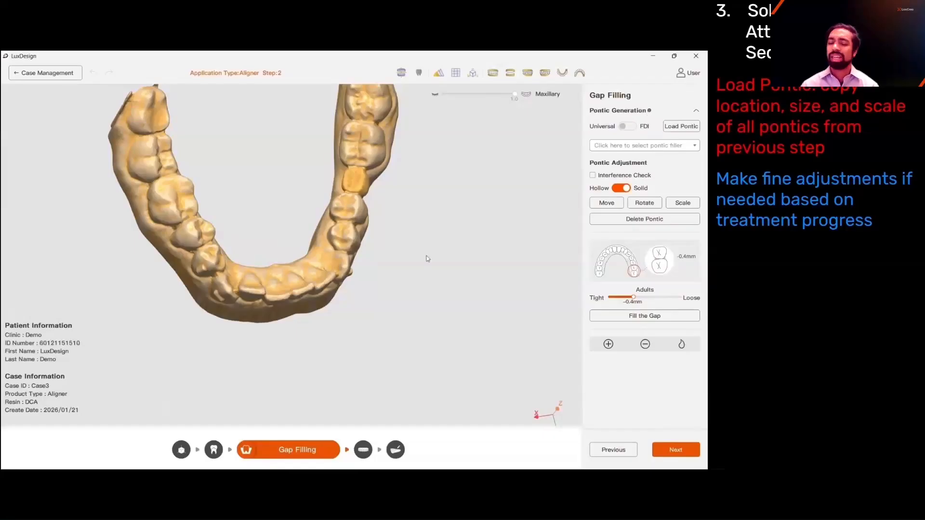
Step: Create the step 2 mandibular aligner with Normal (0.125) fit and Customized Thickness
left_click(675, 450)
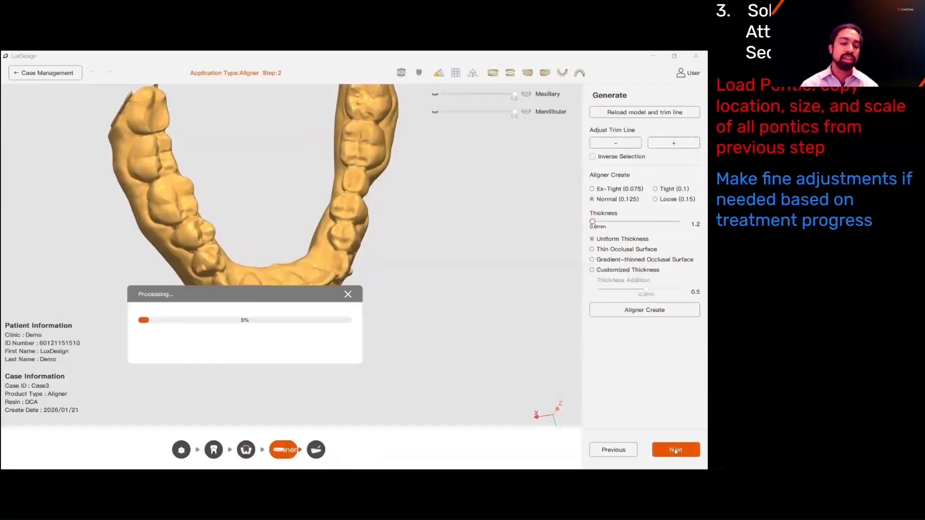
left_click(593, 270)
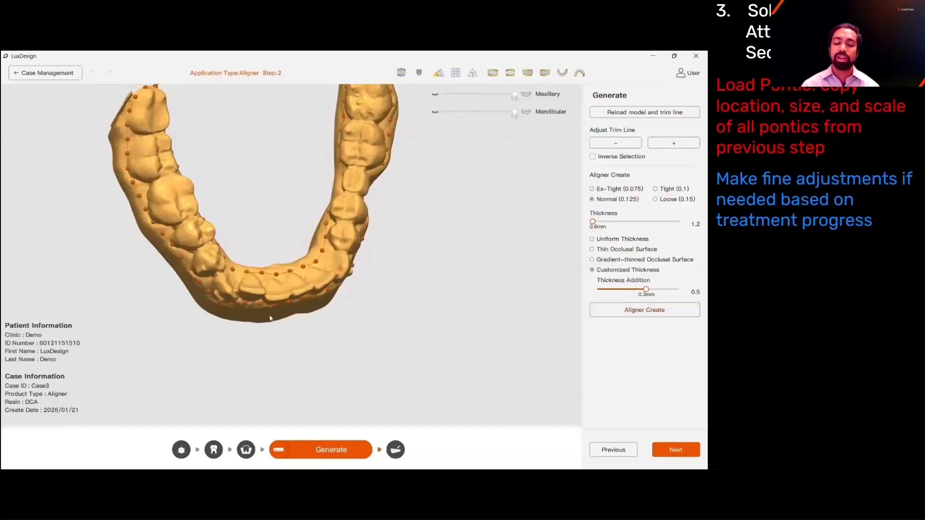
middle_click_drag(269, 315, 235, 300)
middle_click_drag(531, 299, 511, 294)
left_click(608, 311)
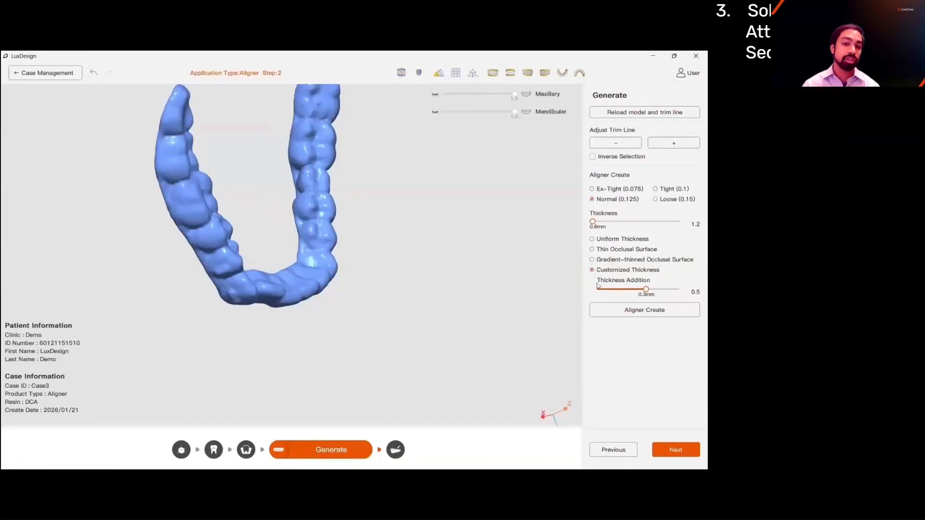
Step: Place the convex label 2 on the outer molar surface of the aligner and load the previous step's attachments
left_click(675, 449)
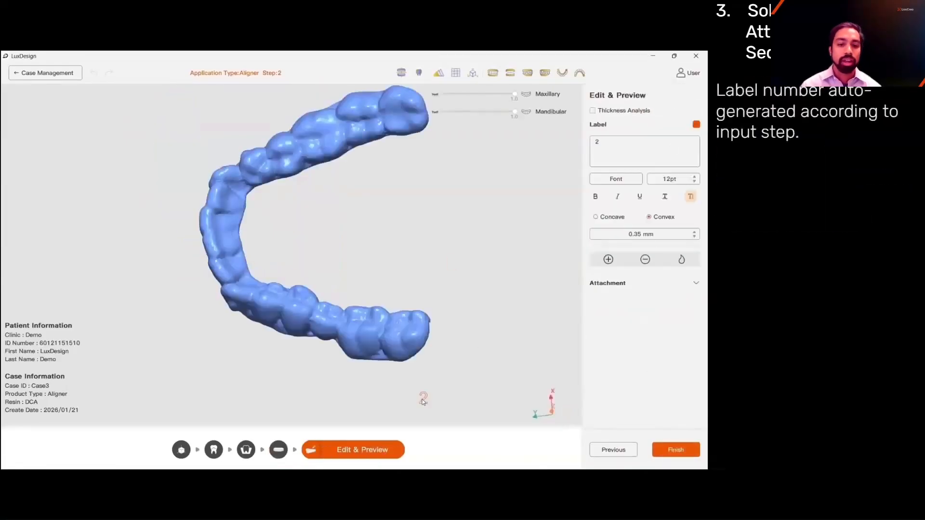
right_click_drag(359, 391, 383, 329)
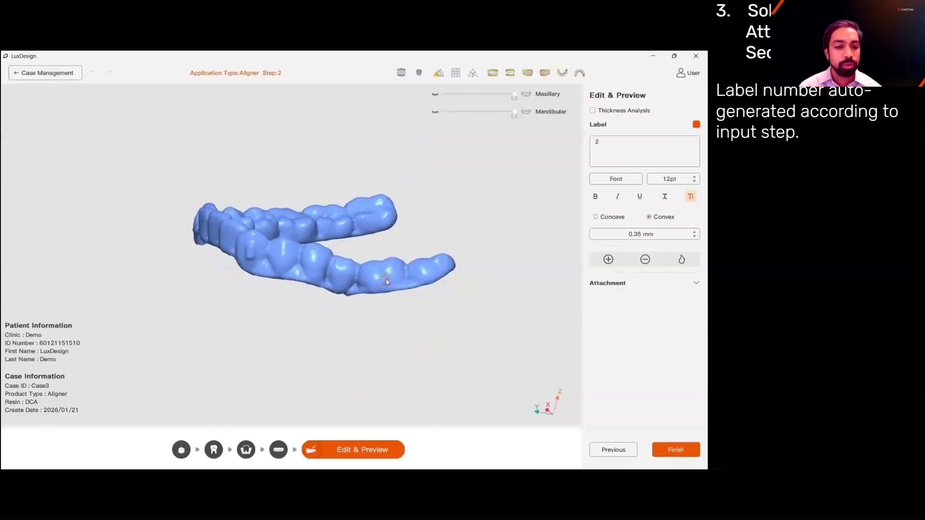
left_click(695, 285)
left_click(683, 189)
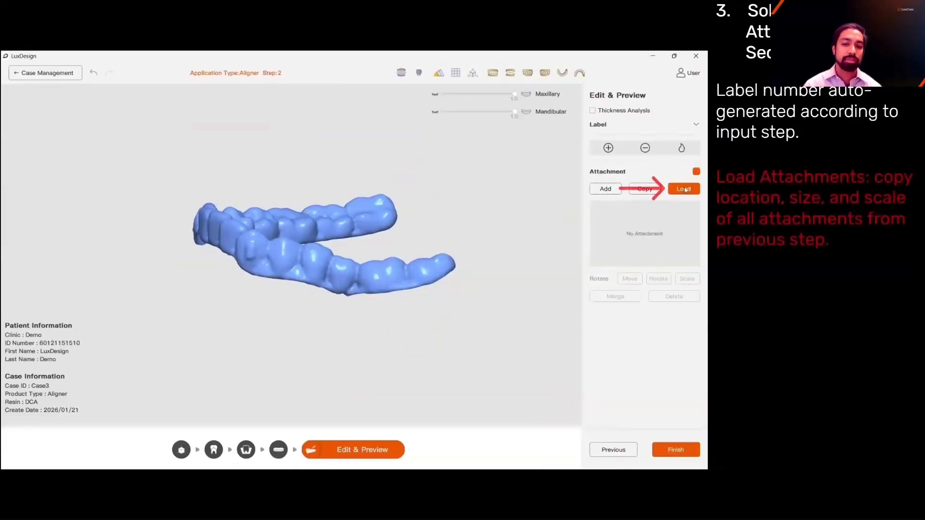
right_click_drag(367, 304, 363, 362)
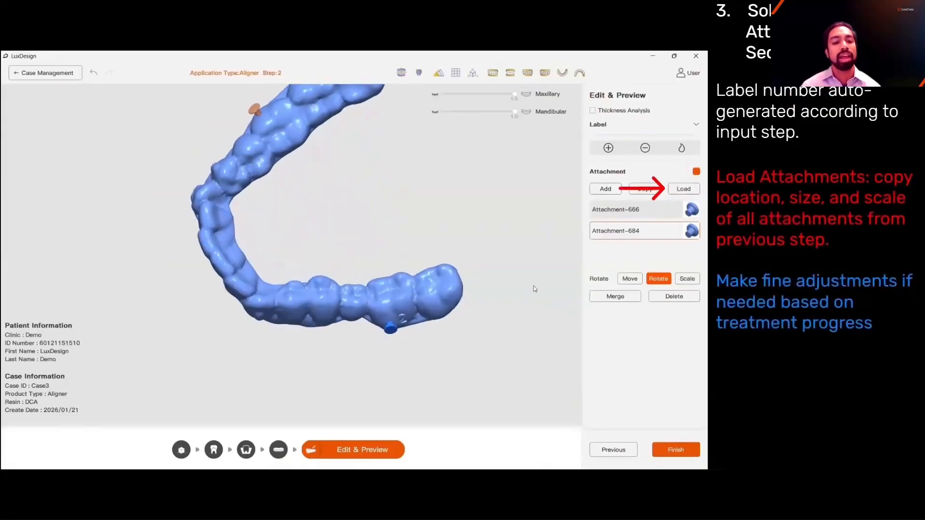
Step: Merge the loaded attachments into the step 2 aligner, then finish and export it
left_click(615, 297)
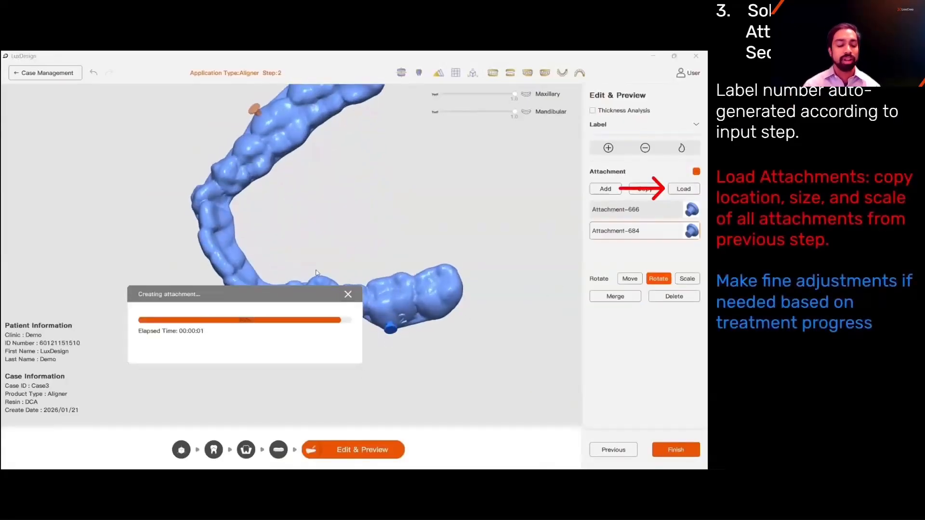
right_click_drag(333, 276, 426, 243)
left_click(676, 451)
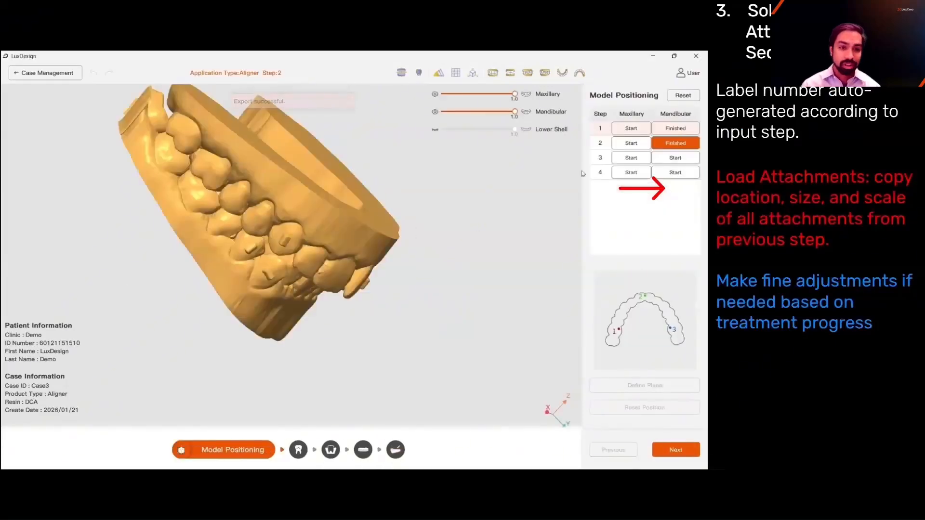
Step: Start step 3 for the mandibular model, proceed to model editing and run Mesh Optimization on it
left_click(671, 159)
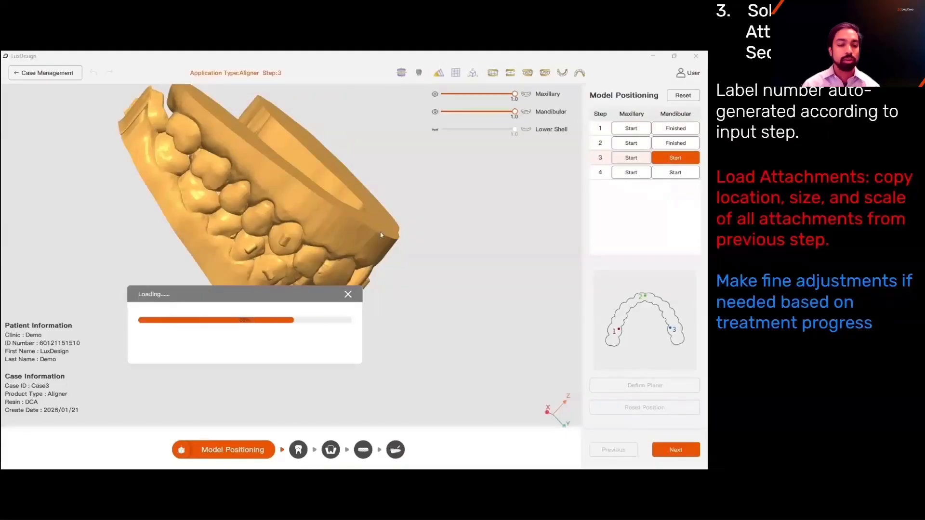
right_click_drag(377, 209, 505, 270)
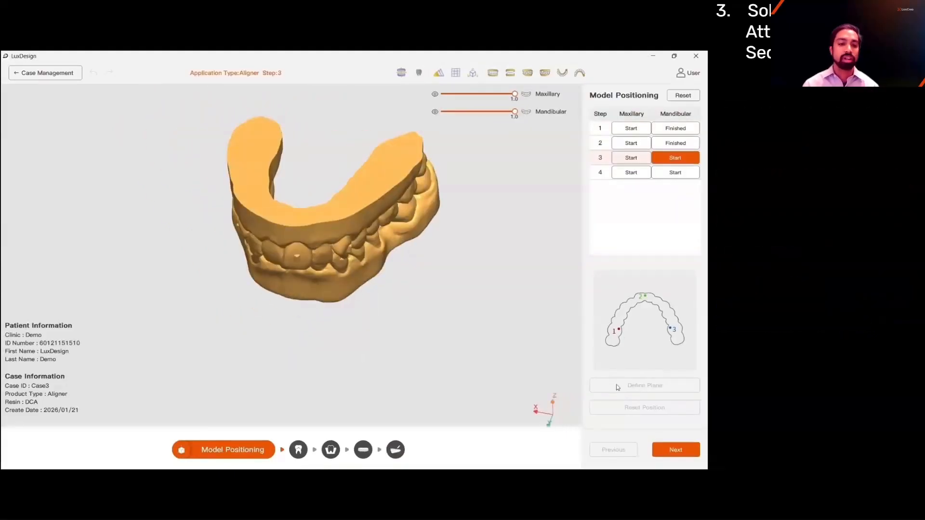
left_click(675, 449)
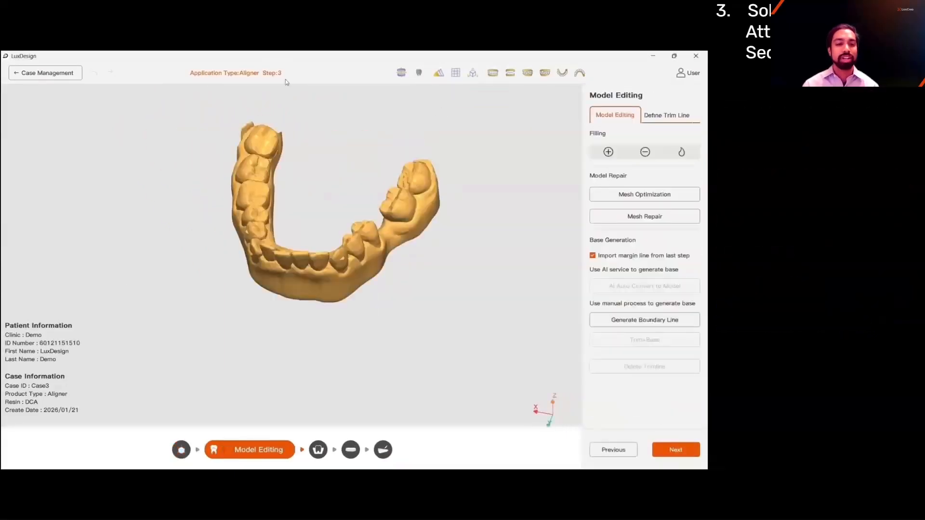
left_click(645, 195)
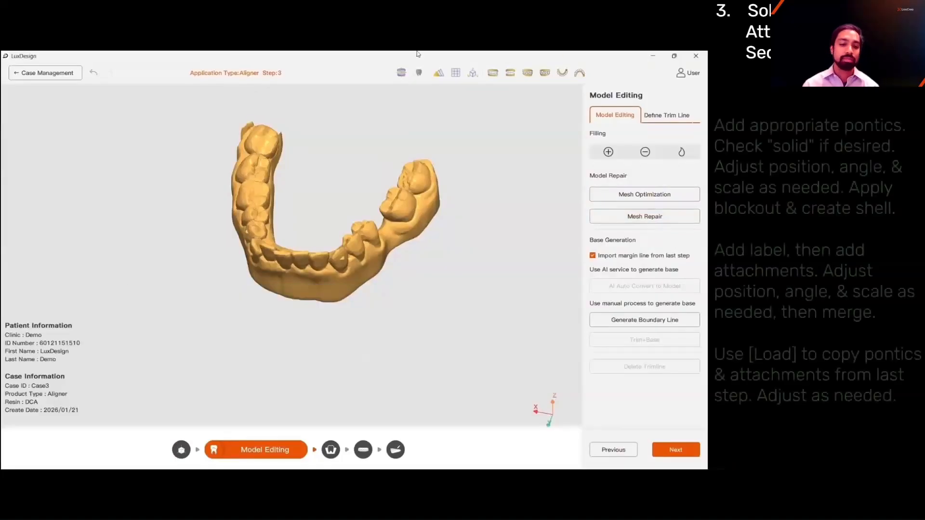
Step: Apply the trim line from the last step to the step 3 mandibular model and check it
left_click(671, 116)
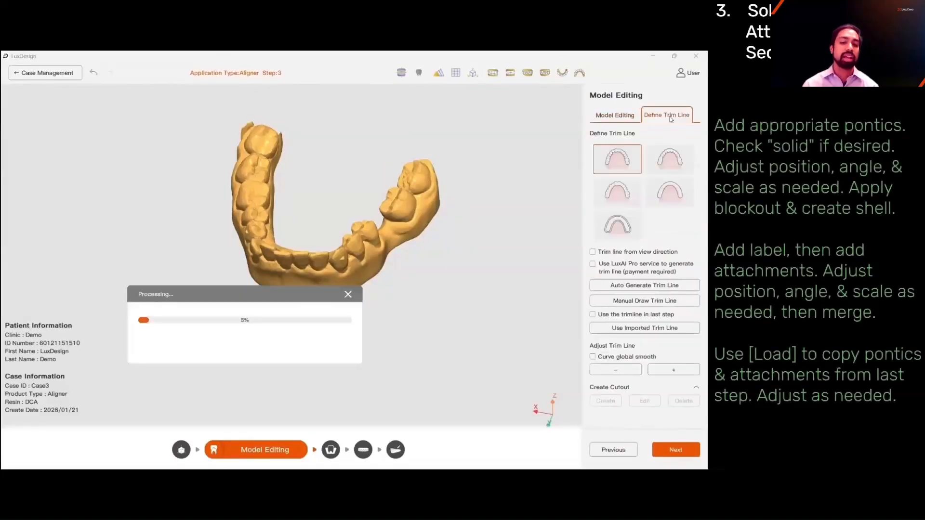
left_click(593, 314)
right_click_drag(453, 278, 463, 368)
Step: Load the previous step's solid pontic into the step 3 model and fill the gaps
left_click(675, 449)
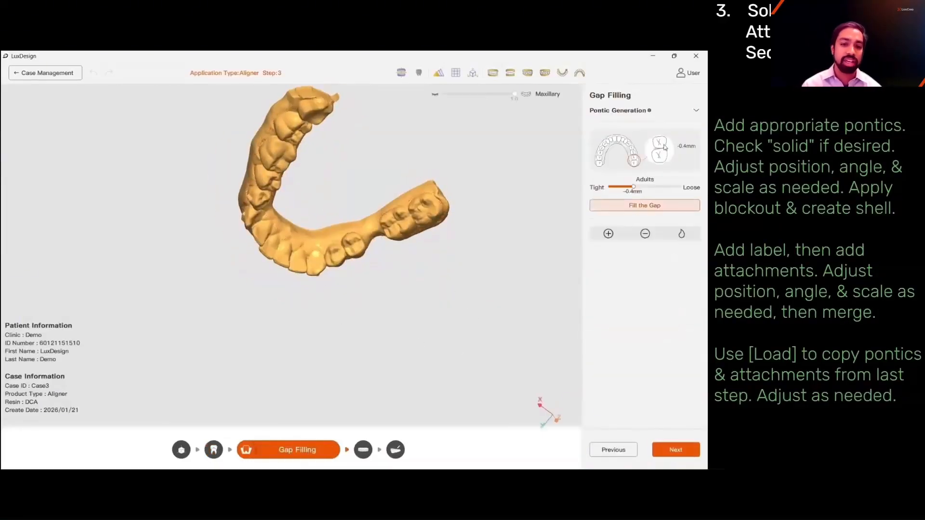
left_click(681, 126)
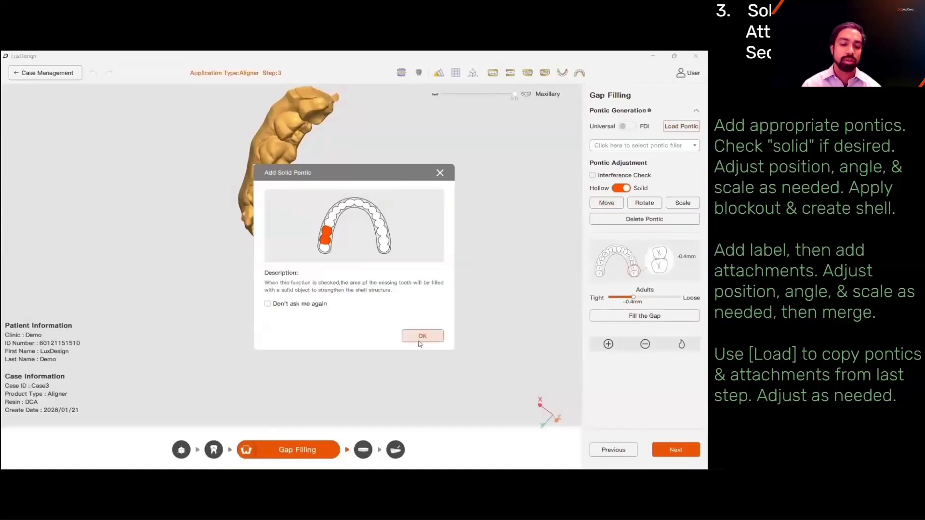
left_click(422, 337)
scroll(392, 254, "up", 5)
left_click(644, 315)
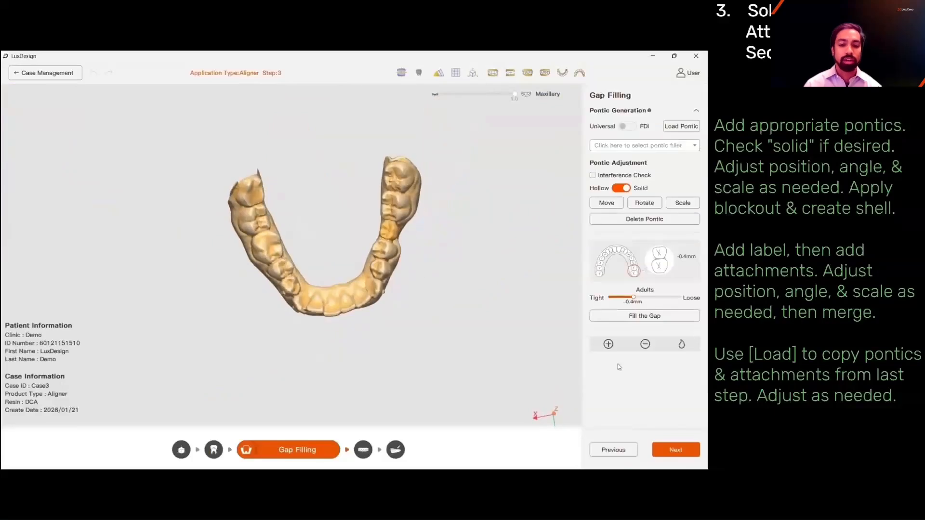
Step: Create the step 3 aligner with Customized Thickness and place the convex label 3 on the rear molar's outer surface
left_click(667, 449)
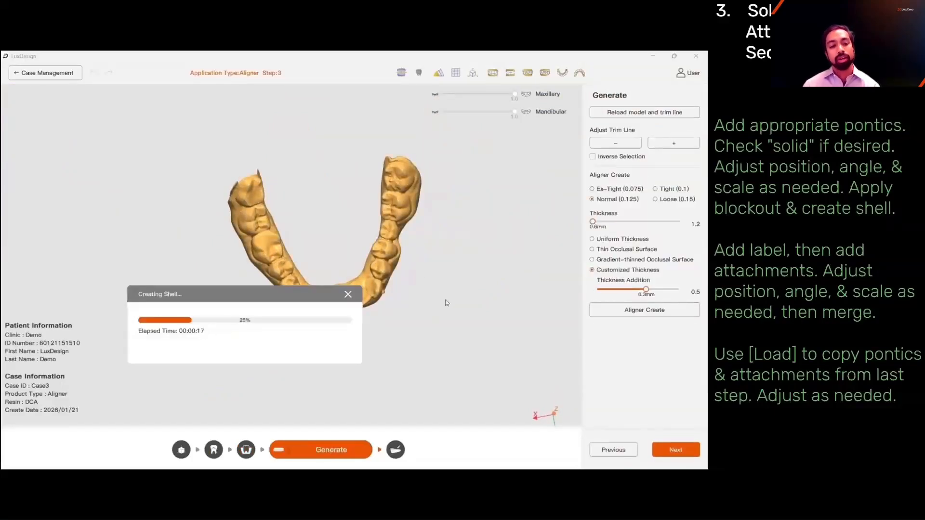
middle_click_drag(438, 301, 317, 172)
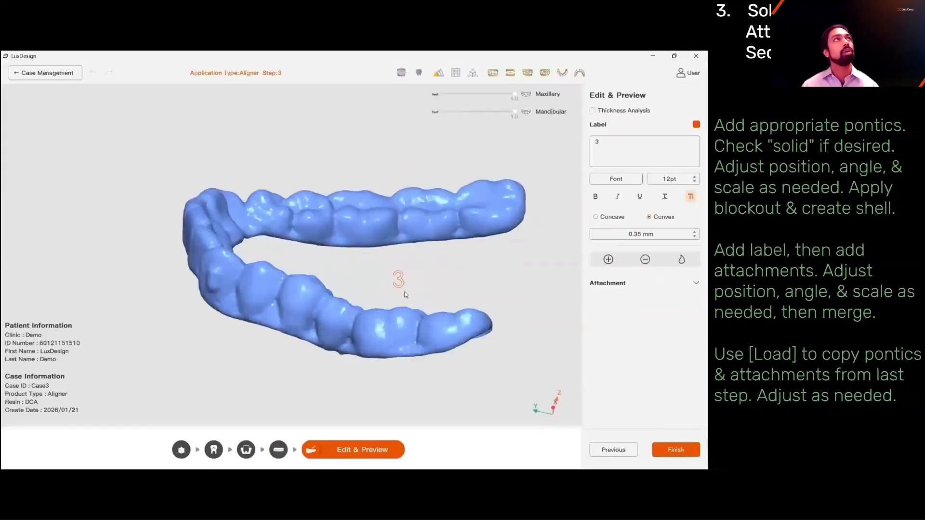
middle_click_drag(406, 294, 409, 316)
left_click(453, 343)
middle_click_drag(361, 407, 377, 370)
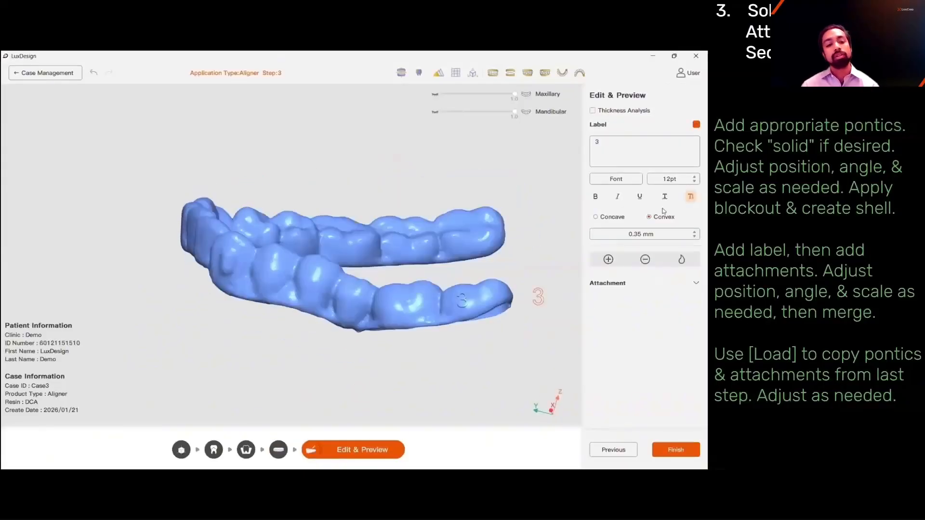
Step: Load the previous step's attachments onto the step 3 aligner, merge them and finish the aligner
left_click(695, 283)
left_click(686, 191)
middle_click_drag(434, 366, 572, 424)
left_click(615, 296)
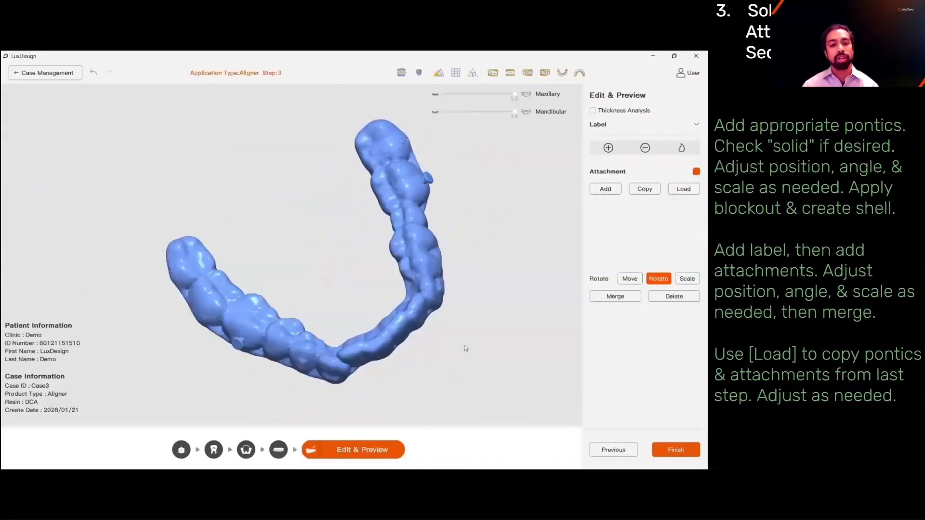
left_click(670, 446)
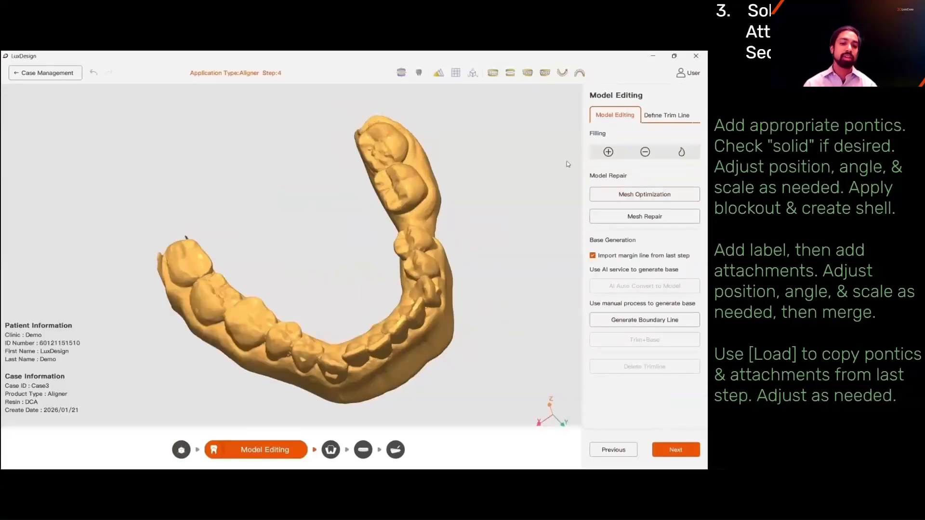
Step: Apply the last step's trim line to the step 4 mandibular model and load the previous step's pontic into its gap
left_click(654, 116)
left_click(592, 314)
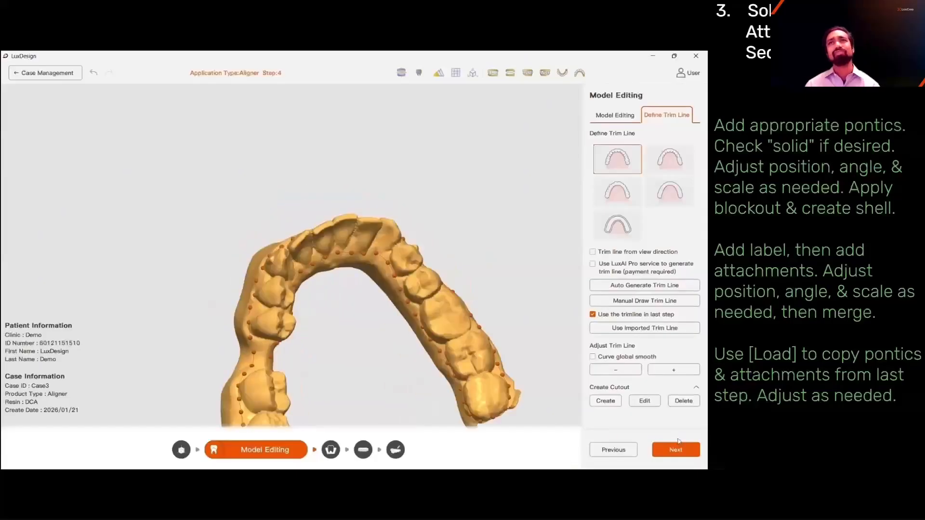
left_click(676, 449)
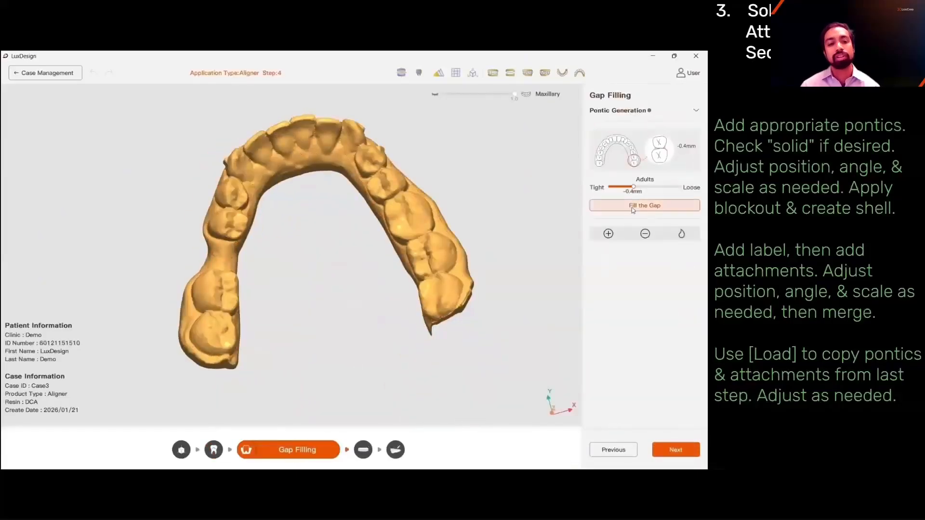
left_click(674, 128)
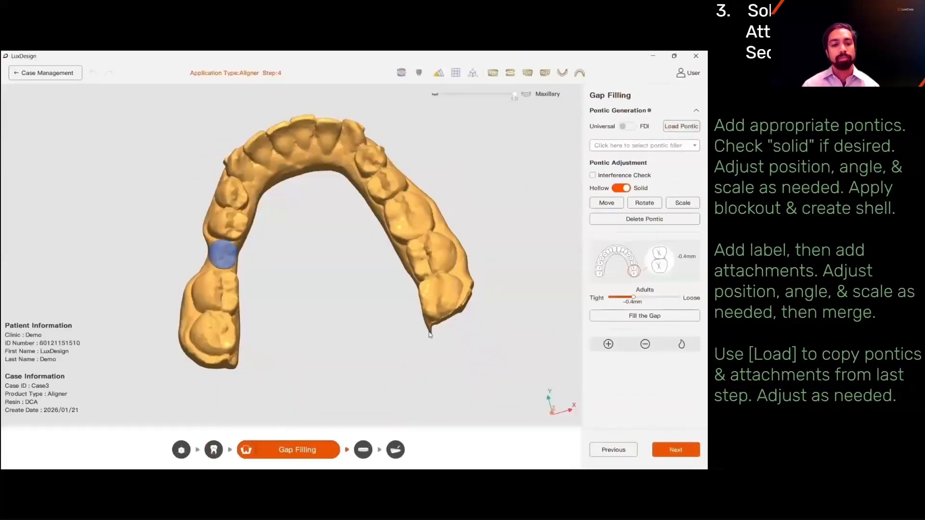
Step: Fill the gaps in the step 4 mandibular model and create its aligner with Customized Thickness
left_click(645, 315)
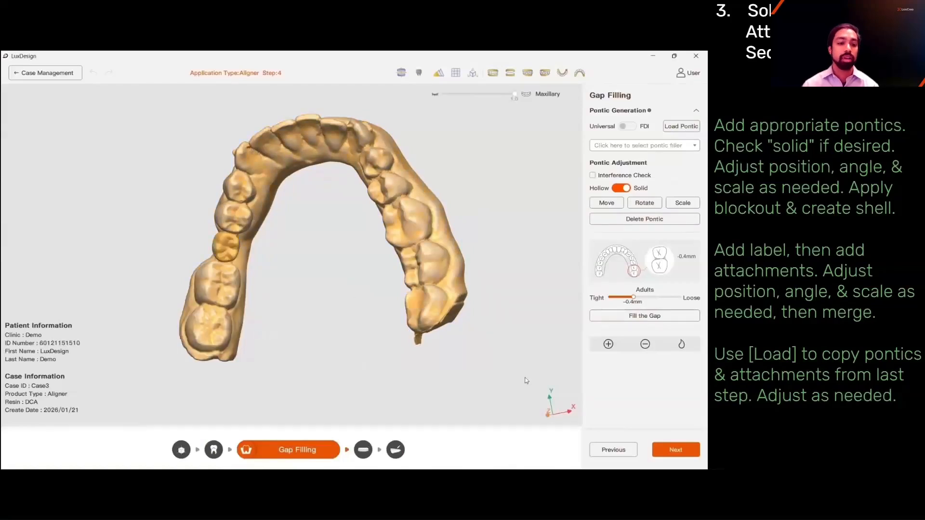
left_click(676, 449)
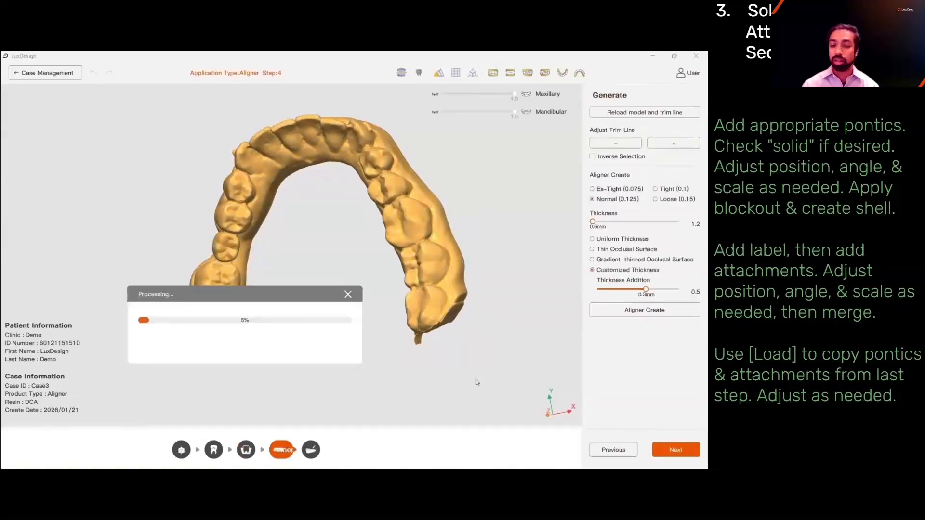
left_click(653, 310)
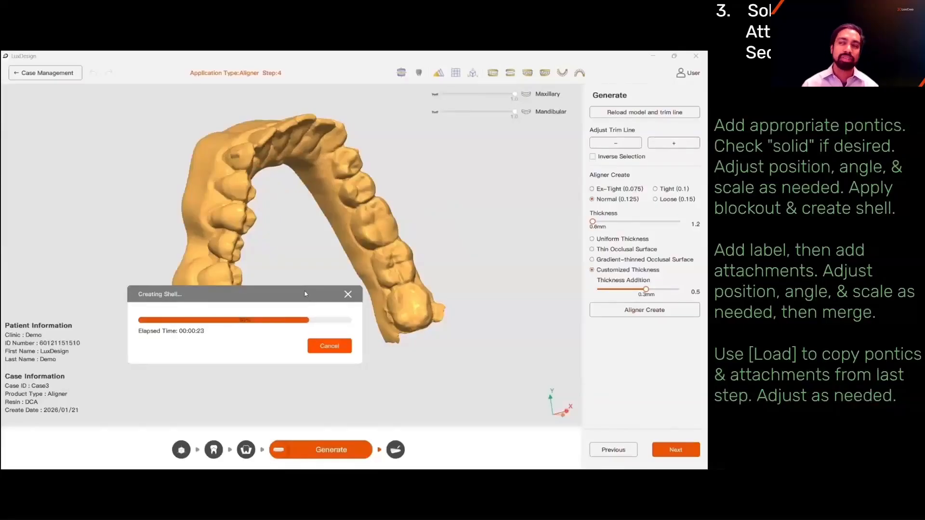
middle_click_drag(312, 268, 288, 292)
left_click(684, 448)
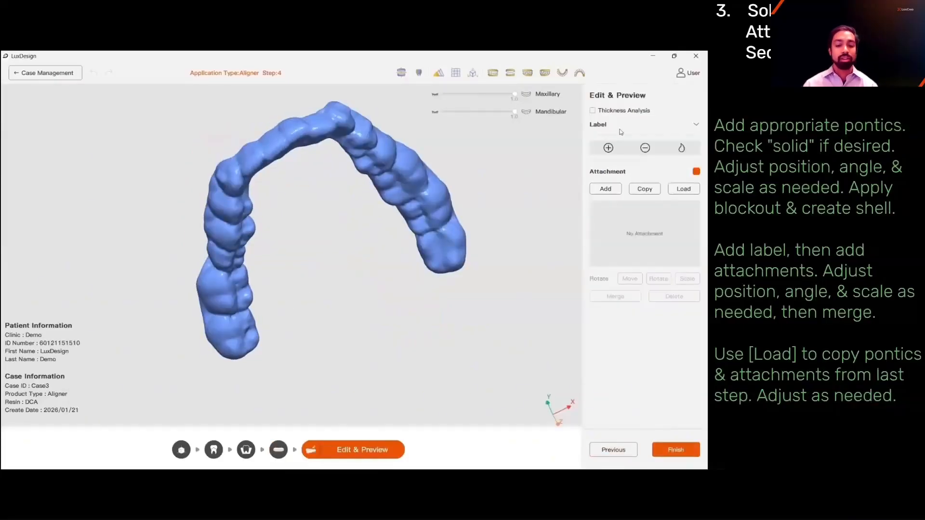
Step: Label the step 4 aligner with a convex 4, load the previous step's attachments and finish the aligner
left_click(621, 126)
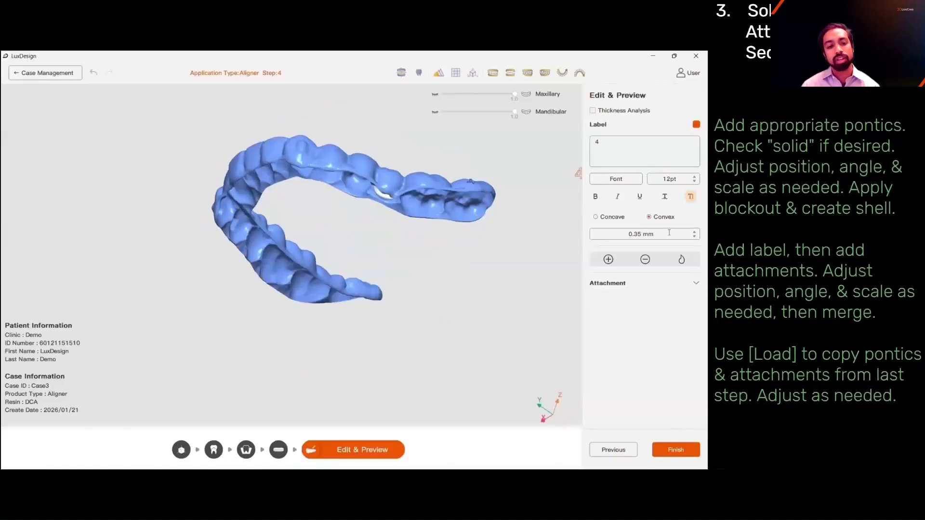
left_click(694, 283)
left_click(683, 188)
middle_click_drag(431, 207, 508, 349)
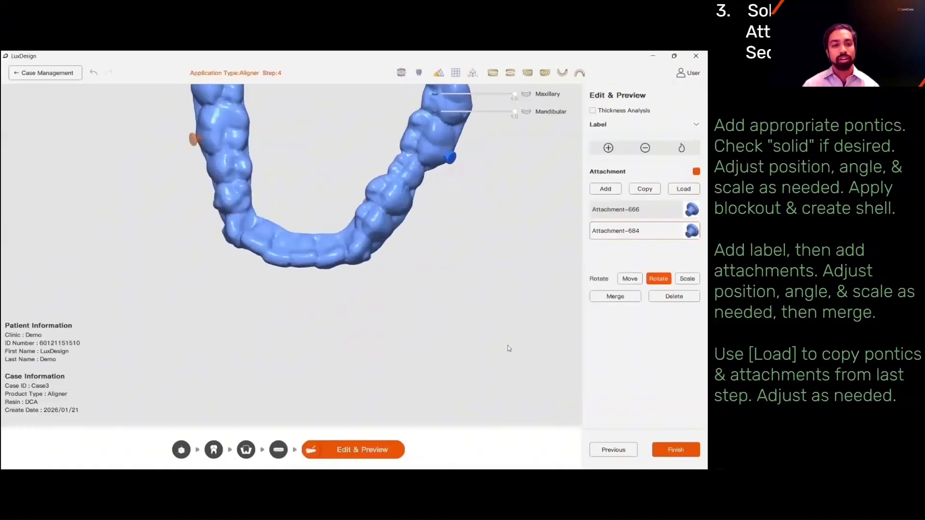
scroll(368, 293, "down", 4)
left_click(676, 449)
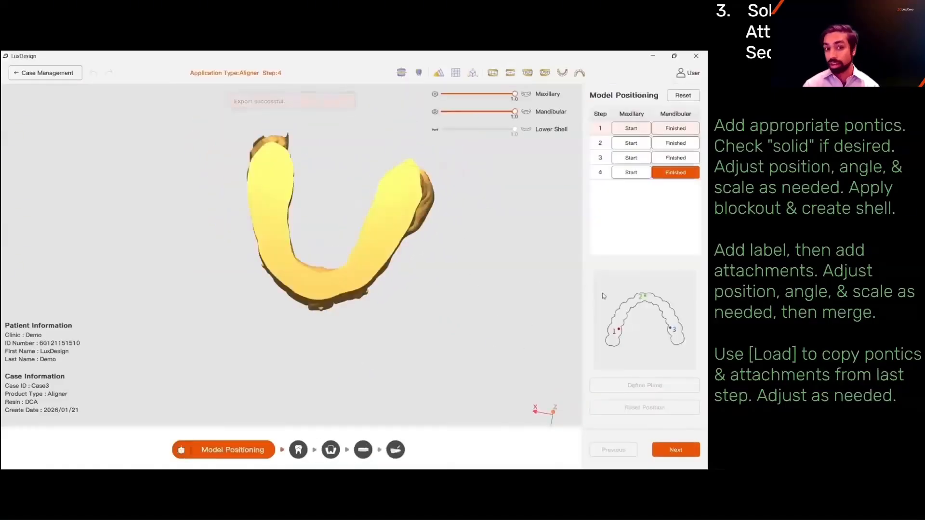
Step: Reload and merge the previous step's attachments on the step 4 aligner and turn on Thickness Analysis
left_click(672, 189)
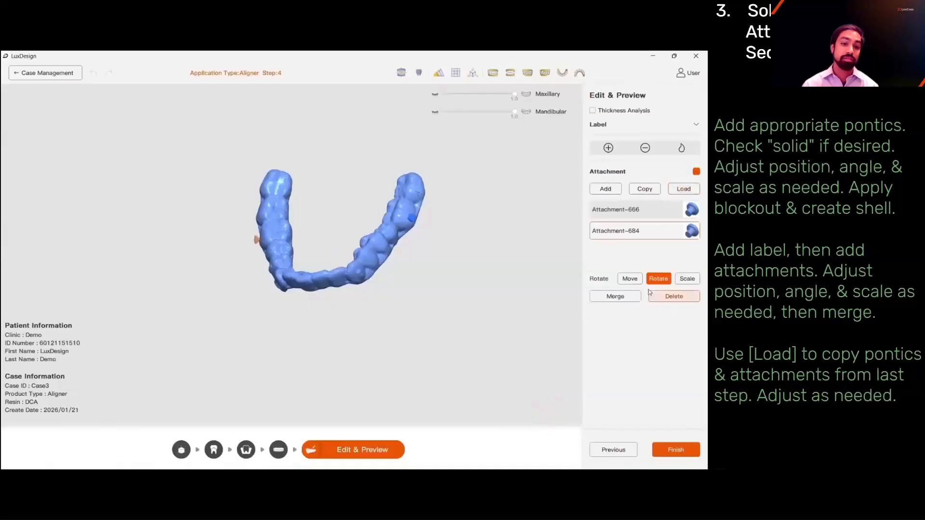
left_click(592, 110)
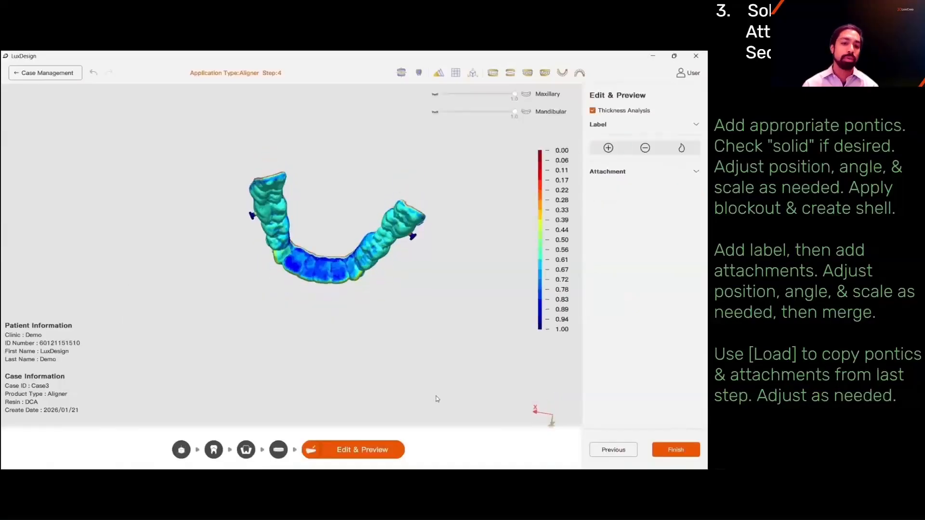
mouse_move(440, 338)
middle_mouse_down()
mouse_move(501, 290)
mouse_move(375, 379)
mouse_move(364, 377)
middle_mouse_up()
Step: Cut a section through the front of the step 4 aligner to examine its wall thickness, and finish the aligner
left_click(419, 72)
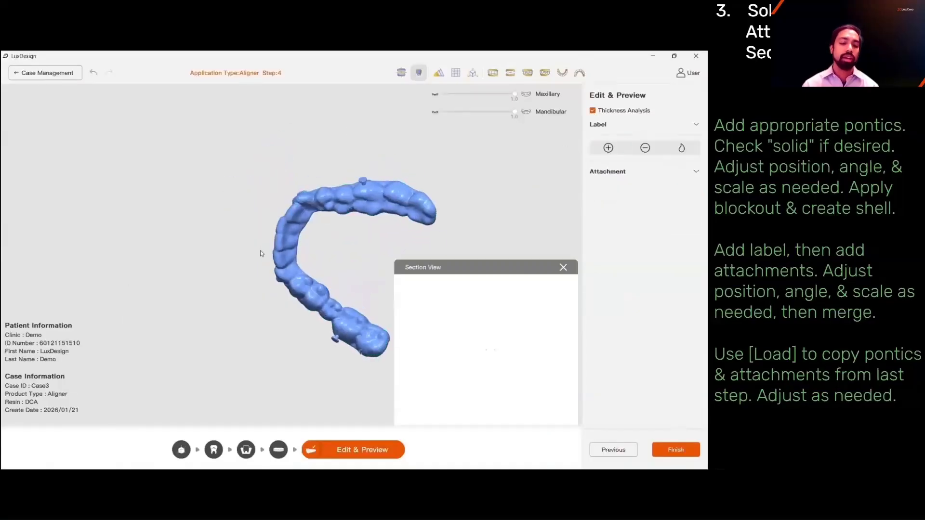
left_click_drag(225, 262, 316, 253)
scroll(472, 377, "up", 4)
middle_click_drag(523, 355, 500, 349)
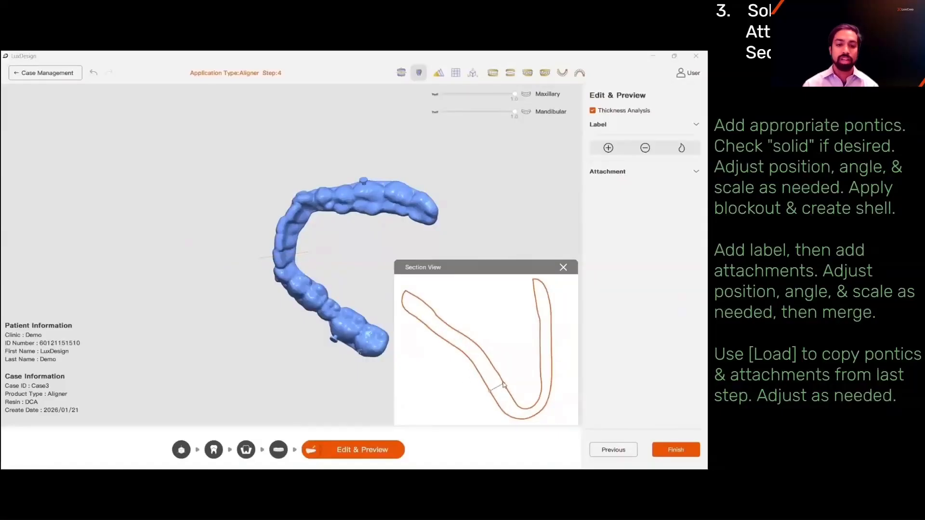
left_click(563, 267)
middle_click_drag(563, 267, 427, 262)
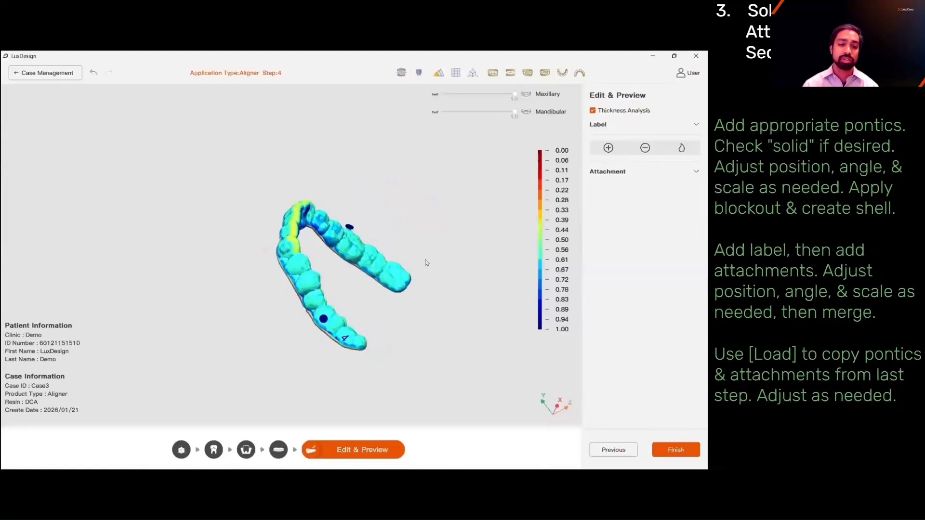
left_click(676, 449)
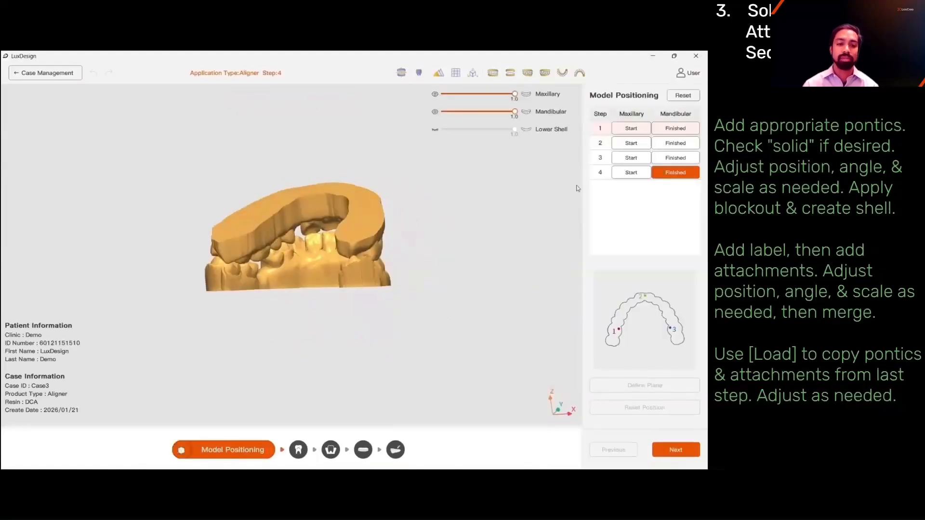
Step: Generate the trim line on the step 1 maxillary model and reshape its points along the lateral incisor's gum line
left_click(688, 450)
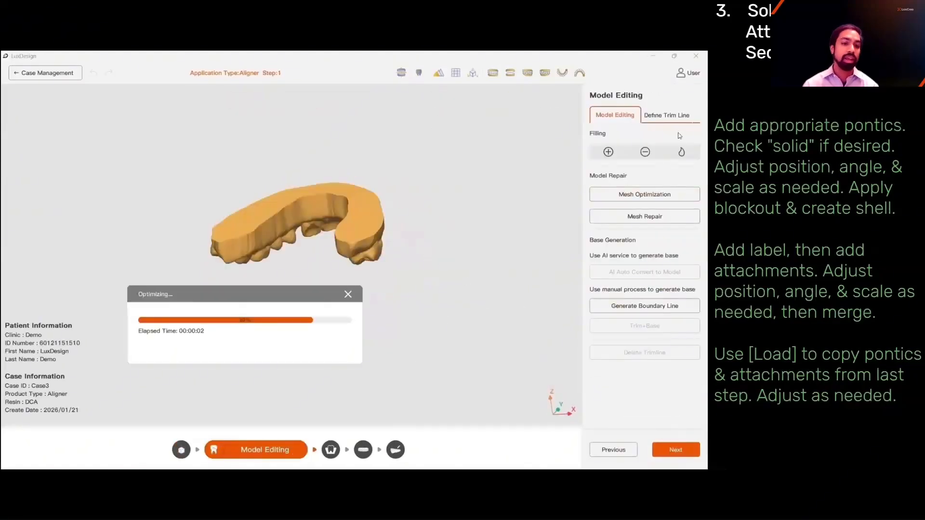
left_click(675, 116)
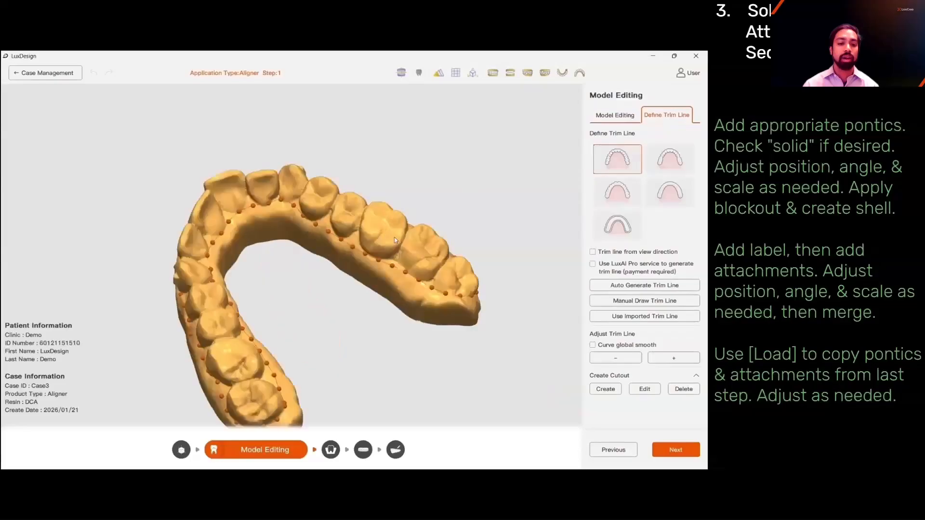
right_click_drag(433, 244, 239, 206)
scroll(239, 205, "up", 3)
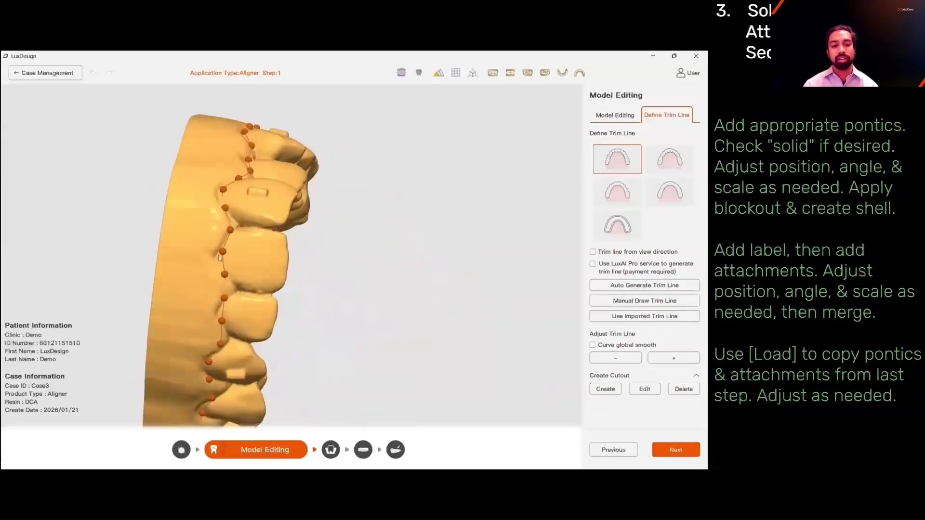
scroll(219, 265, "up", 3)
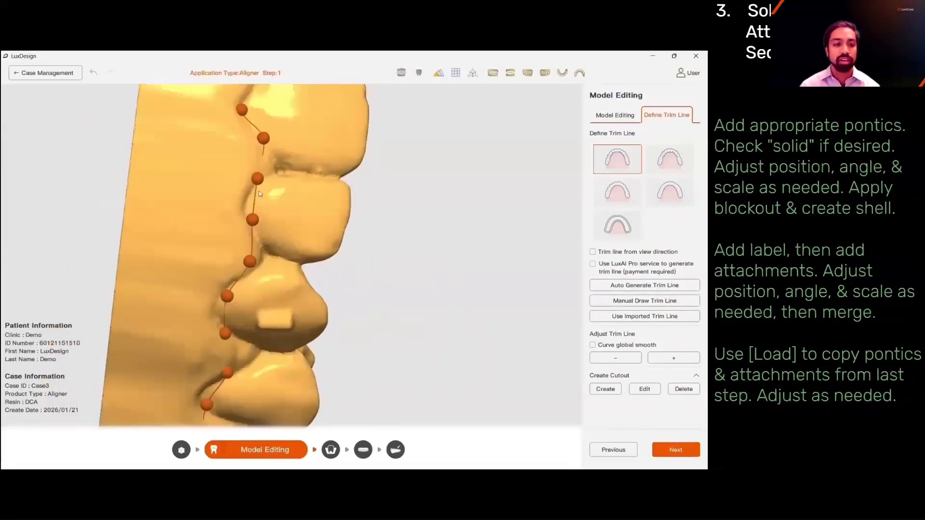
left_click_drag(245, 202, 247, 219)
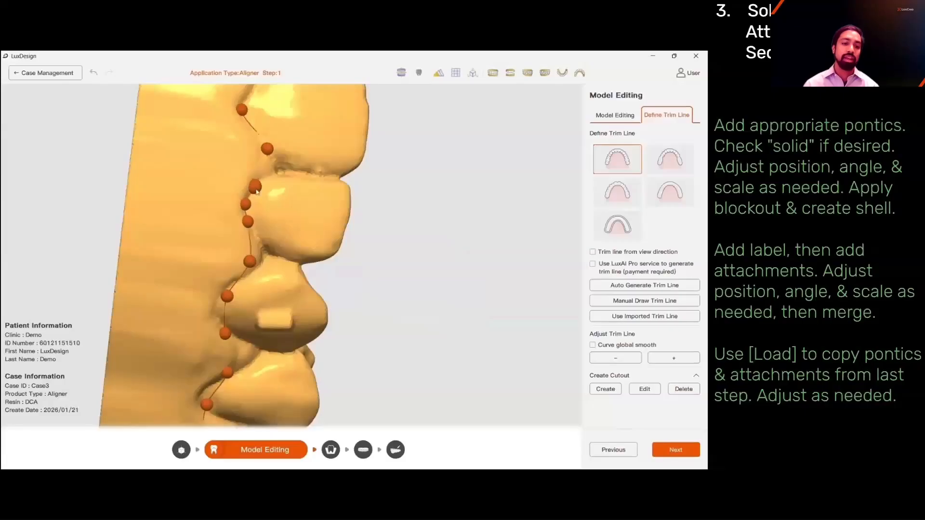
Step: Refine the maxillary trim line around the canine and the premolar behind it so it follows the gum margin
scroll(262, 208, "down", 3)
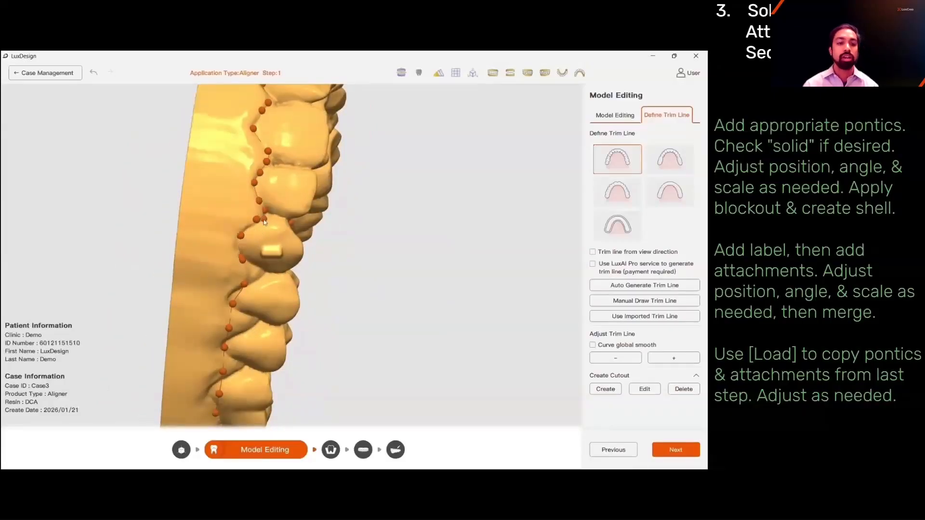
left_click(239, 247)
right_click_drag(262, 275, 252, 222)
left_click(246, 223)
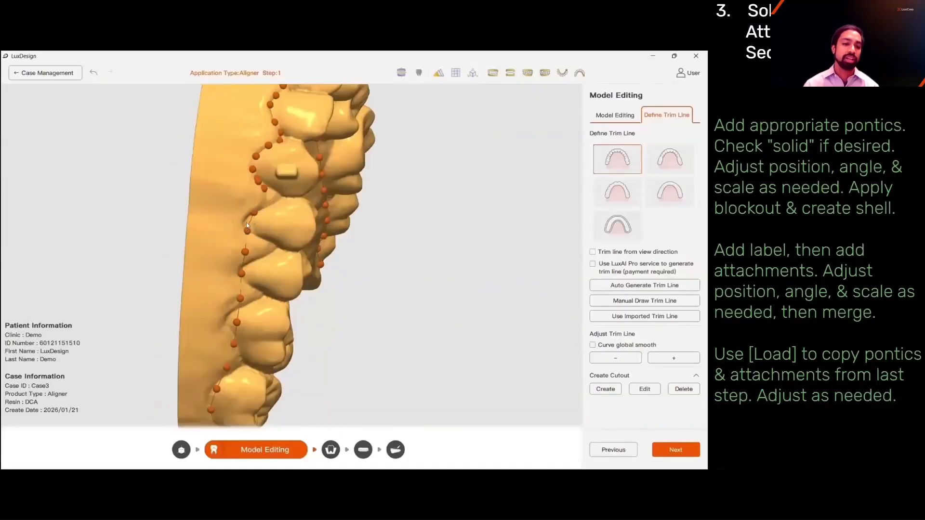
scroll(260, 213, "down", 5)
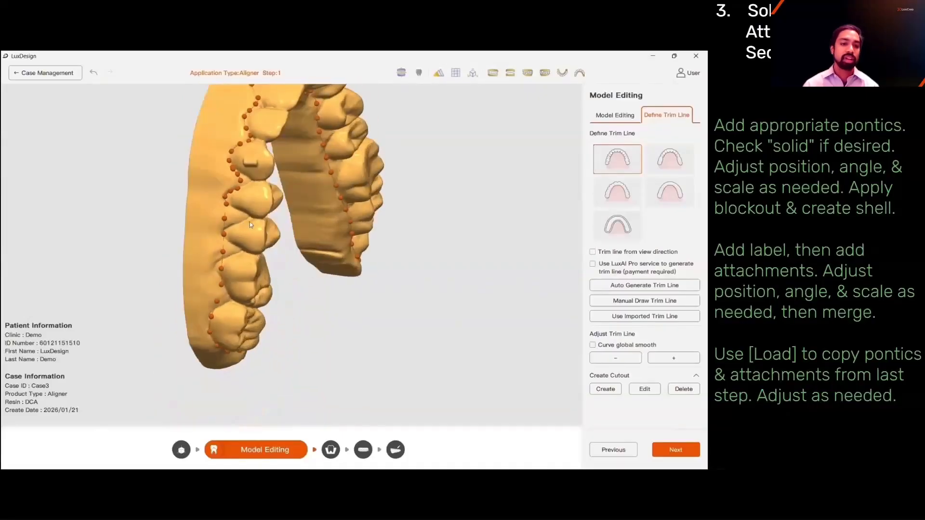
right_click_drag(249, 221, 681, 212)
Step: Fill the gaps in the step 1 maxillary model and create its Normal (0.125) aligner with Uniform Thickness of 0.6 mm
left_click(675, 449)
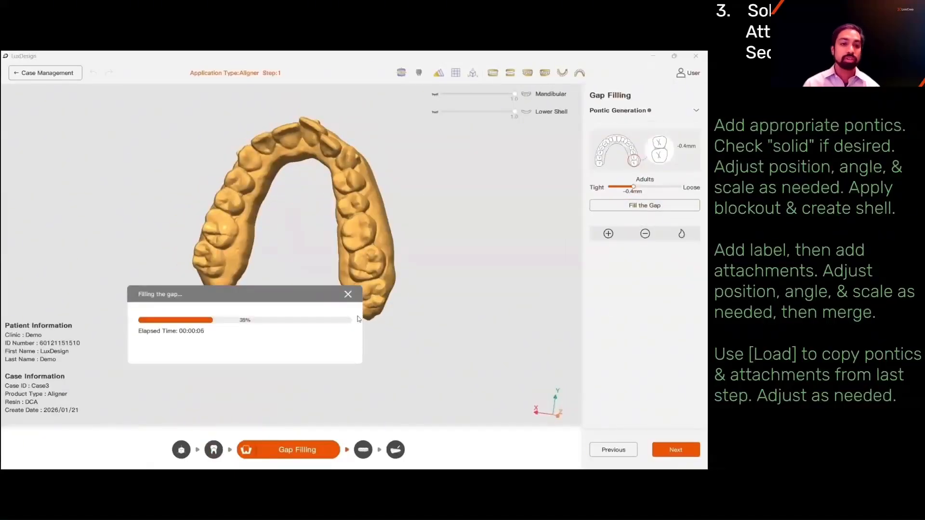
left_click(675, 449)
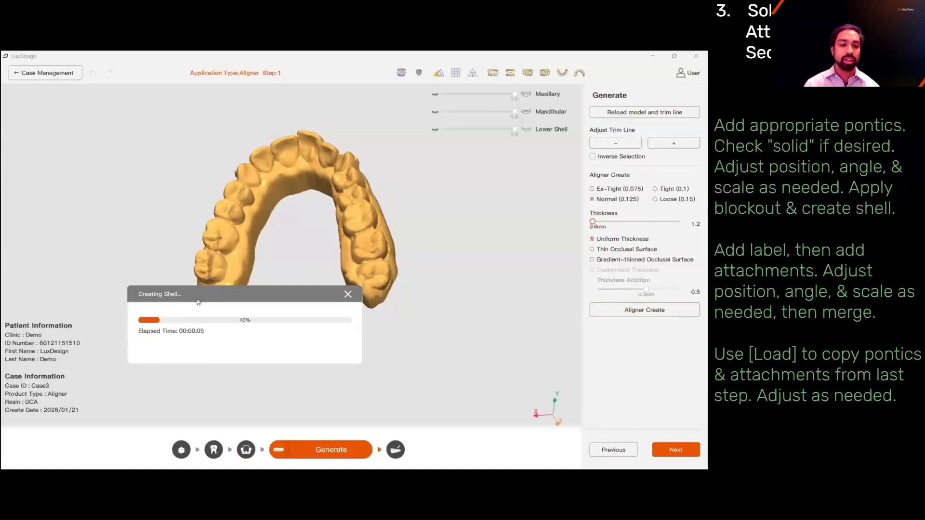
left_click_drag(197, 302, 252, 336)
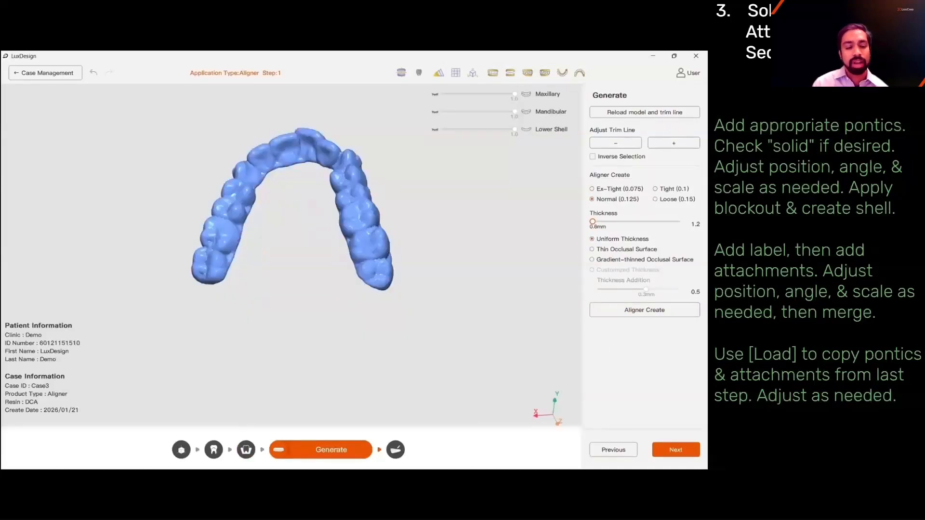
left_click(675, 449)
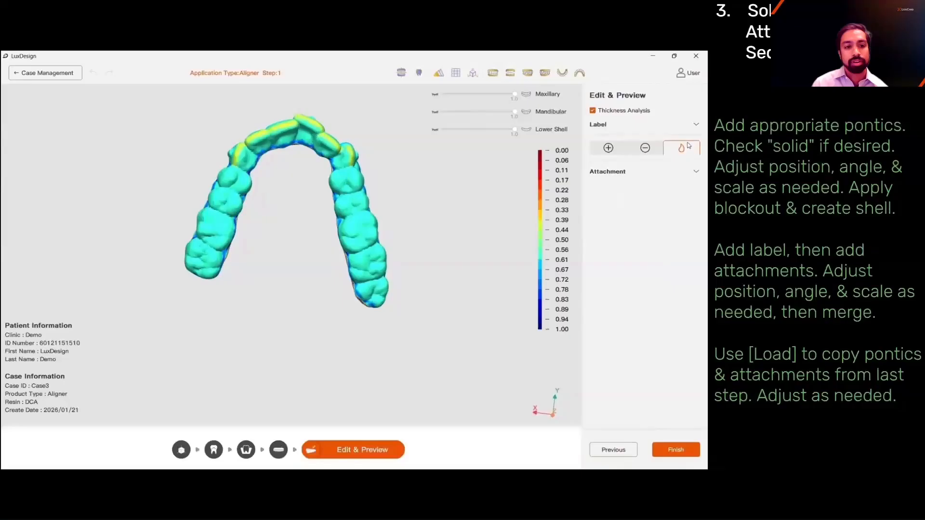
Step: Place the 12pt convex label 1, 0.35 mm high, on the outer surface of the maxillary aligner's rear molar
left_click(688, 145)
right_click_drag(513, 253, 535, 246)
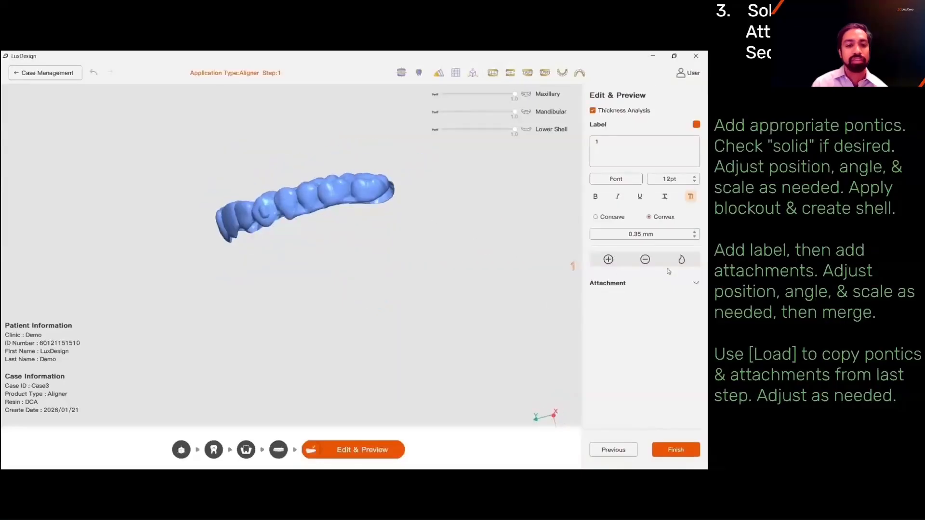
left_click(695, 283)
Step: Add button attachments to the outer surfaces of both canines, merge them and finish the step 1 maxillary aligner
left_click(622, 190)
left_click(440, 351)
right_click_drag(327, 245, 314, 198)
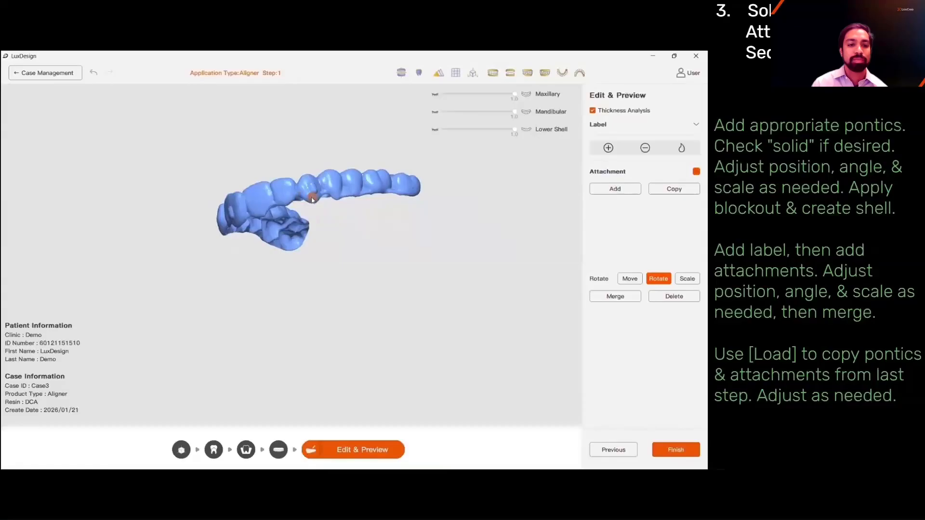
left_click(312, 200)
scroll(366, 208, "up", 6)
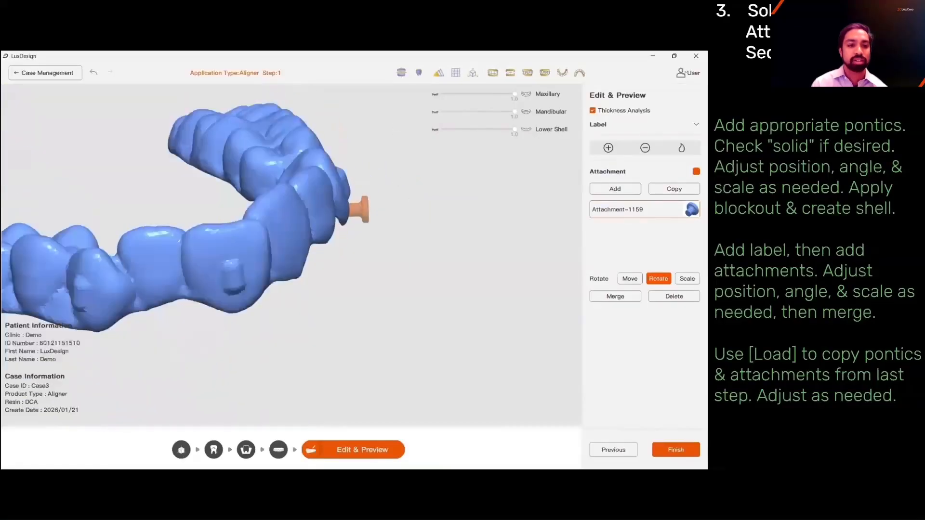
right_click_drag(171, 367, 278, 258)
left_click(201, 258)
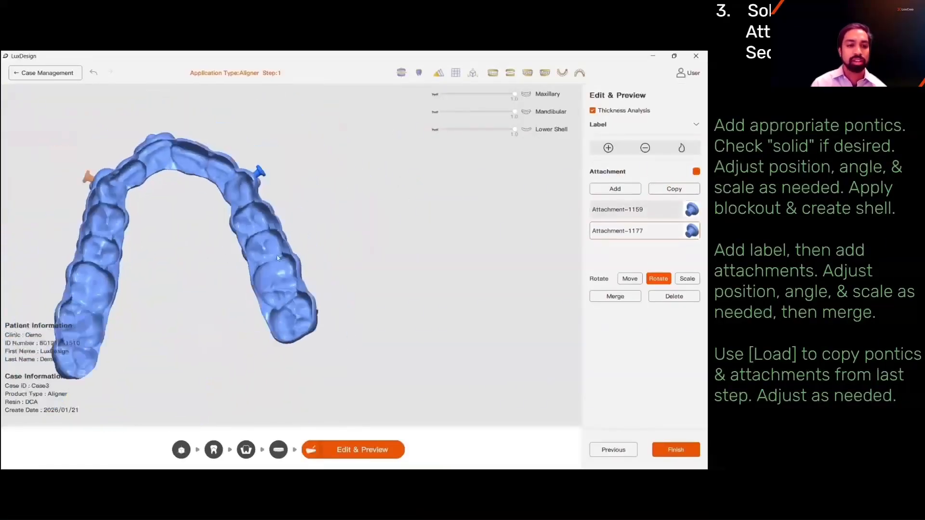
left_click(615, 296)
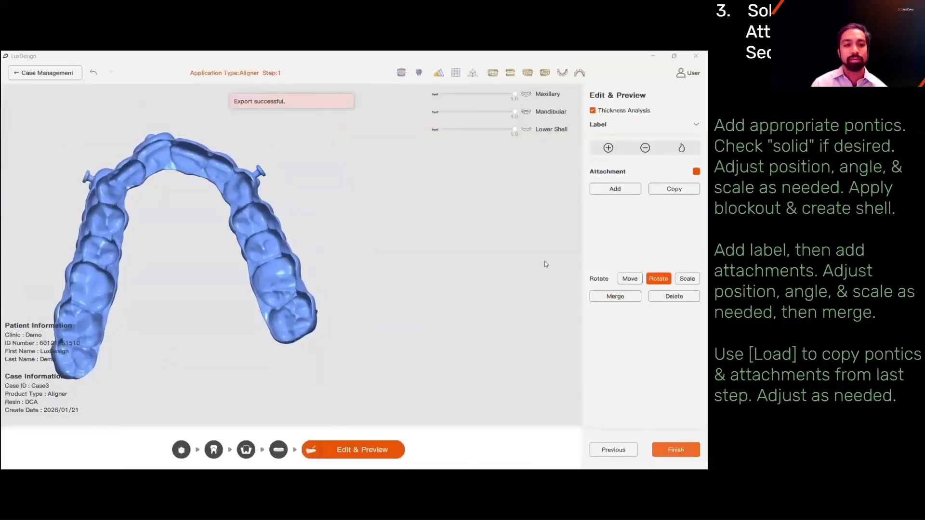
left_click(676, 449)
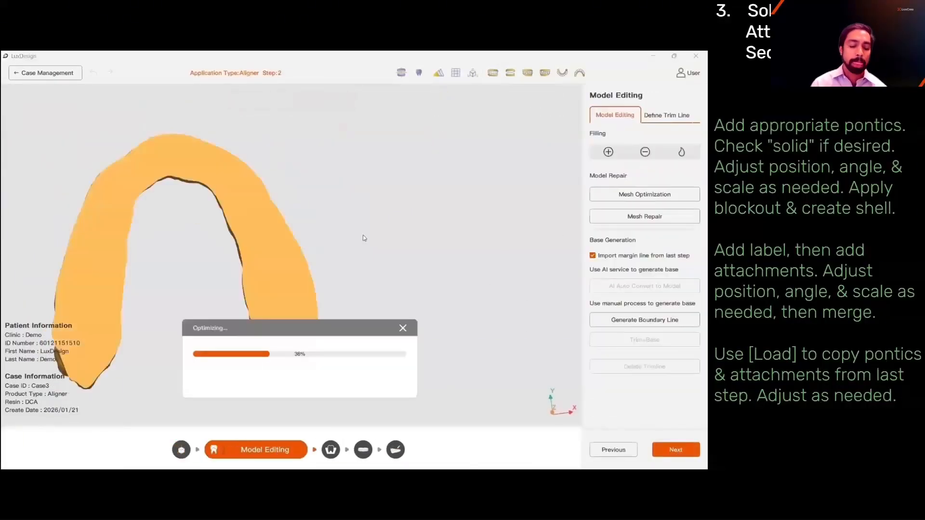
Step: Apply the last step's trim line to the step 2 maxillary model and fill its gaps at -0.4 mm
left_click(668, 119)
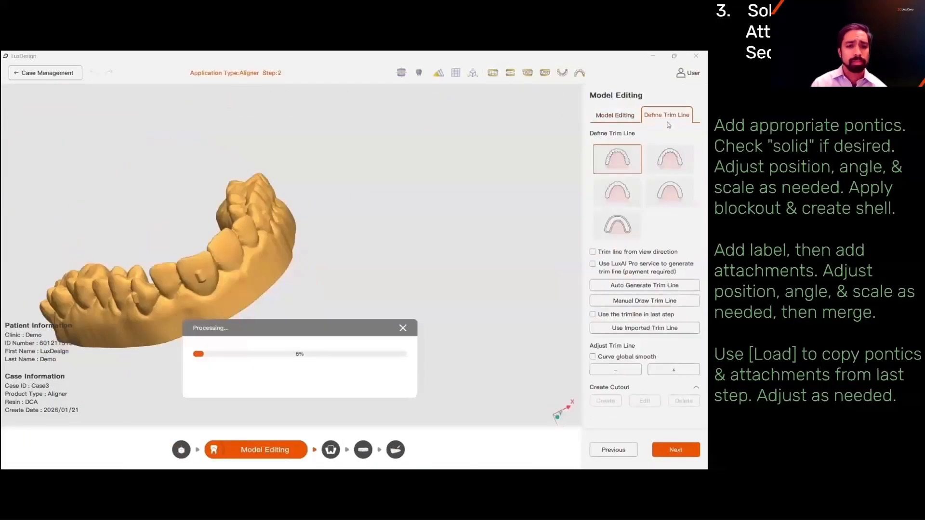
left_click(593, 314)
right_click_drag(401, 347, 651, 332)
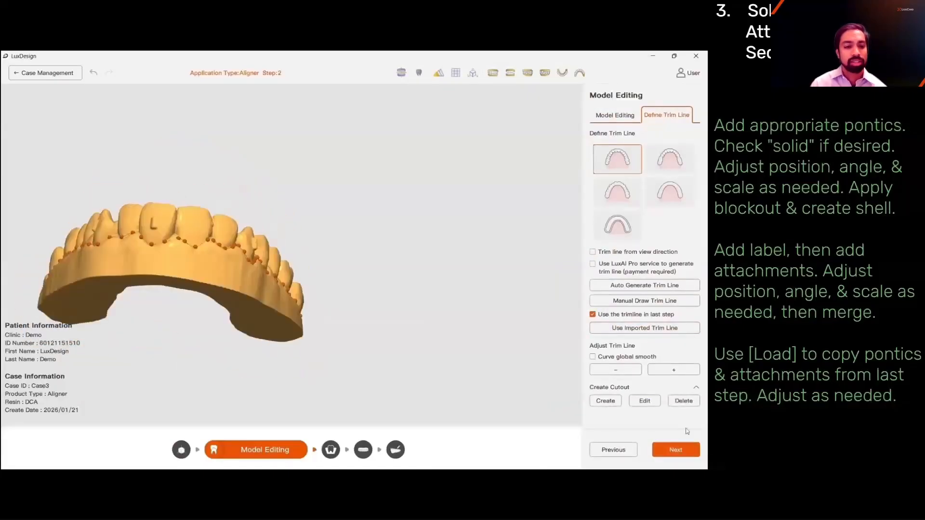
left_click(676, 449)
left_click(615, 206)
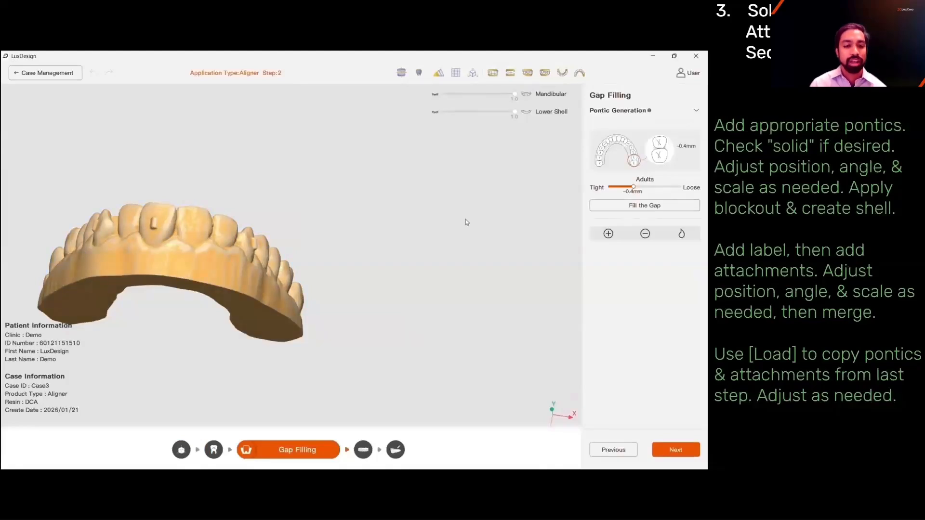
right_click_drag(465, 222, 371, 241)
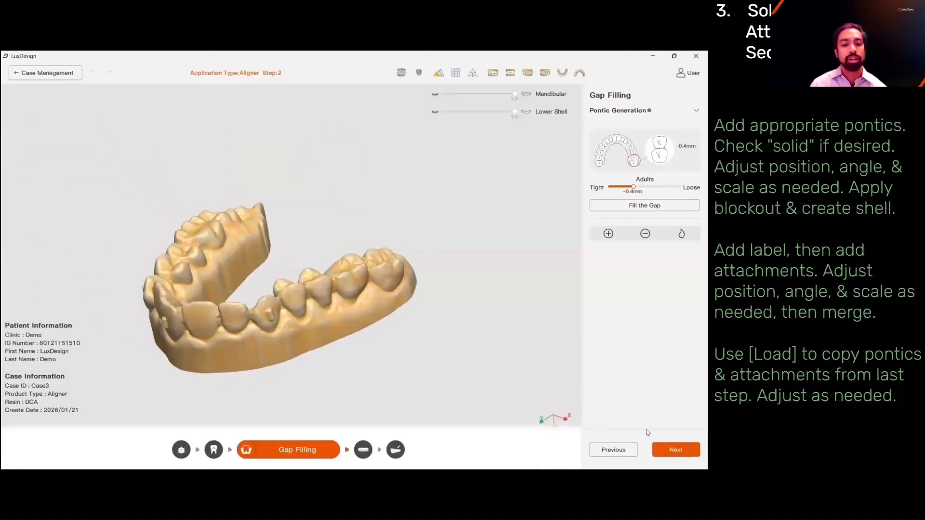
Step: Create the step 2 maxillary aligner as Normal (0.125), 0.6 mm thick, with Customized Thickness and a 0.3 mm thickness addition
left_click(675, 449)
left_click(592, 270)
left_click(644, 310)
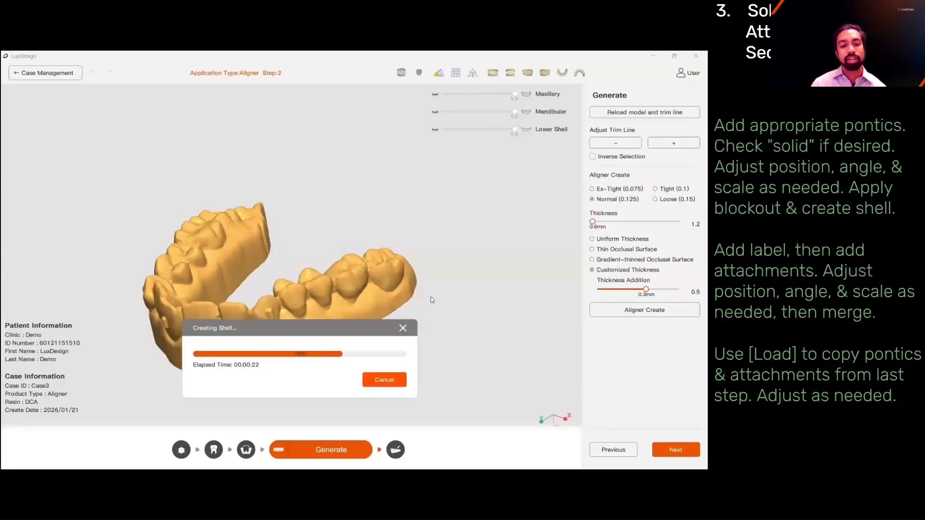
left_click_drag(260, 326, 471, 363)
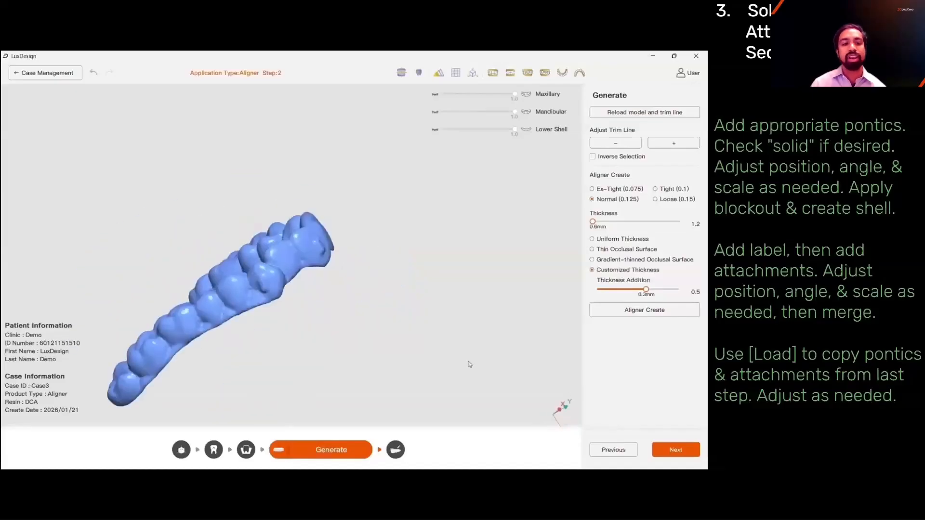
Step: Turn off the thickness analysis and place the 12pt convex label 2, 0.35 mm high, on the step 2 maxillary aligner
left_click(674, 450)
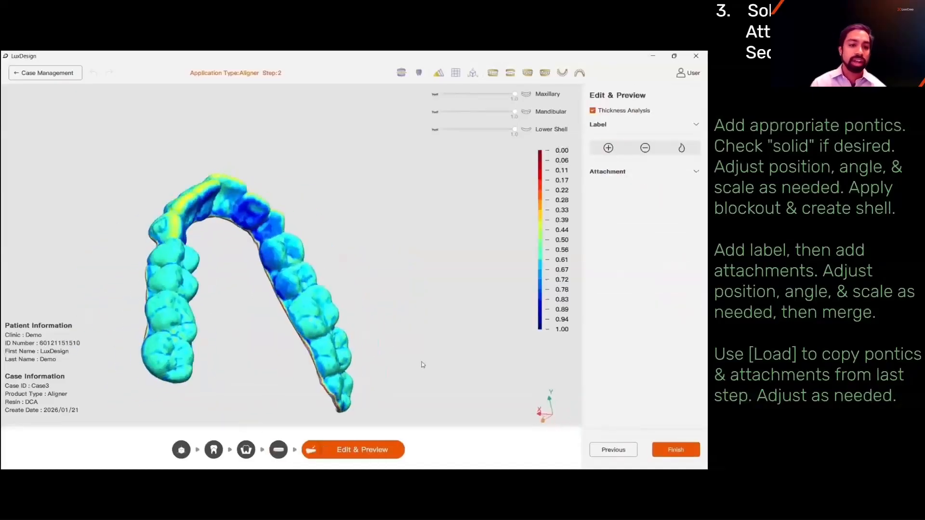
left_click(622, 112)
left_click(695, 124)
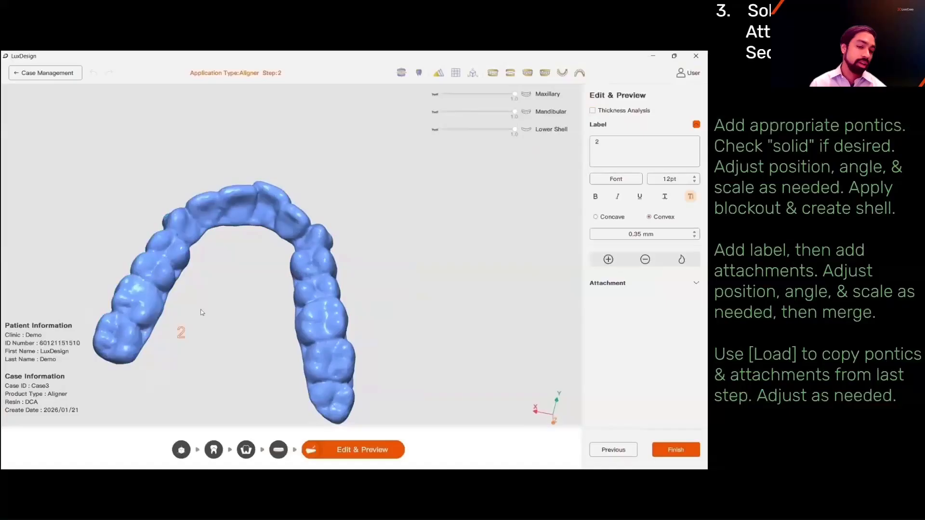
Step: Load the last step's two button attachments, adjust their position on the canines, merge them and finish the step 2 maxillary aligner
left_click(696, 282)
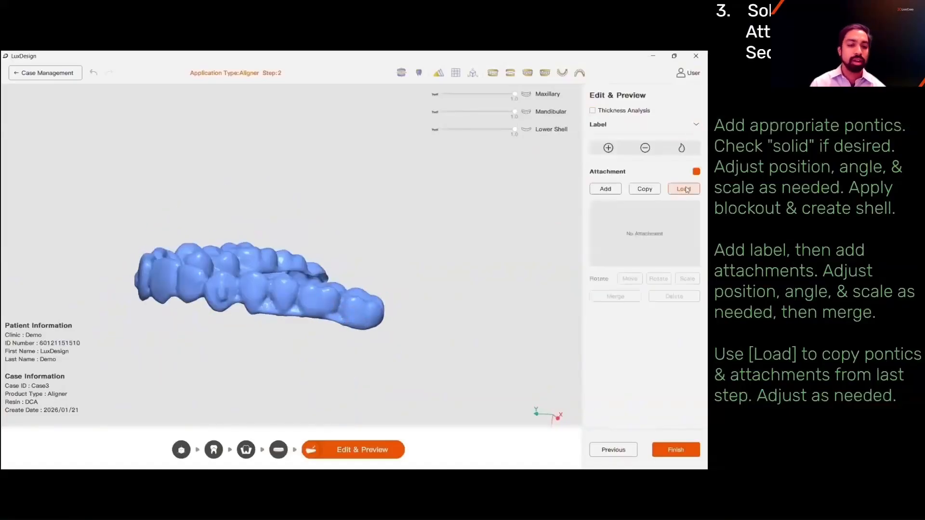
left_click(683, 189)
left_click_drag(139, 351, 276, 161)
scroll(279, 193, "up", 5)
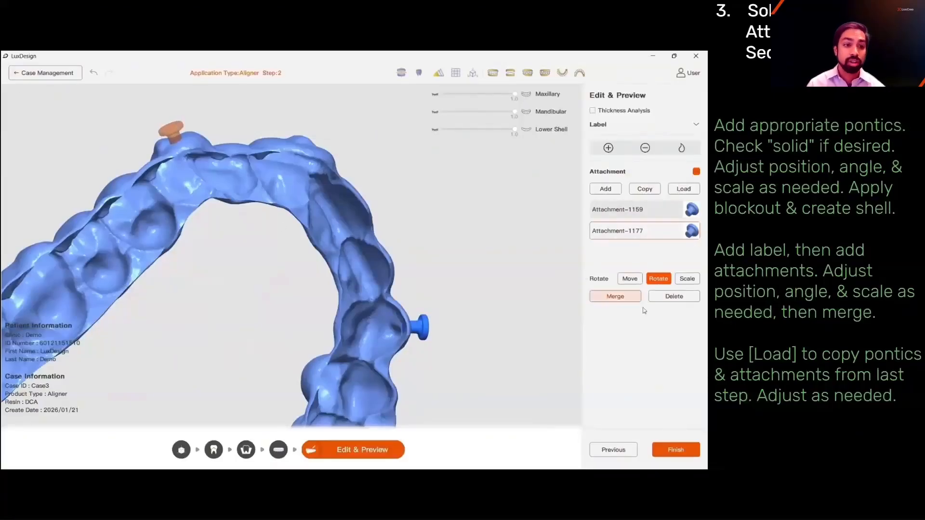
left_click(629, 278)
left_click_drag(178, 140, 154, 173)
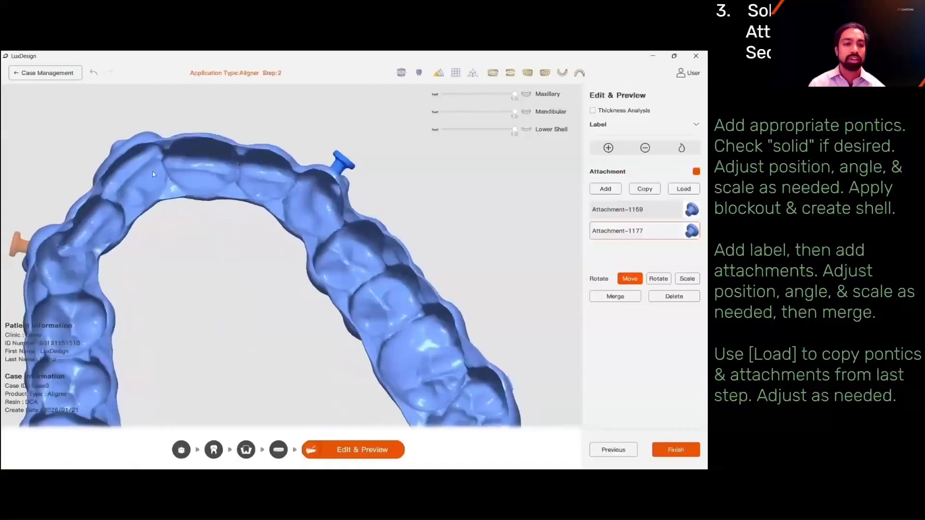
left_click(615, 296)
left_click(677, 452)
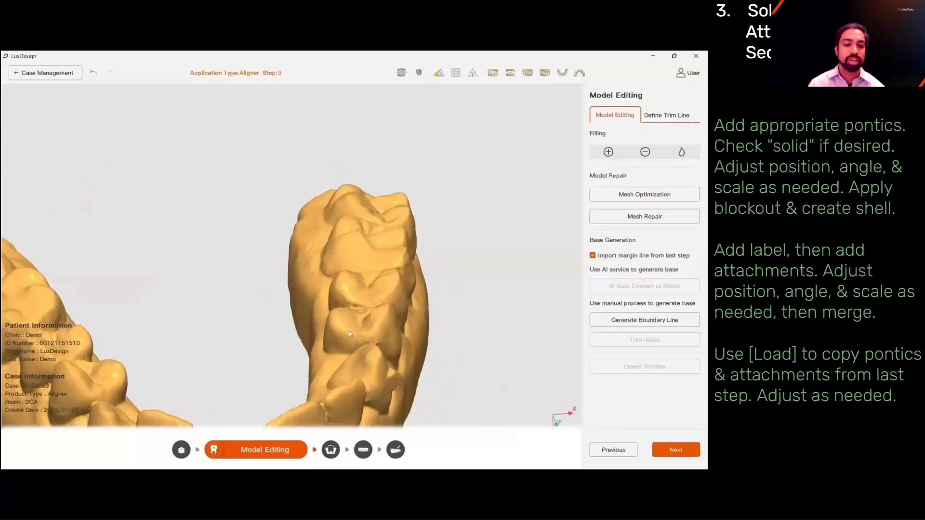
Step: Apply the last step's trim line to the step 3 maxillary model and fill its gaps at -0.4 mm
left_click(676, 116)
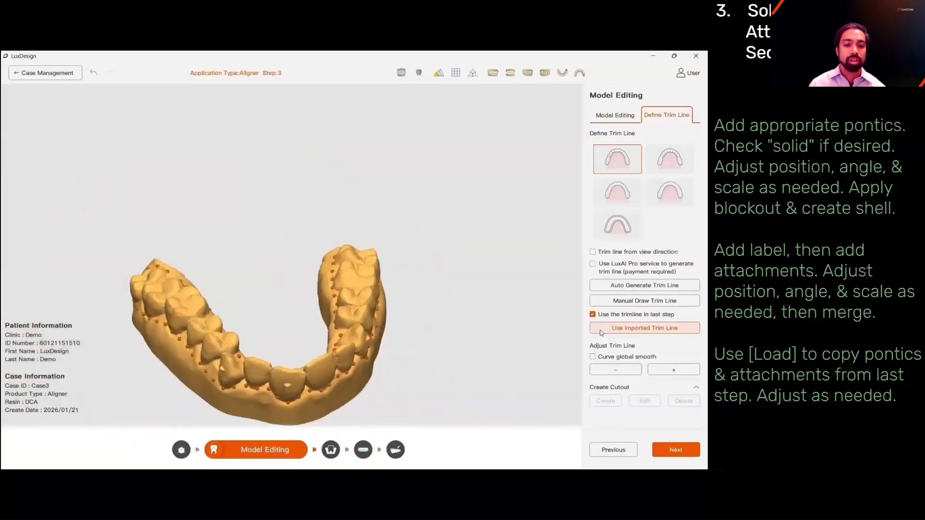
middle_click_drag(453, 304, 443, 367)
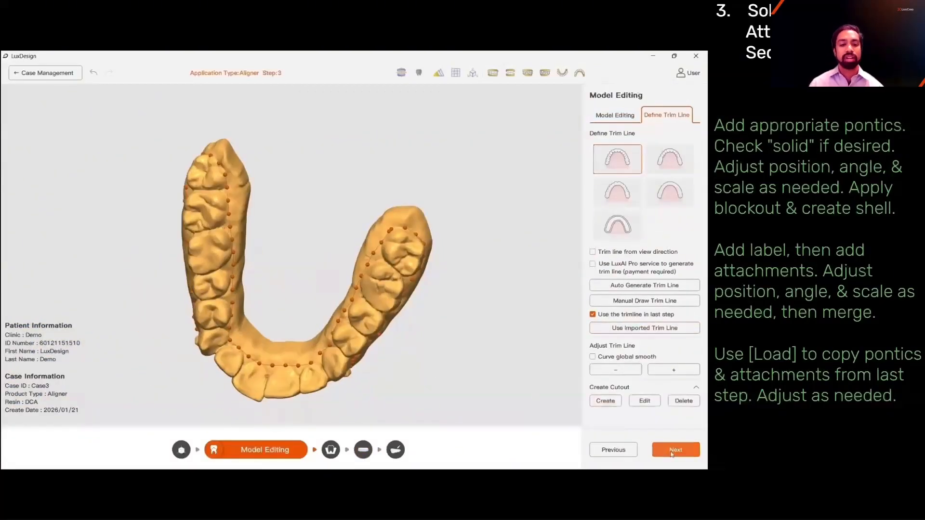
left_click(674, 451)
left_click(659, 204)
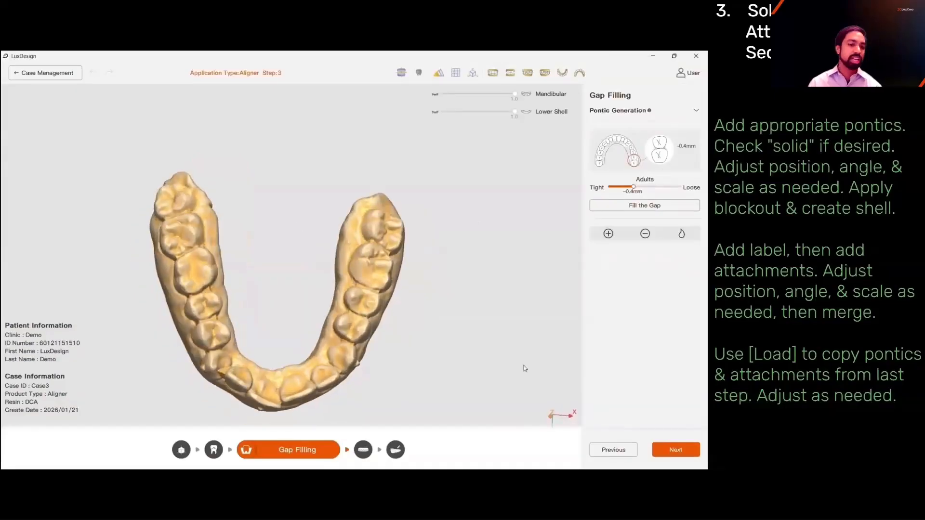
Step: Create the step 3 maxillary Normal (0.125) aligner with a 0.3 mm Customized Thickness addition and place the 12pt convex label 3 on its rear molar
left_click(676, 450)
left_click(627, 313)
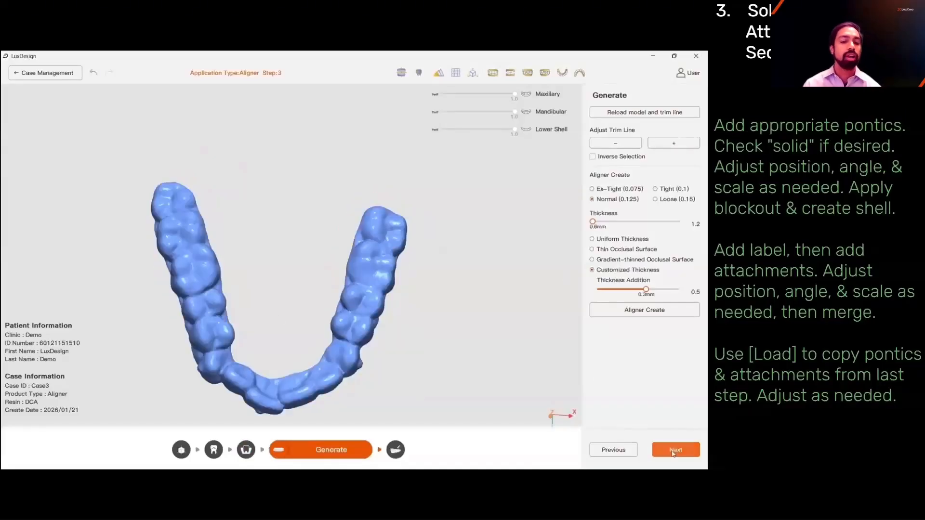
left_click(673, 451)
left_click(640, 130)
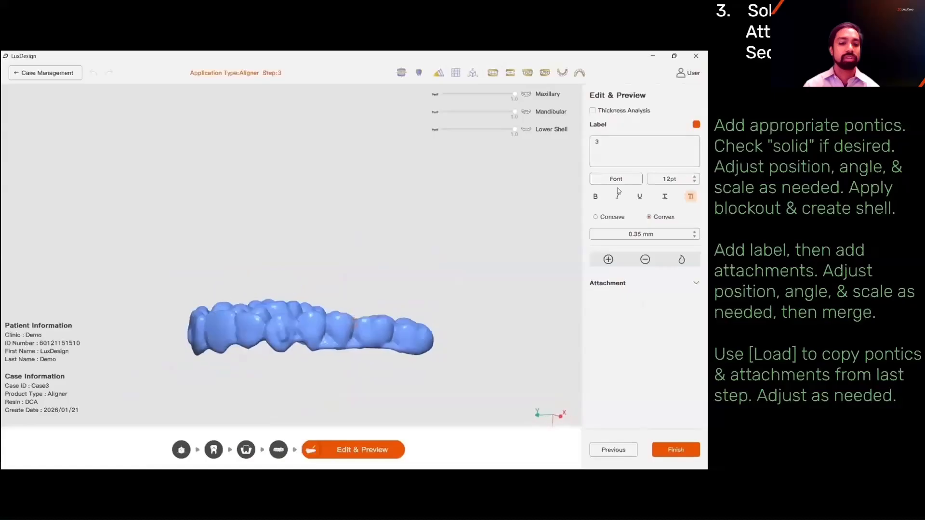
Step: Load the last step's button attachments onto the step 3 maxillary aligner, merge them and finish the aligner
left_click(696, 283)
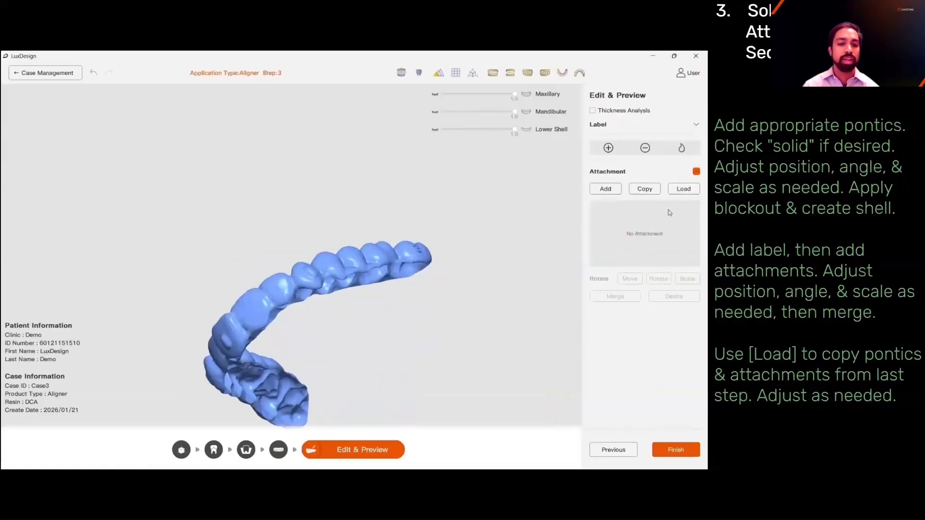
left_click(684, 189)
scroll(247, 297, "up", 2)
middle_click_drag(247, 297, 265, 343)
left_click(611, 295)
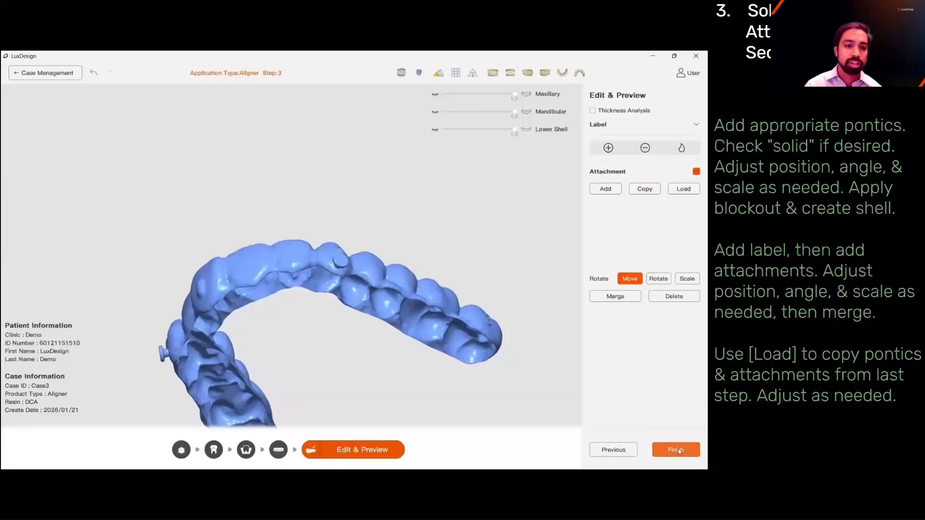
left_click(676, 449)
Step: Apply the last step's trim line to the step 4 maxillary model and fill its gaps at -0.4 mm
left_click(630, 173)
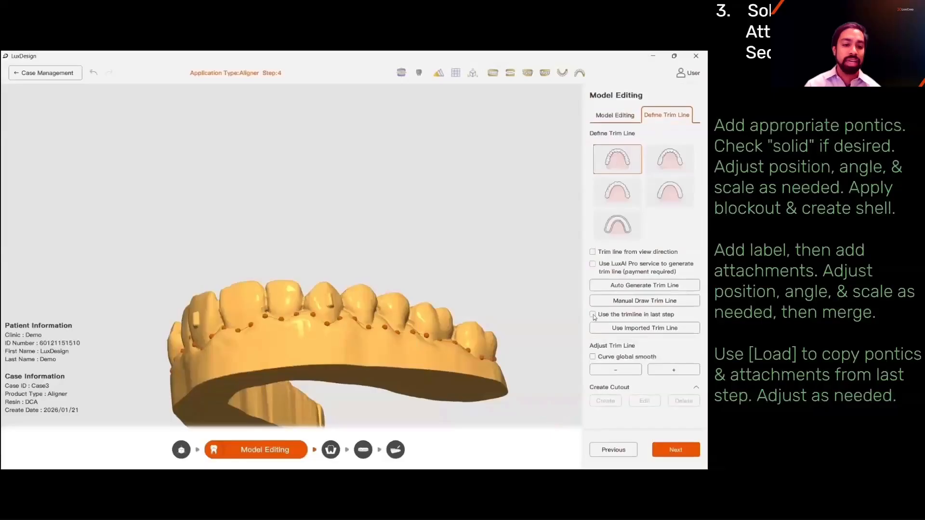
left_click(592, 315)
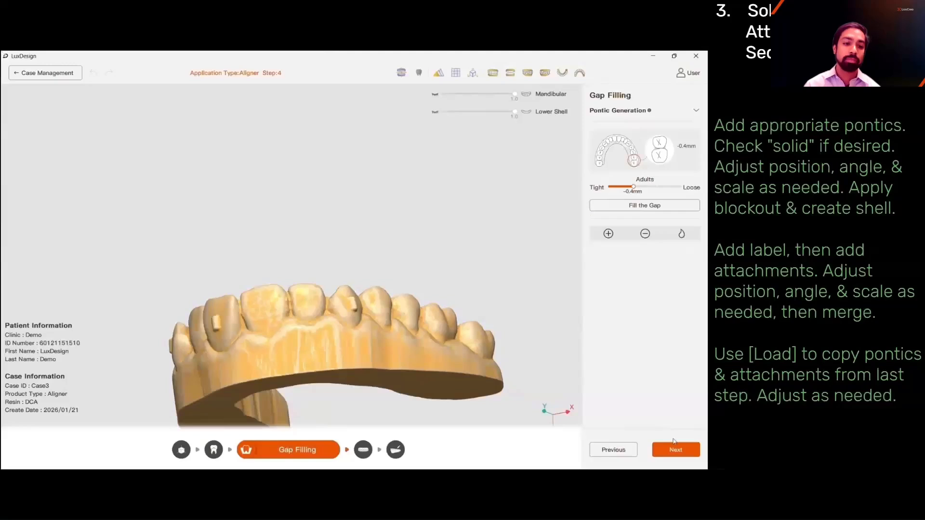
left_click(675, 443)
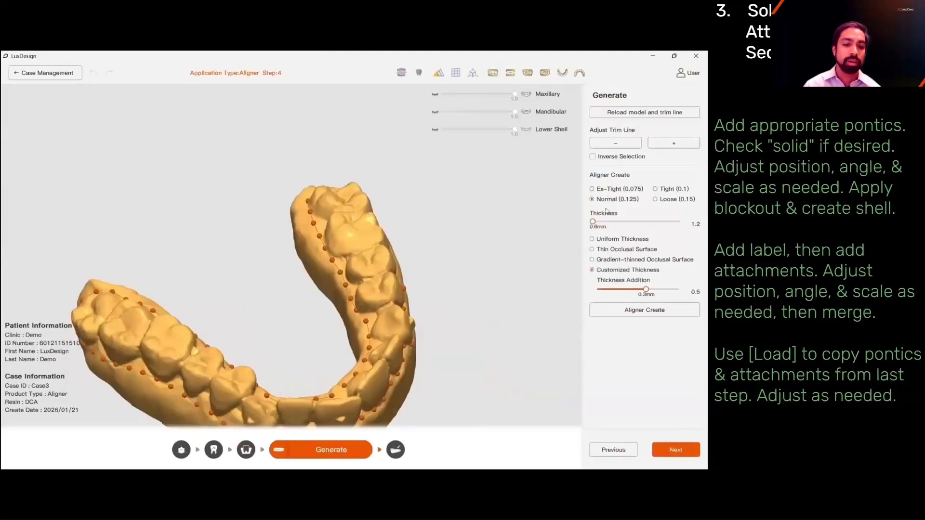
Step: Create the step 4 maxillary aligner as Normal (0.125), 0.6 mm thick, with a 0.3 mm Customized Thickness addition
left_click(641, 310)
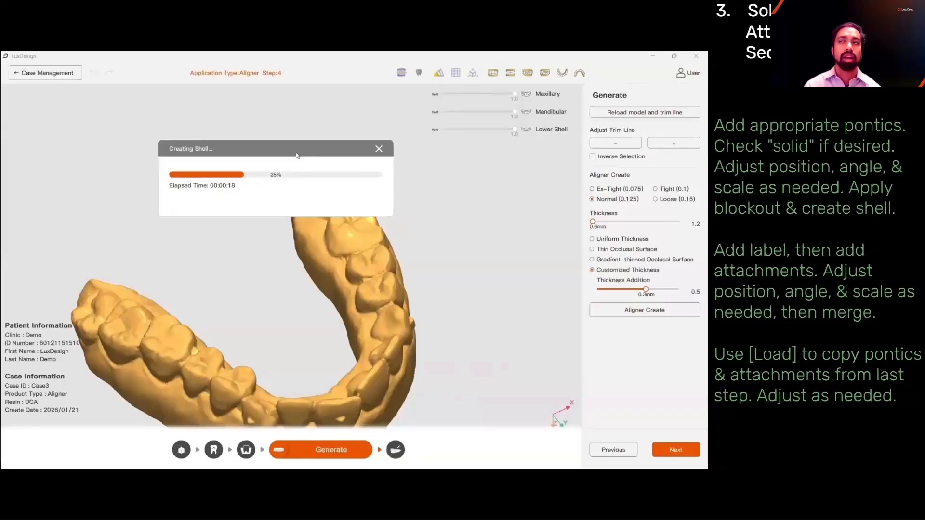
middle_click_drag(299, 175, 499, 257)
left_click(675, 449)
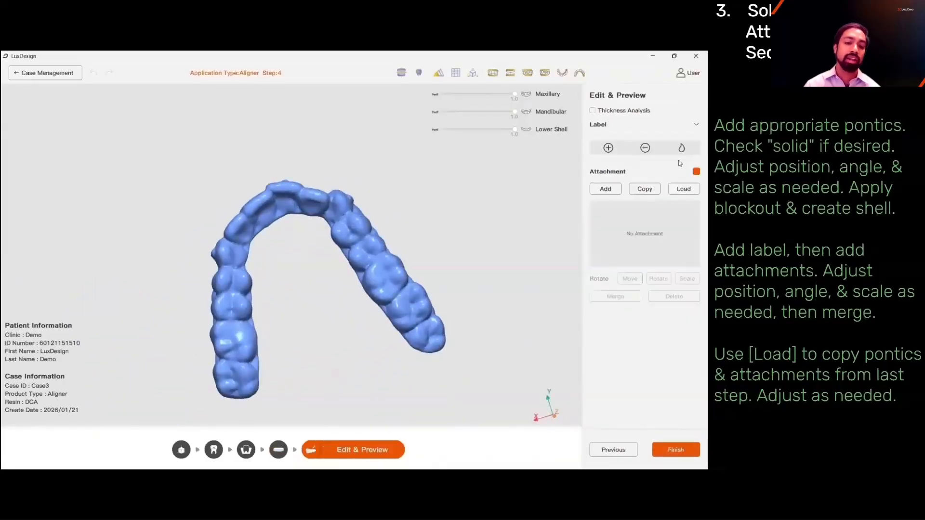
Step: Load the last step's button attachments onto the step 4 maxillary aligner and merge them
left_click(683, 188)
middle_click_drag(331, 239, 251, 193)
left_click(605, 297)
Step: Place the 12pt convex label 4, 0.35 mm high, on the maxillary aligner's rear molar and finish the step 4 aligner
middle_click_drag(319, 169, 375, 295)
middle_click_drag(400, 325, 577, 283)
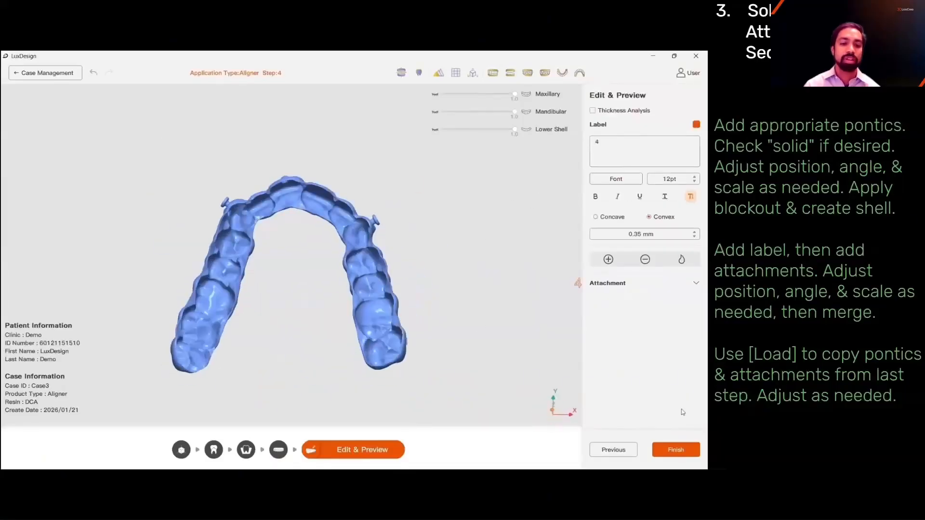
left_click(676, 449)
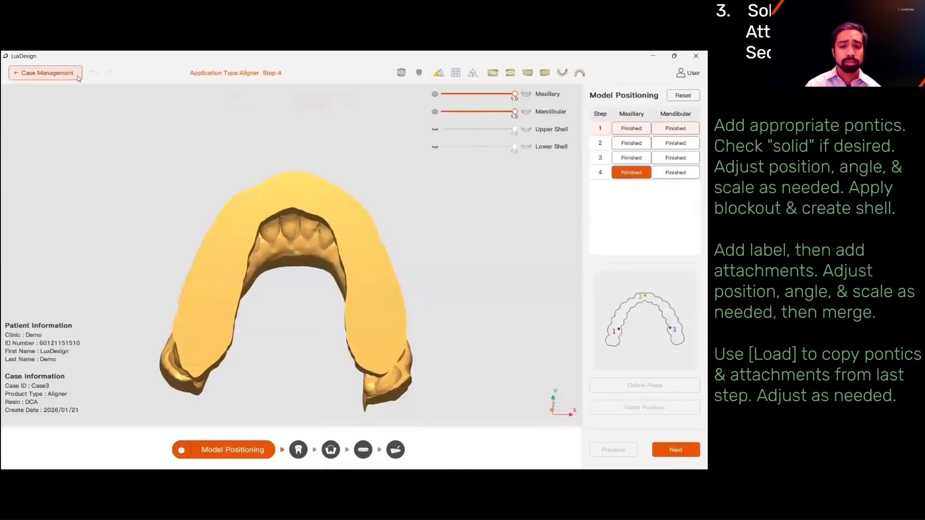
Step: Return to case management and export all maxillary and mandibular aligners of Case3 by transferring them to LuxFlow
left_click(75, 76)
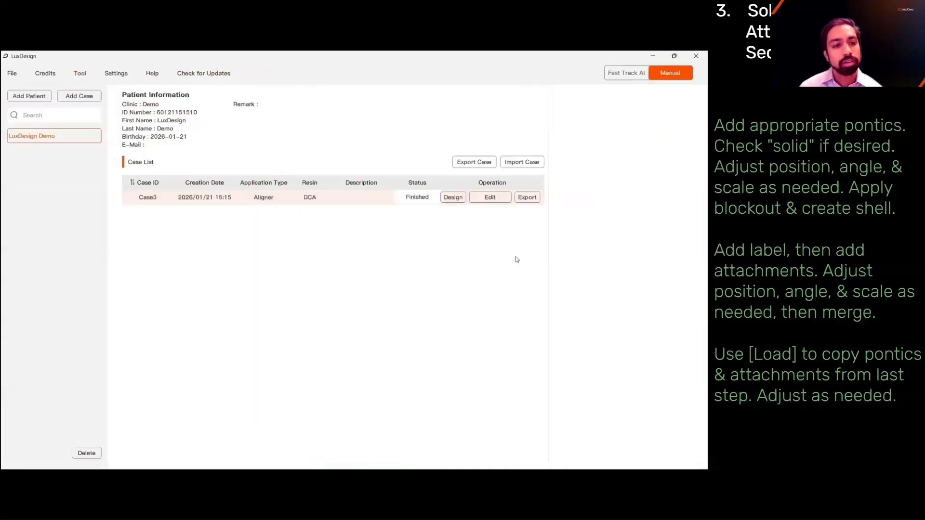
left_click(527, 197)
mouse_move(277, 295)
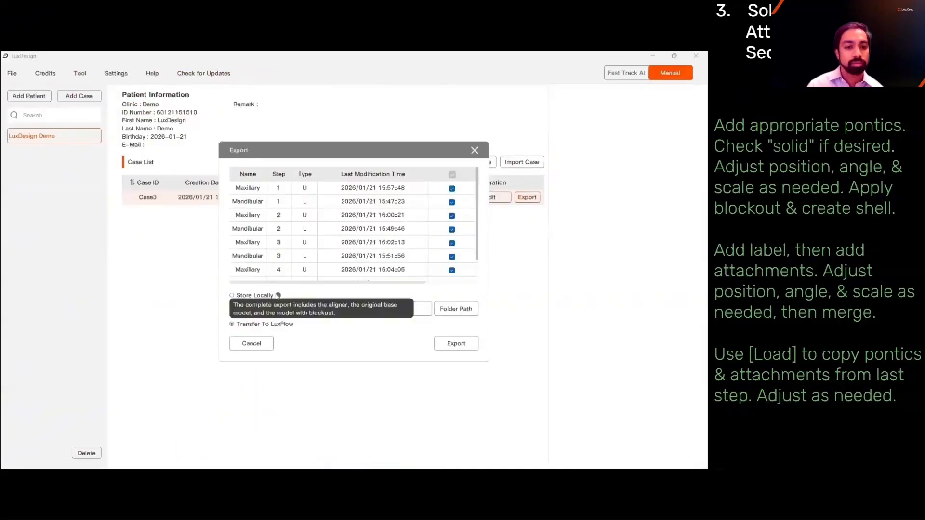
left_click(453, 347)
Step: Load all transferred aligner files as Aligner/Retainer with 70 support and orient them for printing
left_click(337, 152)
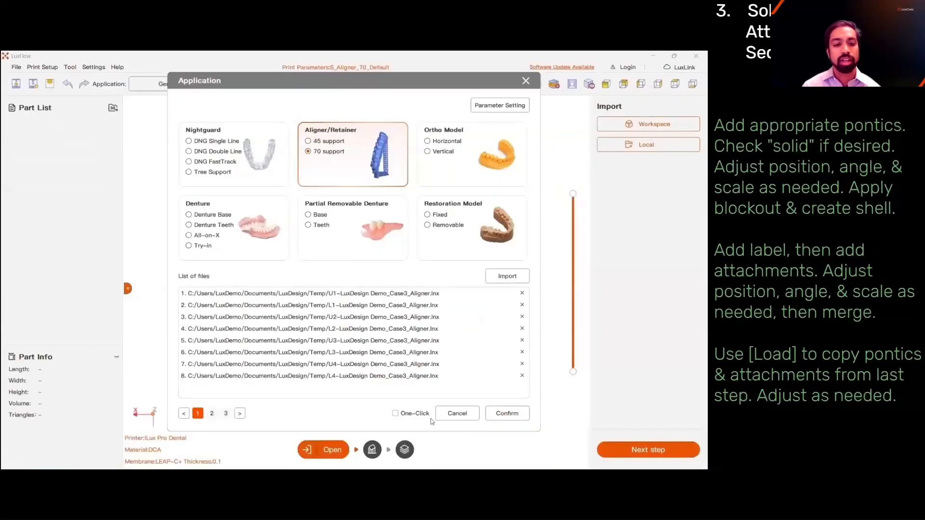
left_click(500, 417)
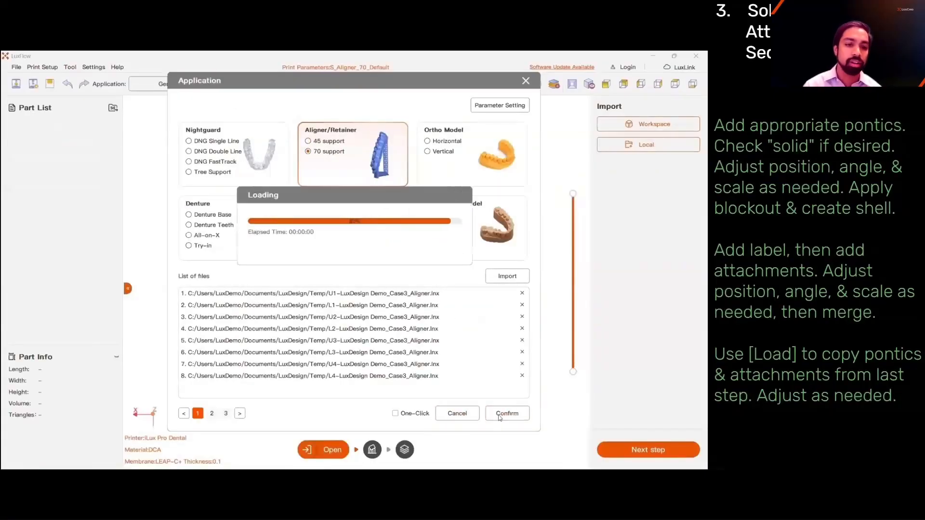
left_click(619, 447)
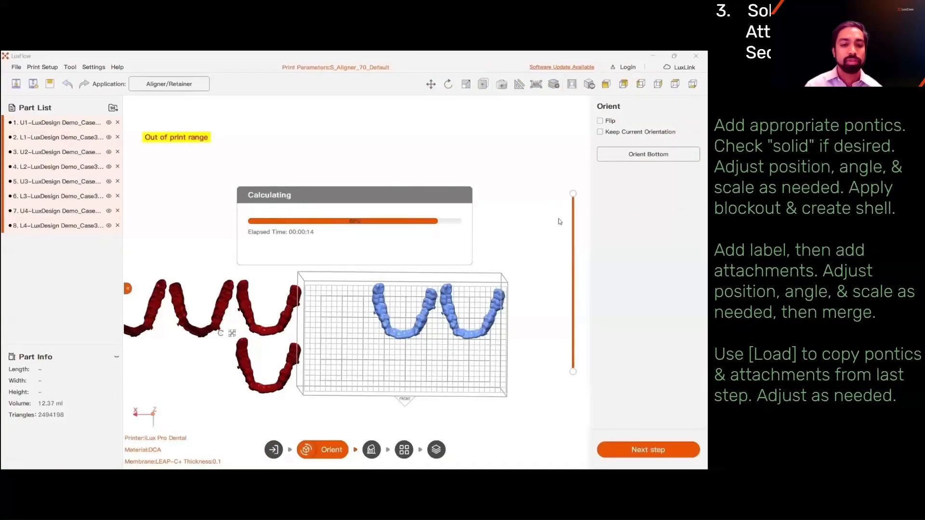
Step: Generate supports for all aligners with Support Adaptation and Attachment Adding Support enabled
left_click(676, 450)
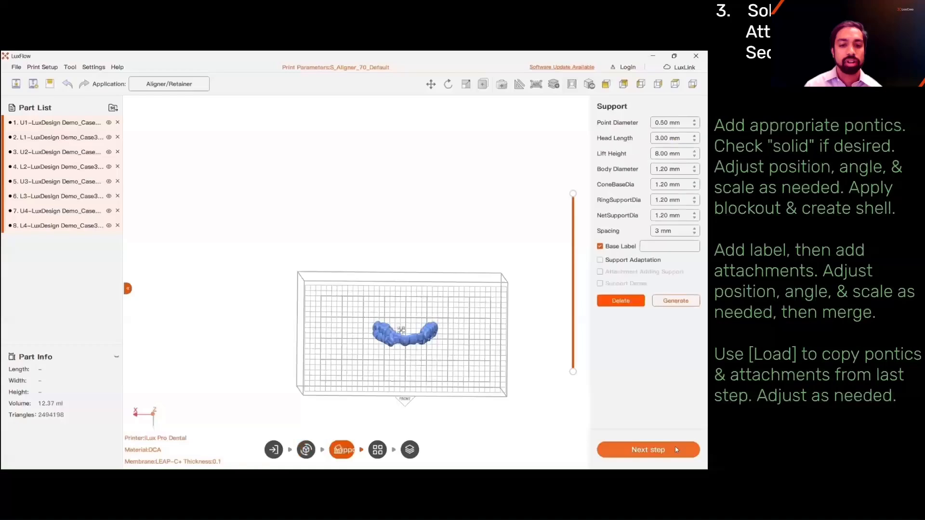
left_click(600, 260)
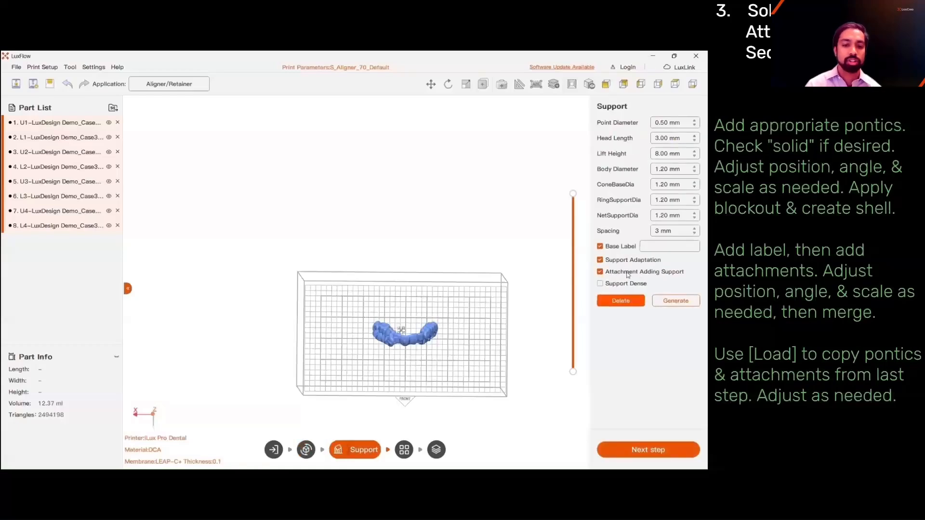
left_click(672, 301)
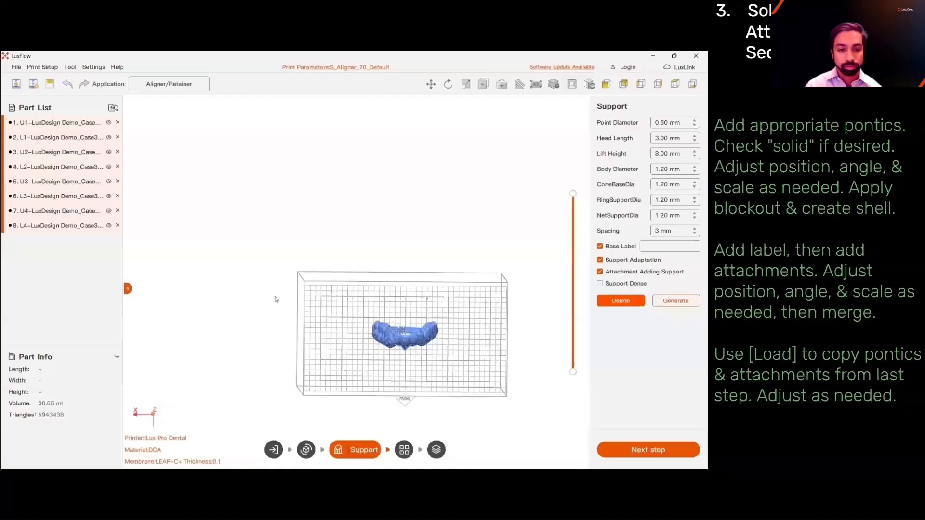
left_click(626, 449)
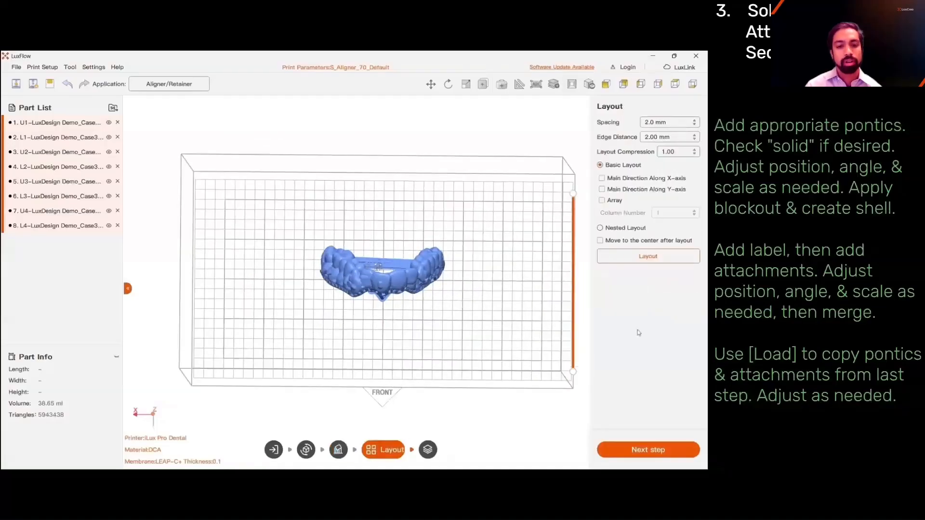
Step: Try arranging the aligners on the build platform with Basic Layout and a layout compression of 0.85
left_click(625, 260)
left_click(694, 154)
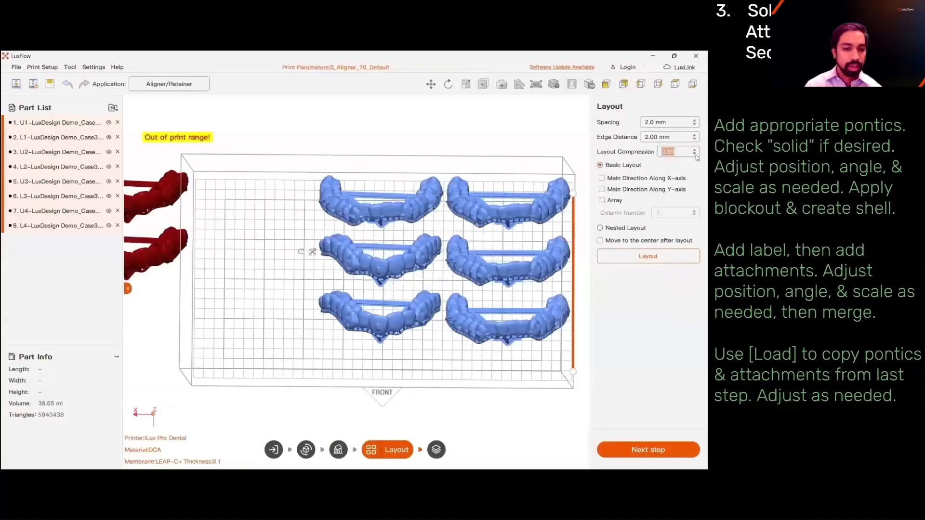
left_click(673, 262)
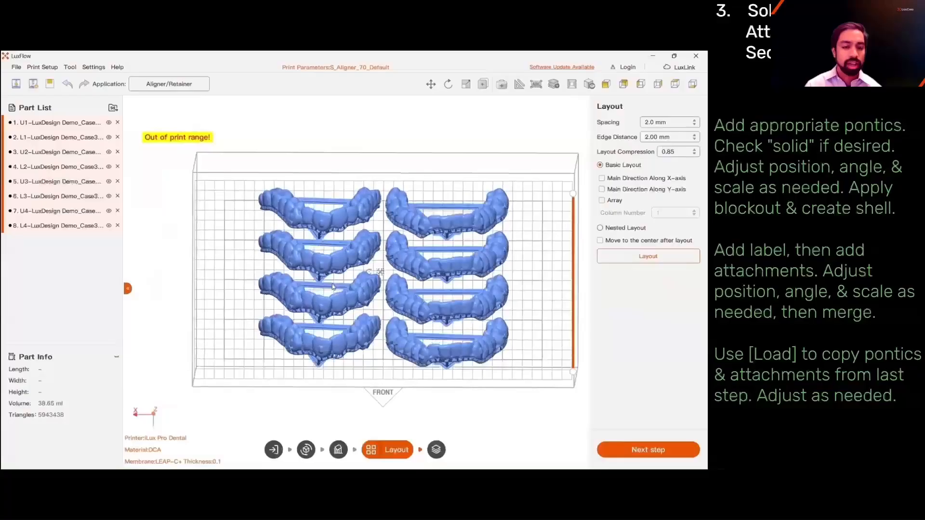
Step: Set the layout compression to 0.90 and lay out the aligners on the build platform again
left_click(694, 150)
left_click(659, 260)
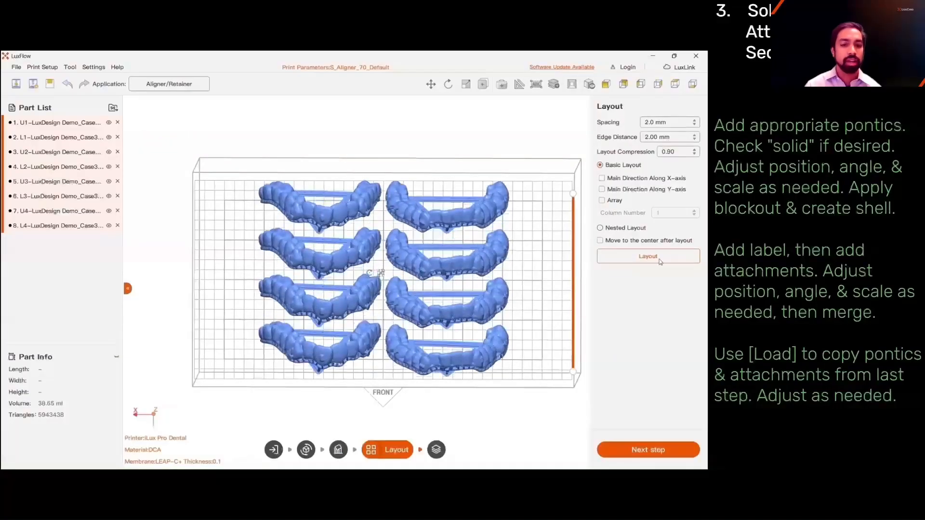
right_click_drag(504, 268, 481, 259)
scroll(480, 258, "down", 6)
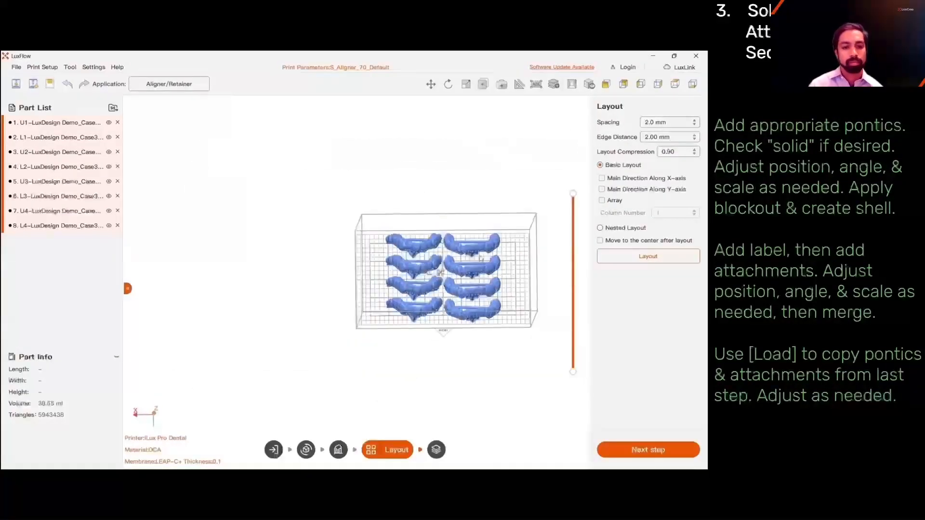
Step: Slice the build platform layout containing all the supported maxillary and mandibular aligners
left_click(647, 449)
left_click(655, 452)
left_click(423, 342)
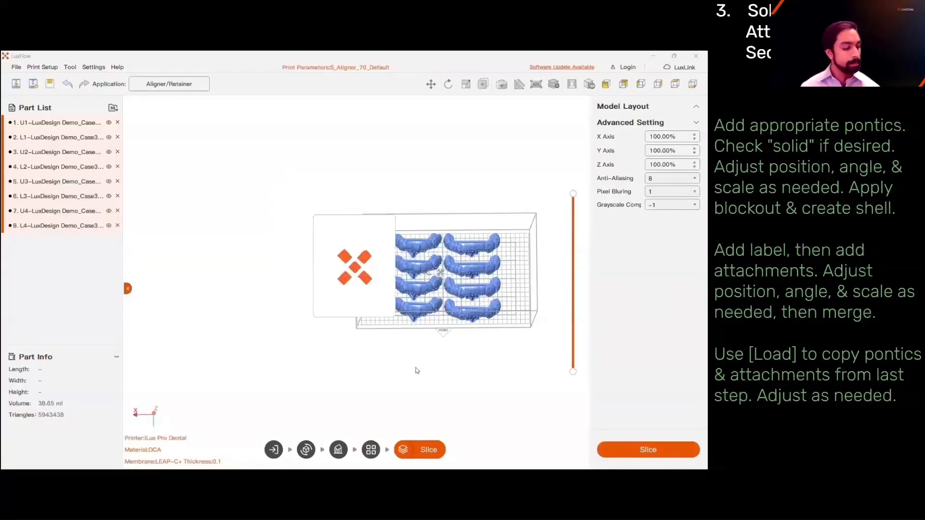